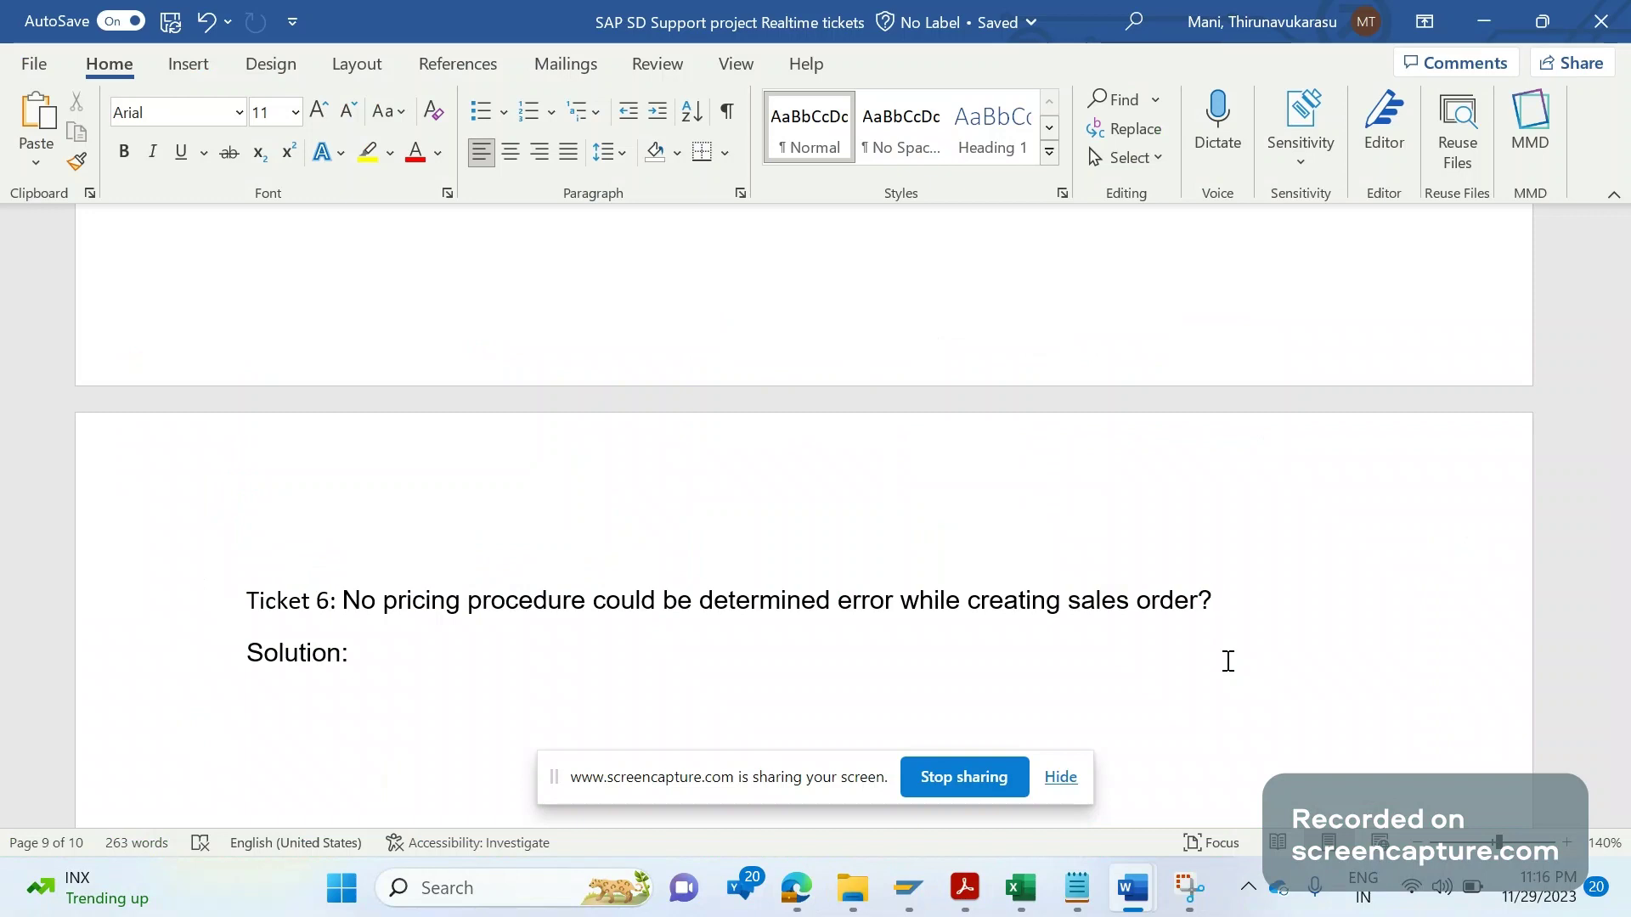
Step: Hide the screen-sharing bar and add the lines "OVKK," and "Table: T683V" beneath the Ticket 6 Solution heading
left_click(1060, 777)
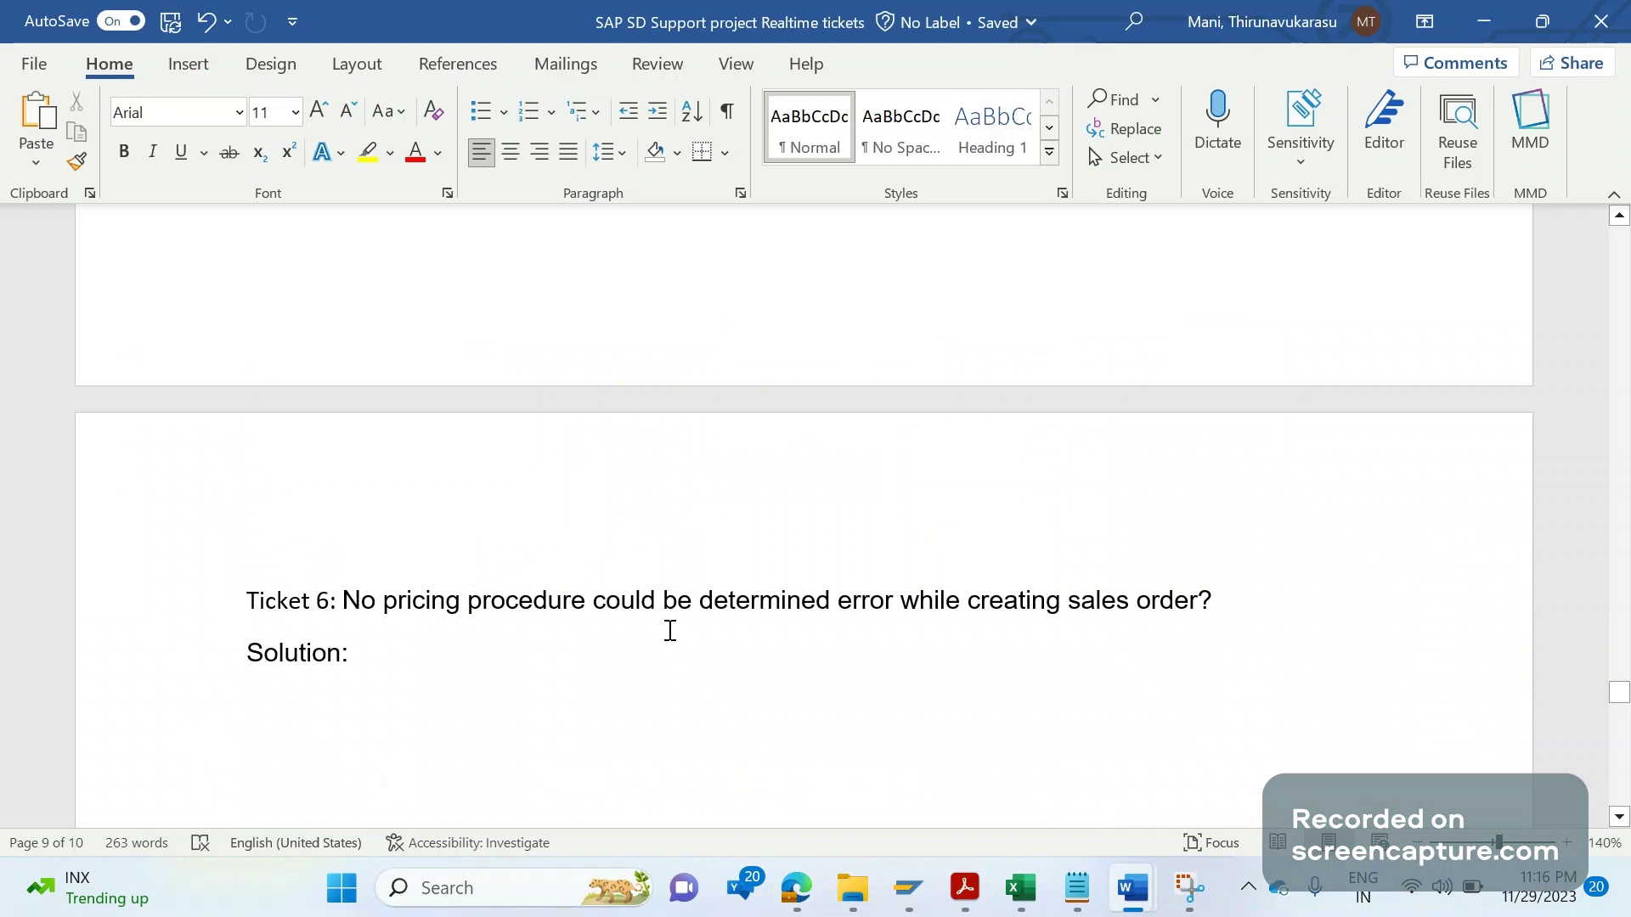
left_click(661, 640)
key("Return")
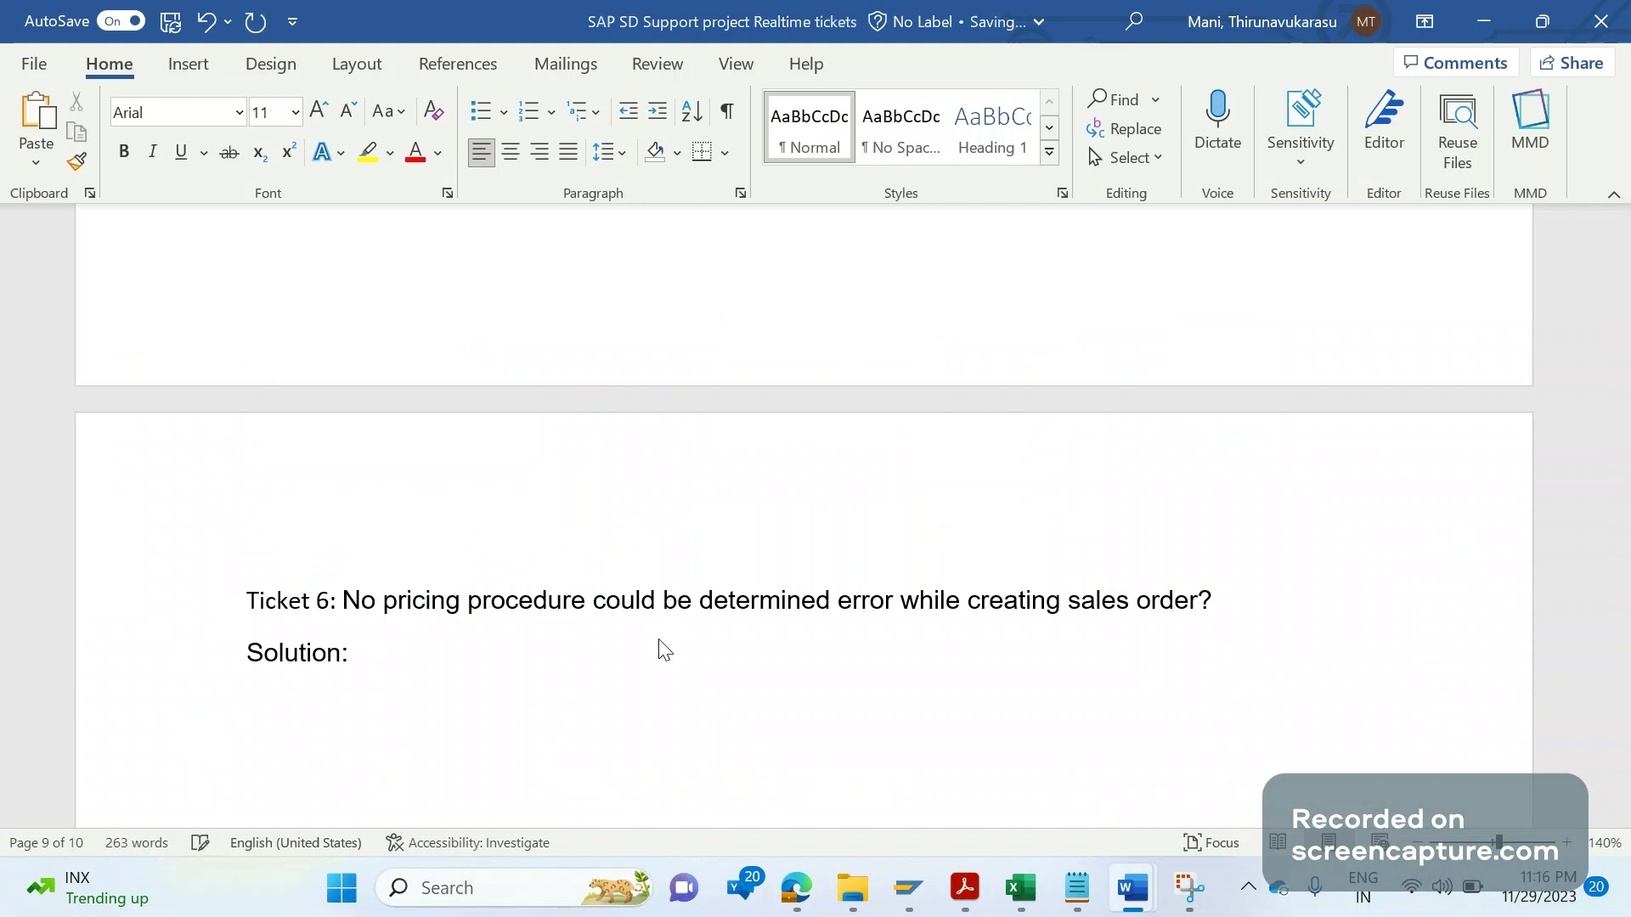
key("Return")
type("OVKK")
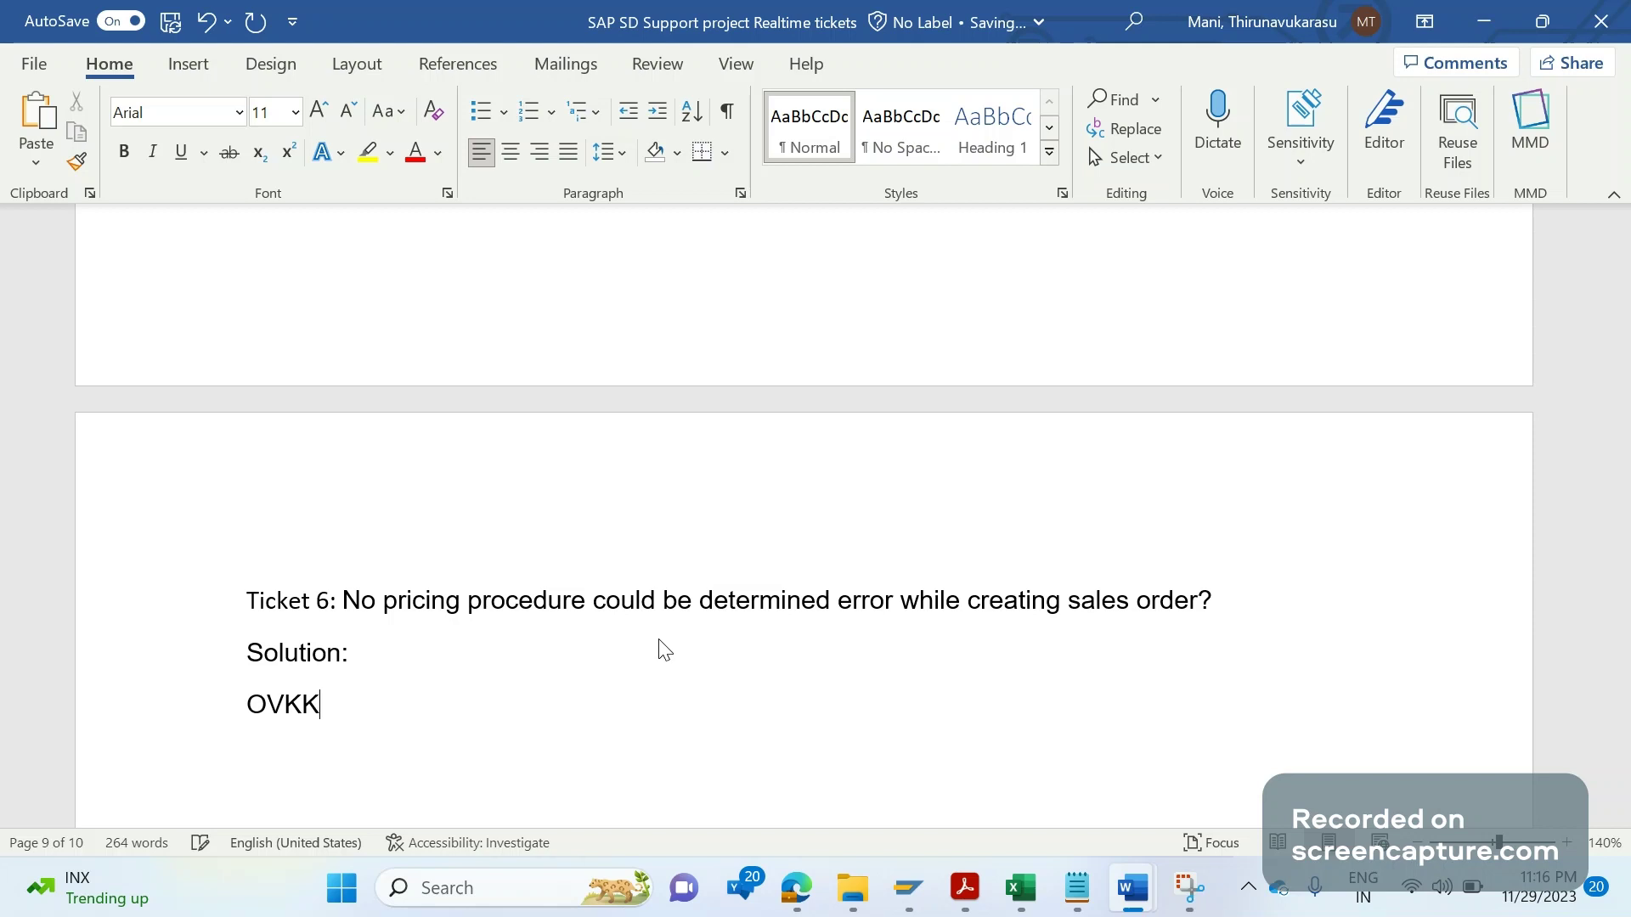
type(",")
key("Return")
type("TAbe")
key("BackSpace")
key("BackSpace")
key("BackSpace")
type("able: T683V")
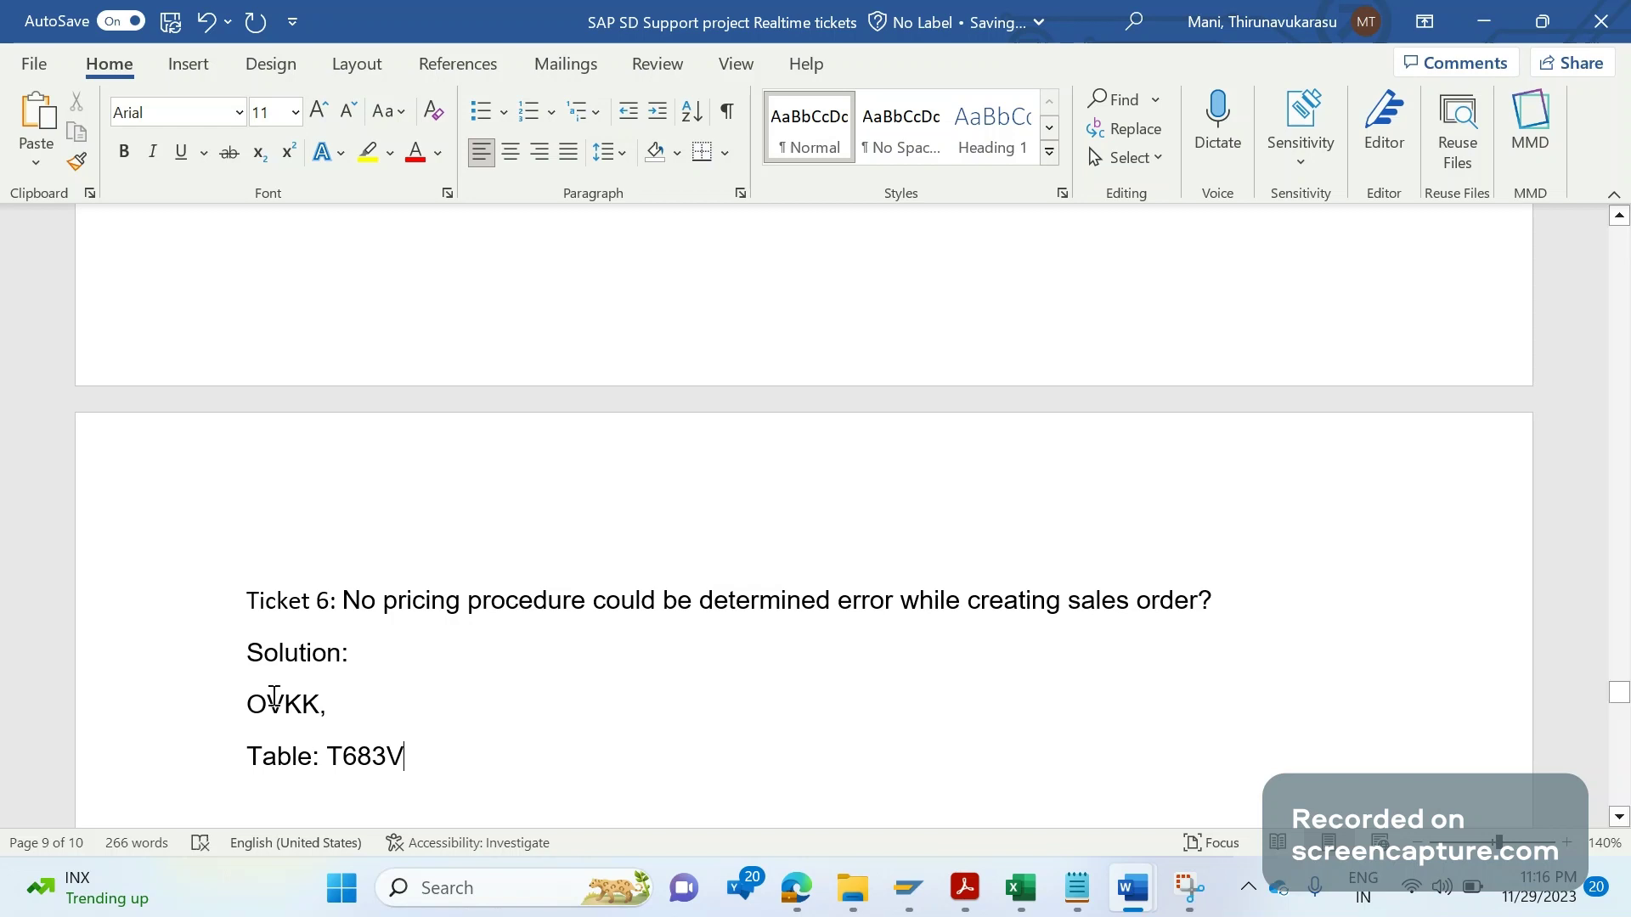
Step: Label the OVKK line with "Tcode:" in front and remove its trailing comma
left_click(249, 703)
type("Tcode:")
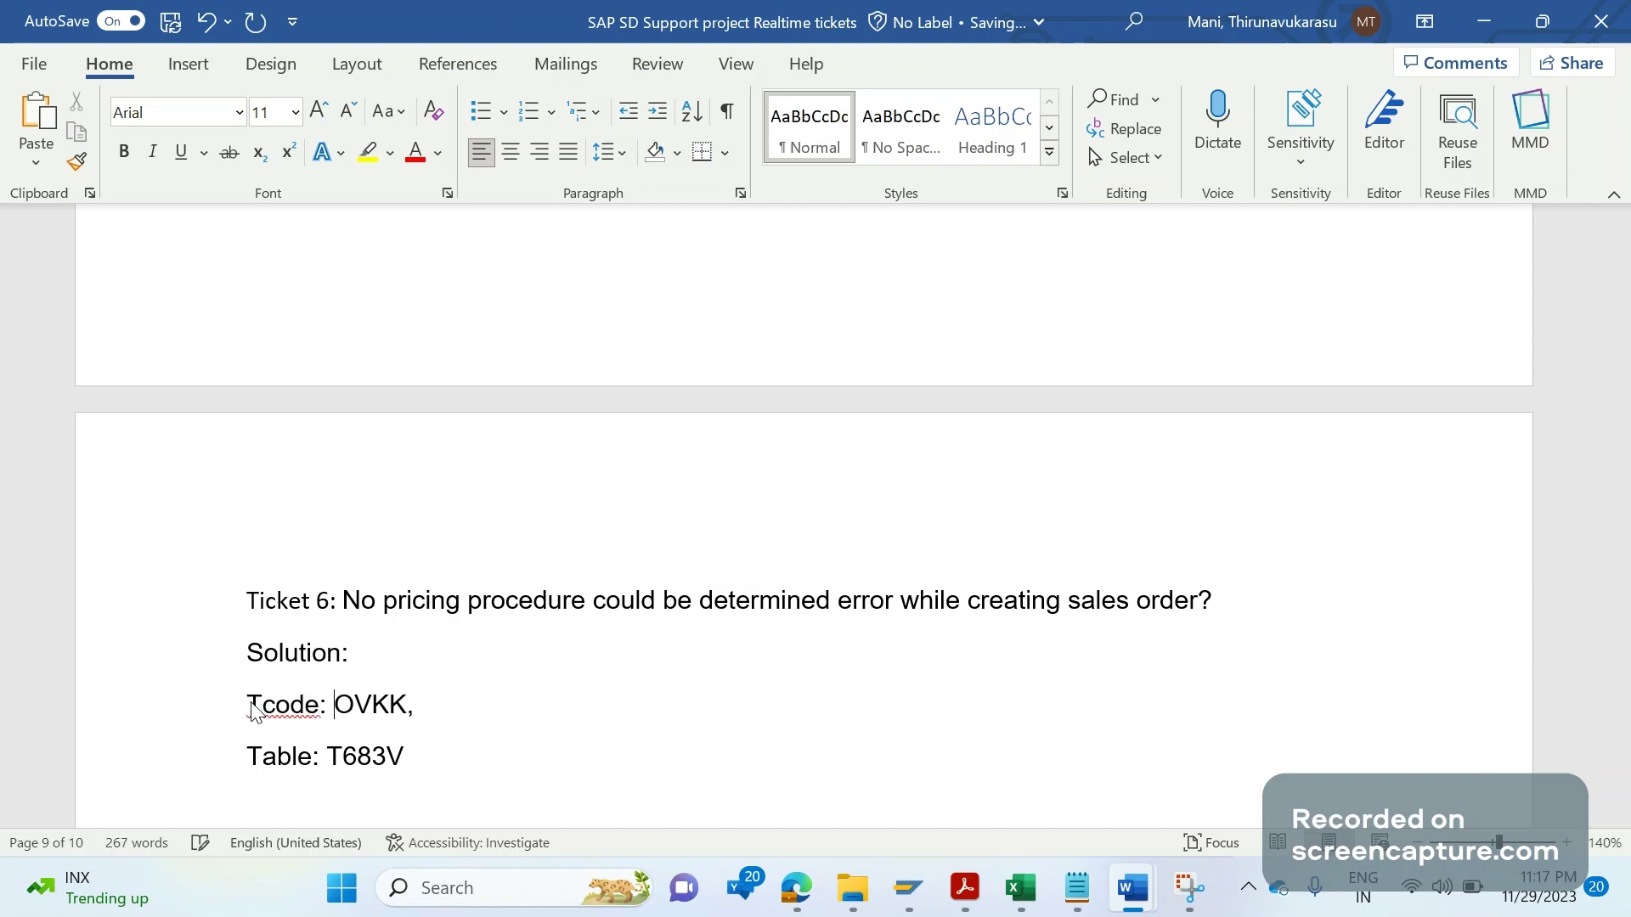
left_click(431, 714)
key("BackSpace")
key("BackSpace")
Step: Add a line below the table name reading "SALES AREA + DOCUMENT PP + C PP ="
left_click(443, 754)
key("Return")
type("SALES AREA +")
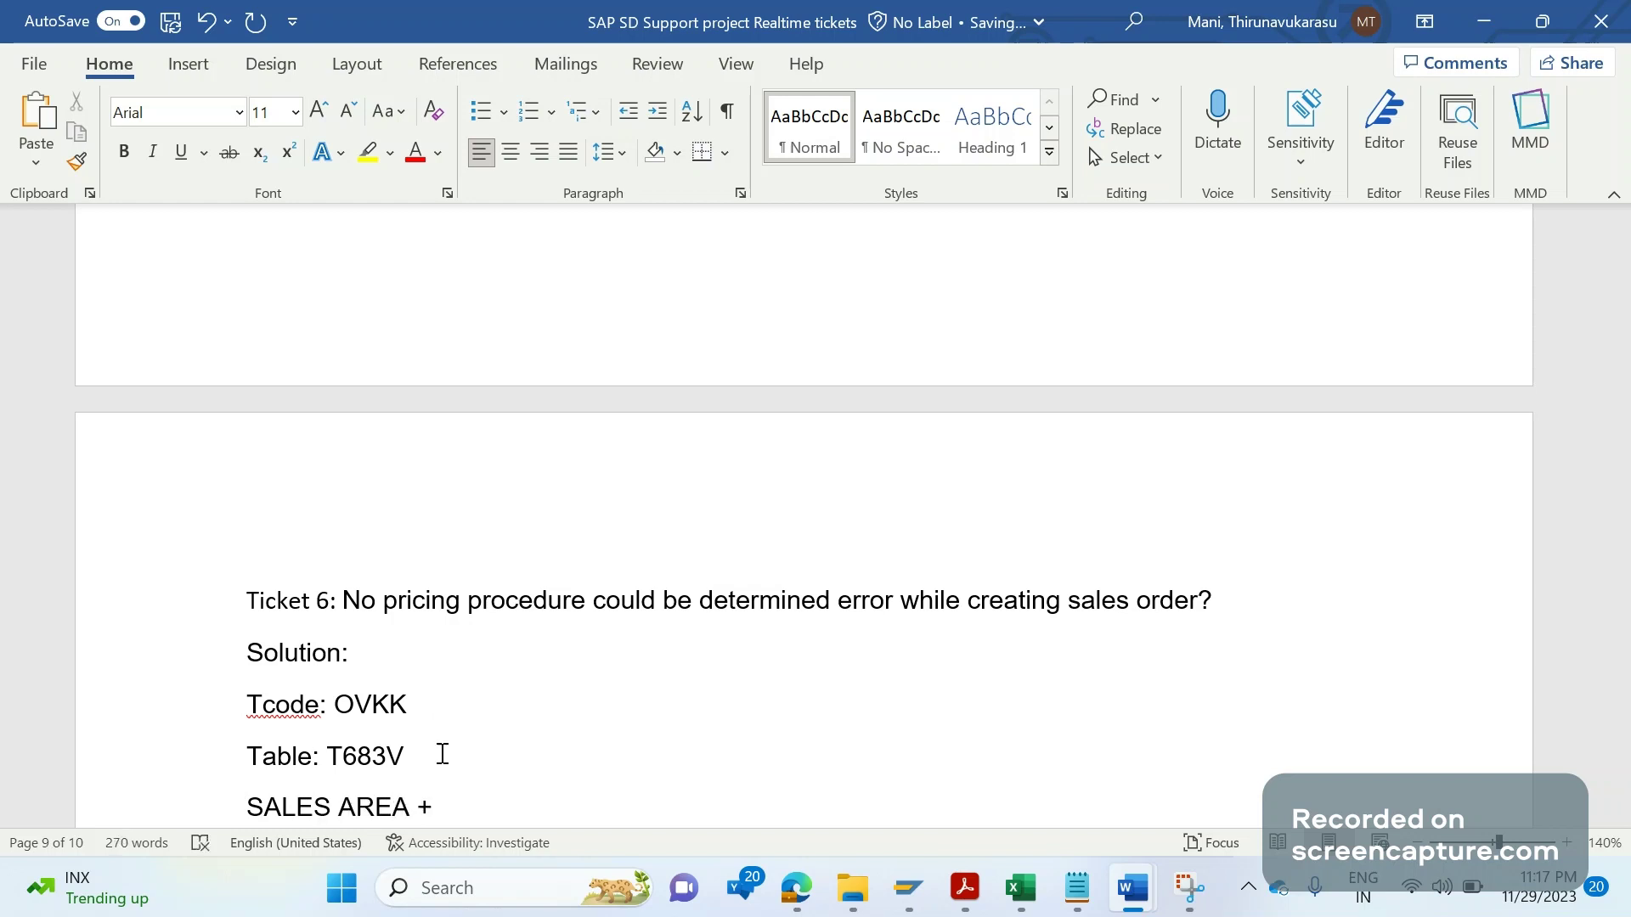
type(" DOCUMENT")
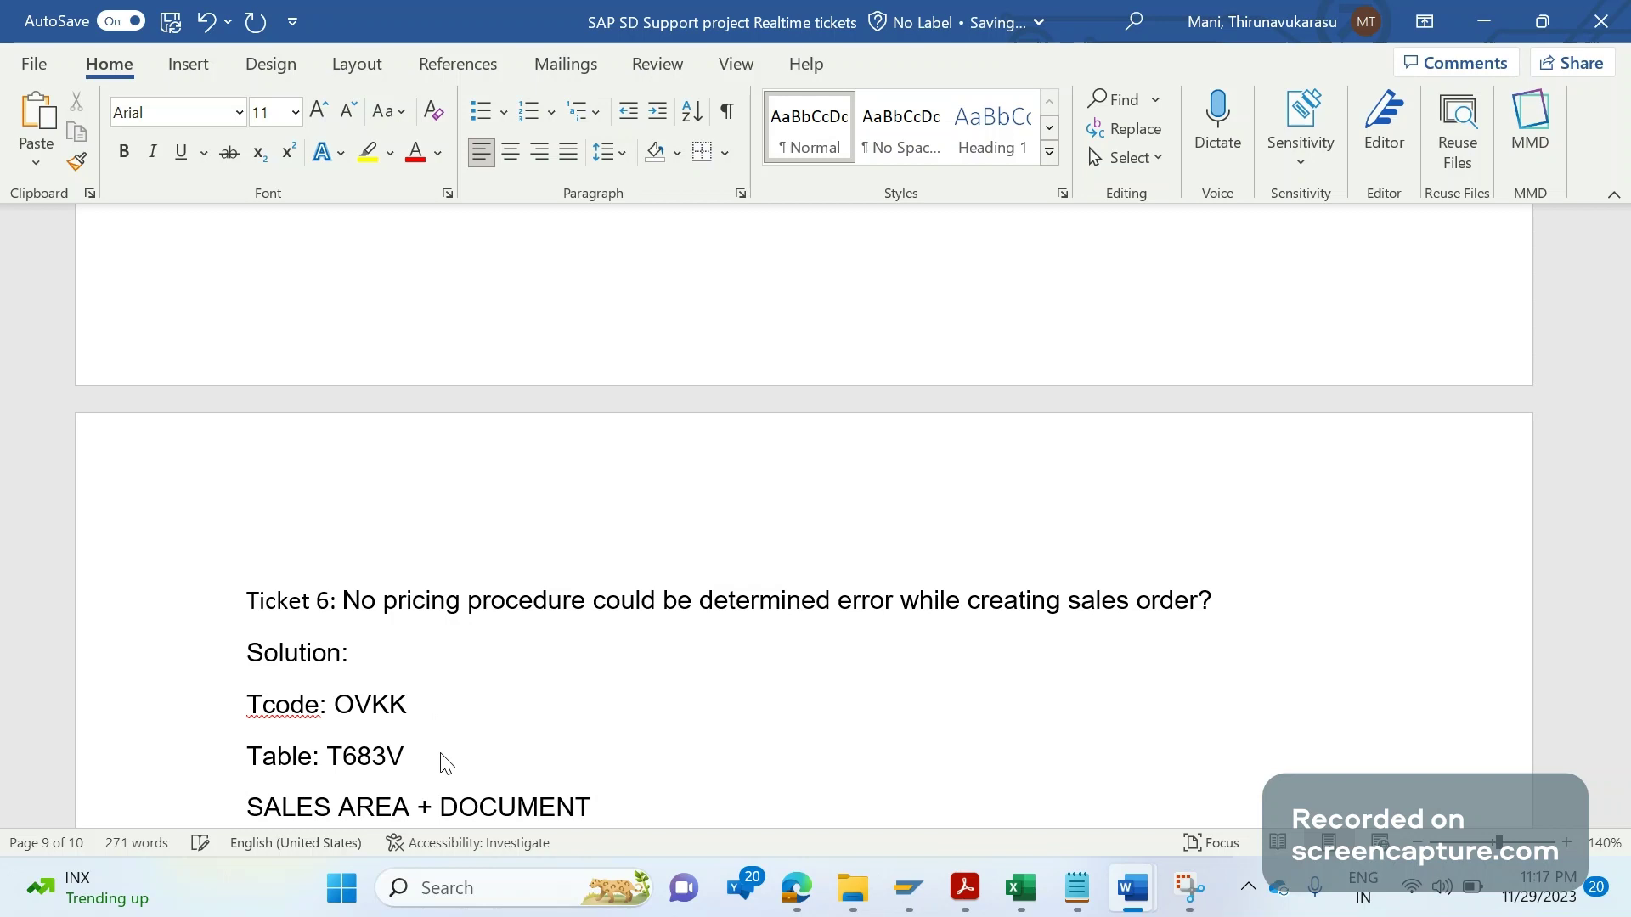
type(" PP ")
type("+")
type(" C")
type(" {{")
key("BackSpace")
key("BackSpace")
type("PP +")
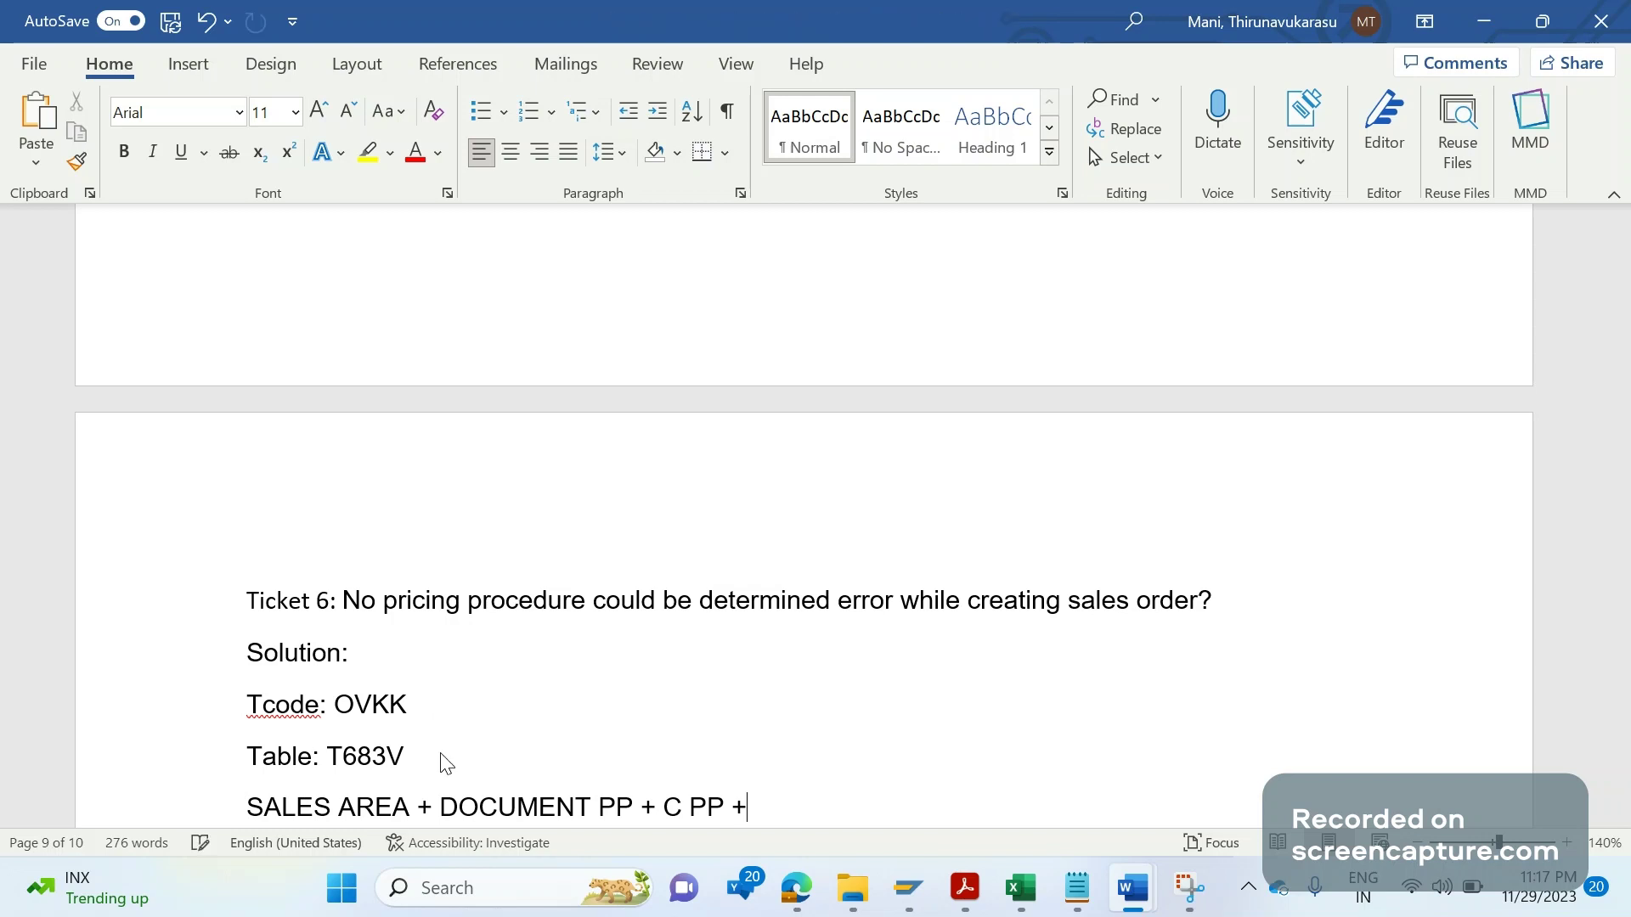
key("ctrl+z")
type("= ")
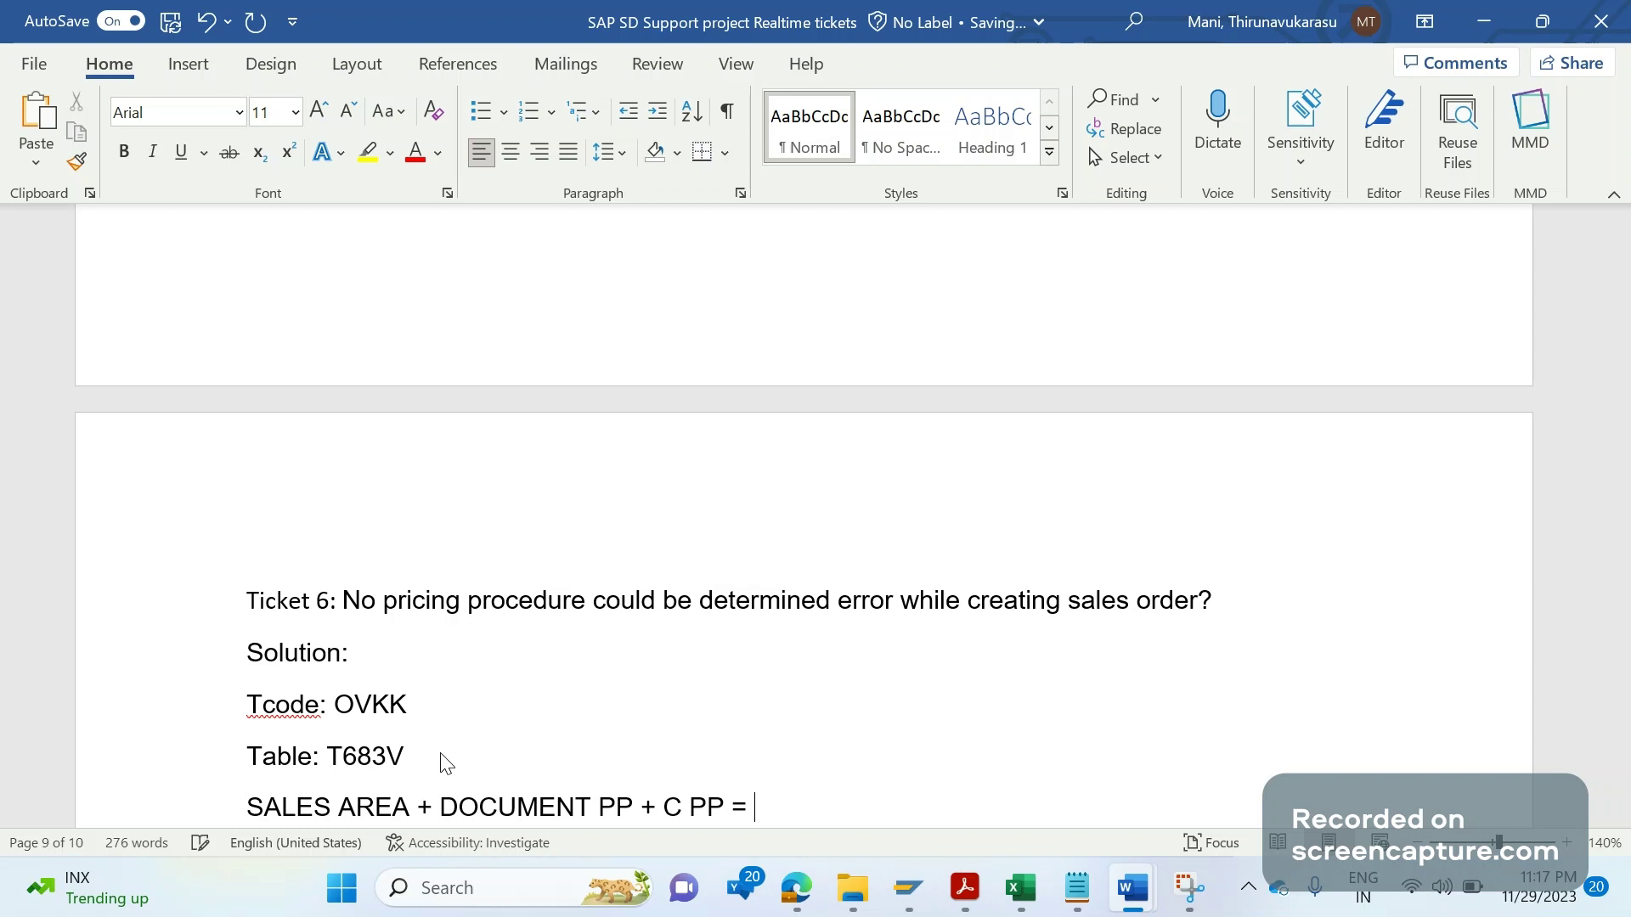
Step: Complete the determination formula with "PRICING PROCEDURE" after the equals sign
type("PRIING")
key("BackSpace")
key("BackSpace")
key("BackSpace")
key("BackSpace")
type("CING PR")
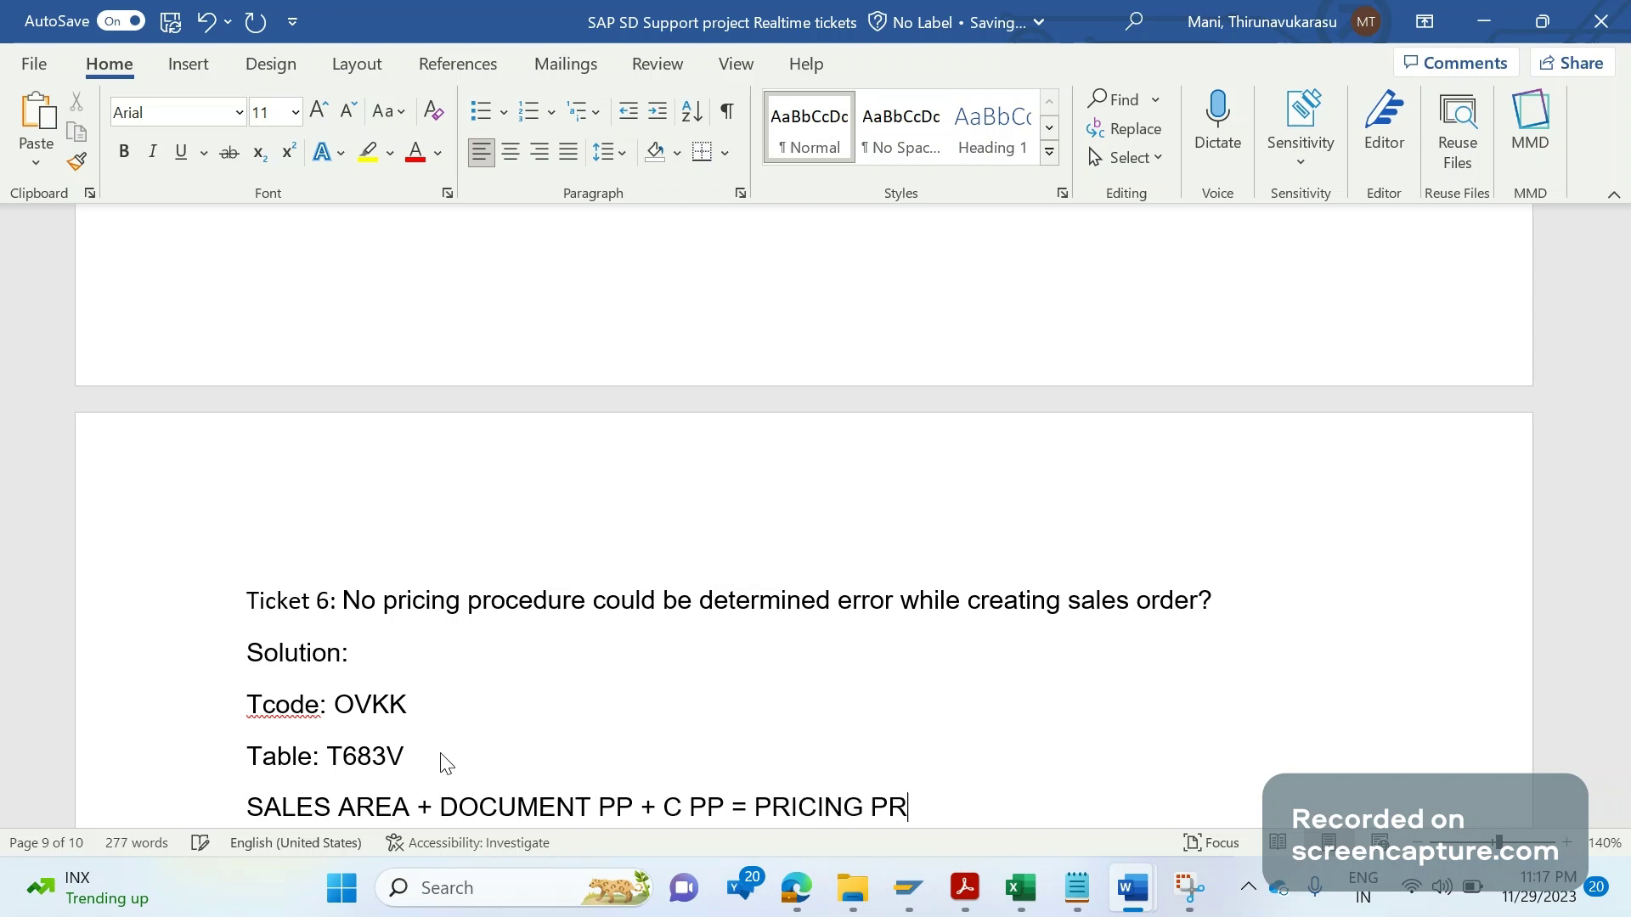
type("OCEDURE")
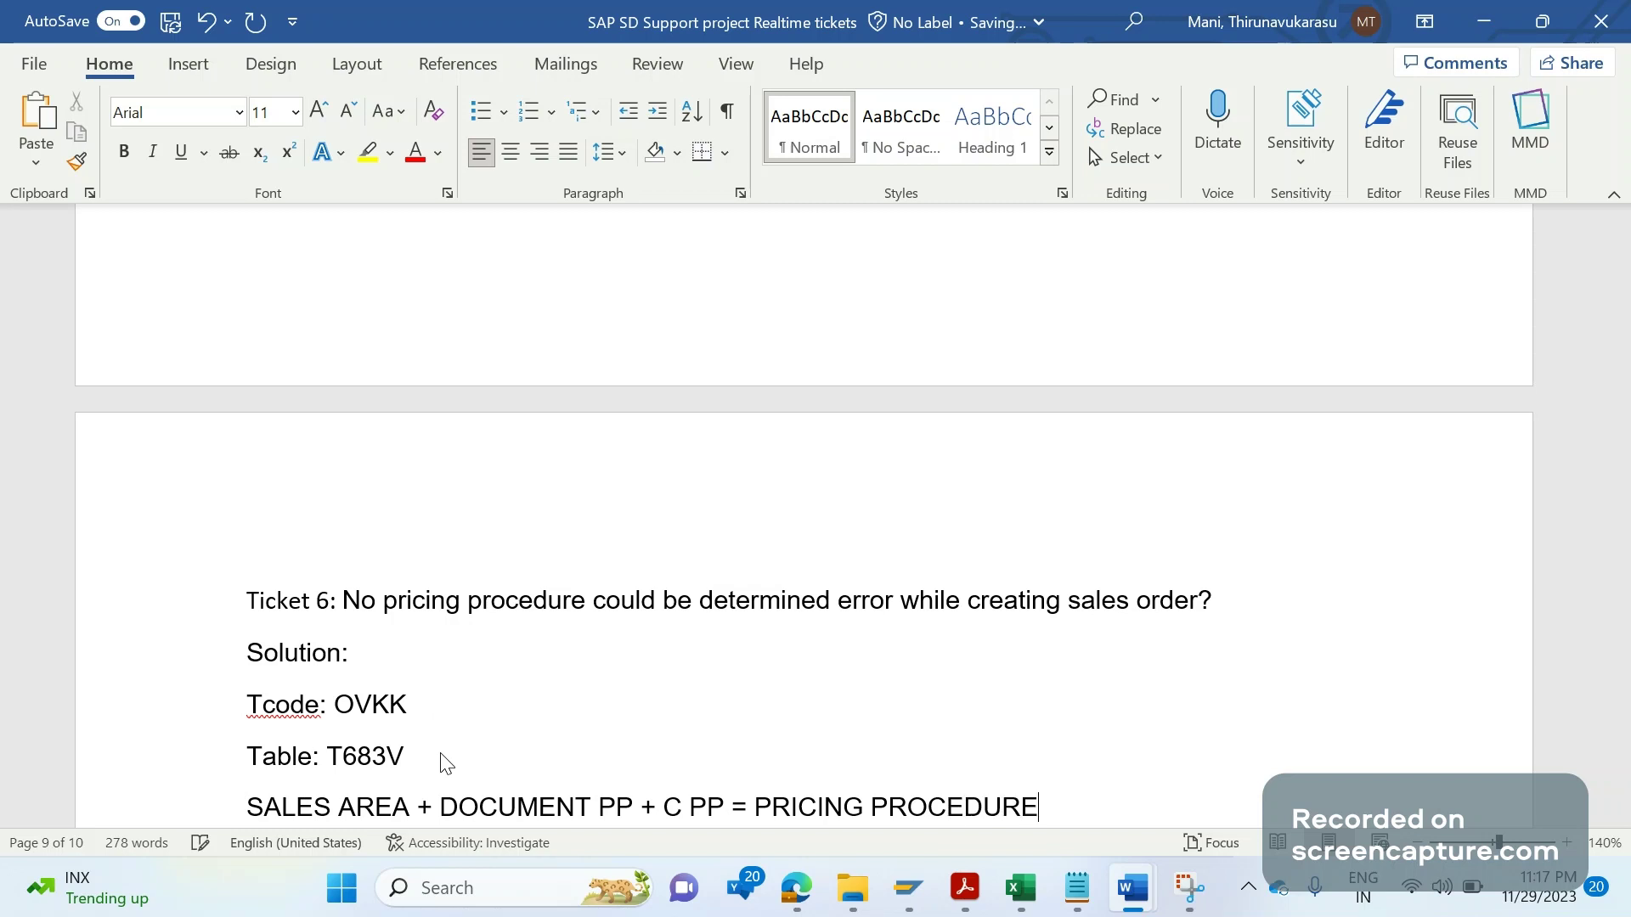
scroll(445, 762, "down", 2)
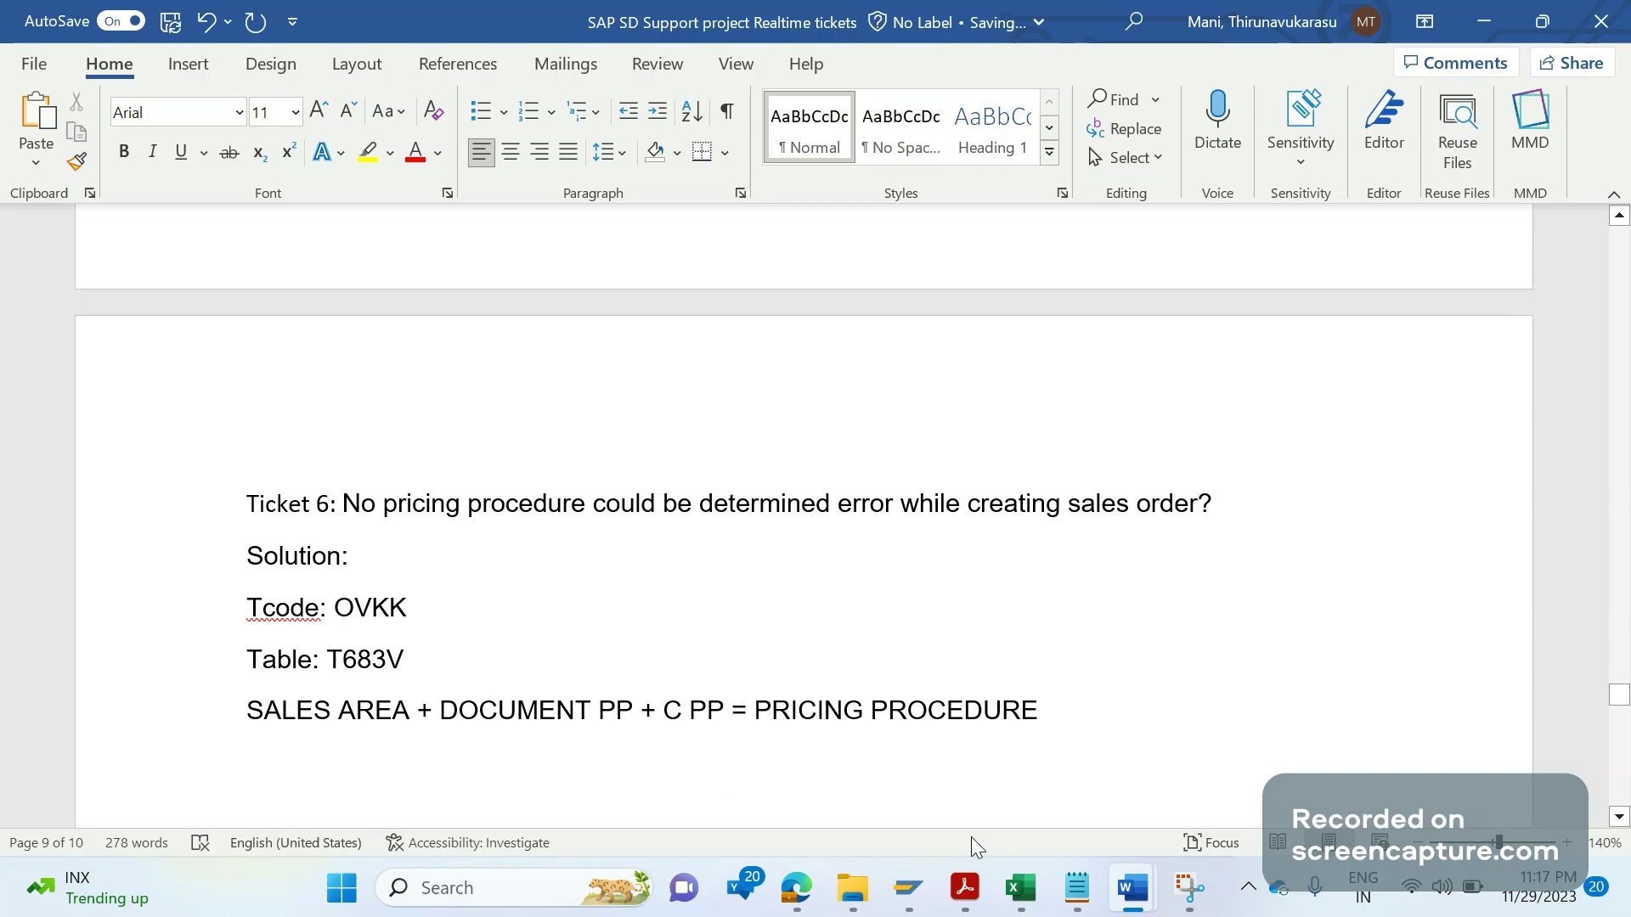
Step: Switch to SAP Logon and open the ECC system connection
left_click(908, 887)
left_click(1257, 748)
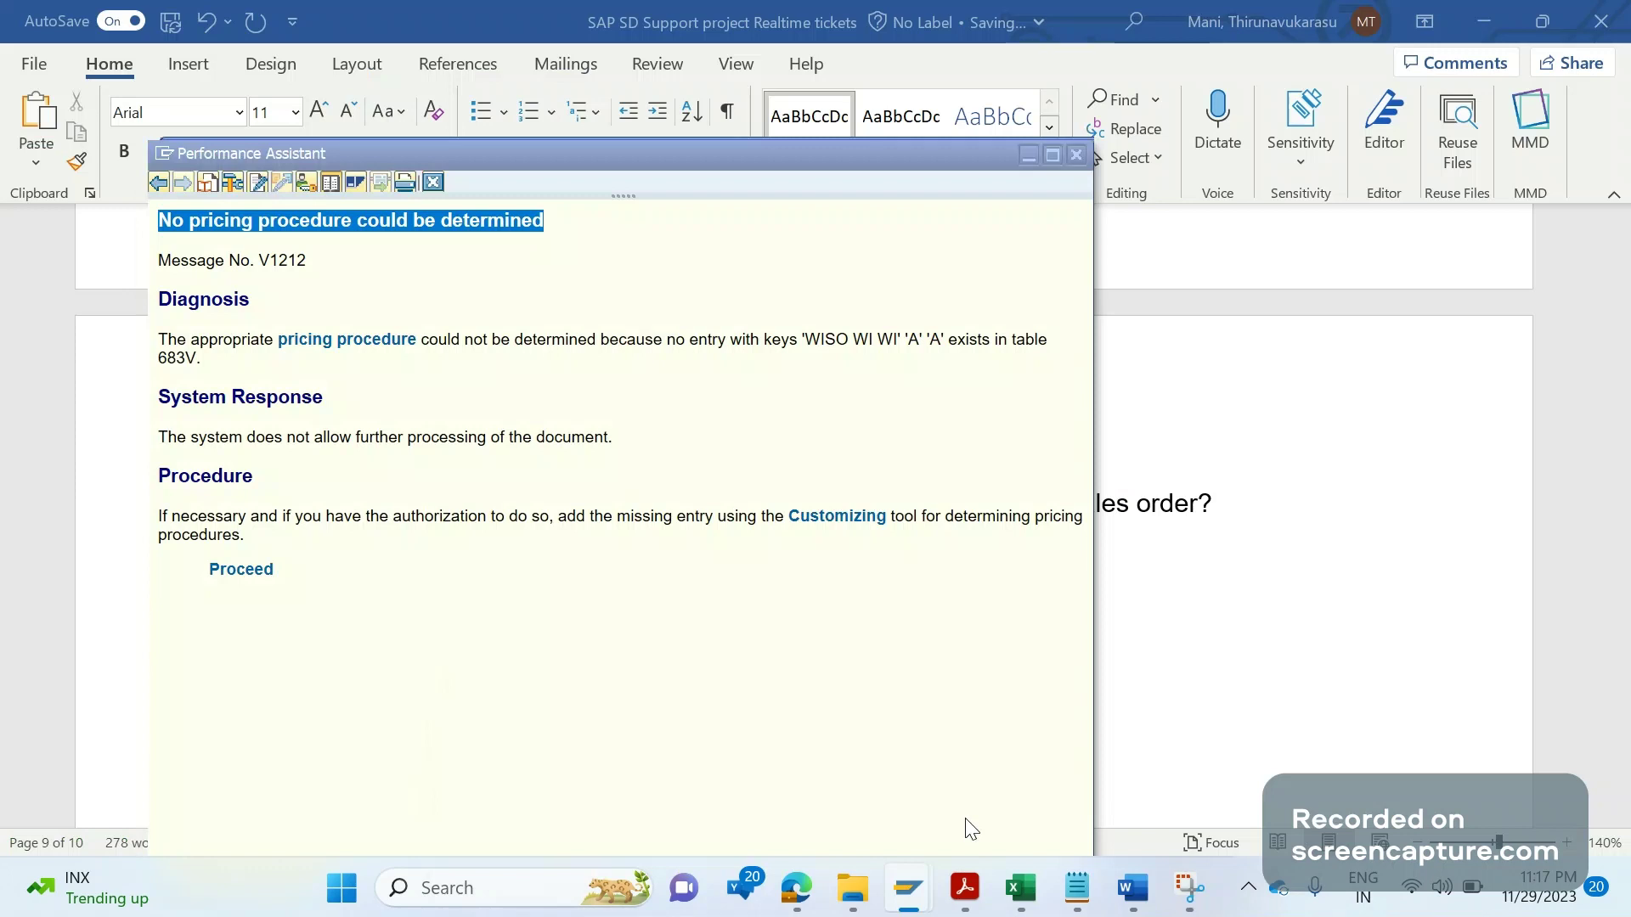
left_click(1005, 561)
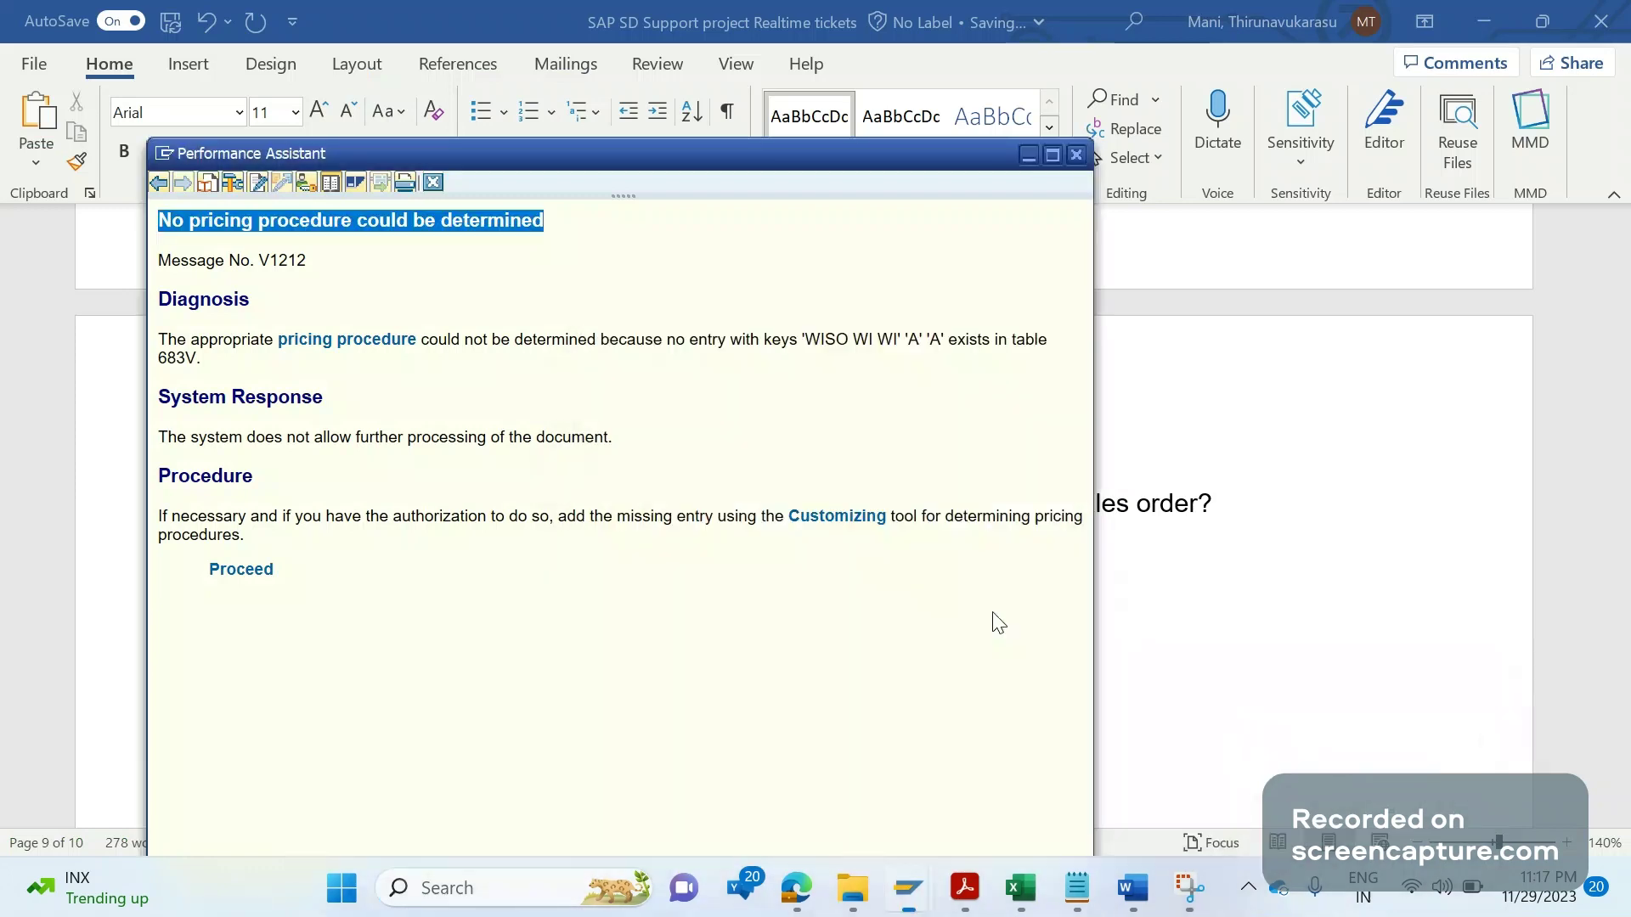
left_click(905, 860)
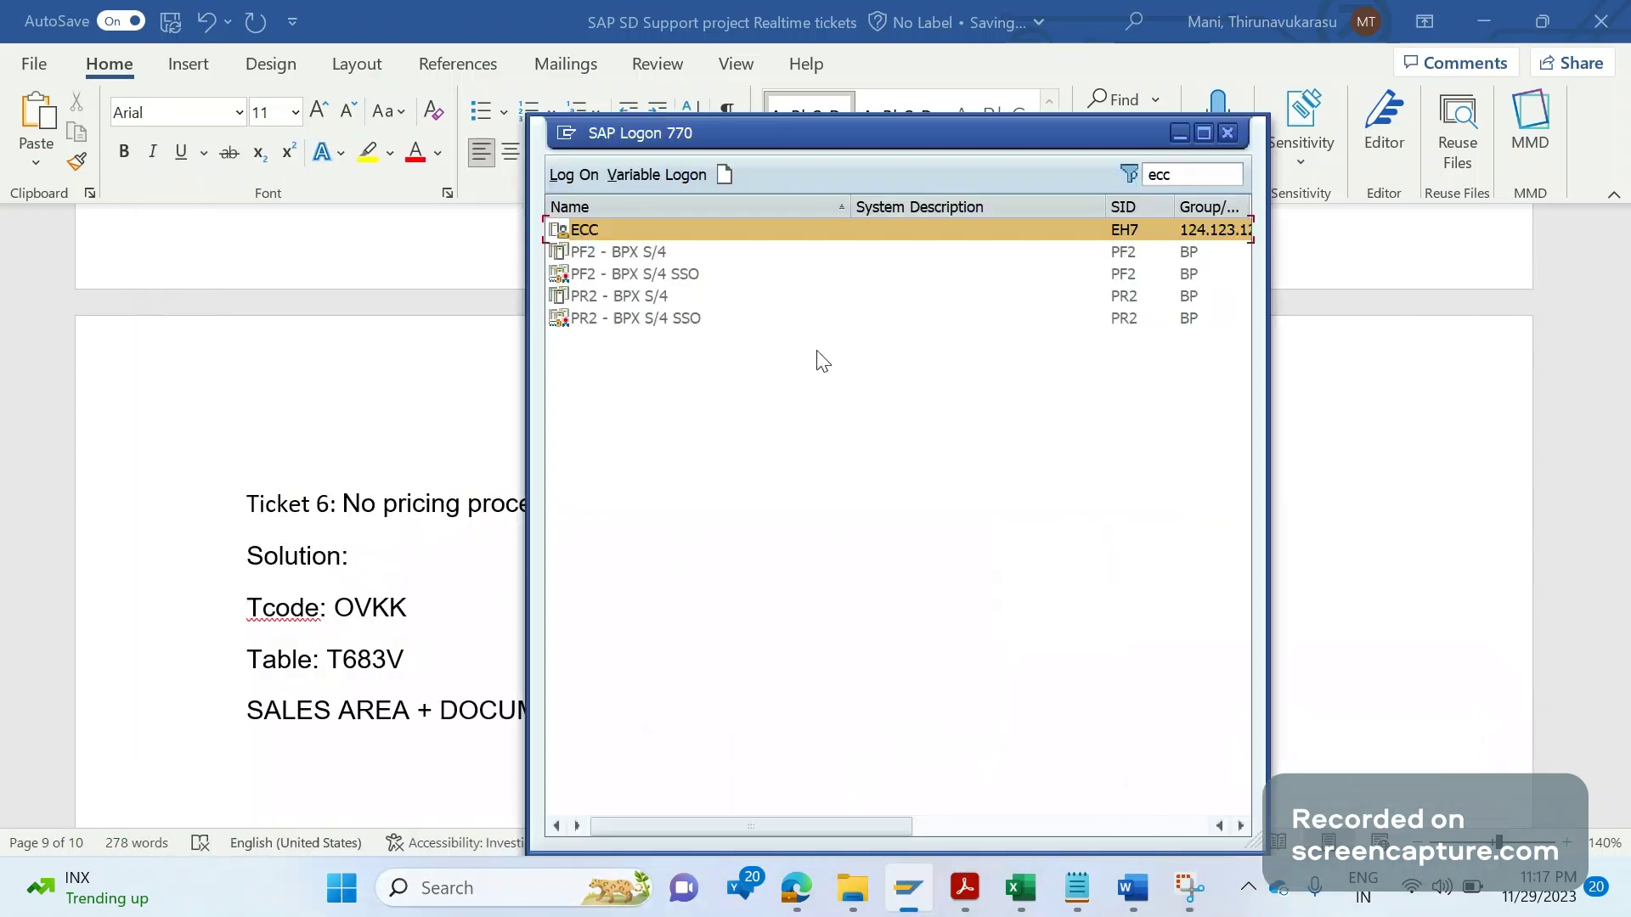
double_click(610, 231)
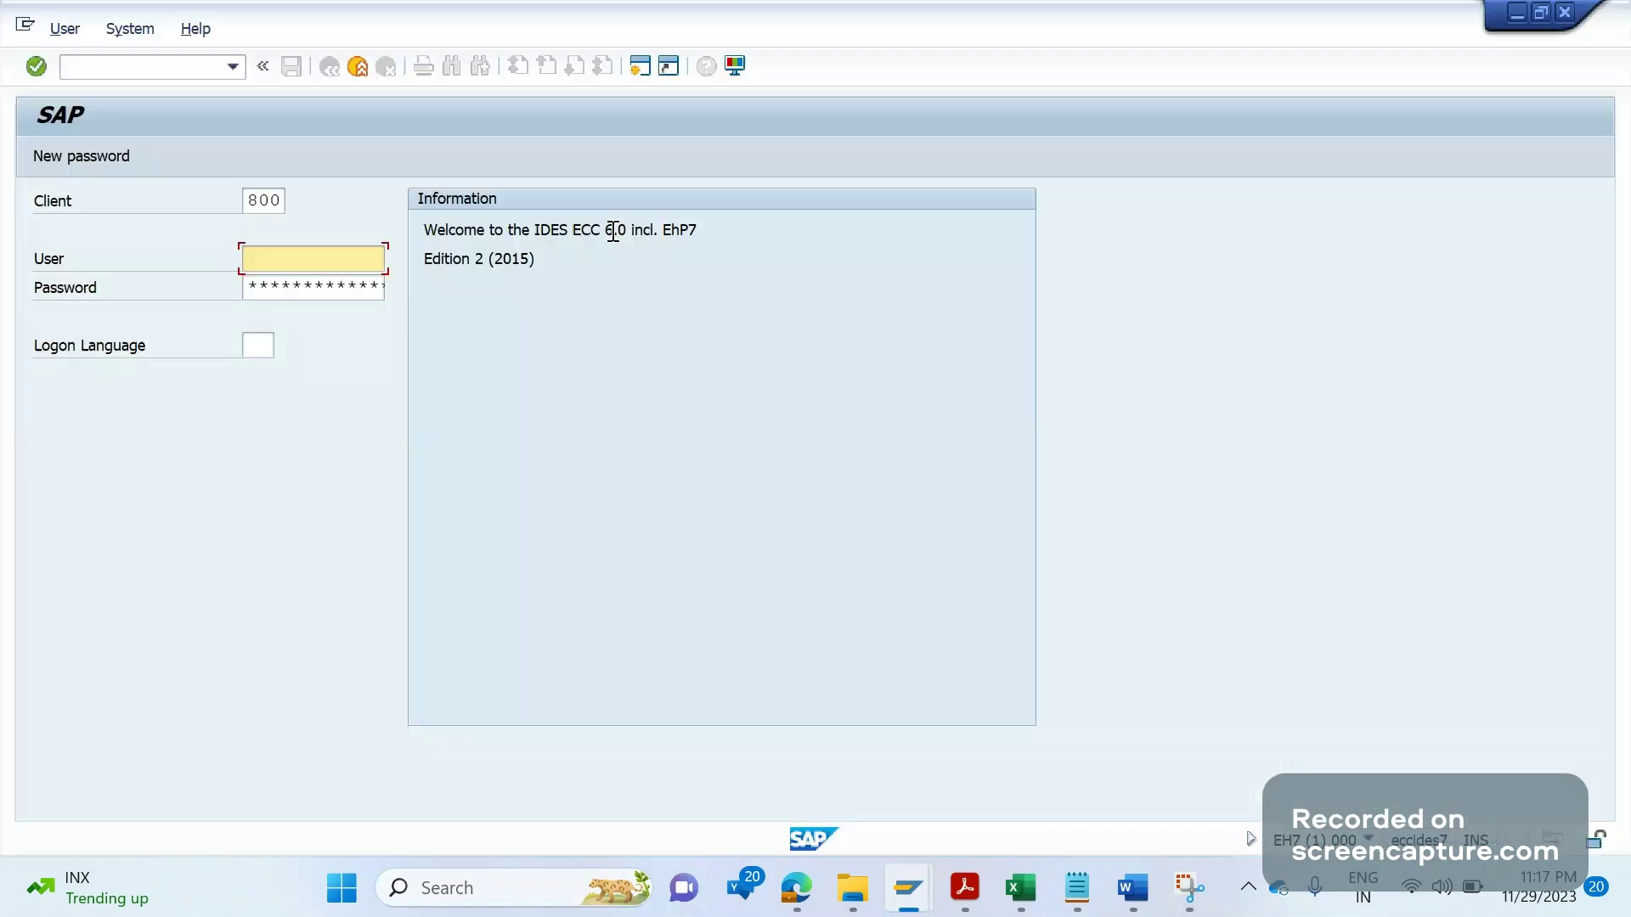
Step: Log on with the user name and password, continuing with this logon and ending any other logons in the system
type("common")
key("Tab")
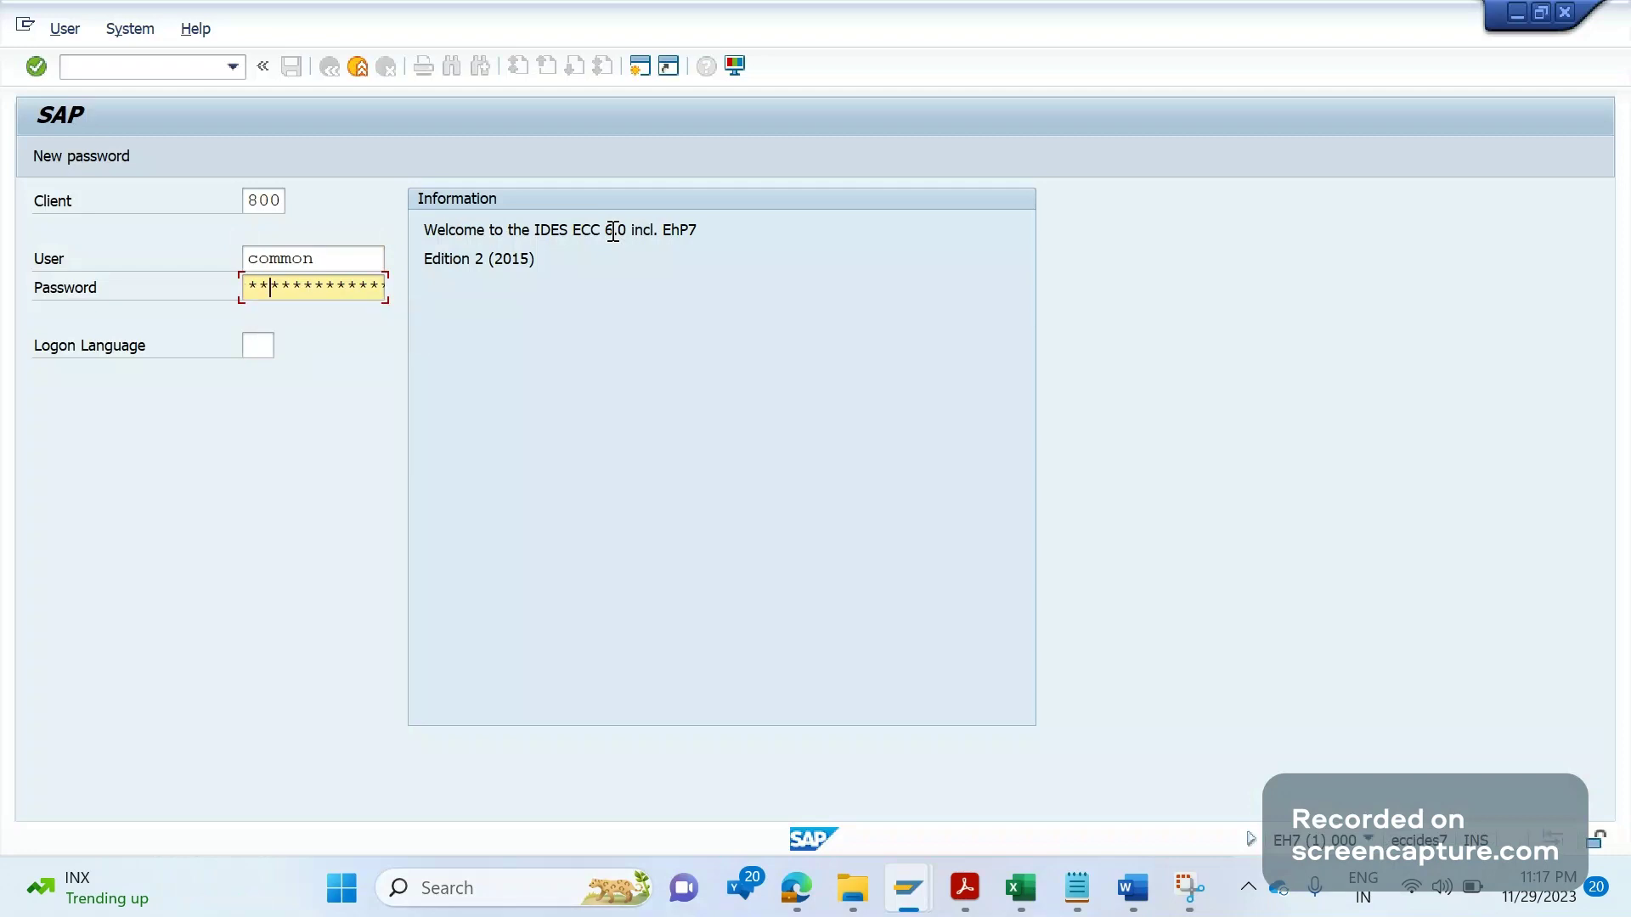
type("*********")
key("Return")
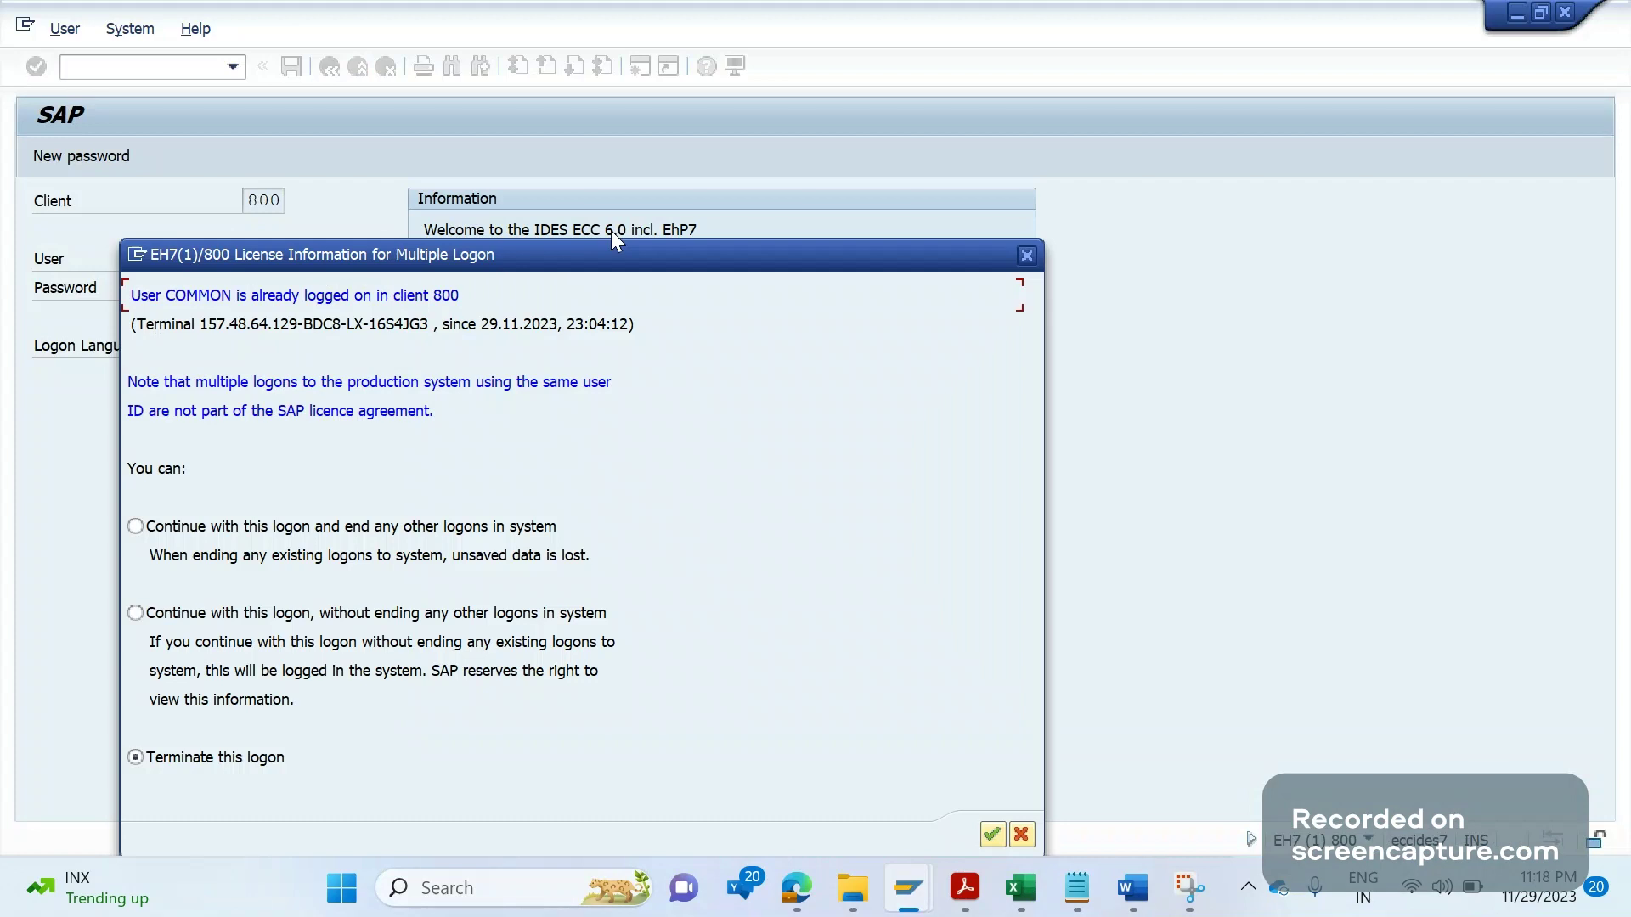
left_click(518, 535)
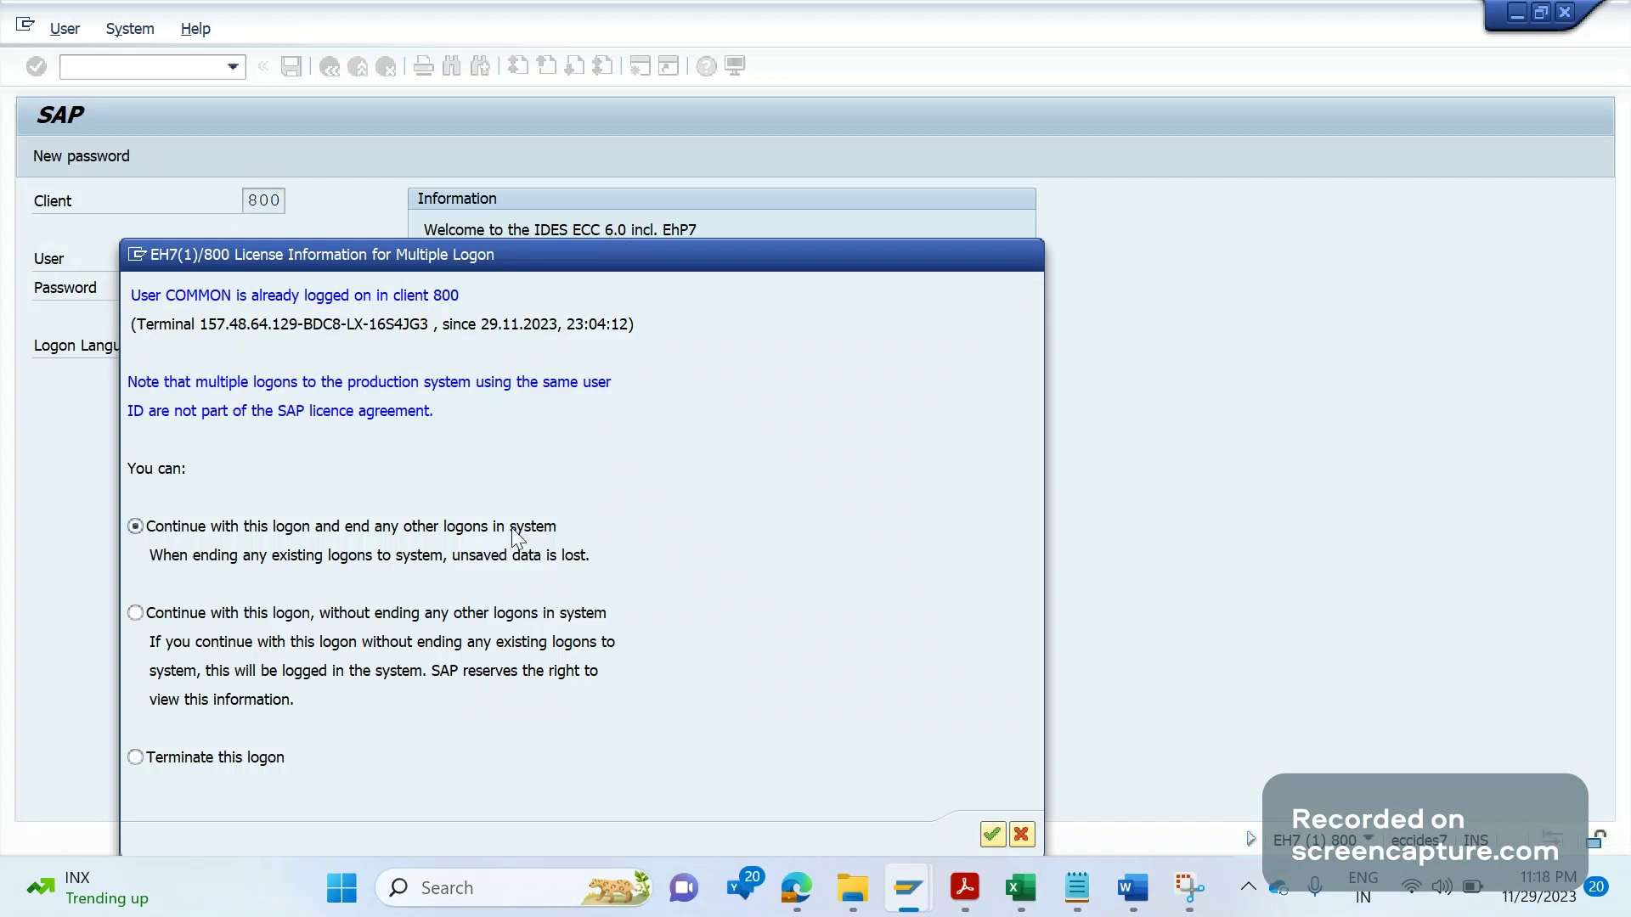
key("Return")
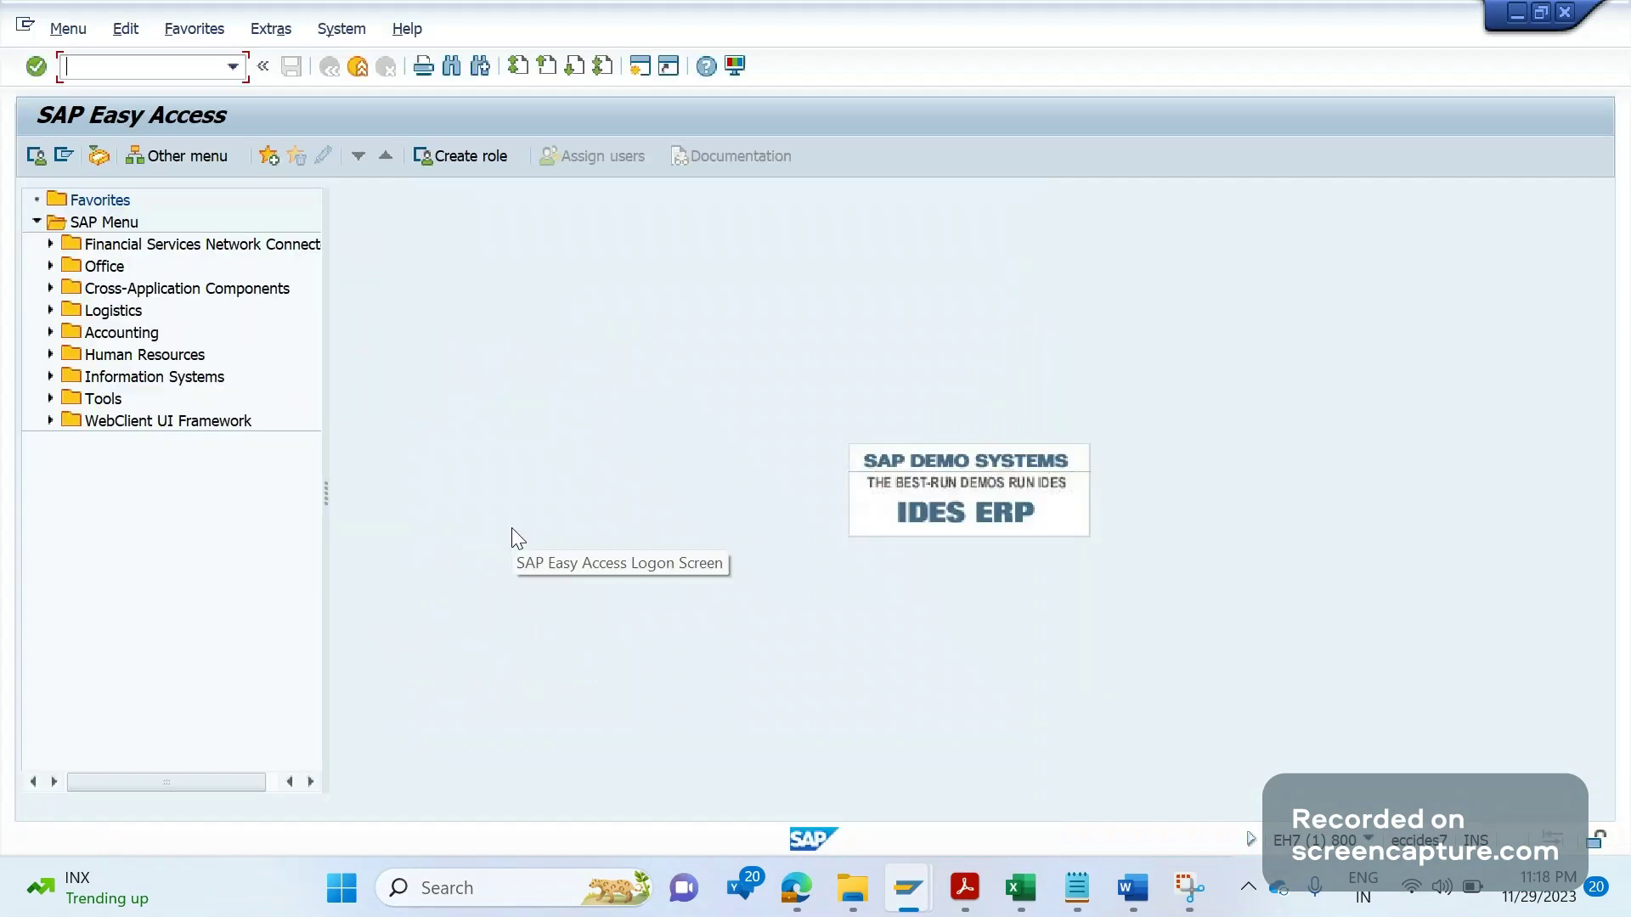
Step: Start transaction VA01 and create a sales order with order type OR
type("/nva01")
key("Return")
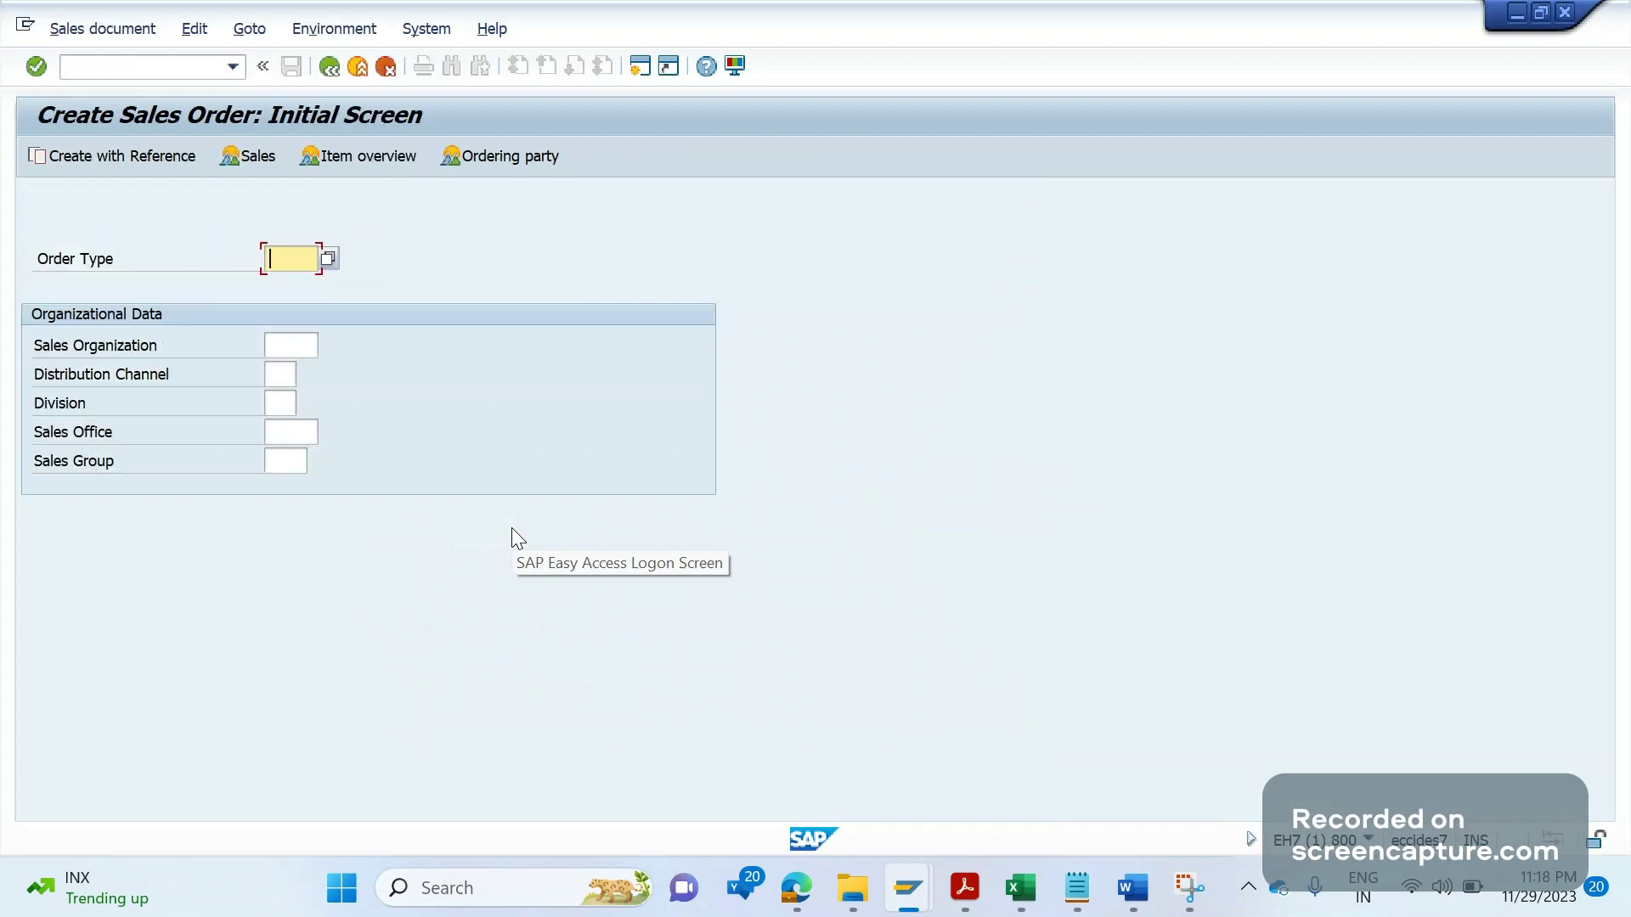
type("OR")
key("Return")
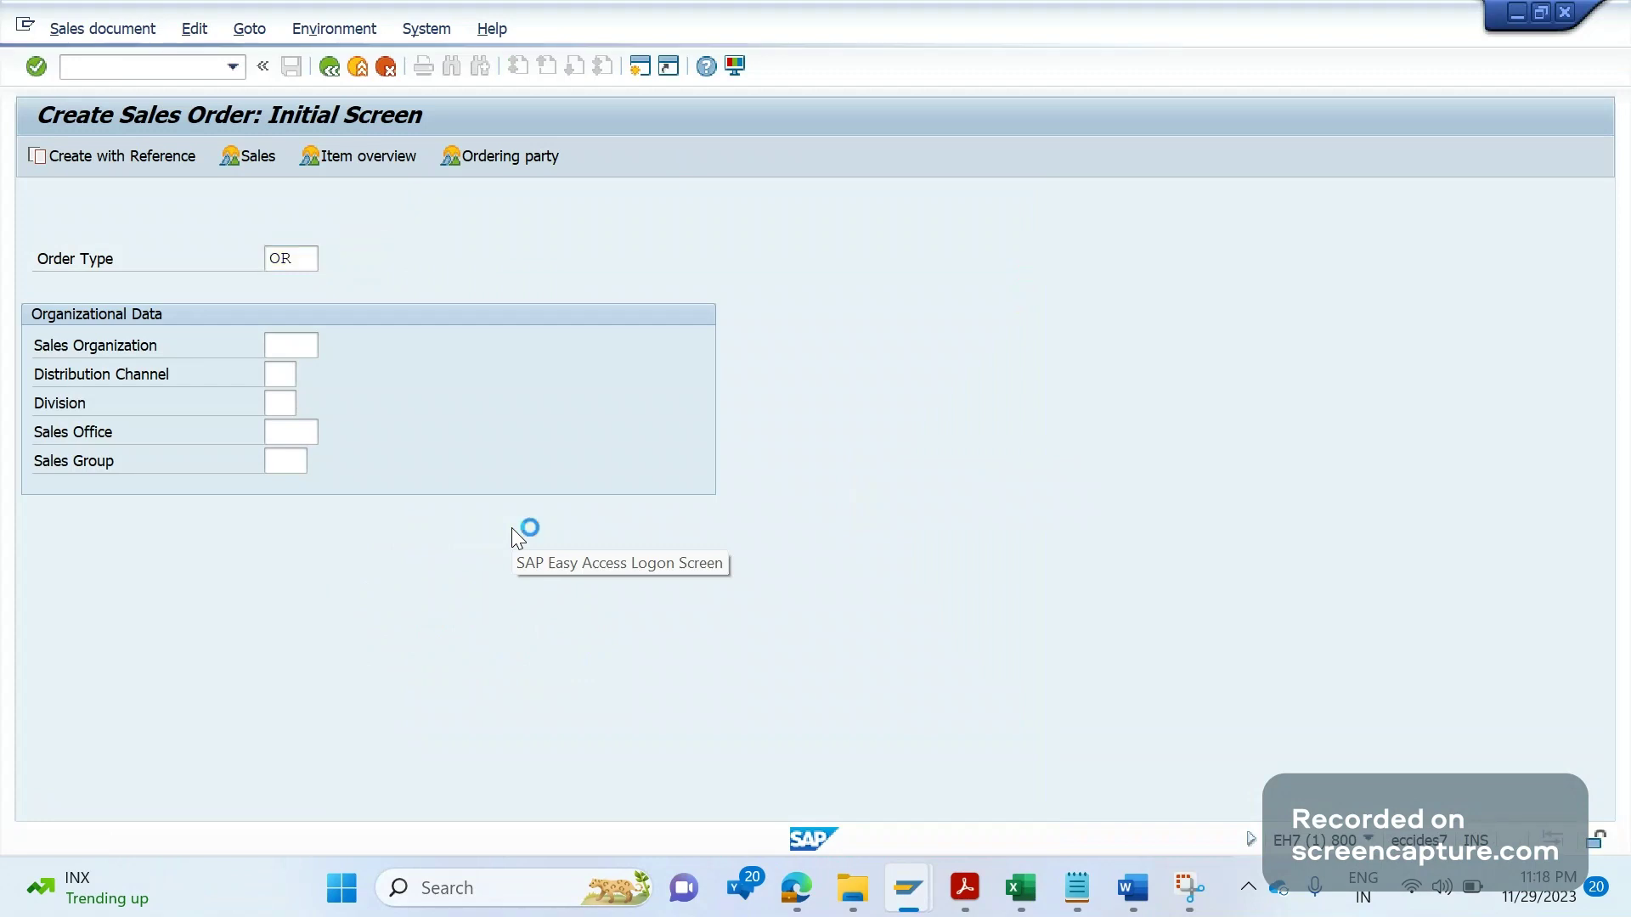
Step: Enter the customer number as sold-to and ship-to party, set the PO number to TEST, and submit the order header
left_click(244, 226)
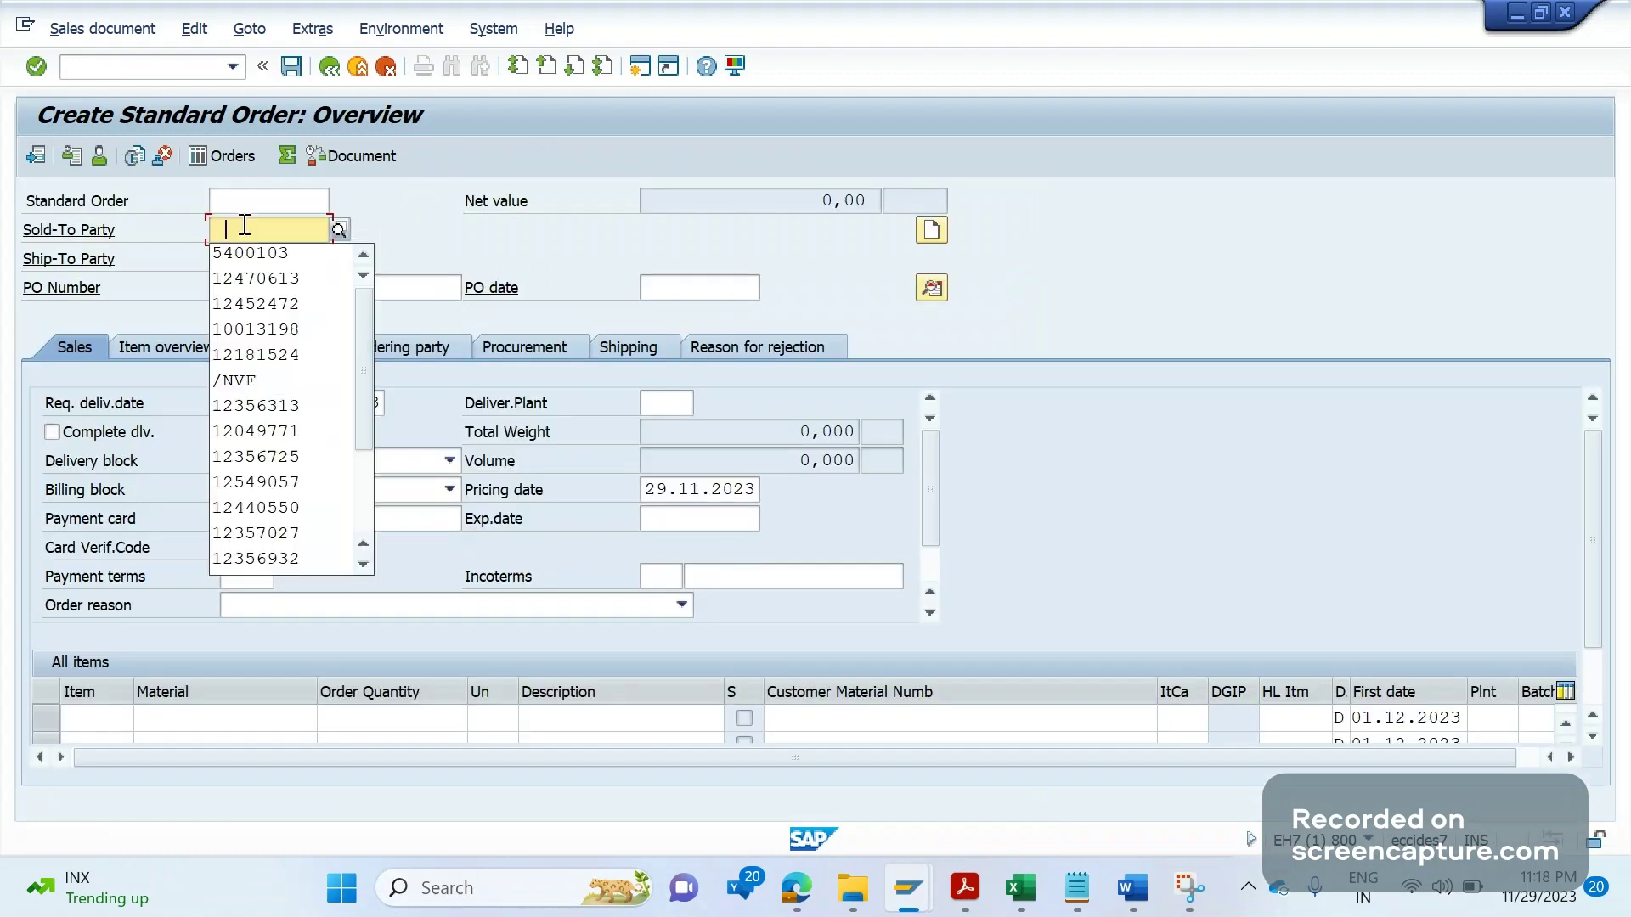
key("Down")
key("Return")
key("Tab")
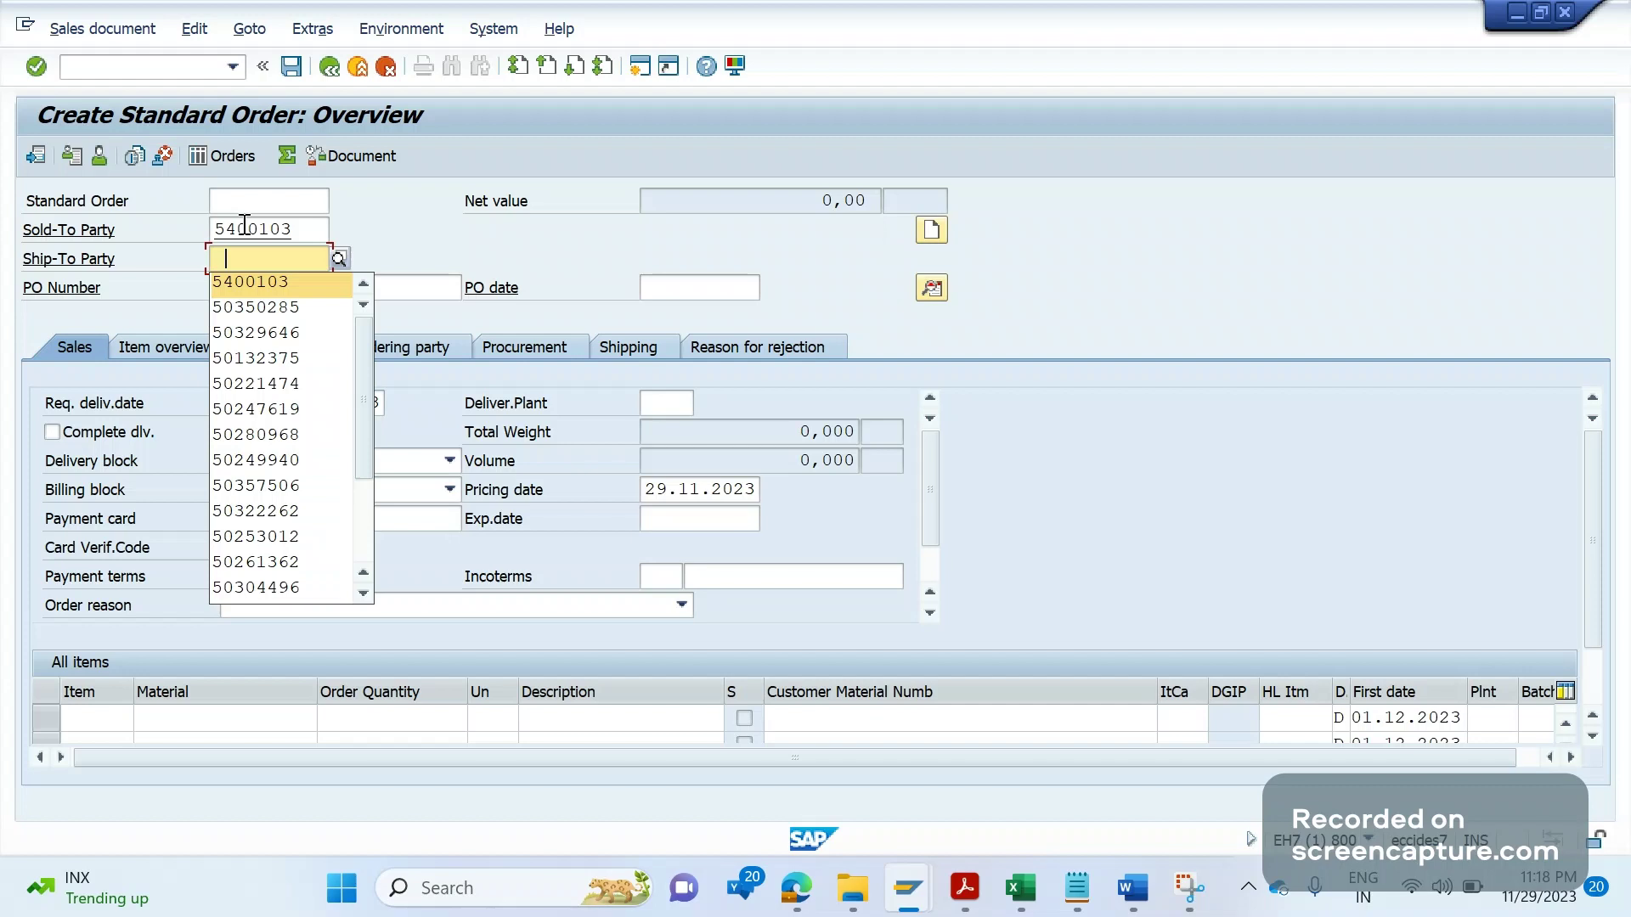
key("Down")
key("Return")
key("Tab")
type("TE")
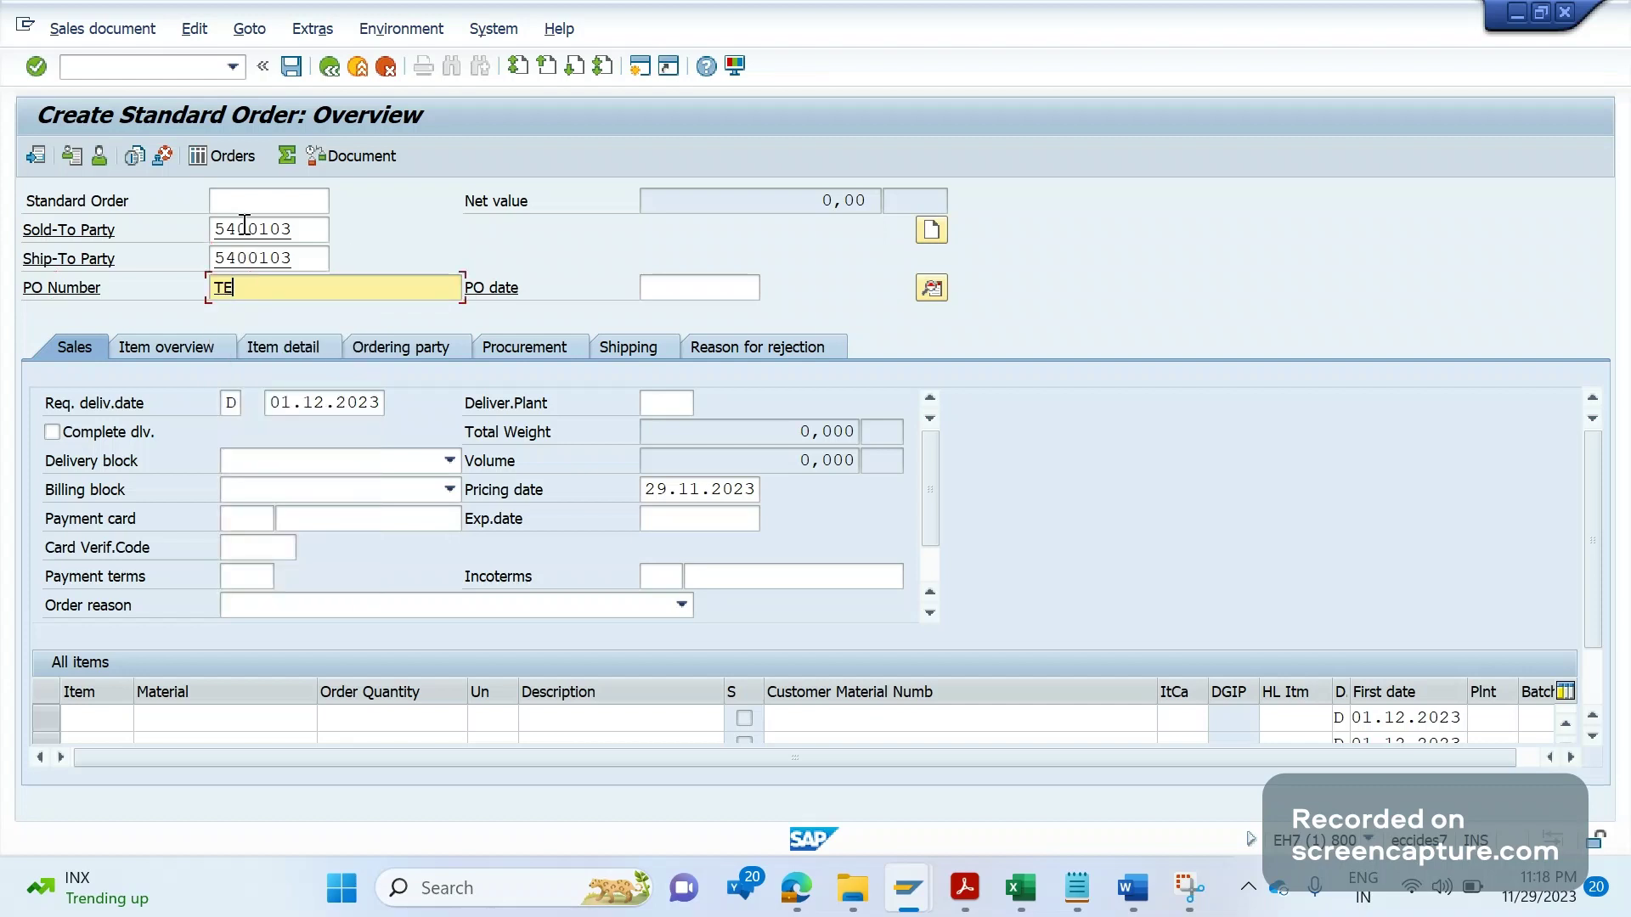
type("ST")
key("Return")
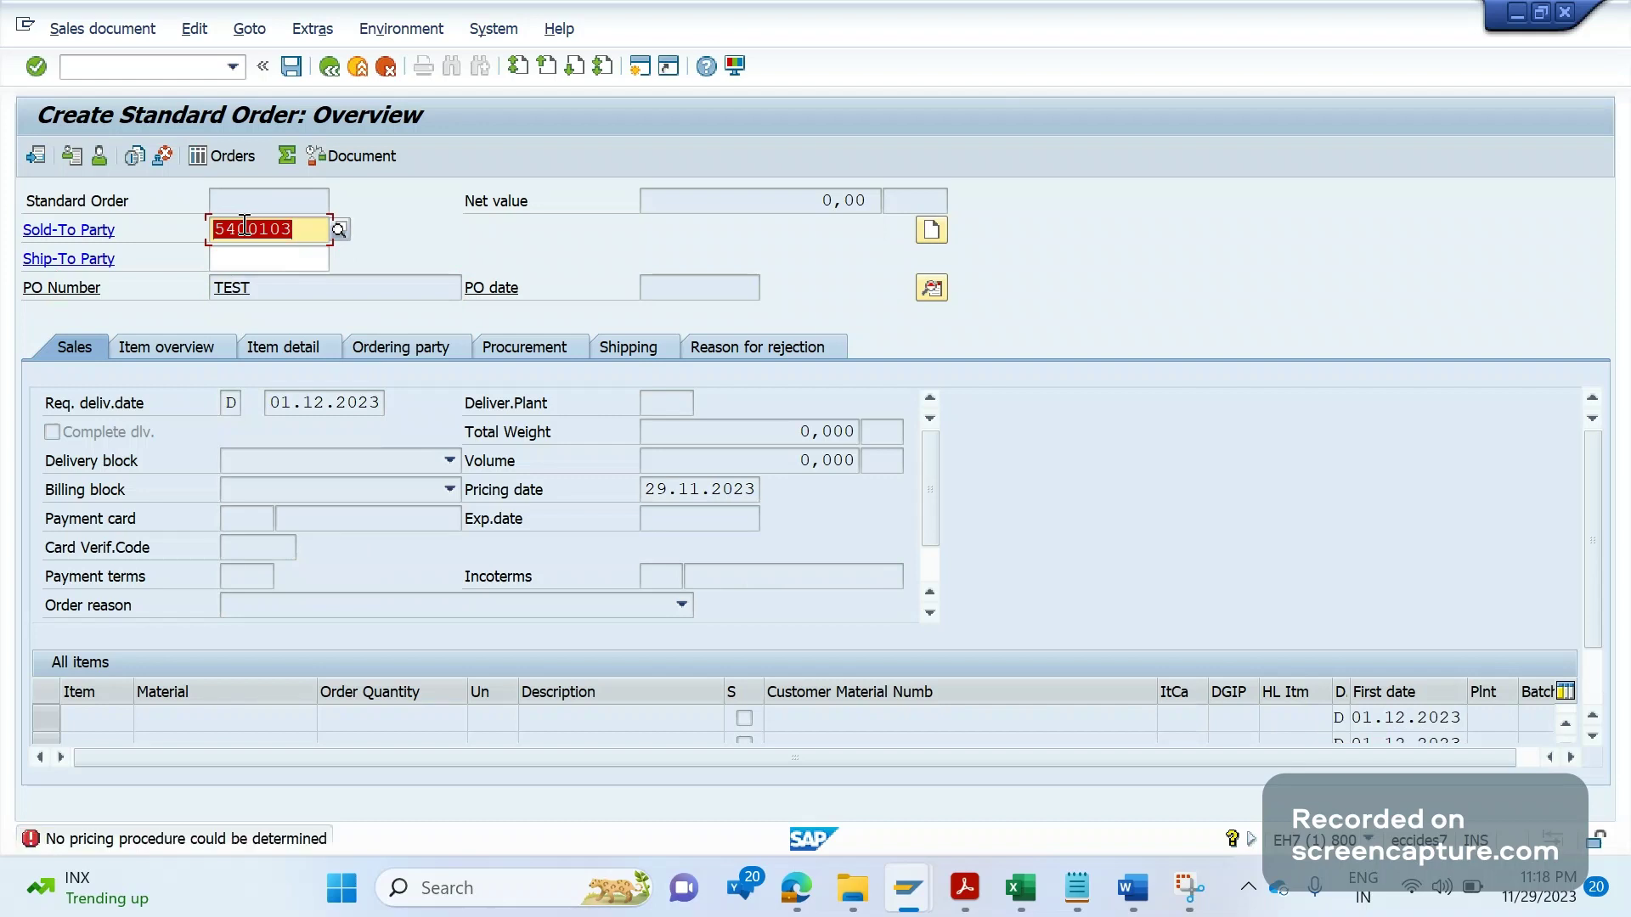
Step: Examine the detailed explanation of the order's error message, including the missing key combination, and close it
double_click(85, 839)
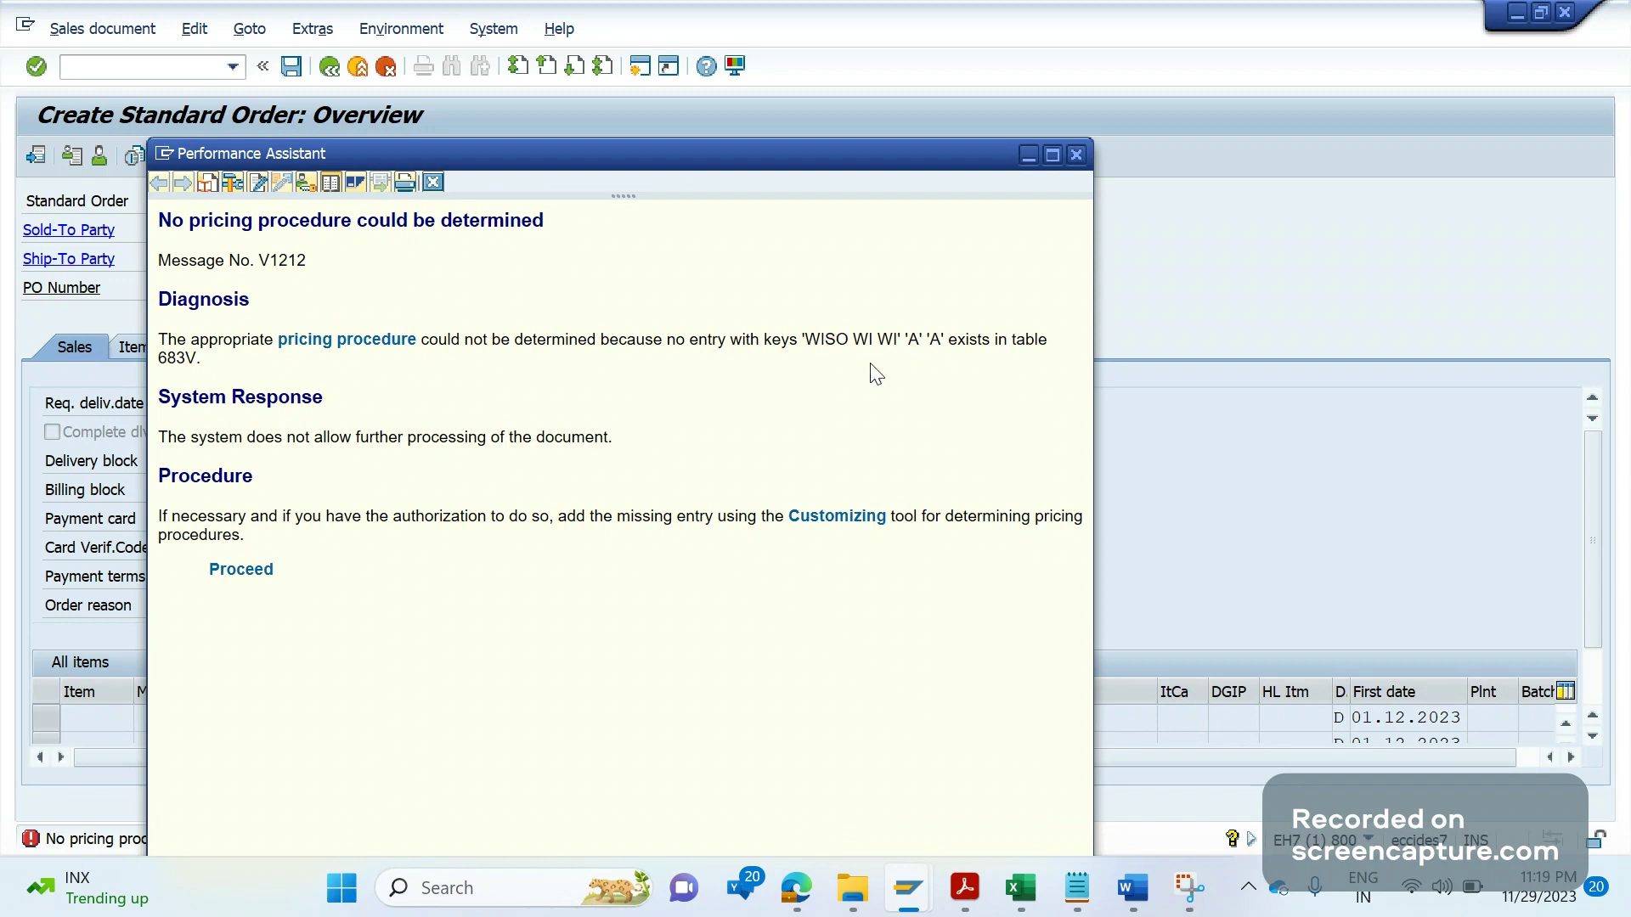
left_click(434, 182)
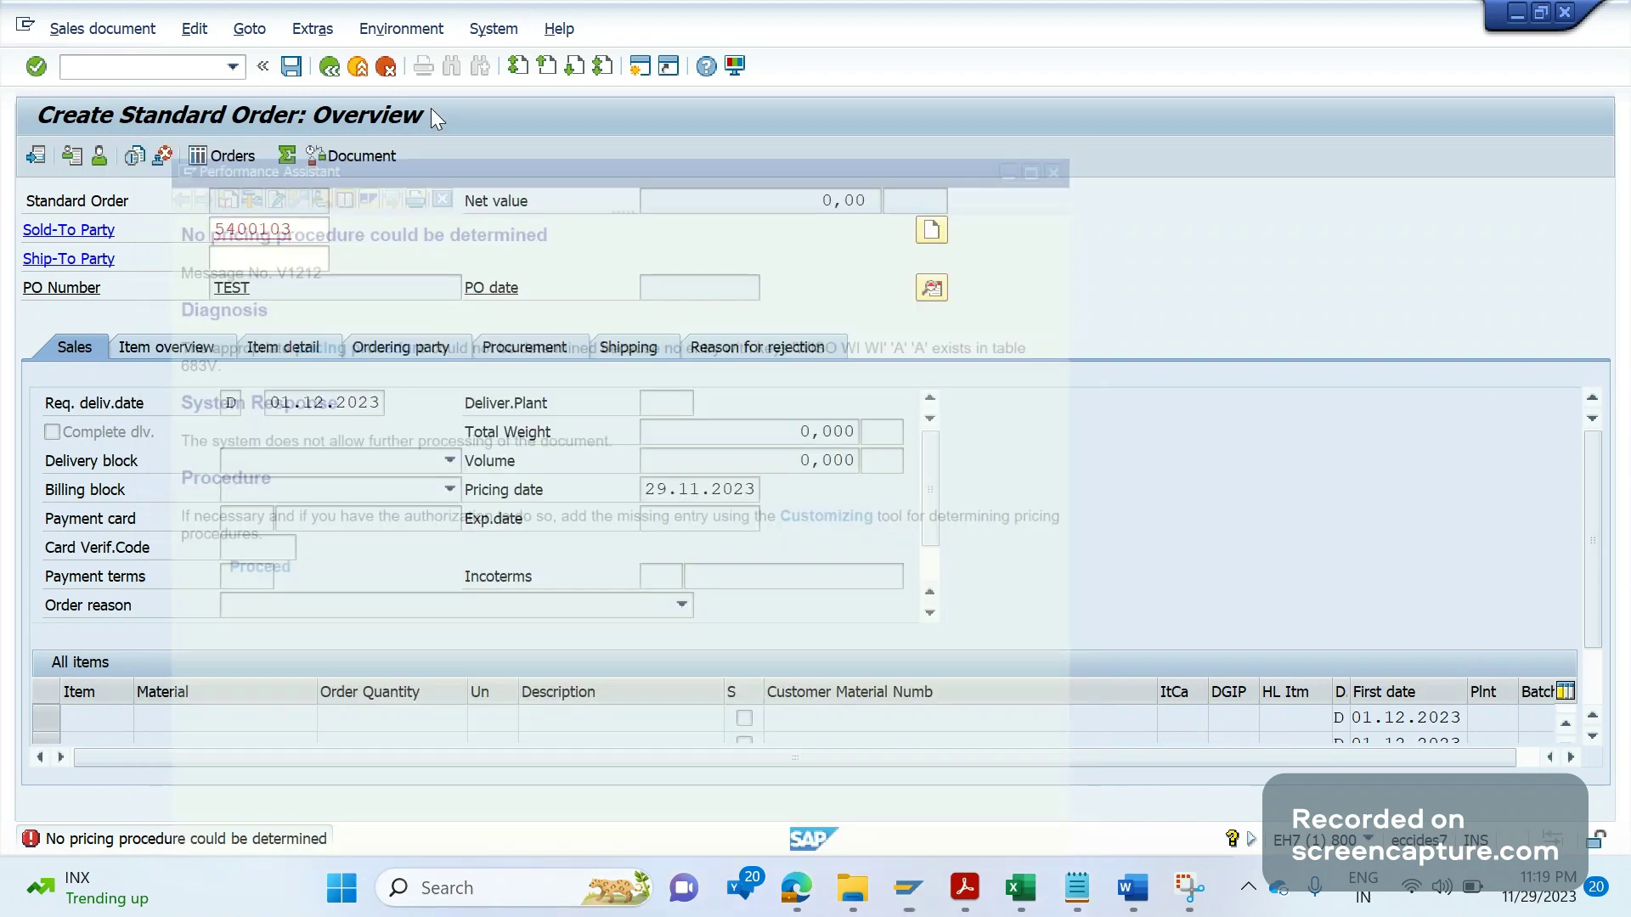
Step: Open General Table Display in a new session and load table T683V
left_click(206, 65)
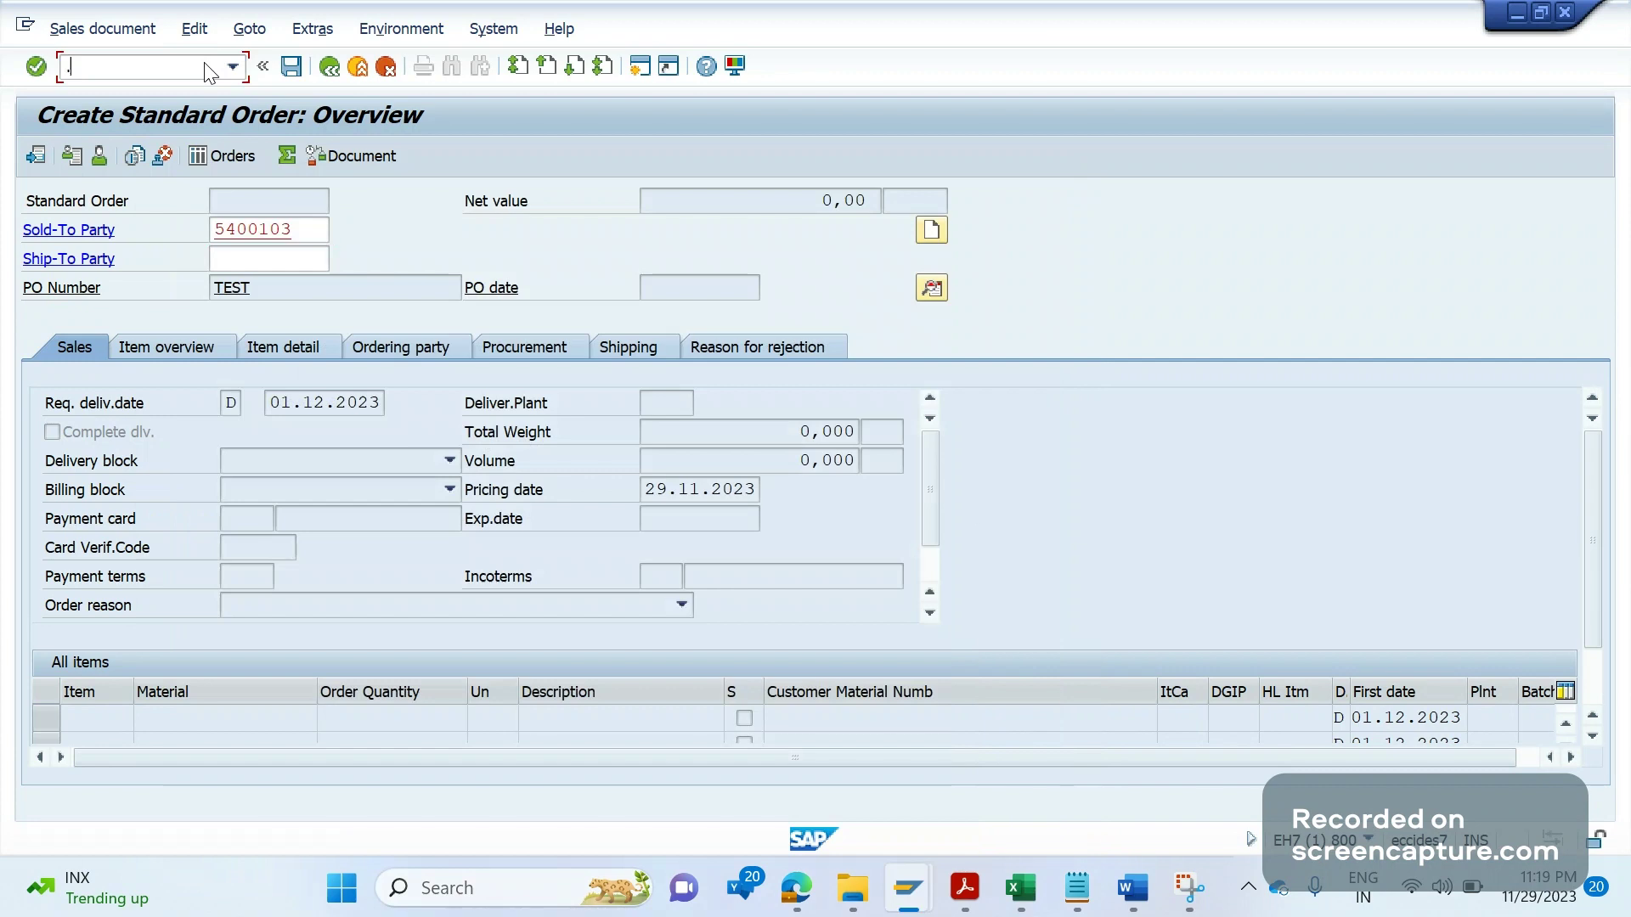
type("/OSE1")
key("Return")
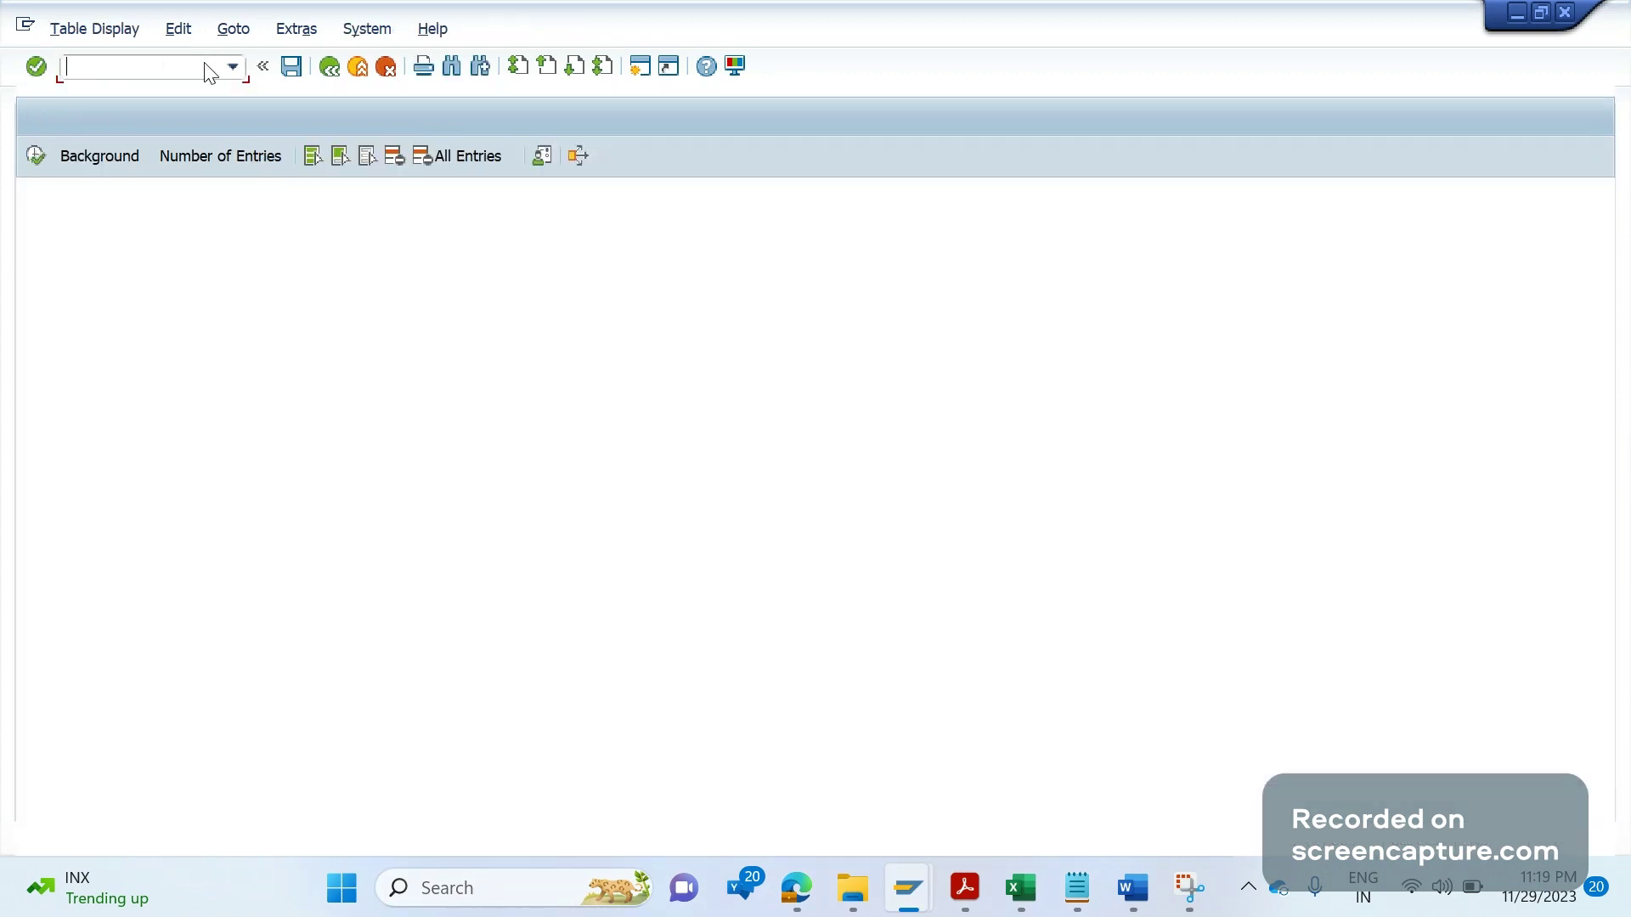
type("T")
type("68")
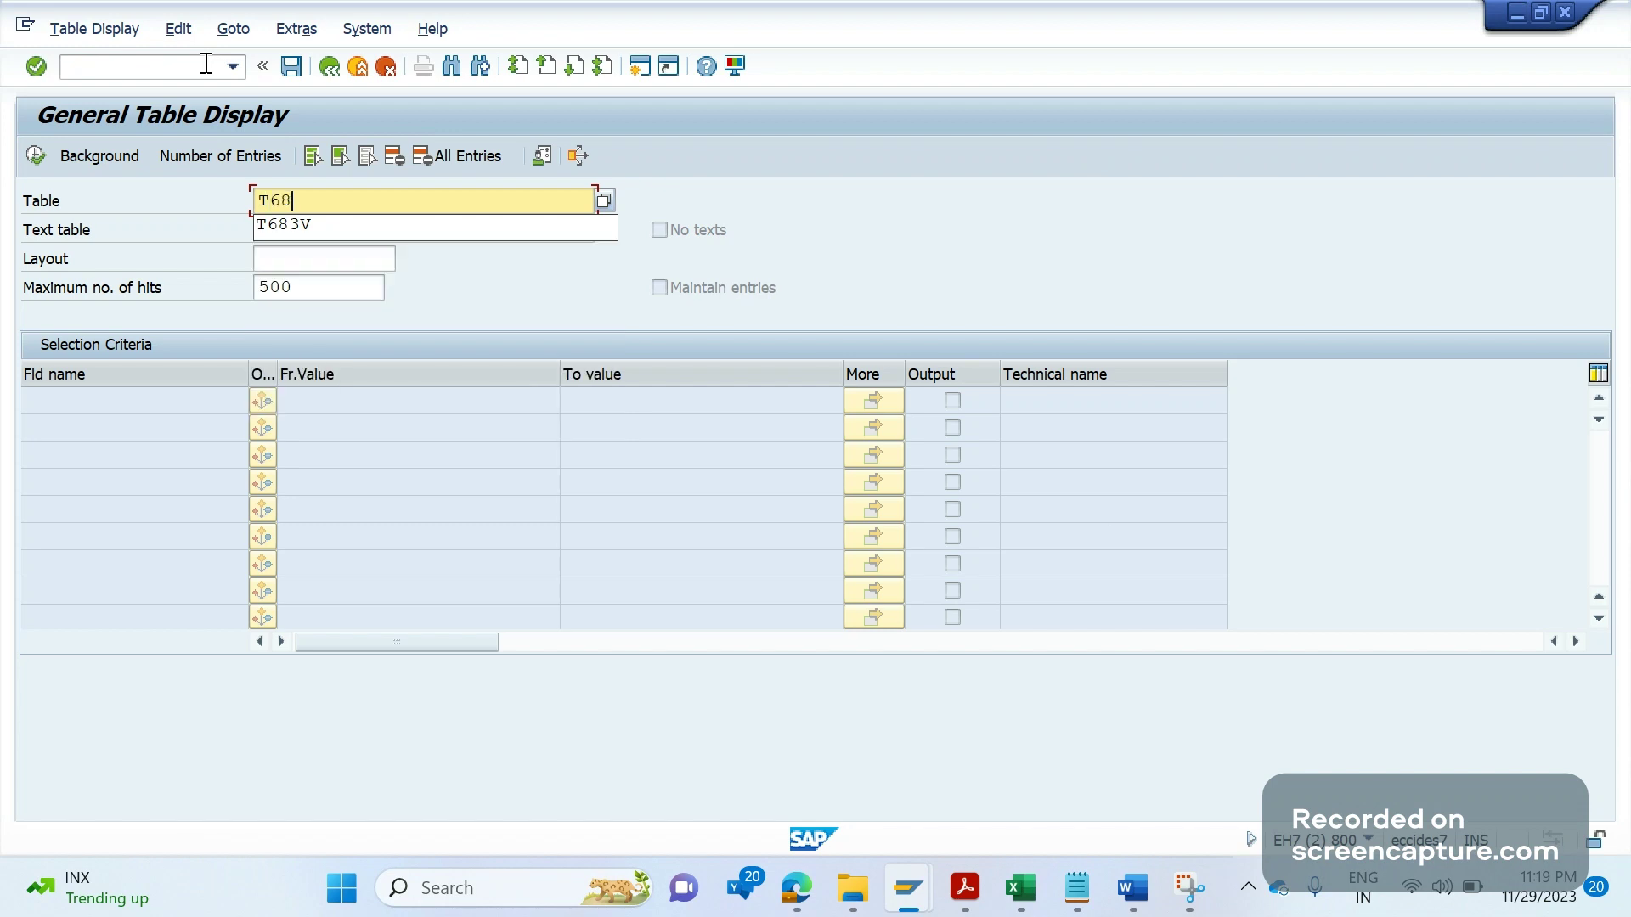
type("3V")
key("Return")
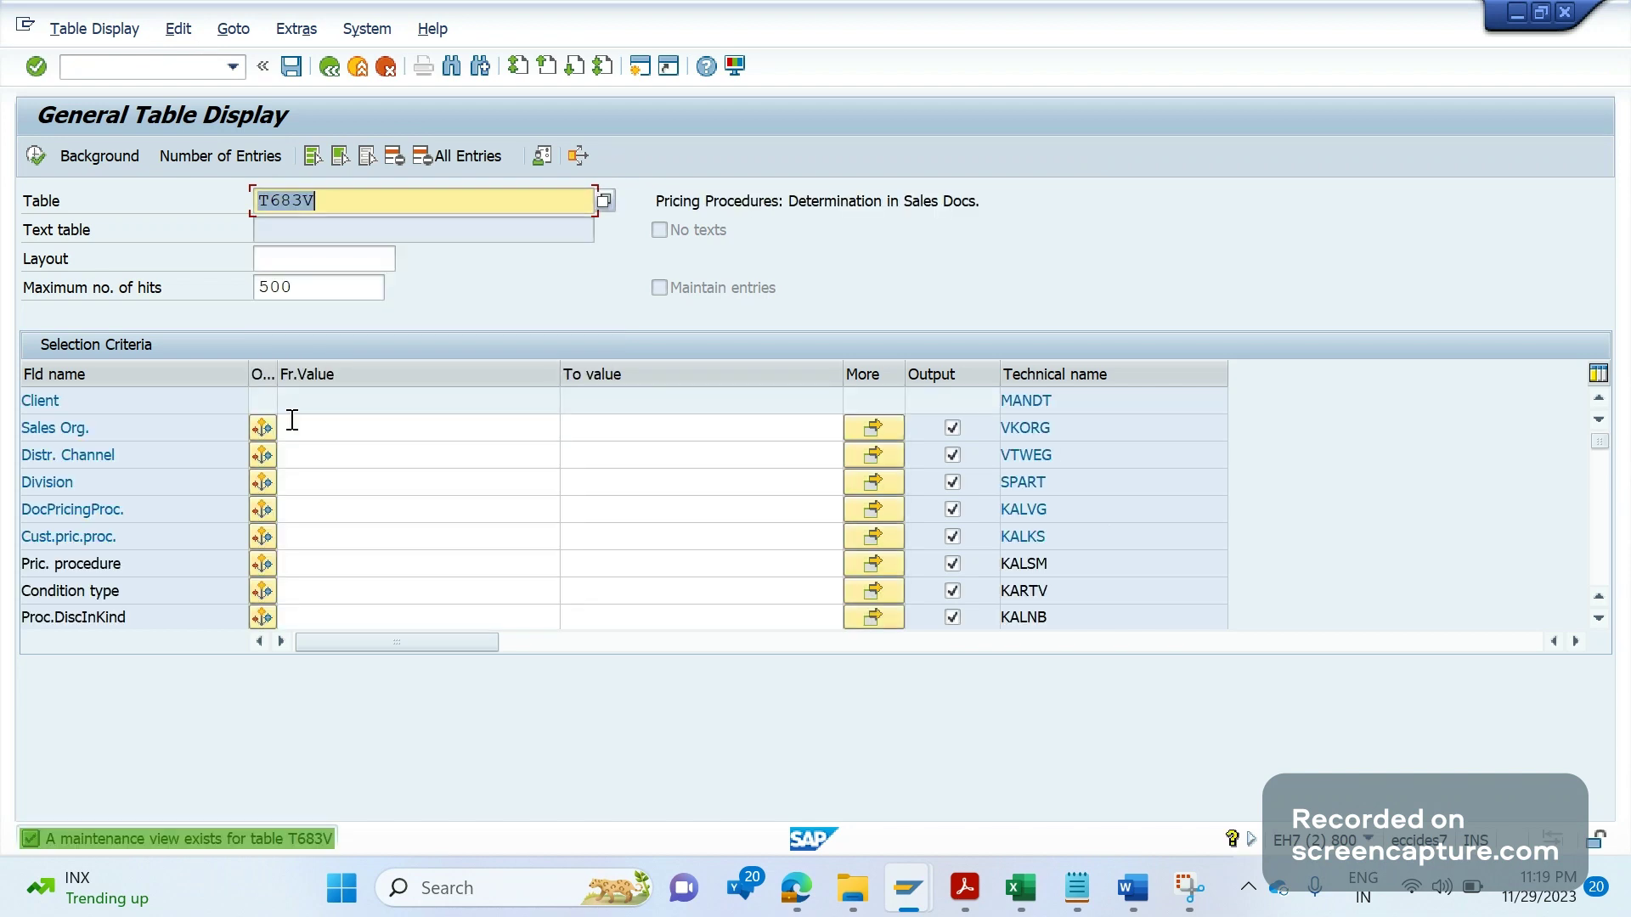
Step: Restrict the T683V selection to sales organization WISO, distribution channel WI and division WI
left_click(292, 423)
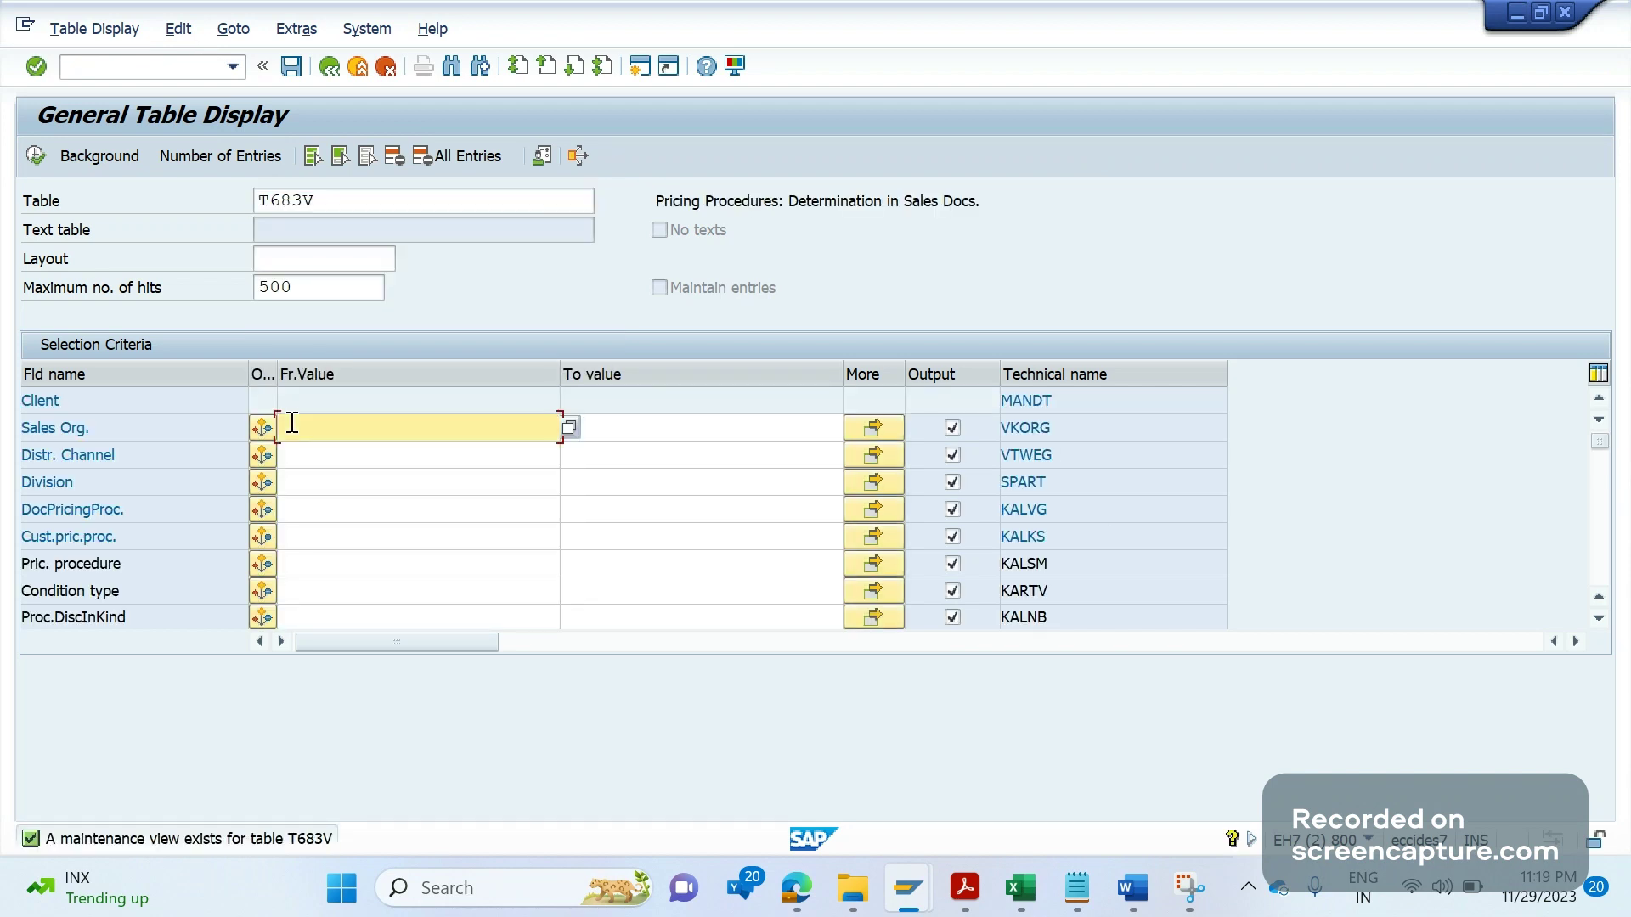
type("W")
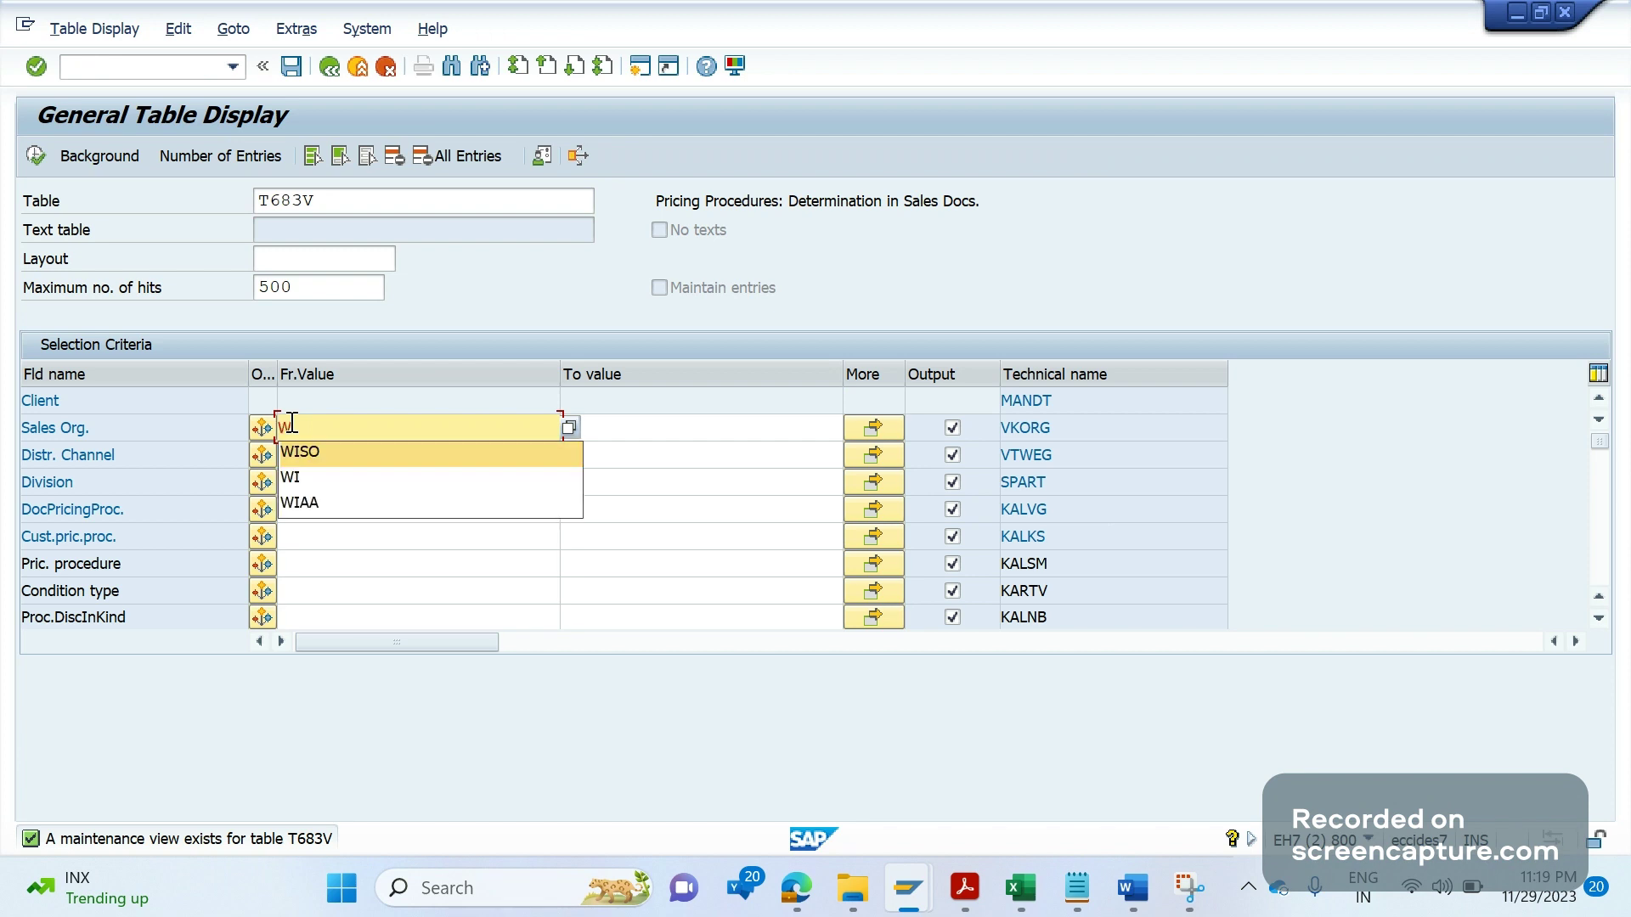
key("Return")
type("WI")
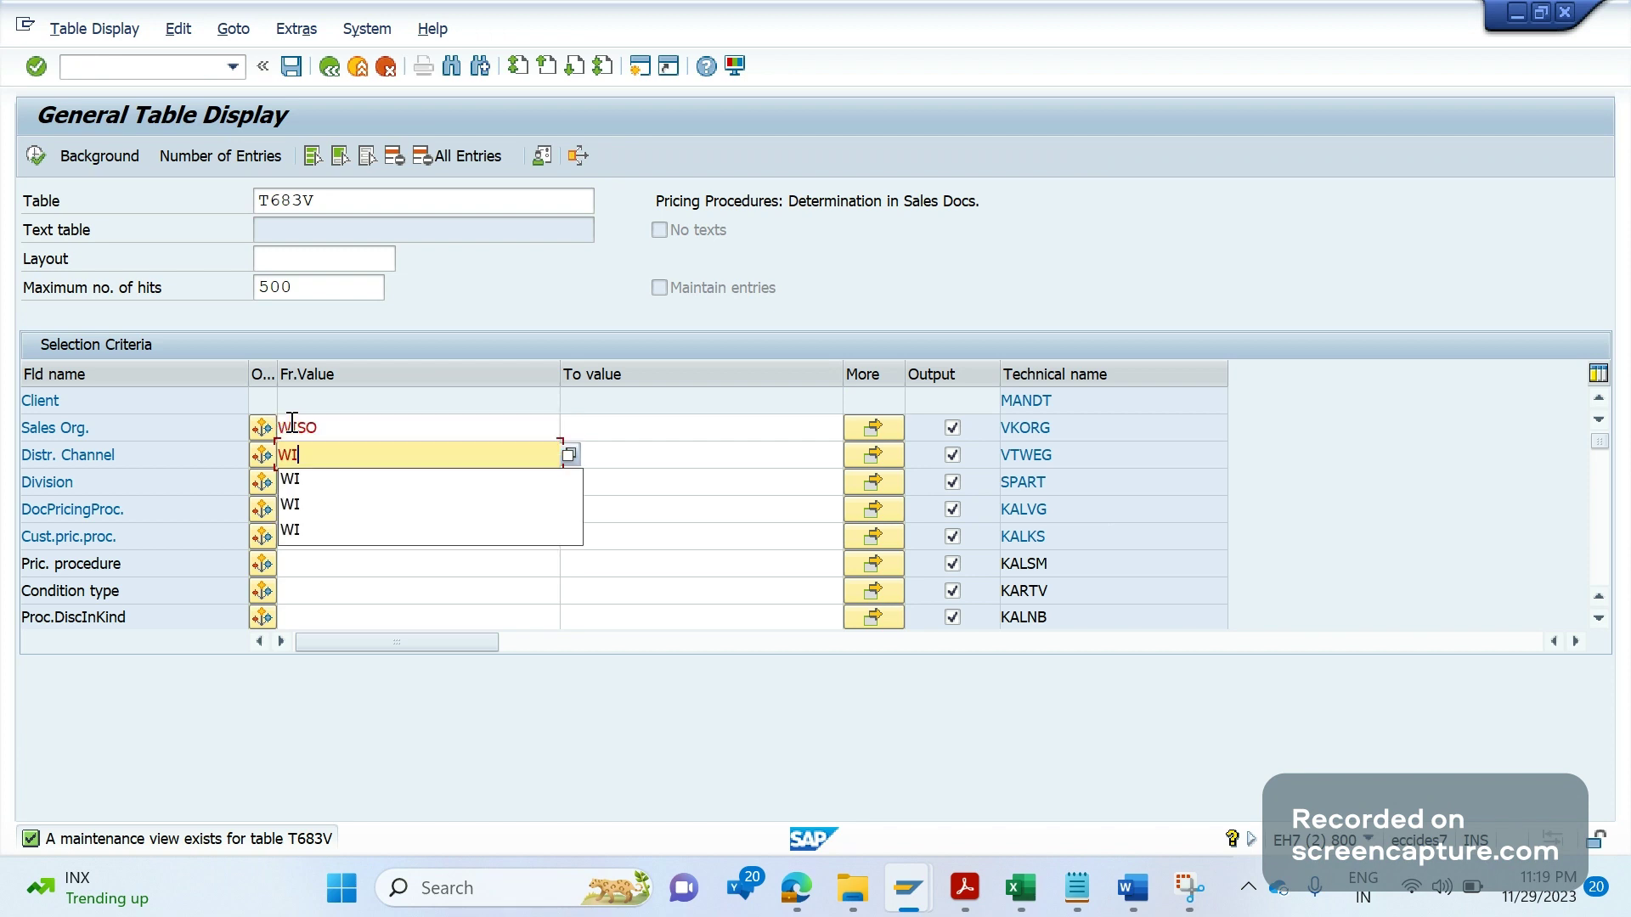
key("Return")
key("Down")
type("W")
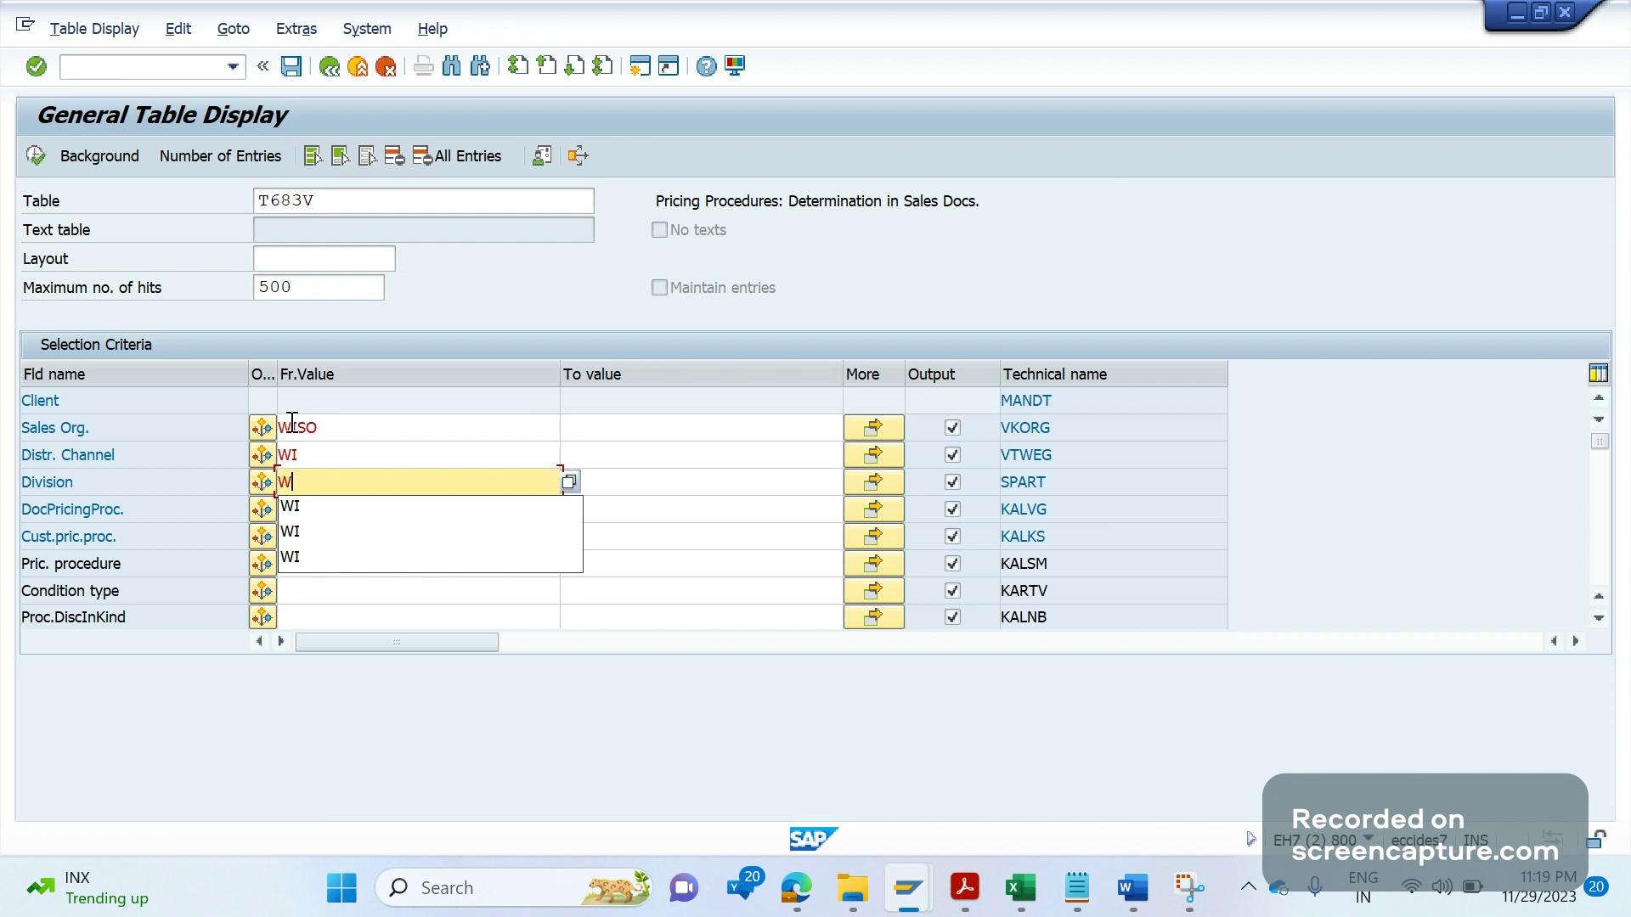
type("I")
key("Return")
key("Down")
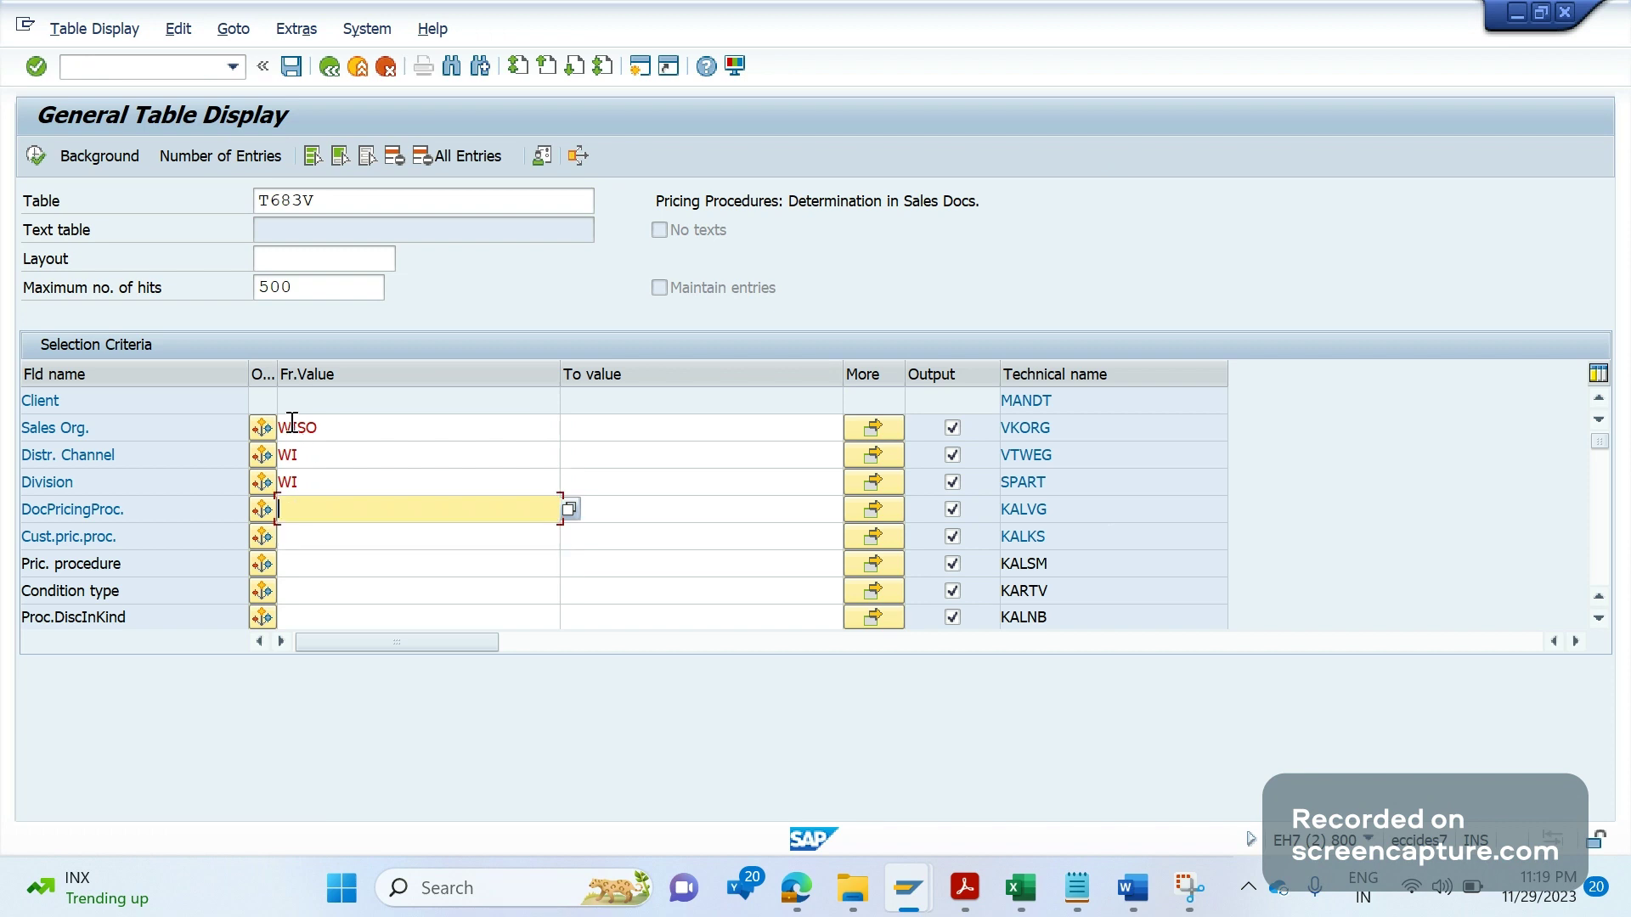
Step: Set both the document and customer pricing procedure criteria to A and search table T683V for matching entries
type("A")
key("Down")
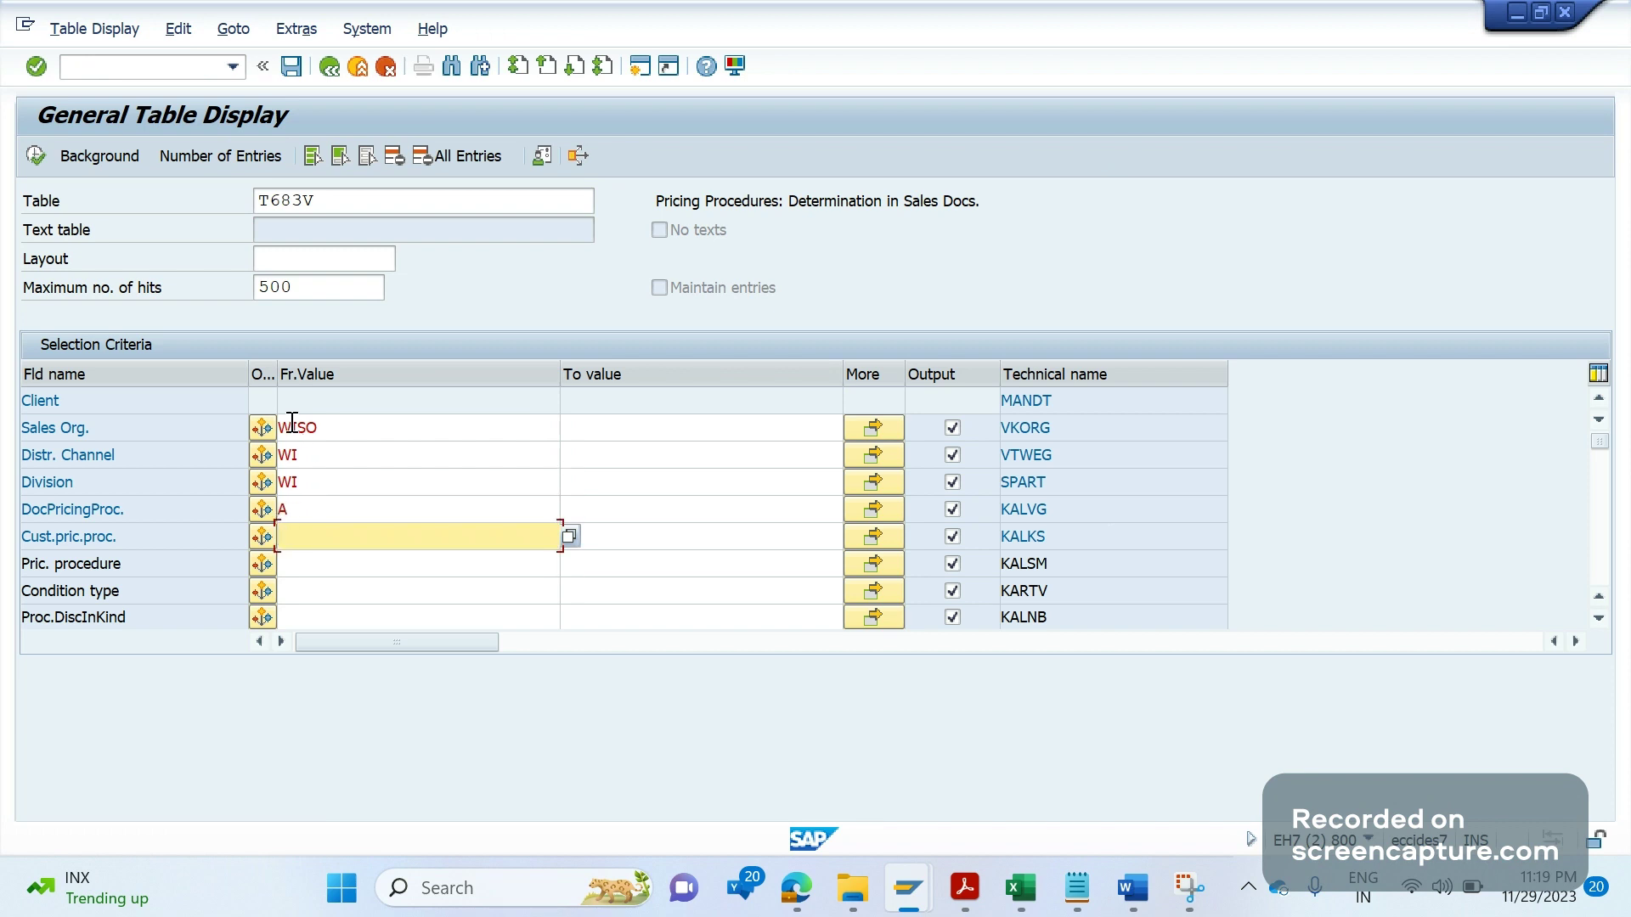
type("A")
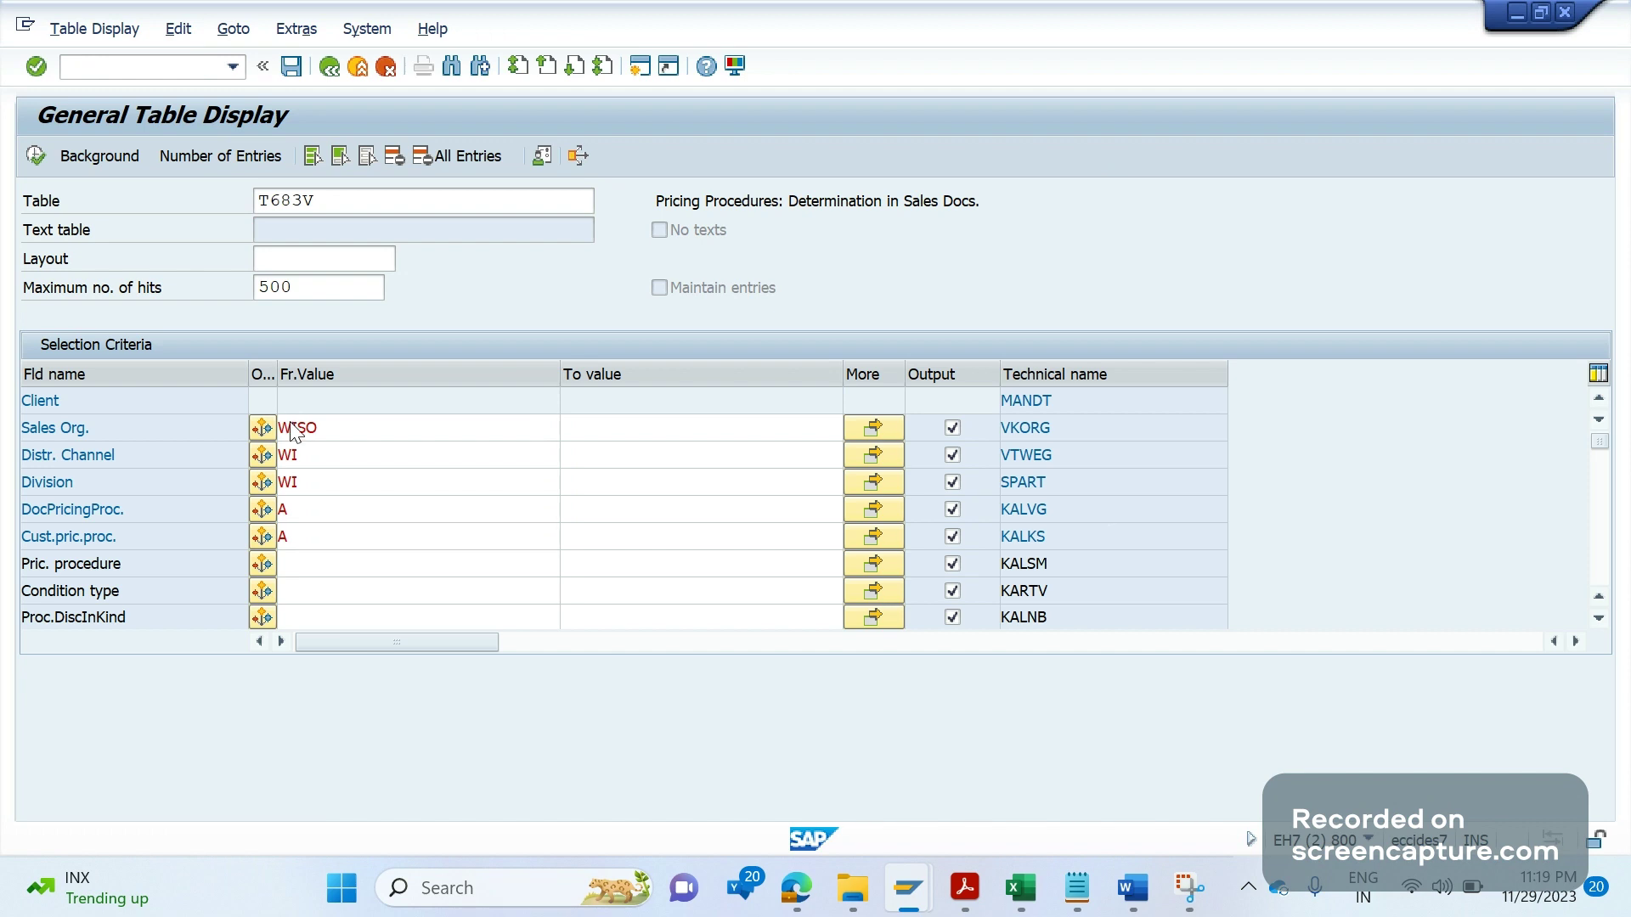
key("F8")
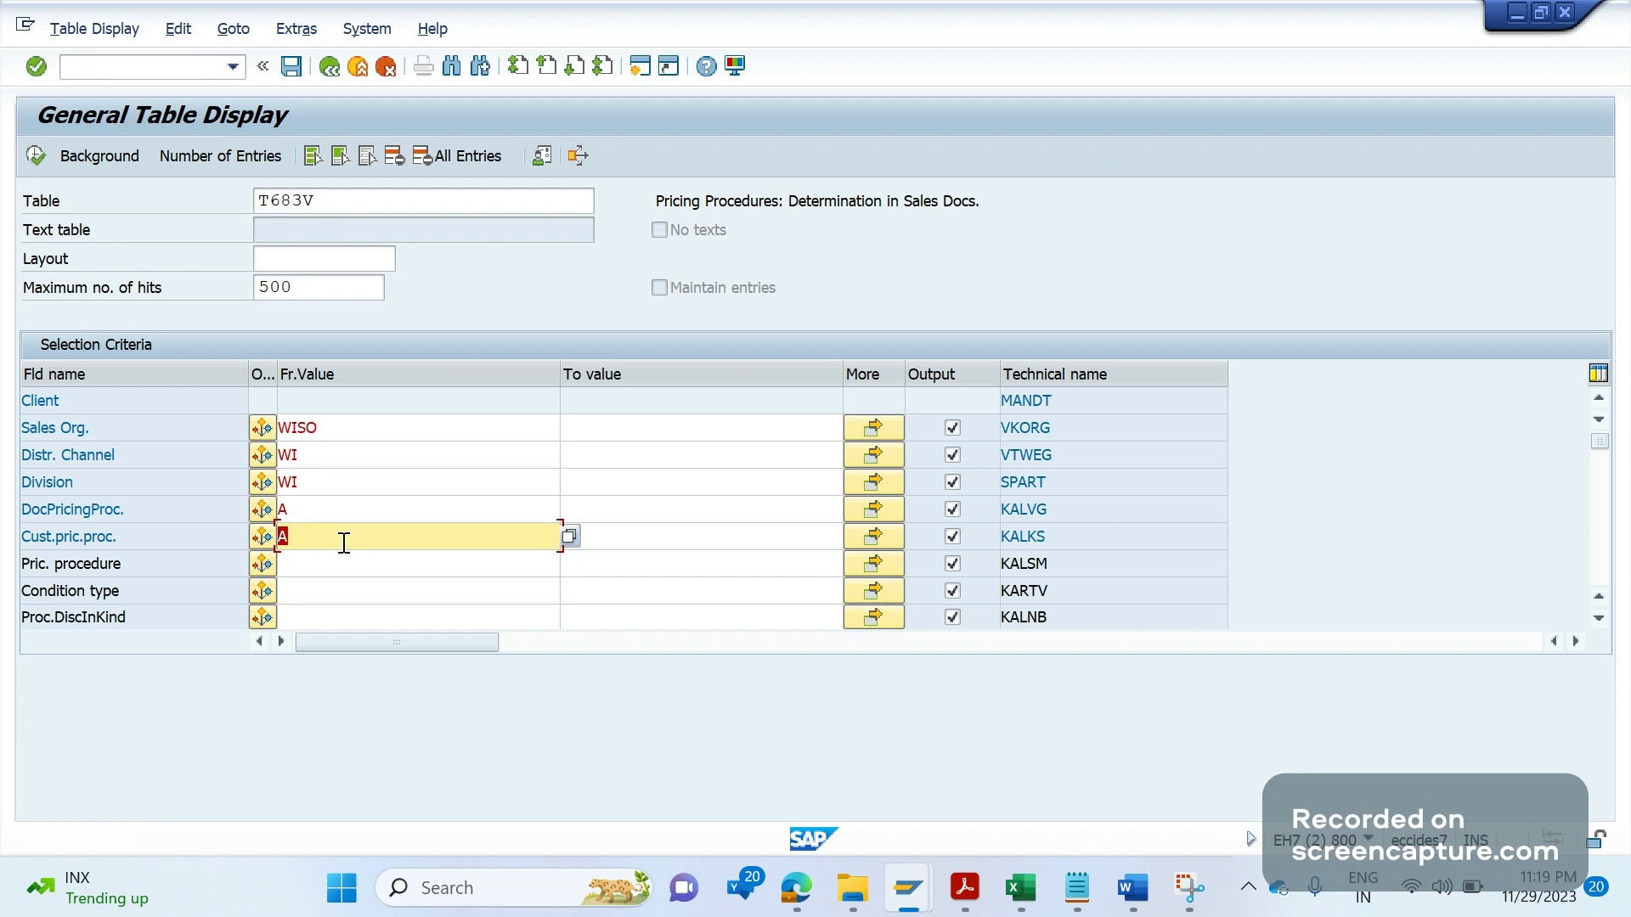
key("alt+Tab")
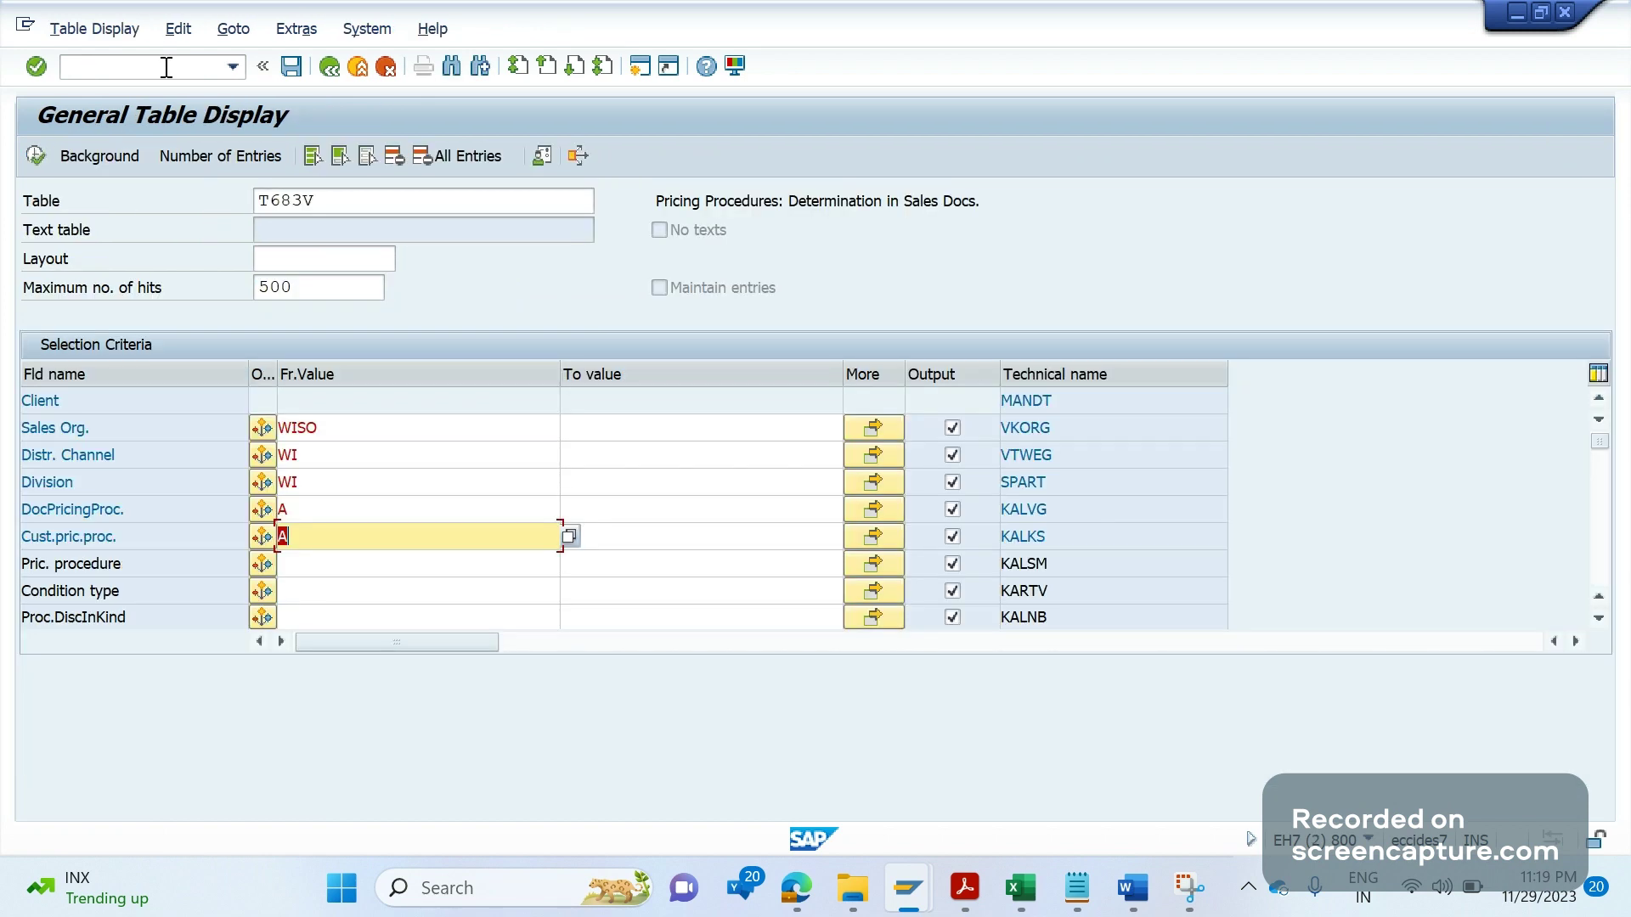
Step: Start transaction VOV8 in a new session and display the details of sales order type OR to check its document pricing procedure
left_click(167, 67)
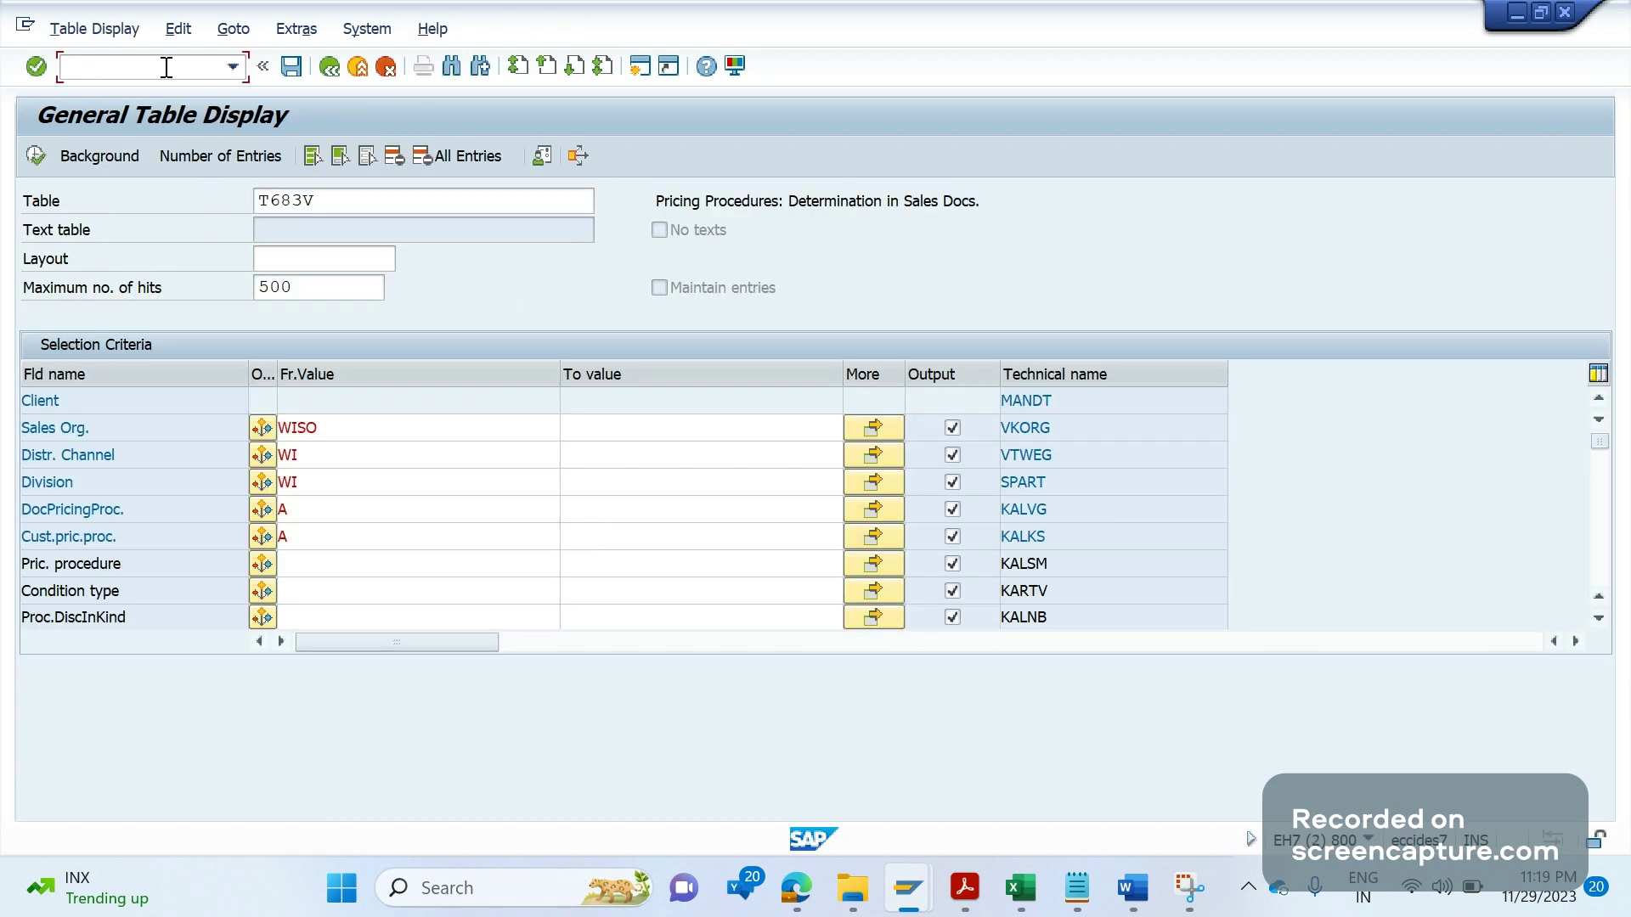
type("/O")
type("VOV8")
key("Return")
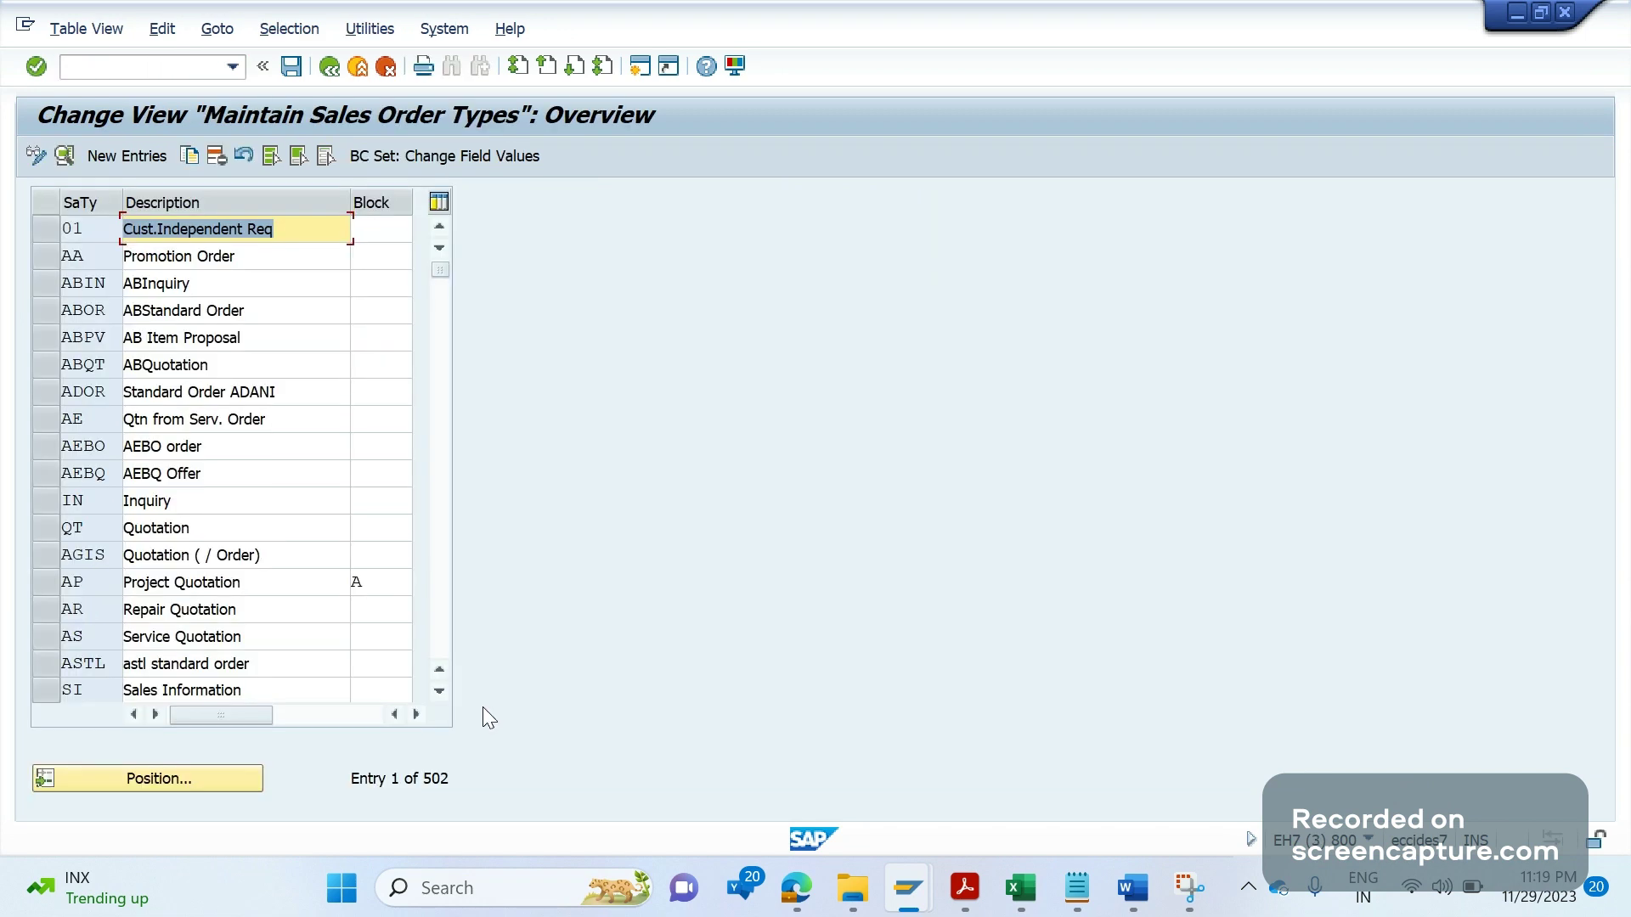
left_click(129, 790)
key("Escape")
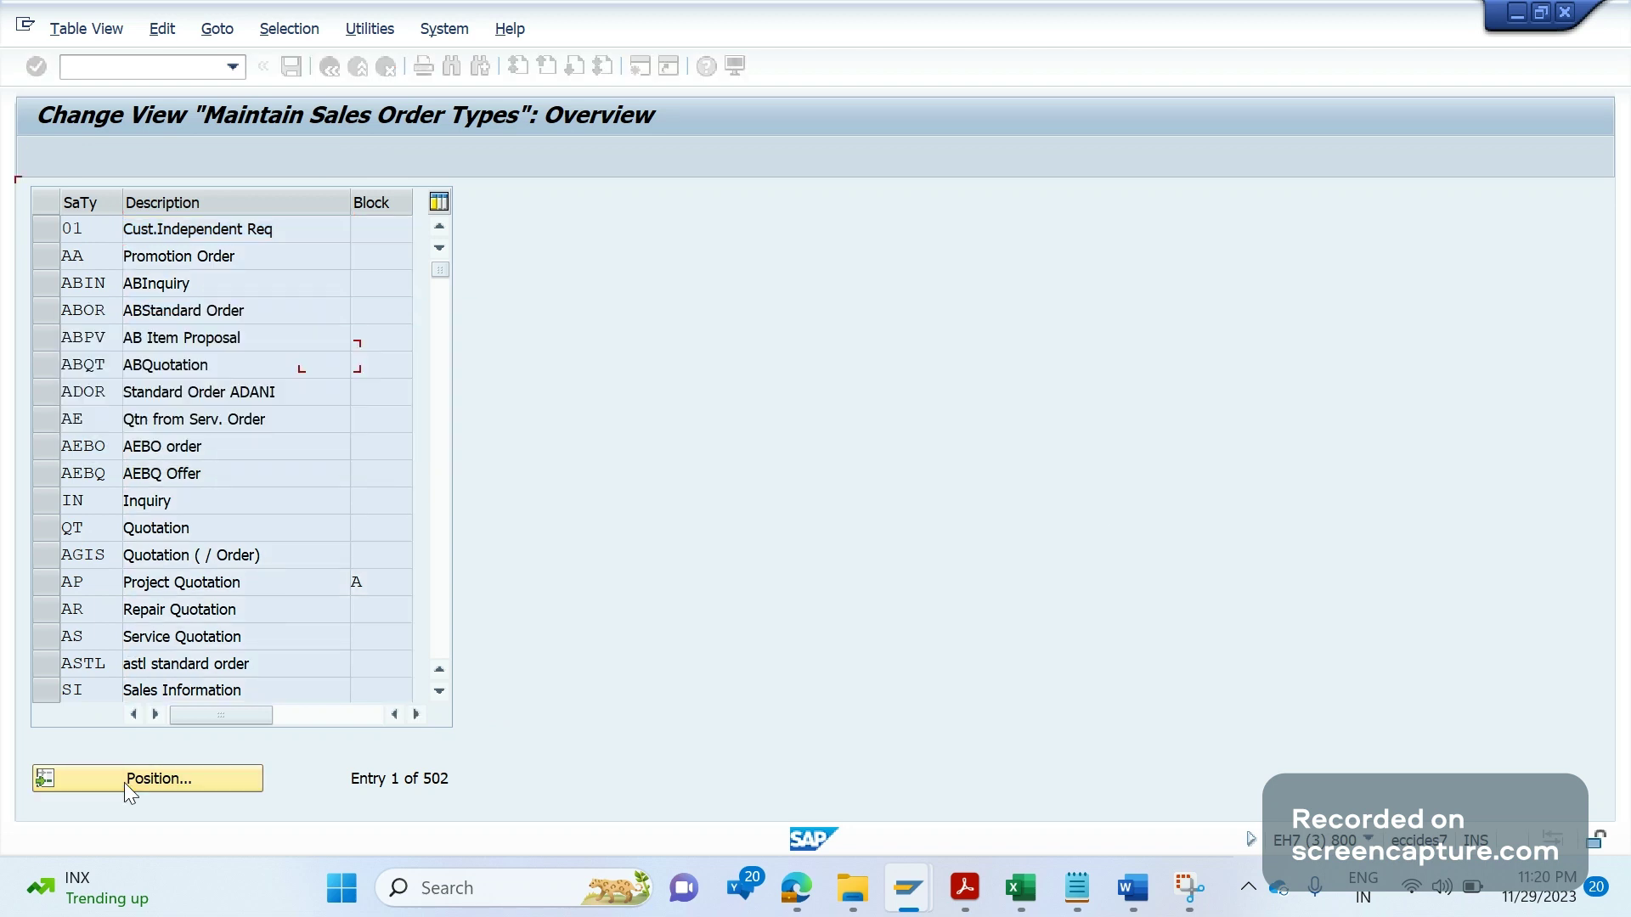
left_click(88, 231)
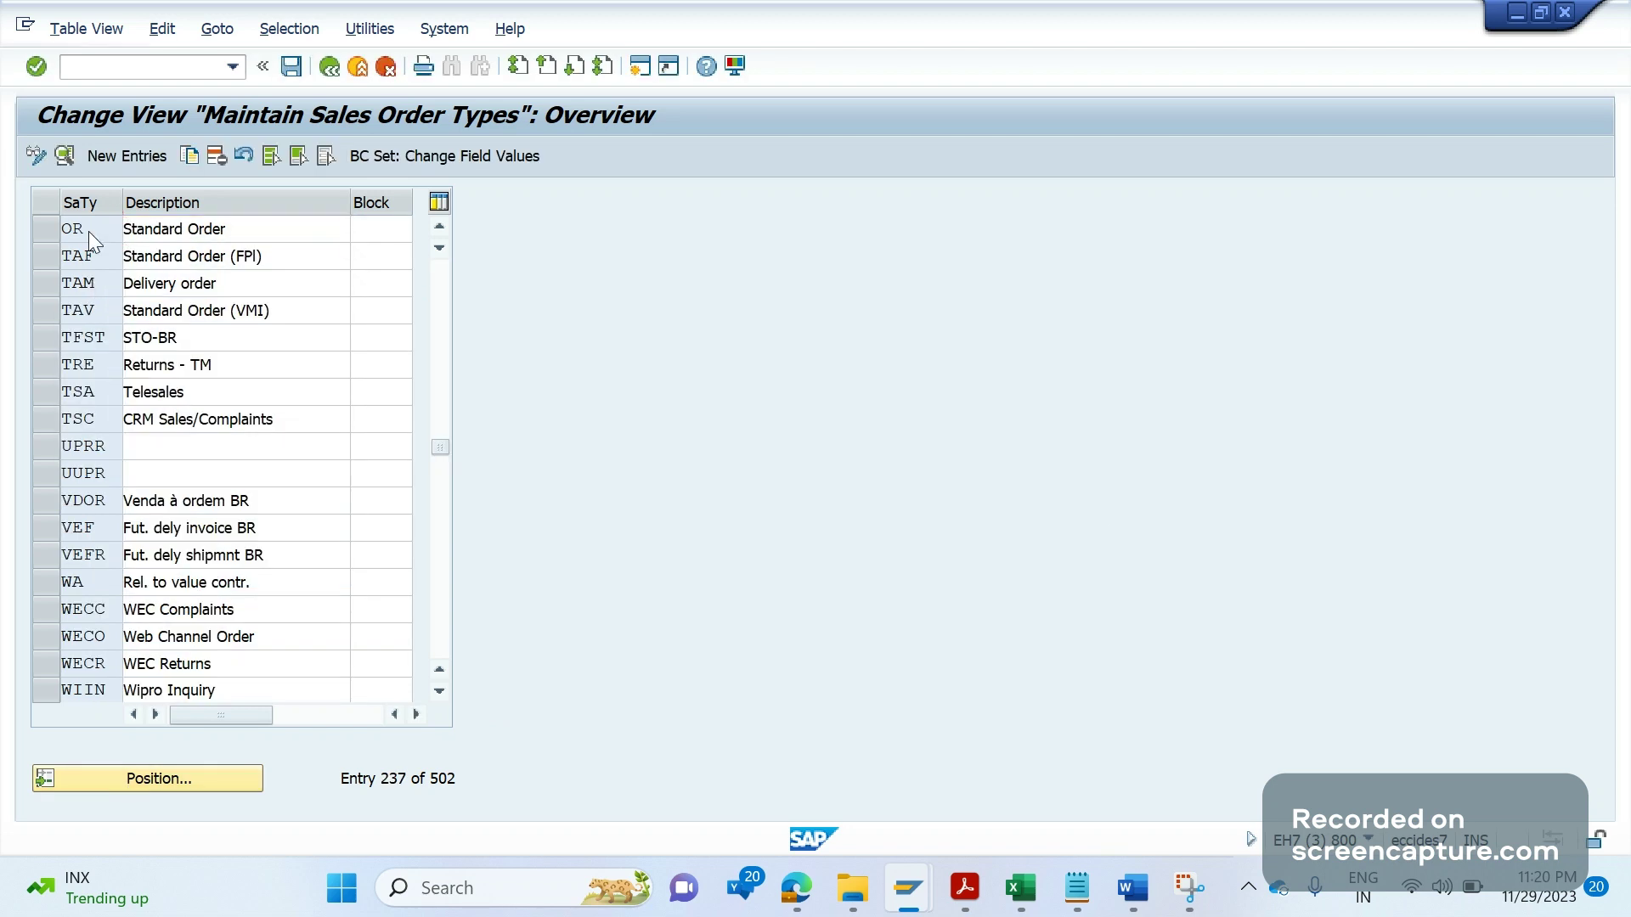
double_click(88, 231)
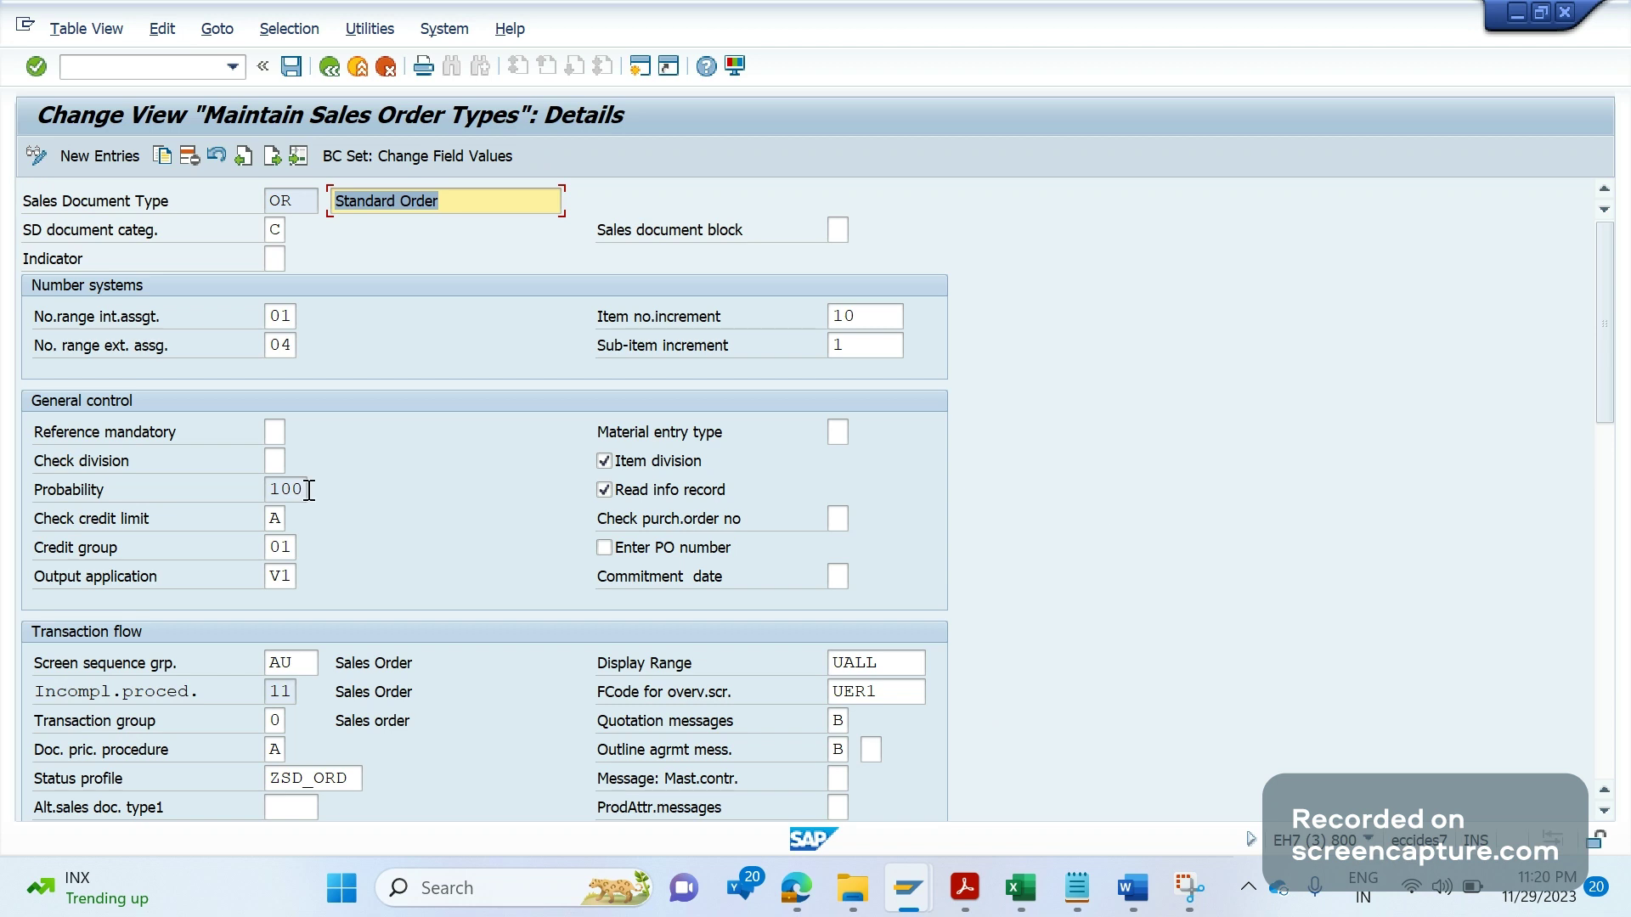
Step: Switch this session to transaction SE16N and load the sales document types table TVAK
left_click(149, 66)
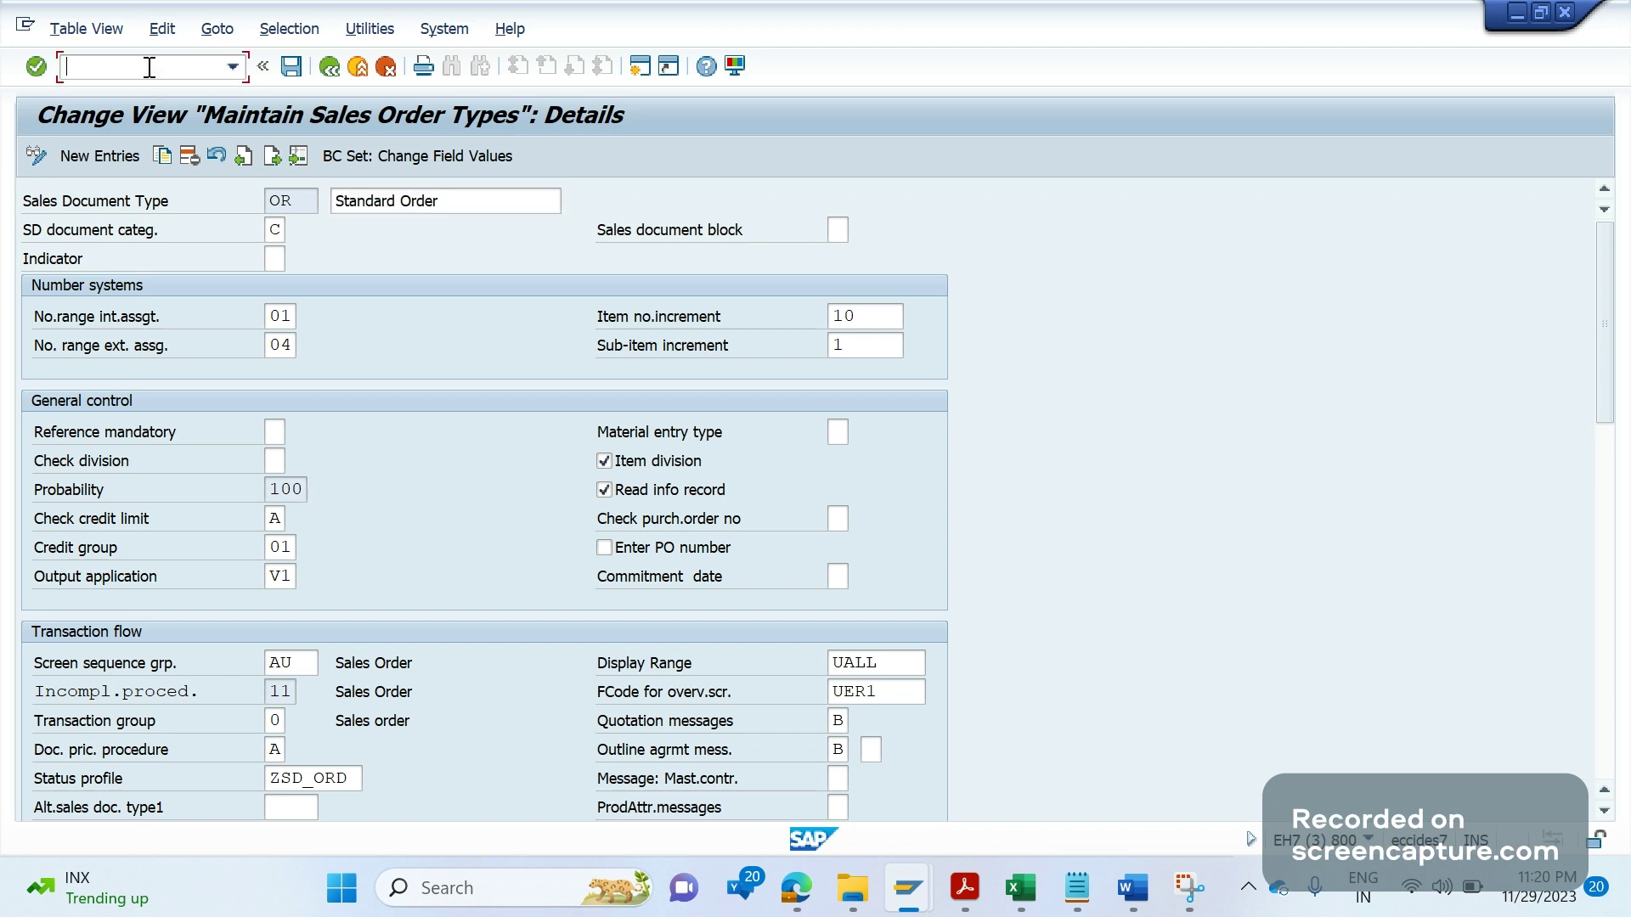
type("/NSE16N")
key("Return")
type("T")
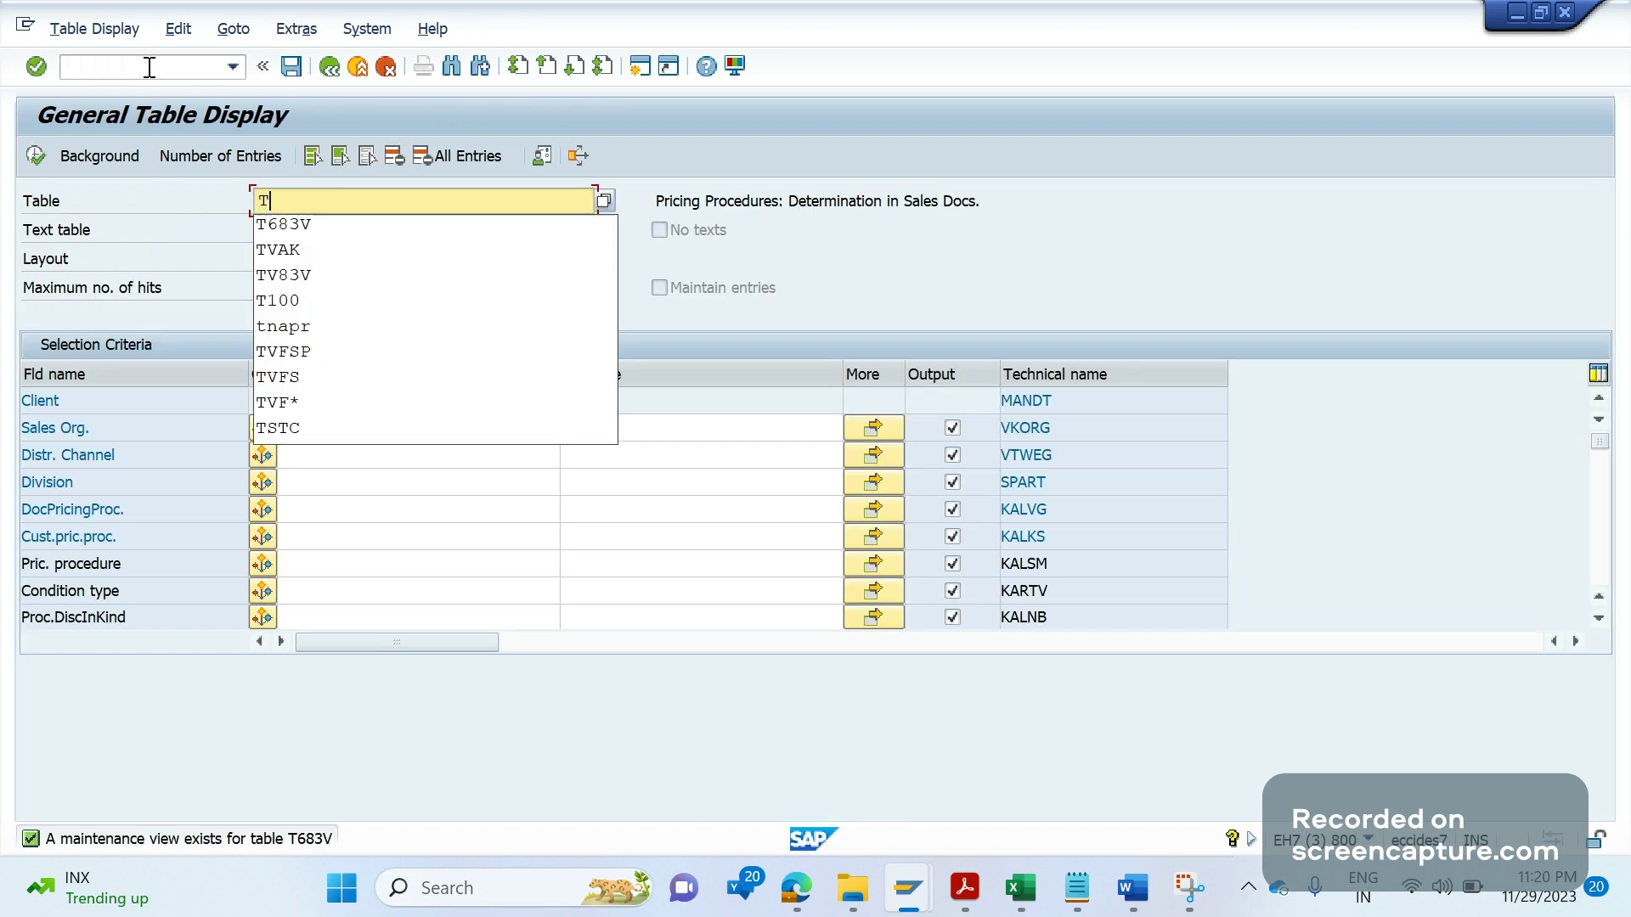
type("VAK")
key("Return")
key("Return")
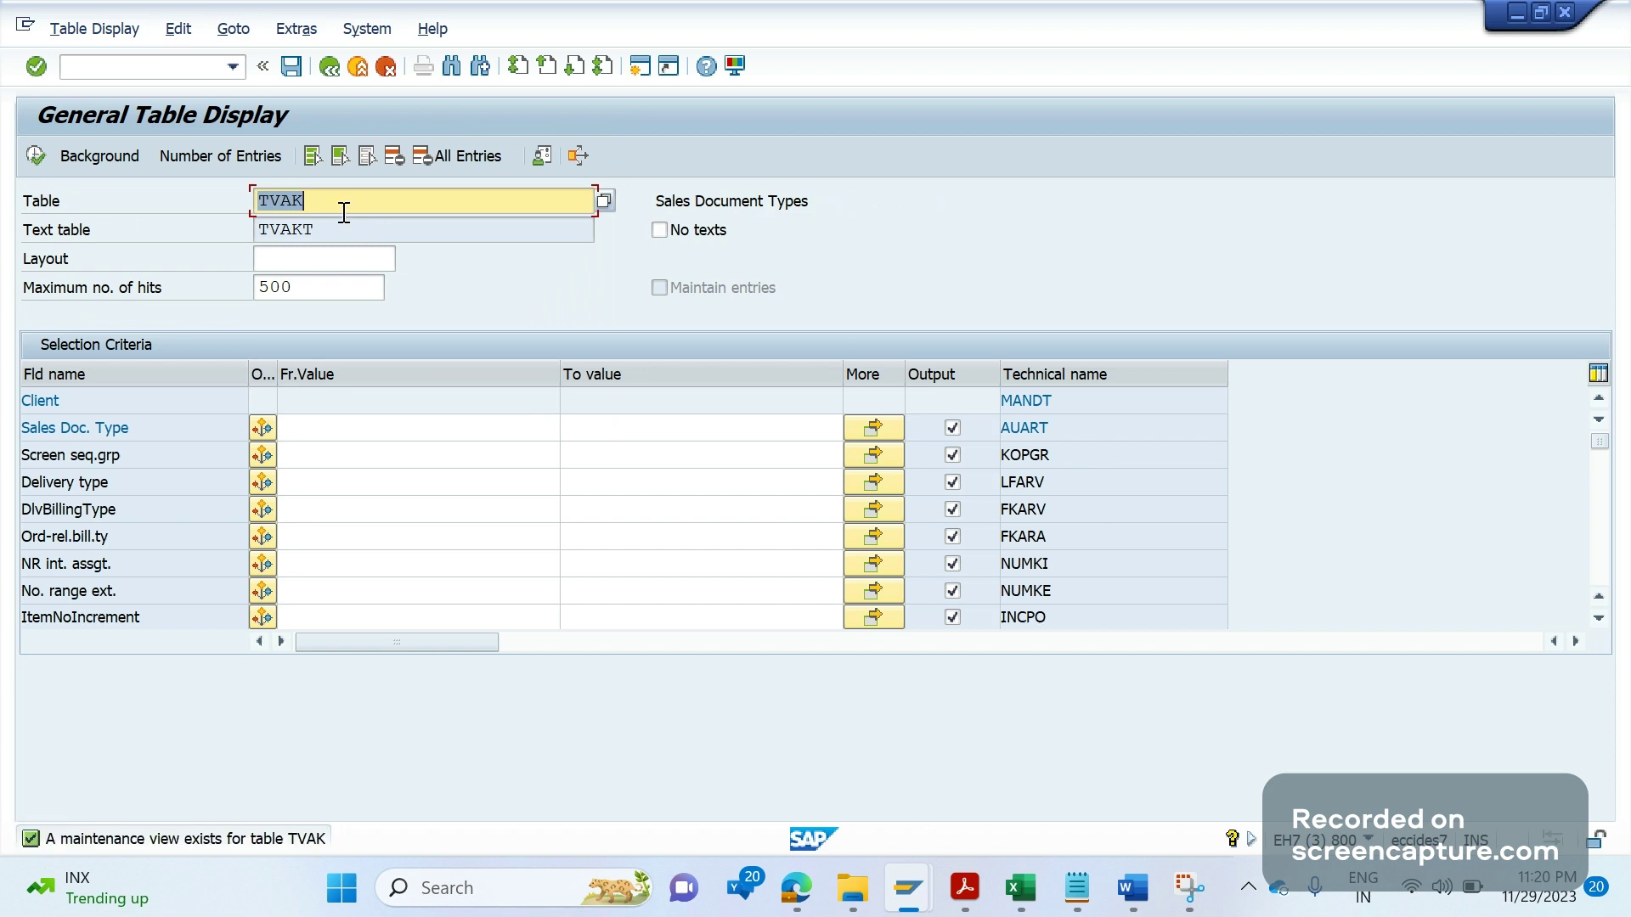
Step: Search table TVAK for sales document type OR and view the entry found
left_click(348, 428)
type("OR")
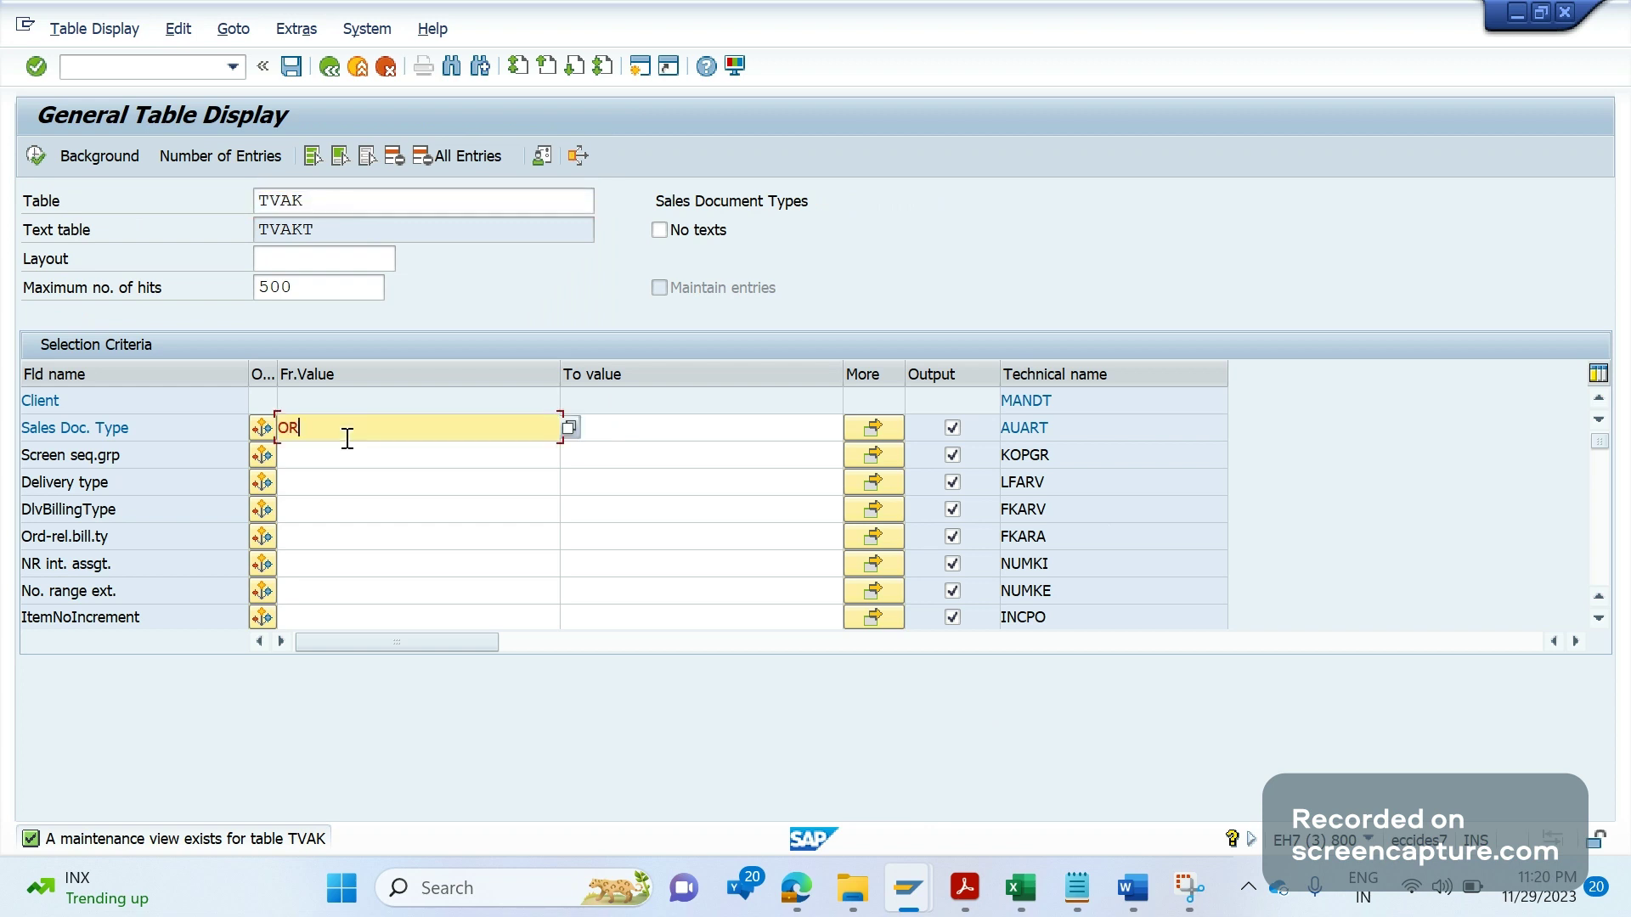
key("F8")
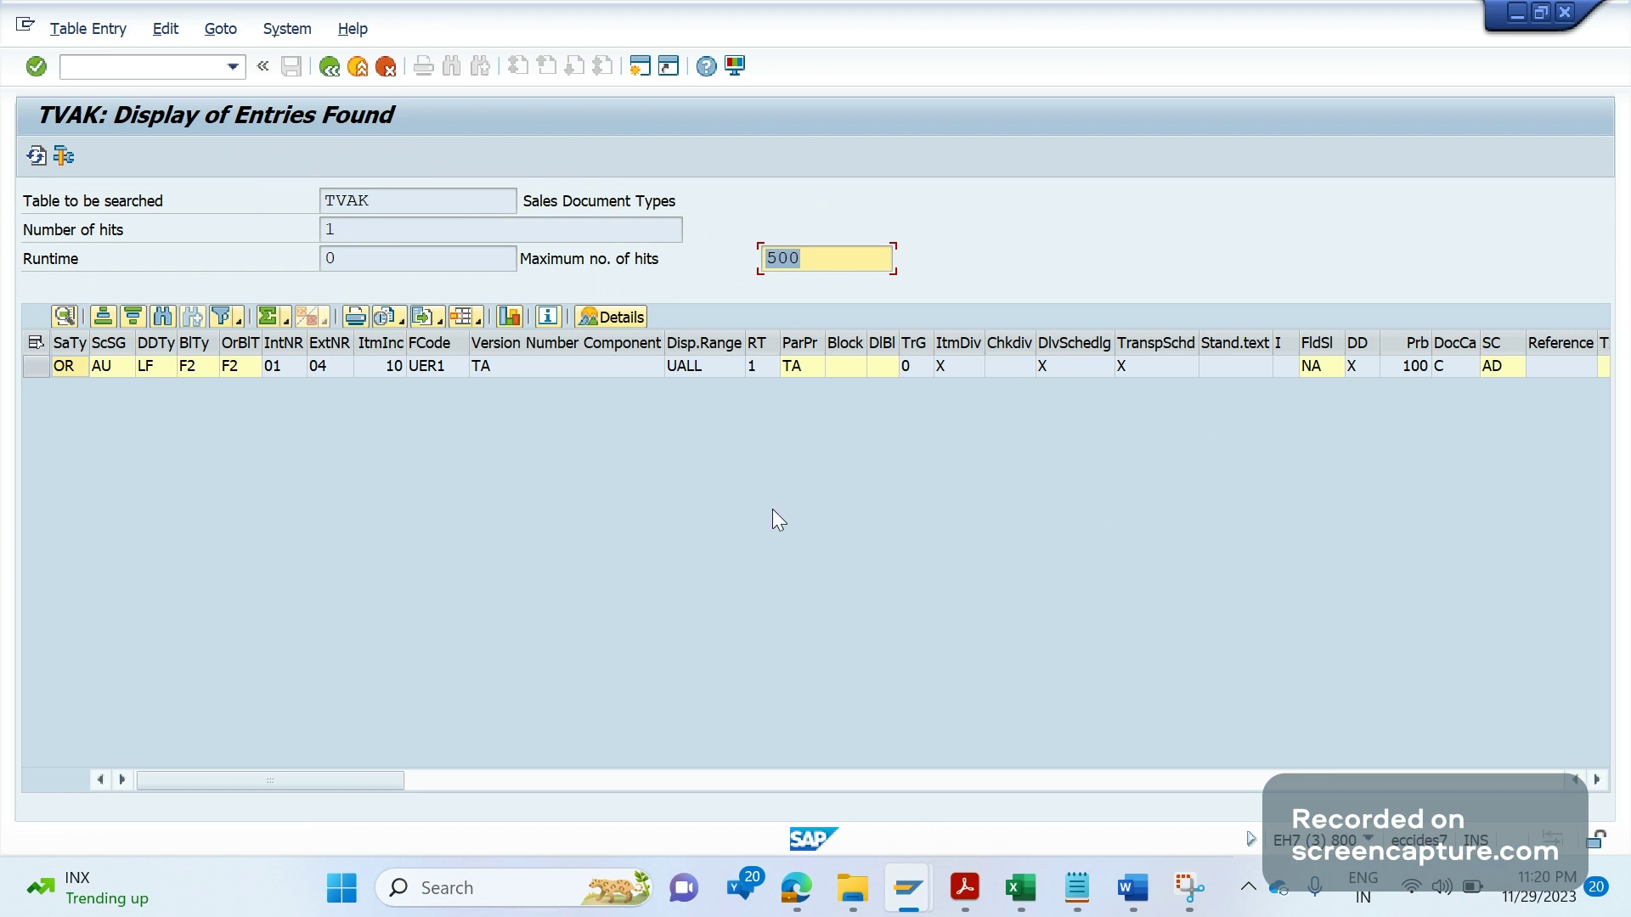
double_click(390, 204)
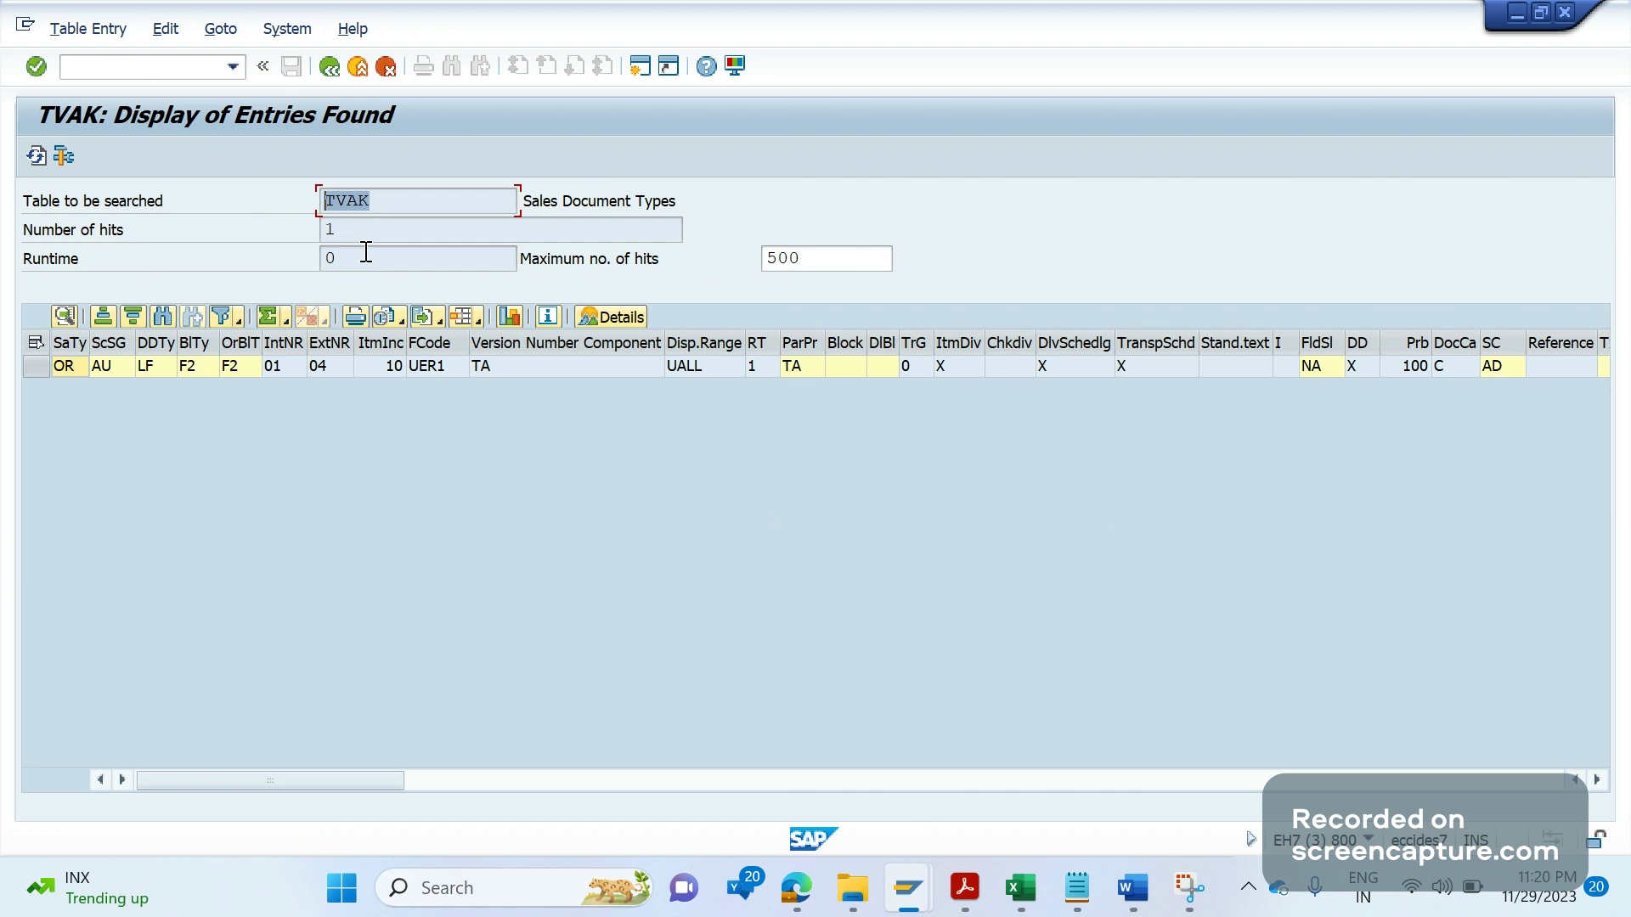
left_click(617, 411)
left_click(613, 403)
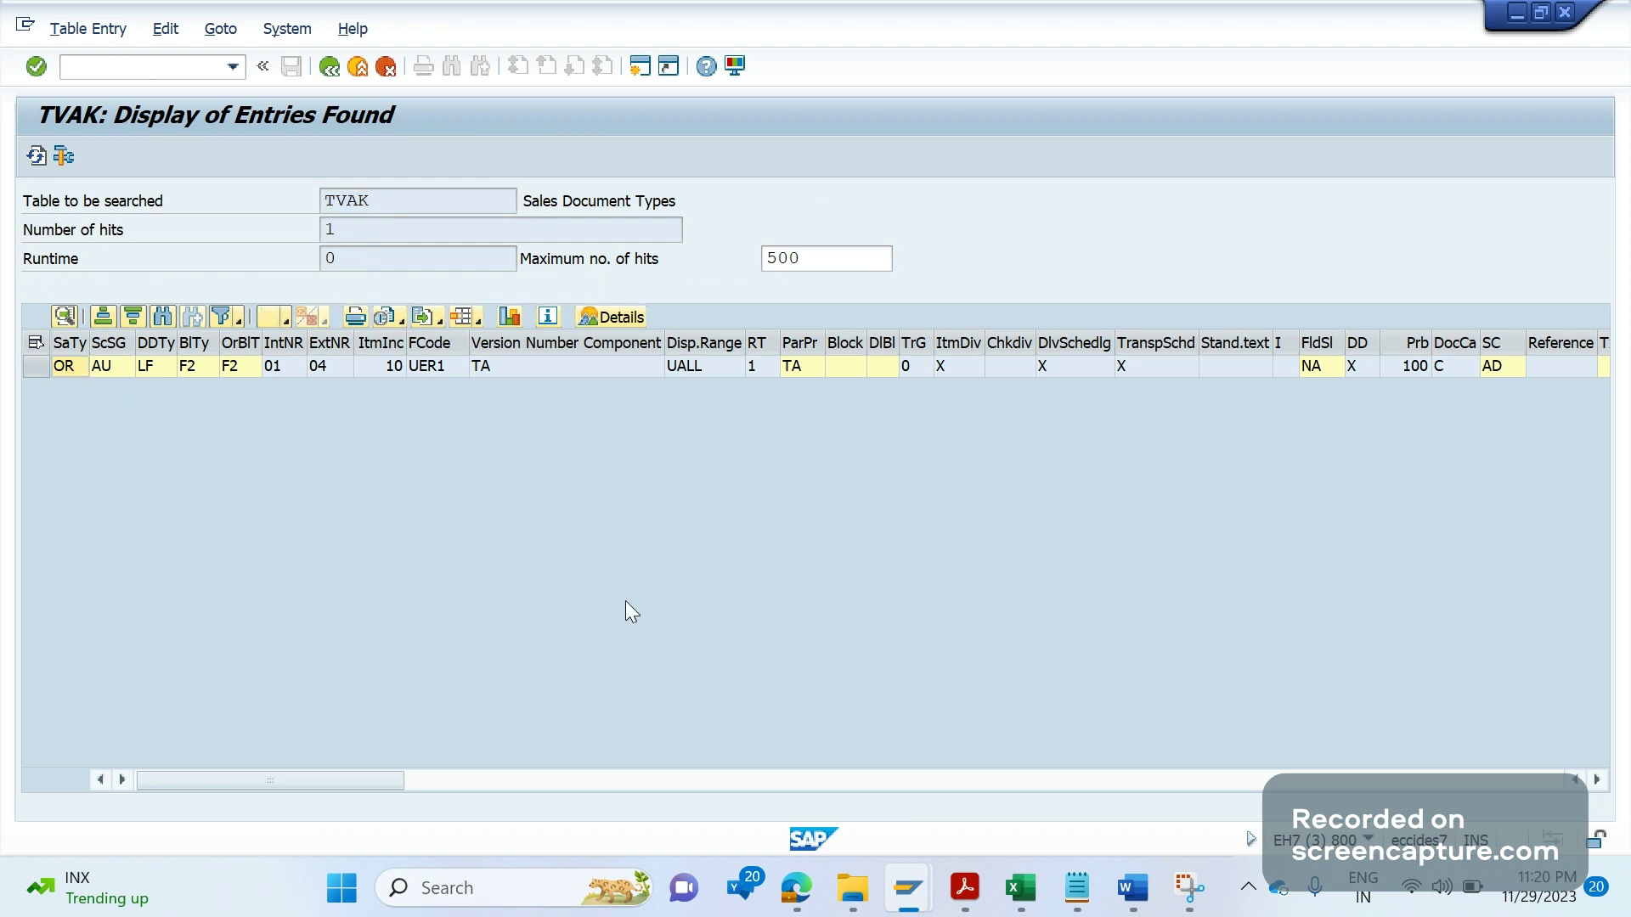
Step: Recheck the pricing error in the sales order session, look at the T683V criteria again, and return to the TVAK session
left_click(905, 891)
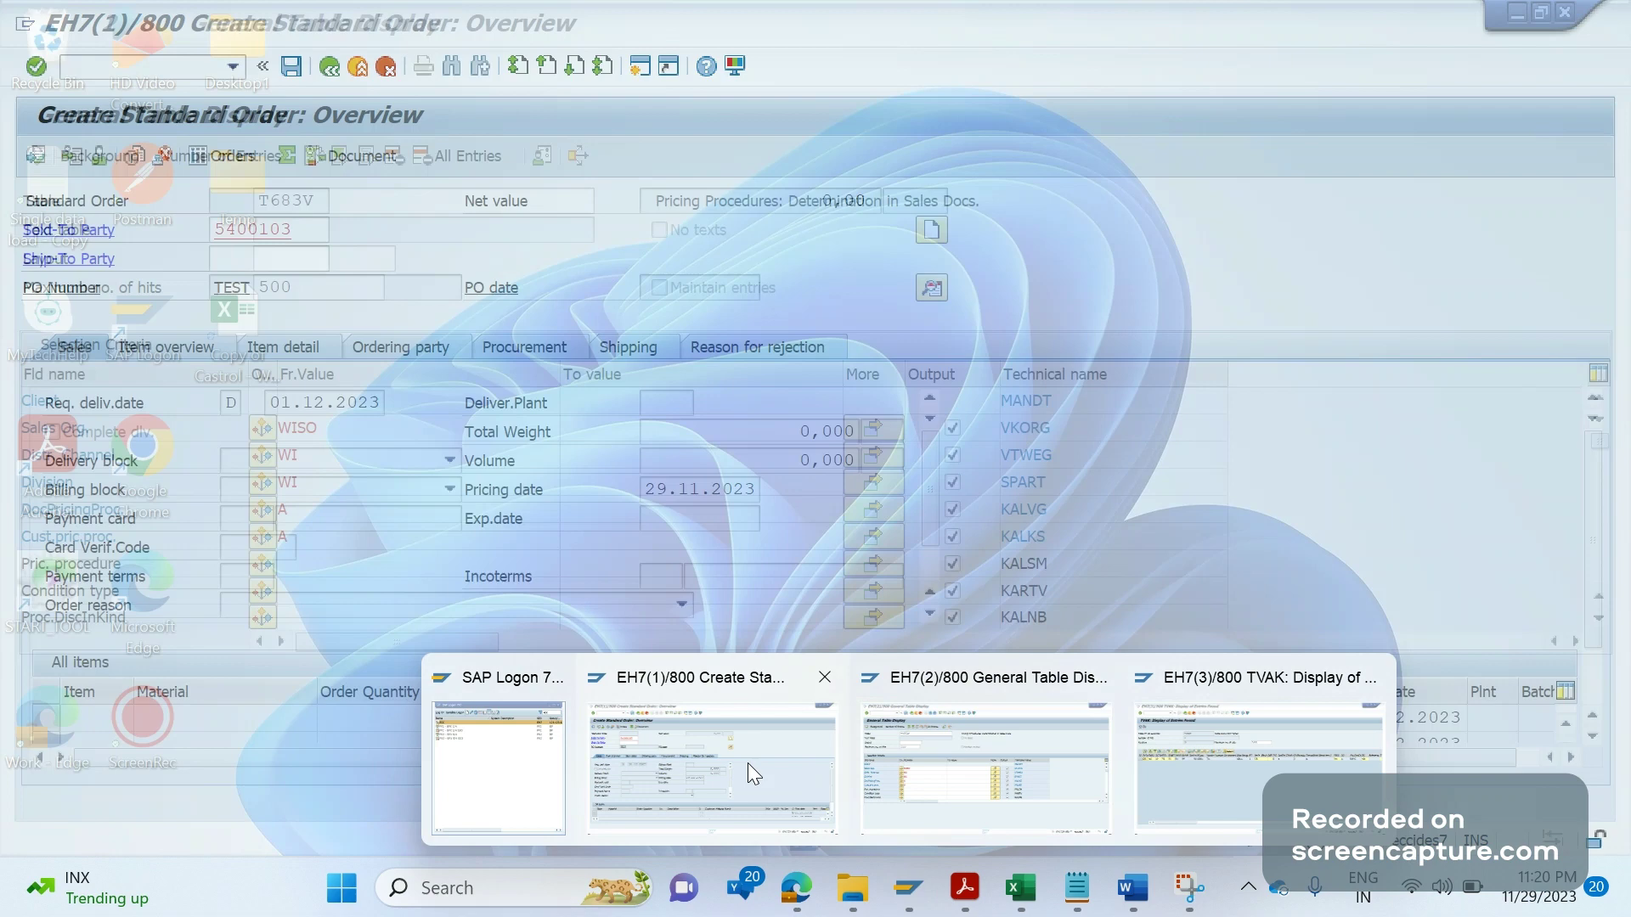
left_click(748, 763)
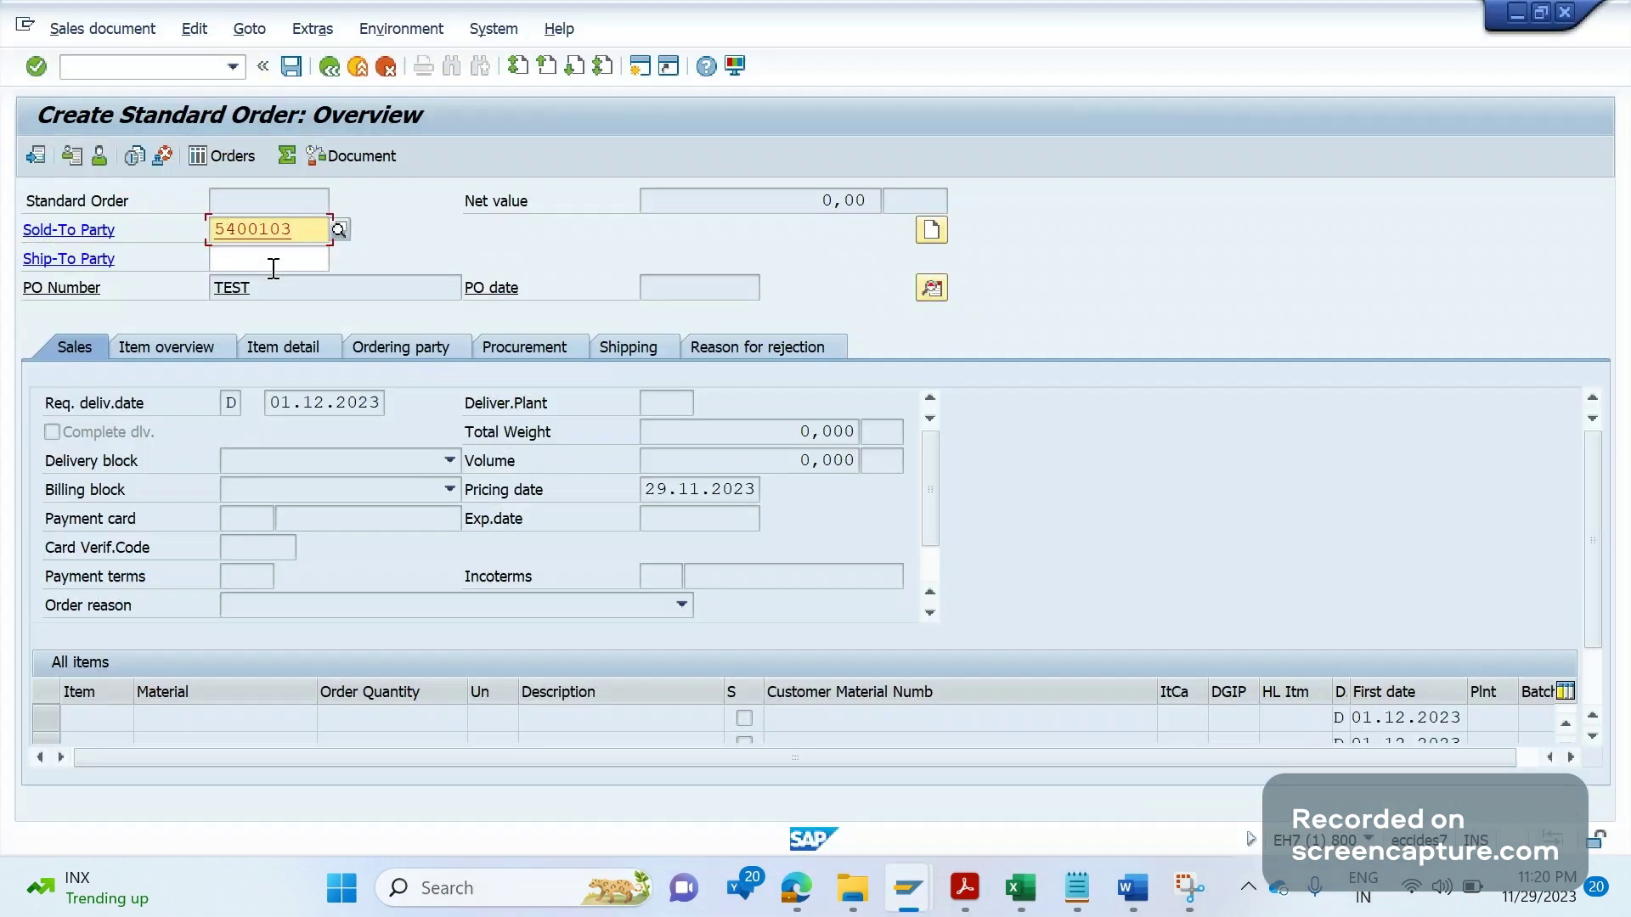
left_click(90, 158)
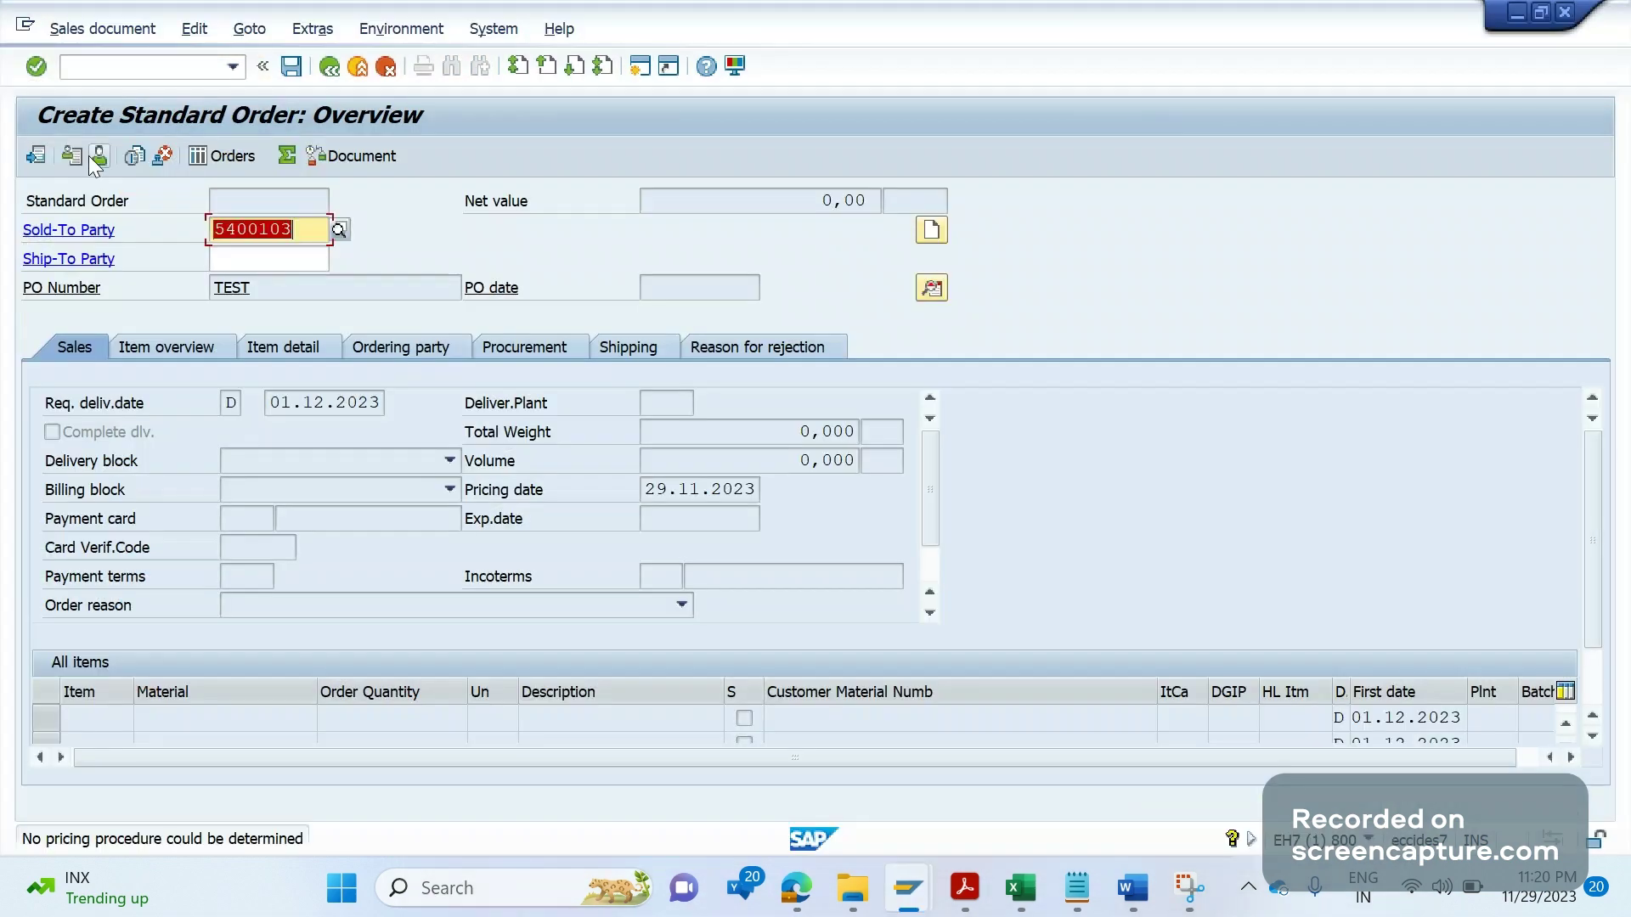
left_click(907, 887)
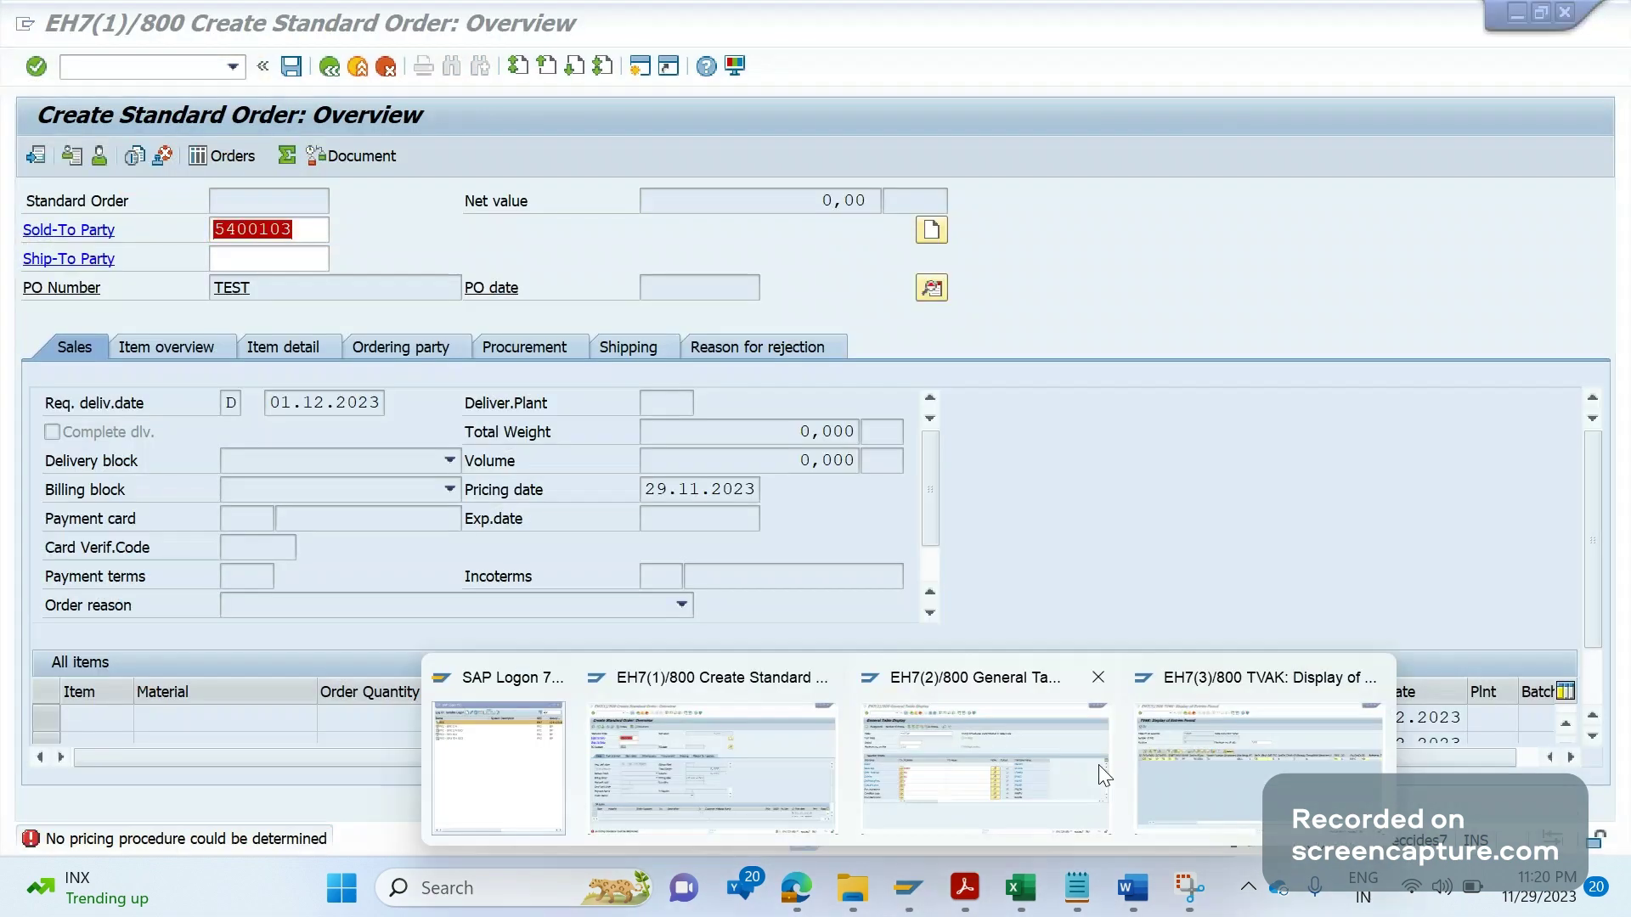
left_click(1098, 764)
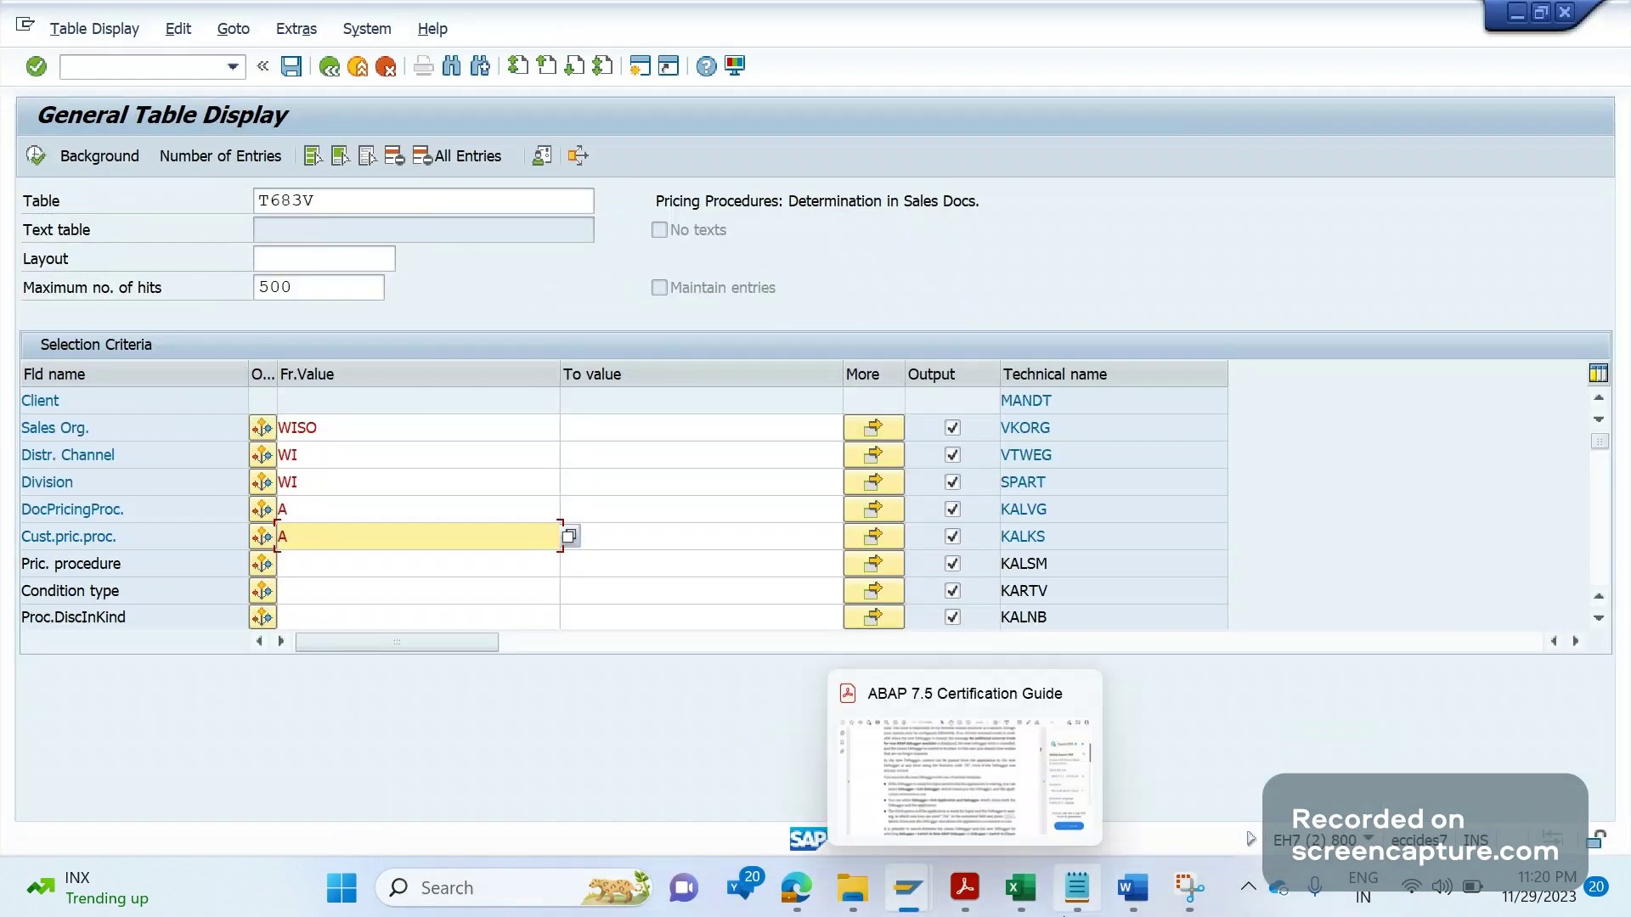
mouse_move(907, 890)
left_click(1259, 764)
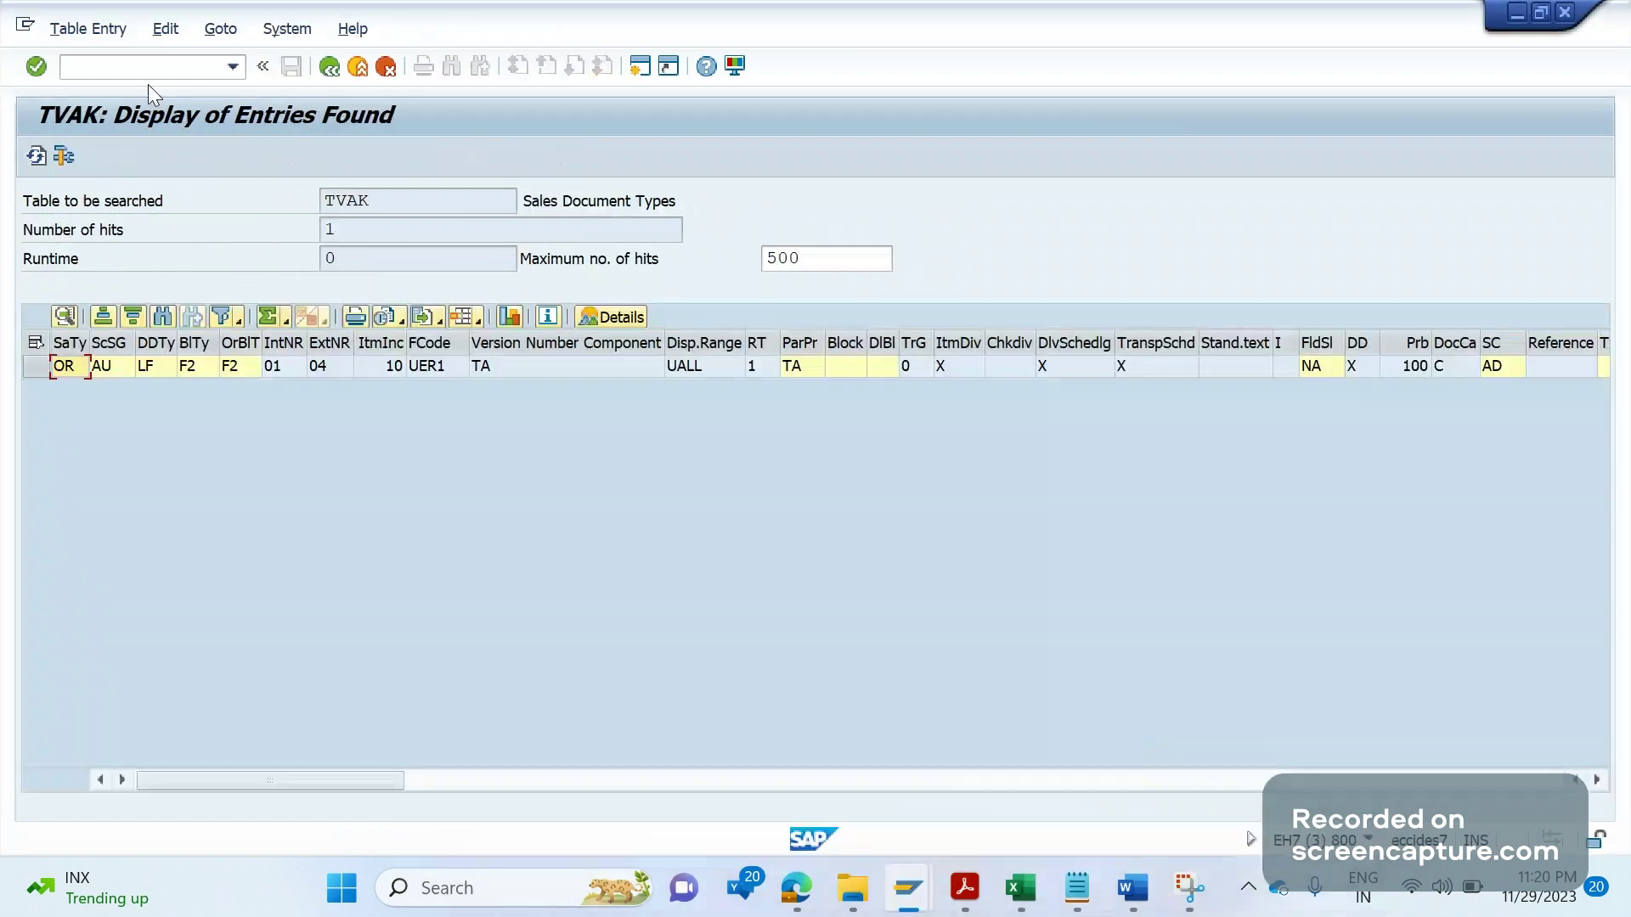
Step: Start transaction VD03, view the preset customer's general data, and return to the customer selection
left_click(145, 74)
type("/NVD03")
key("Return")
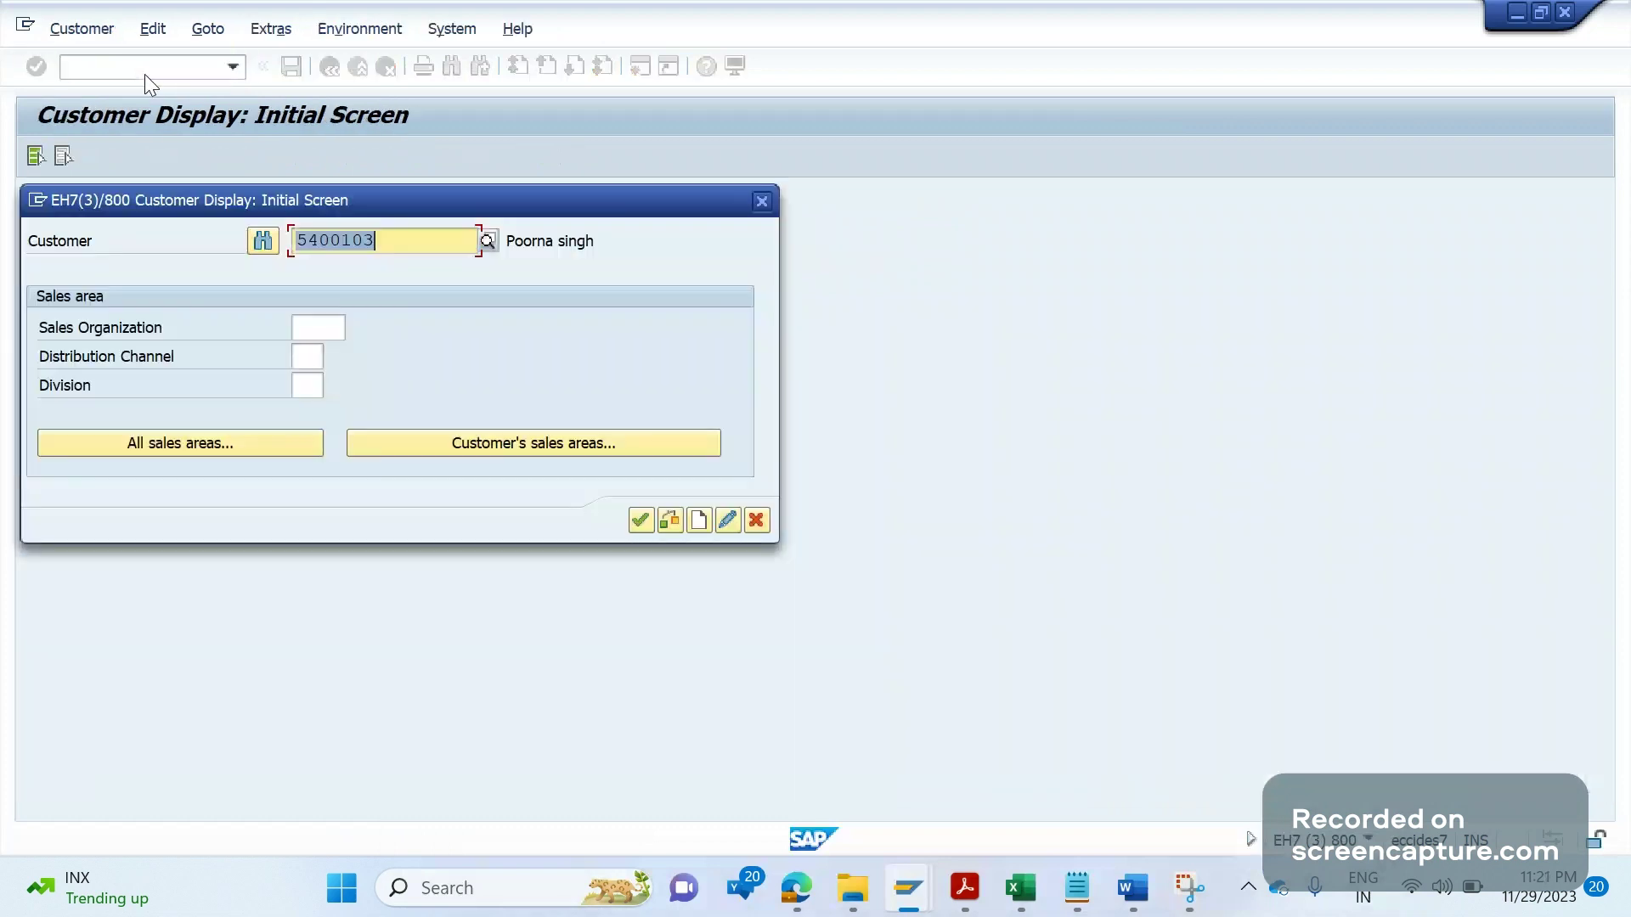
key("Return")
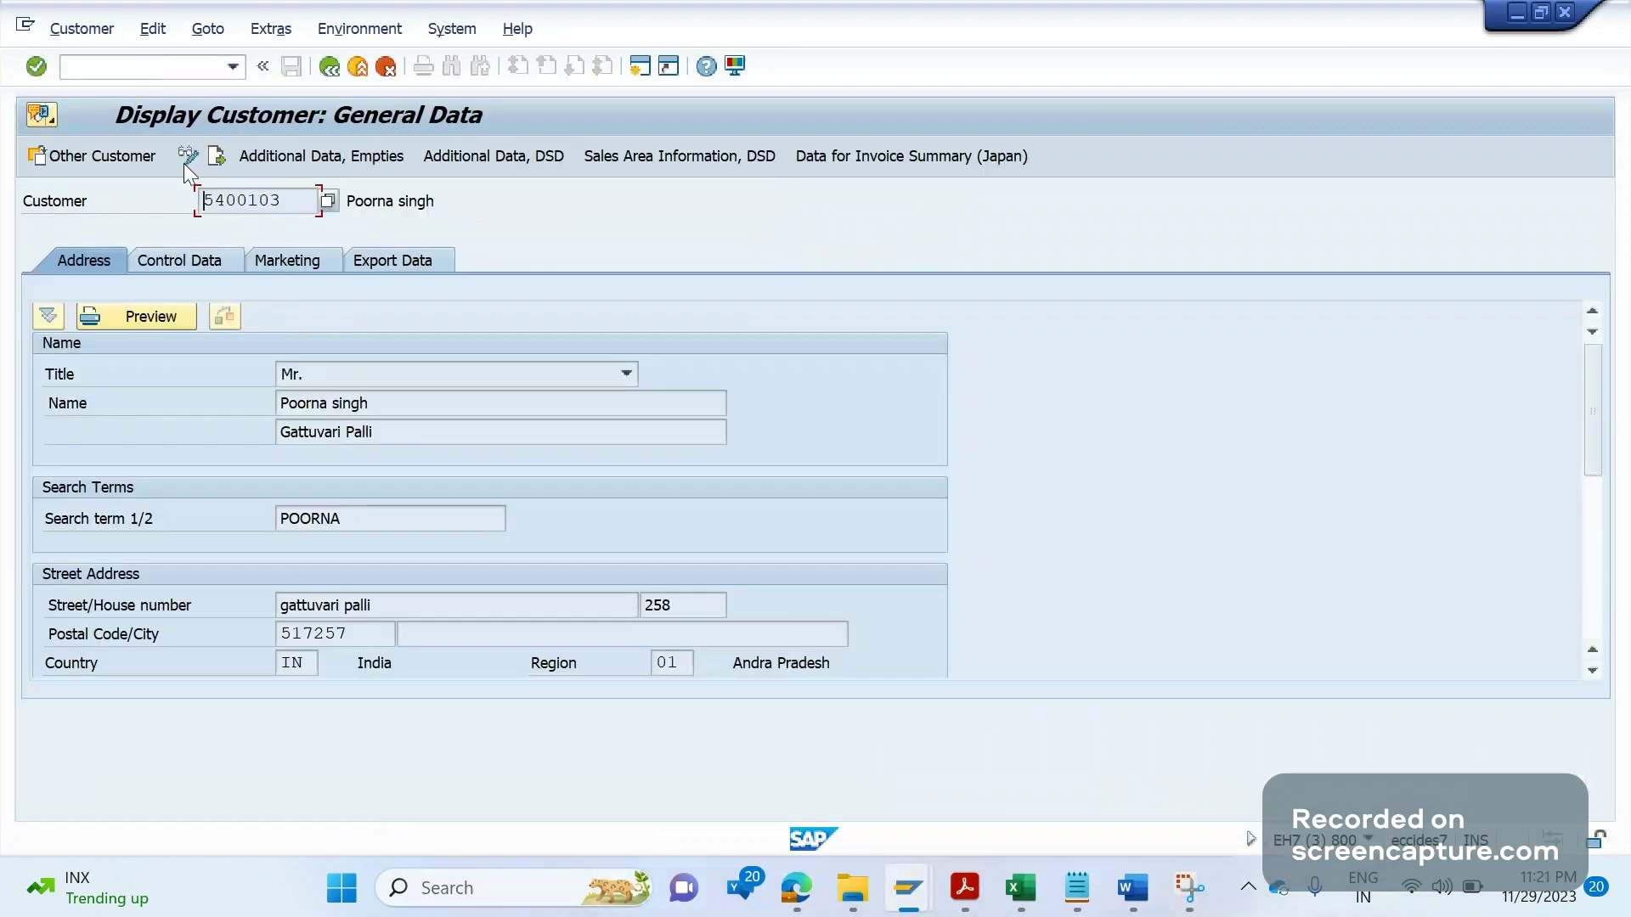
left_click(329, 68)
Step: Display the customer's data for sales area WISO, WI, WI and check the customer pricing procedure under Pricing/Statistics
left_click(552, 442)
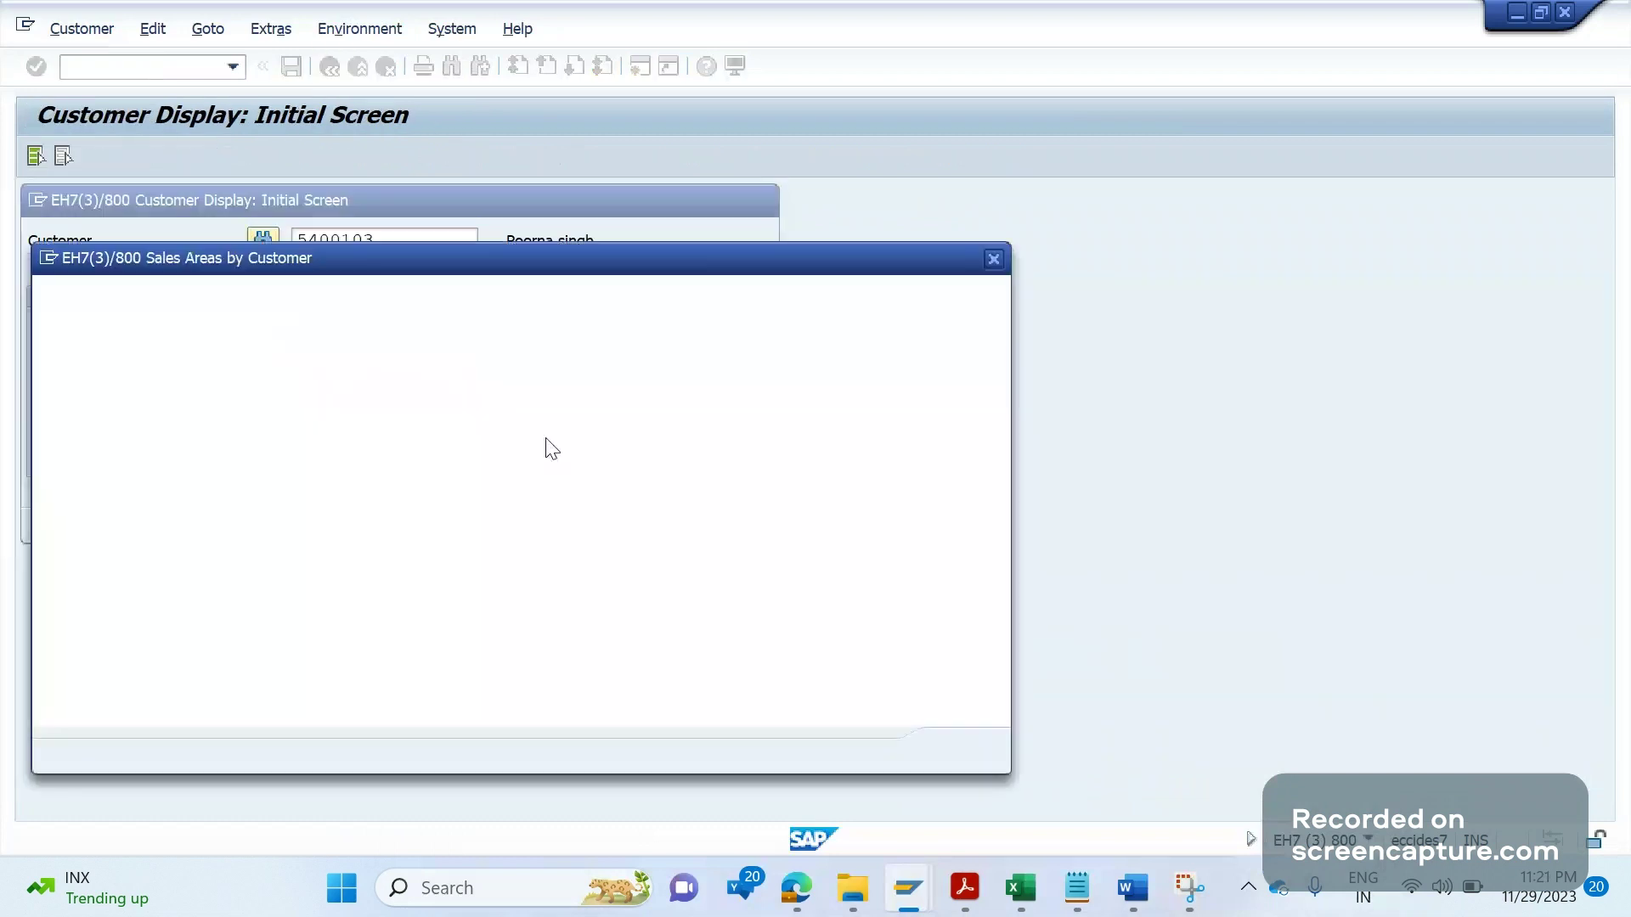
left_click(213, 382)
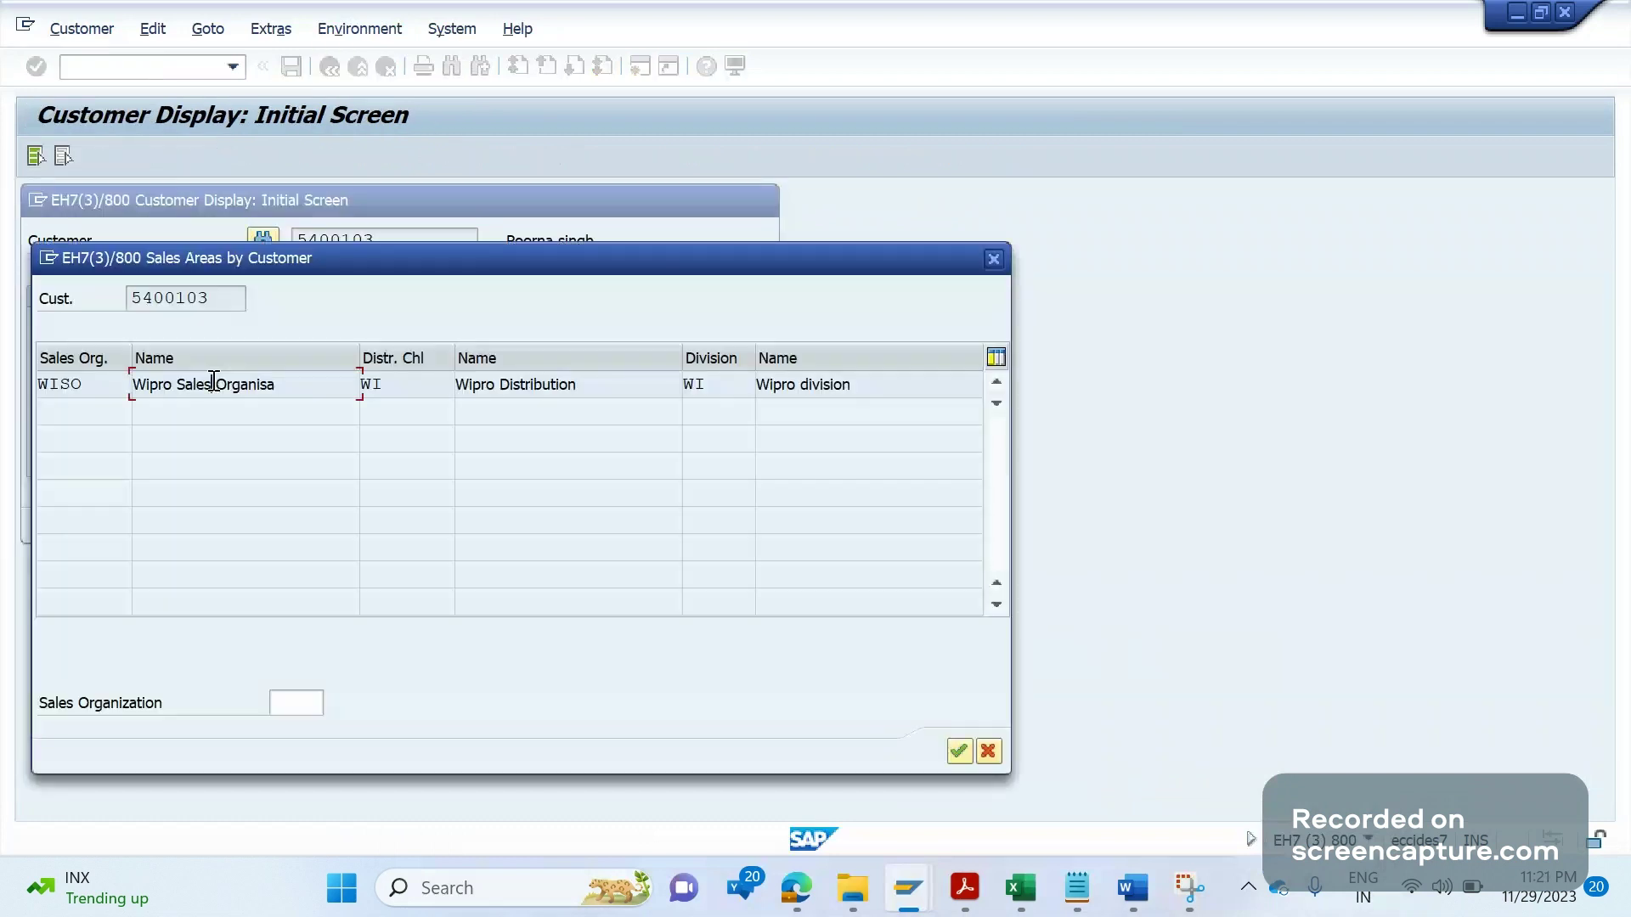
double_click(213, 381)
left_click(637, 519)
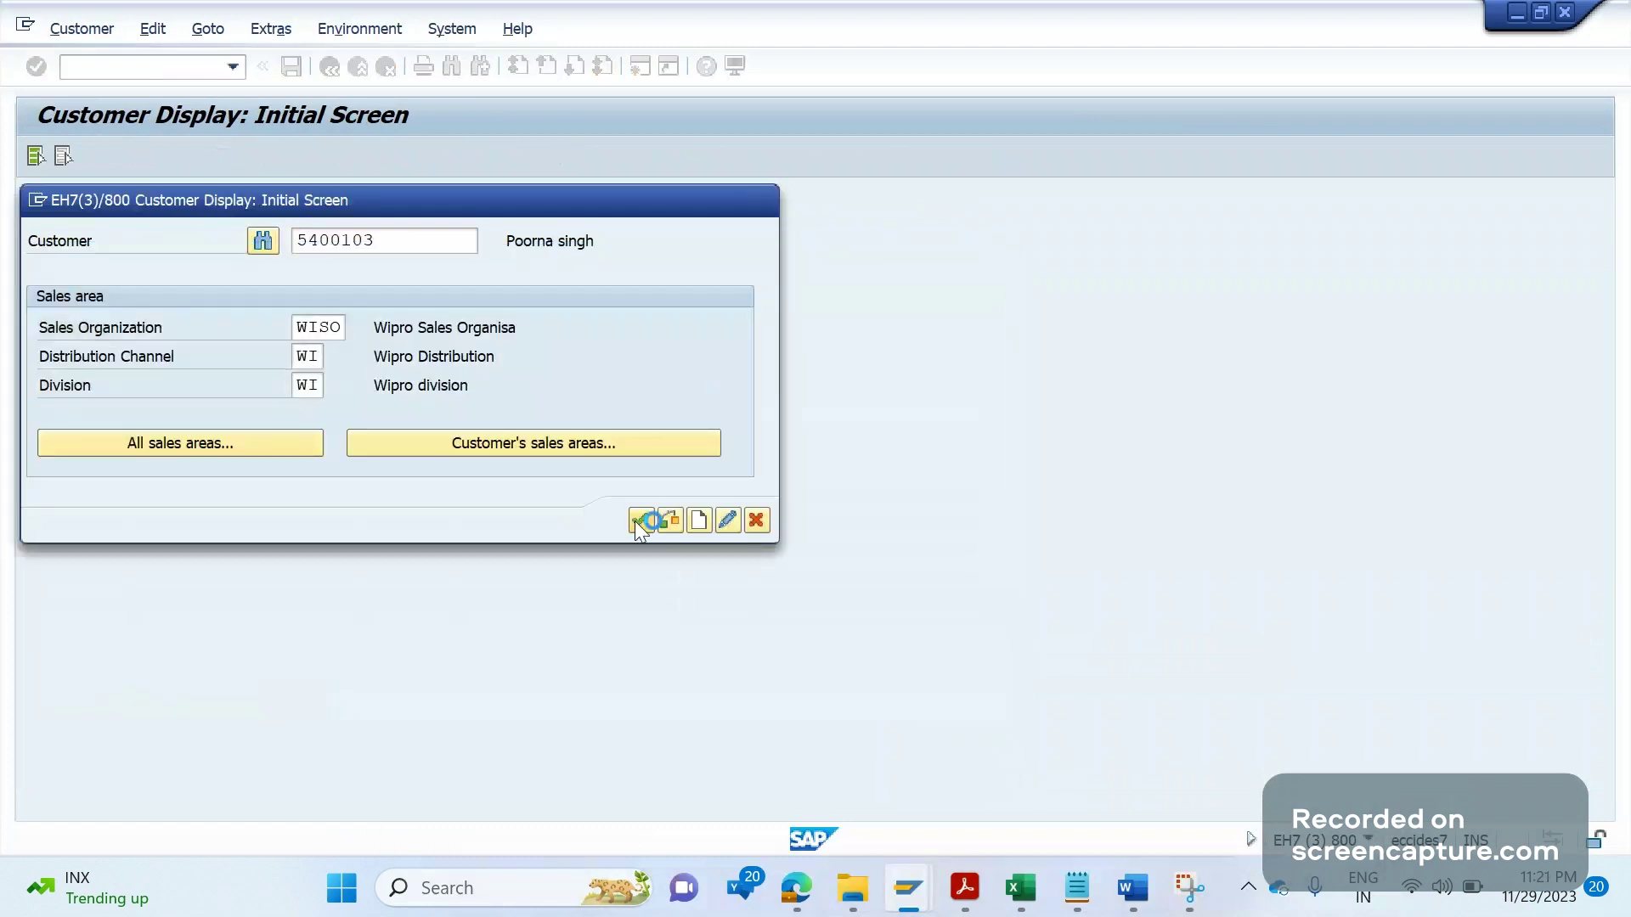
left_click(209, 162)
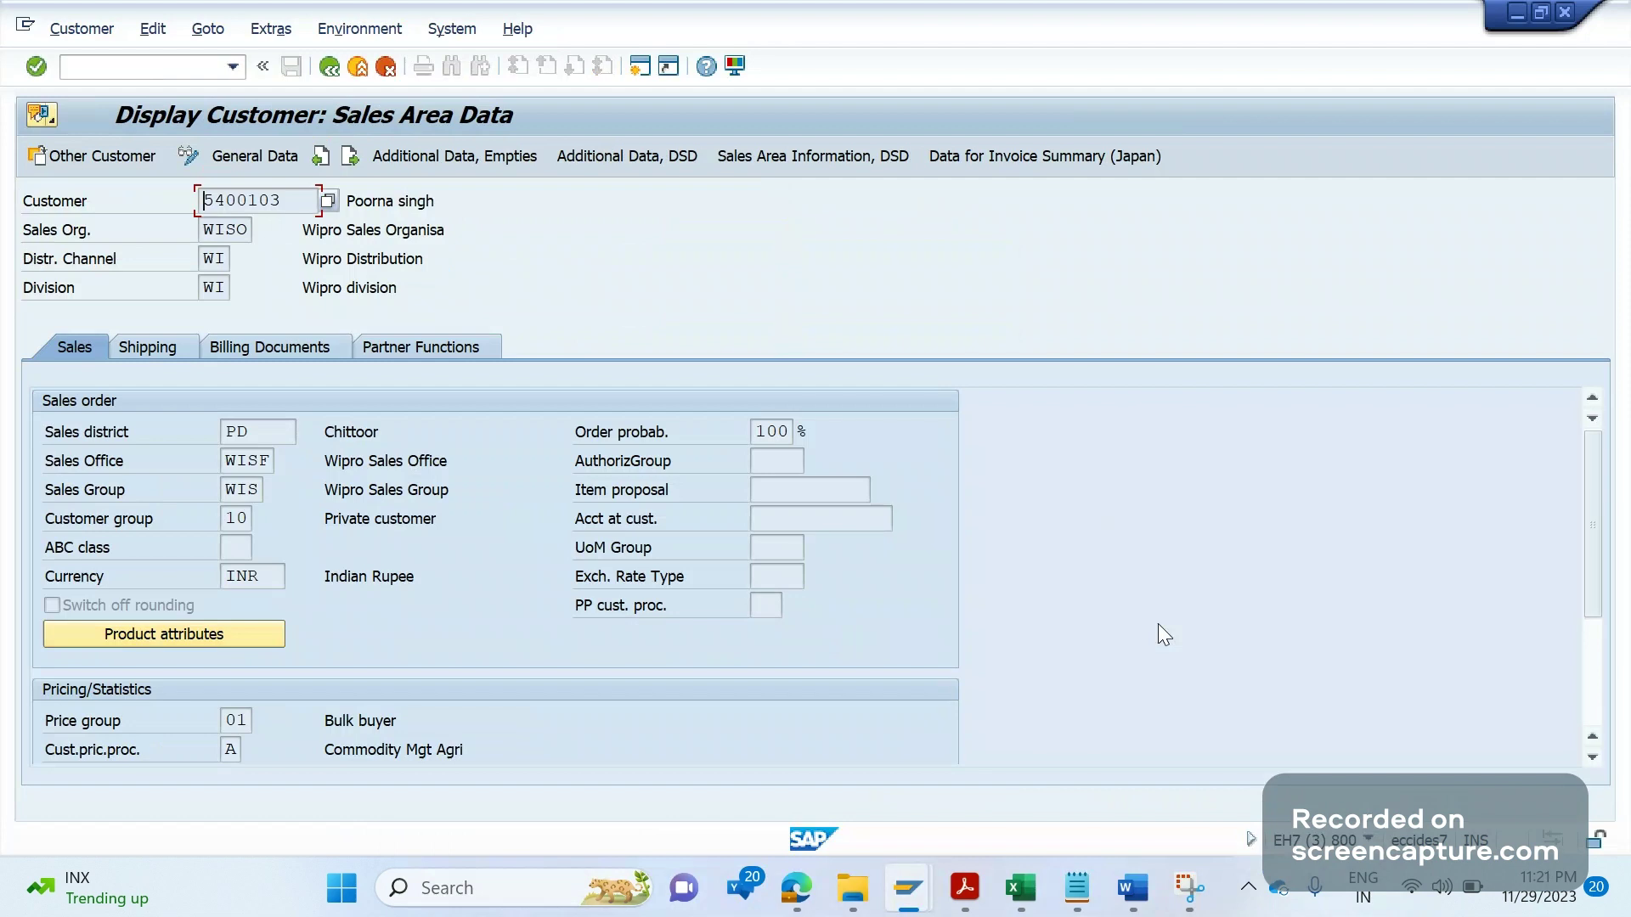
scroll(371, 645, "down", 3)
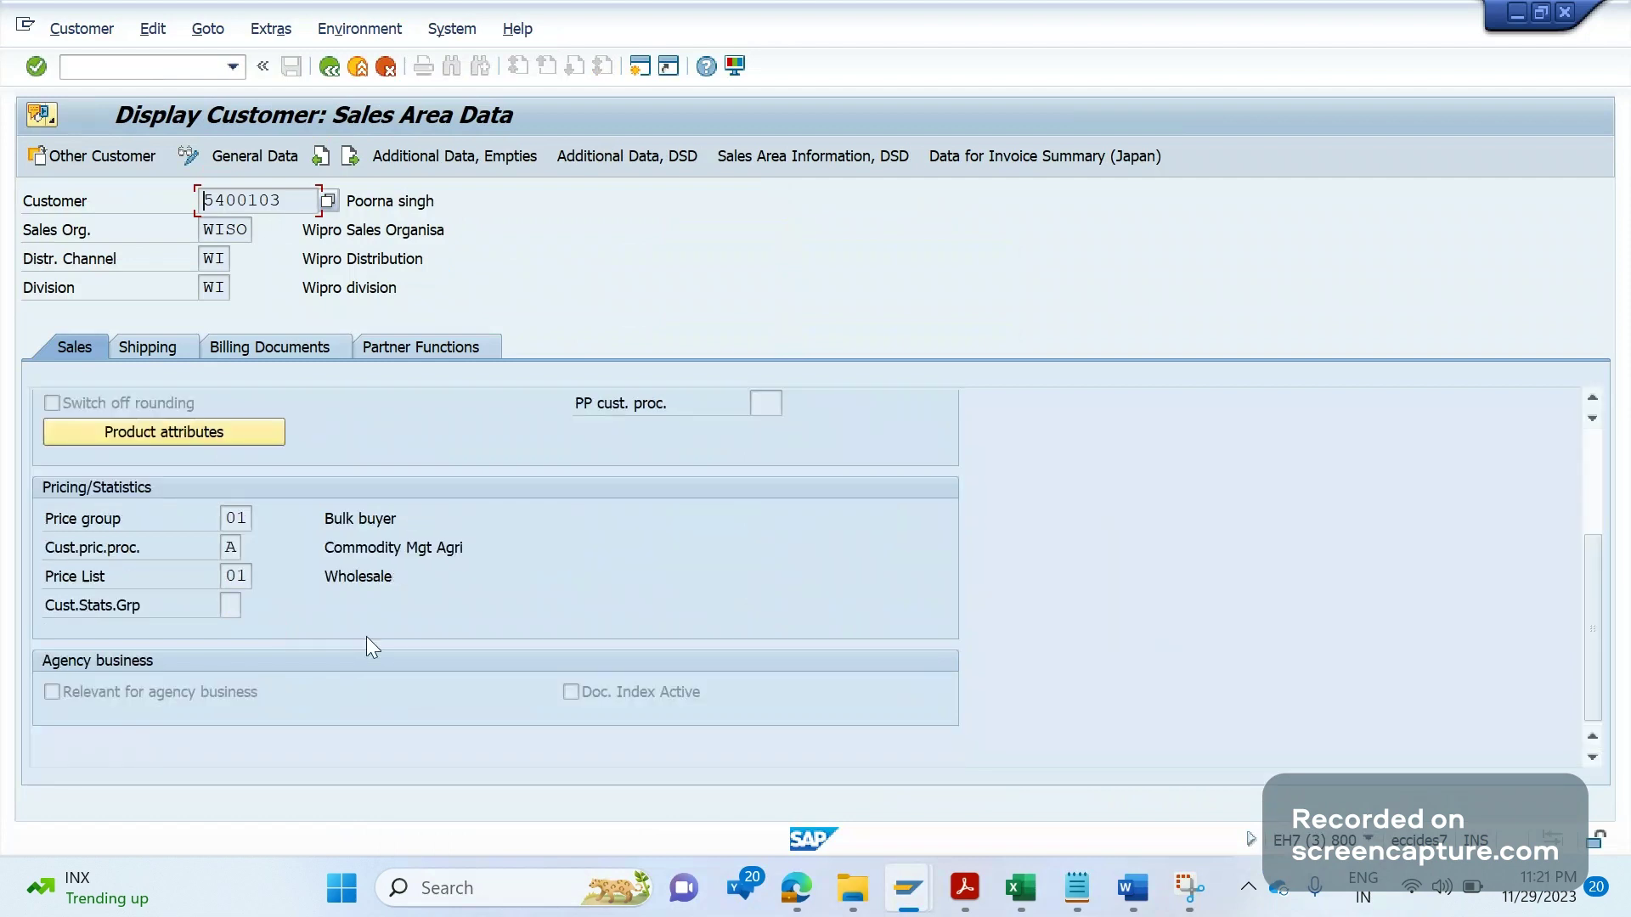
left_click(228, 547)
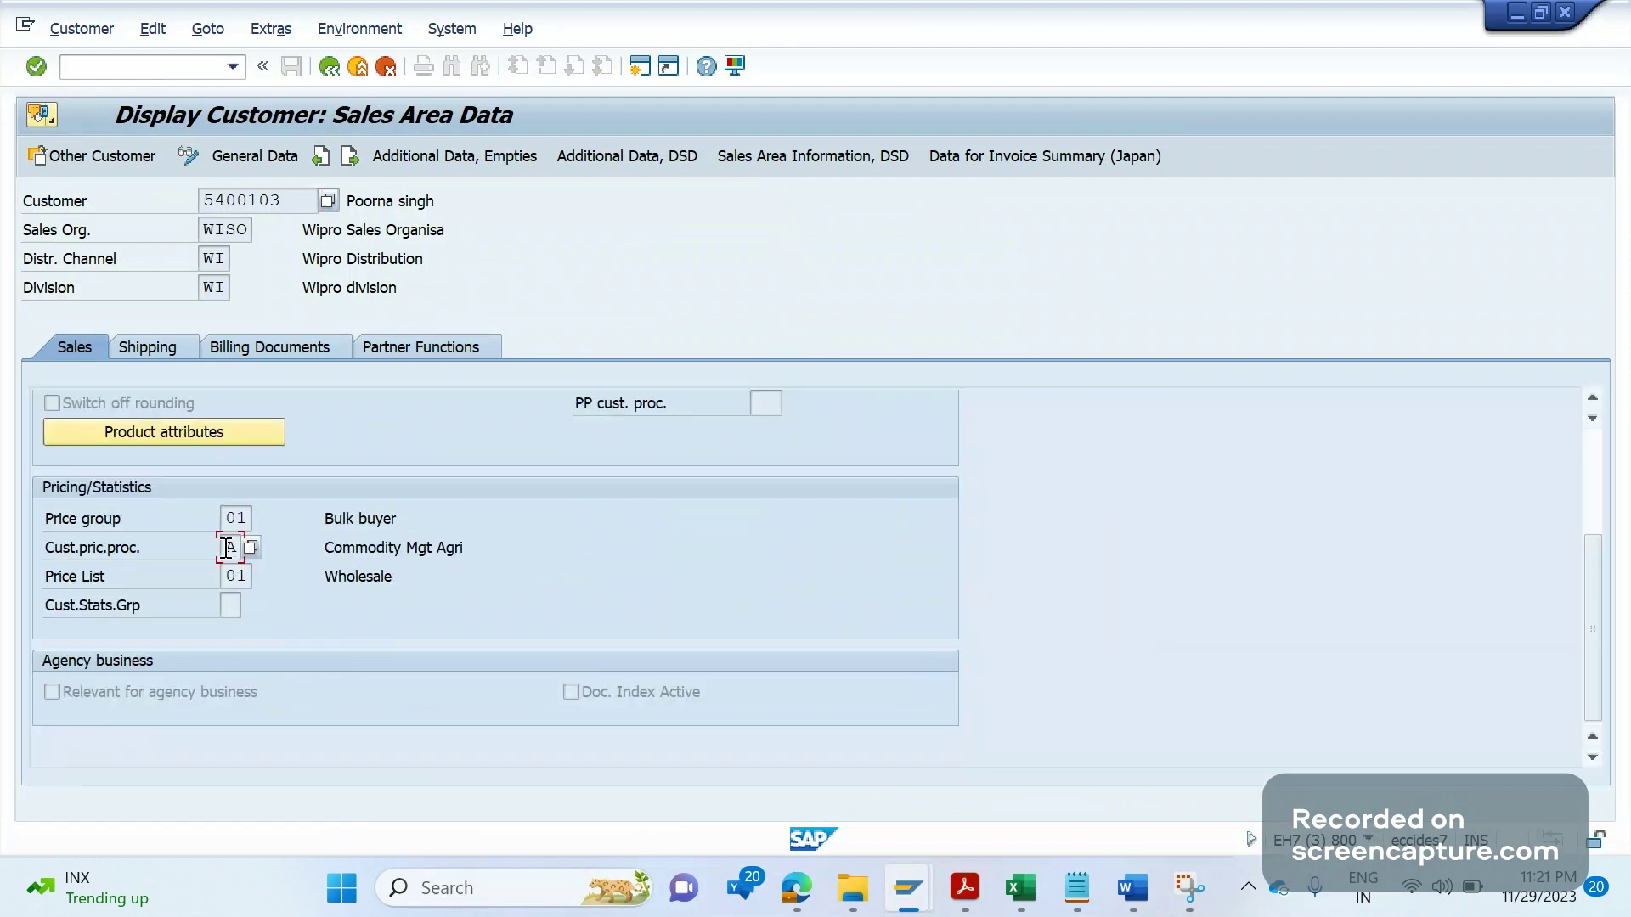
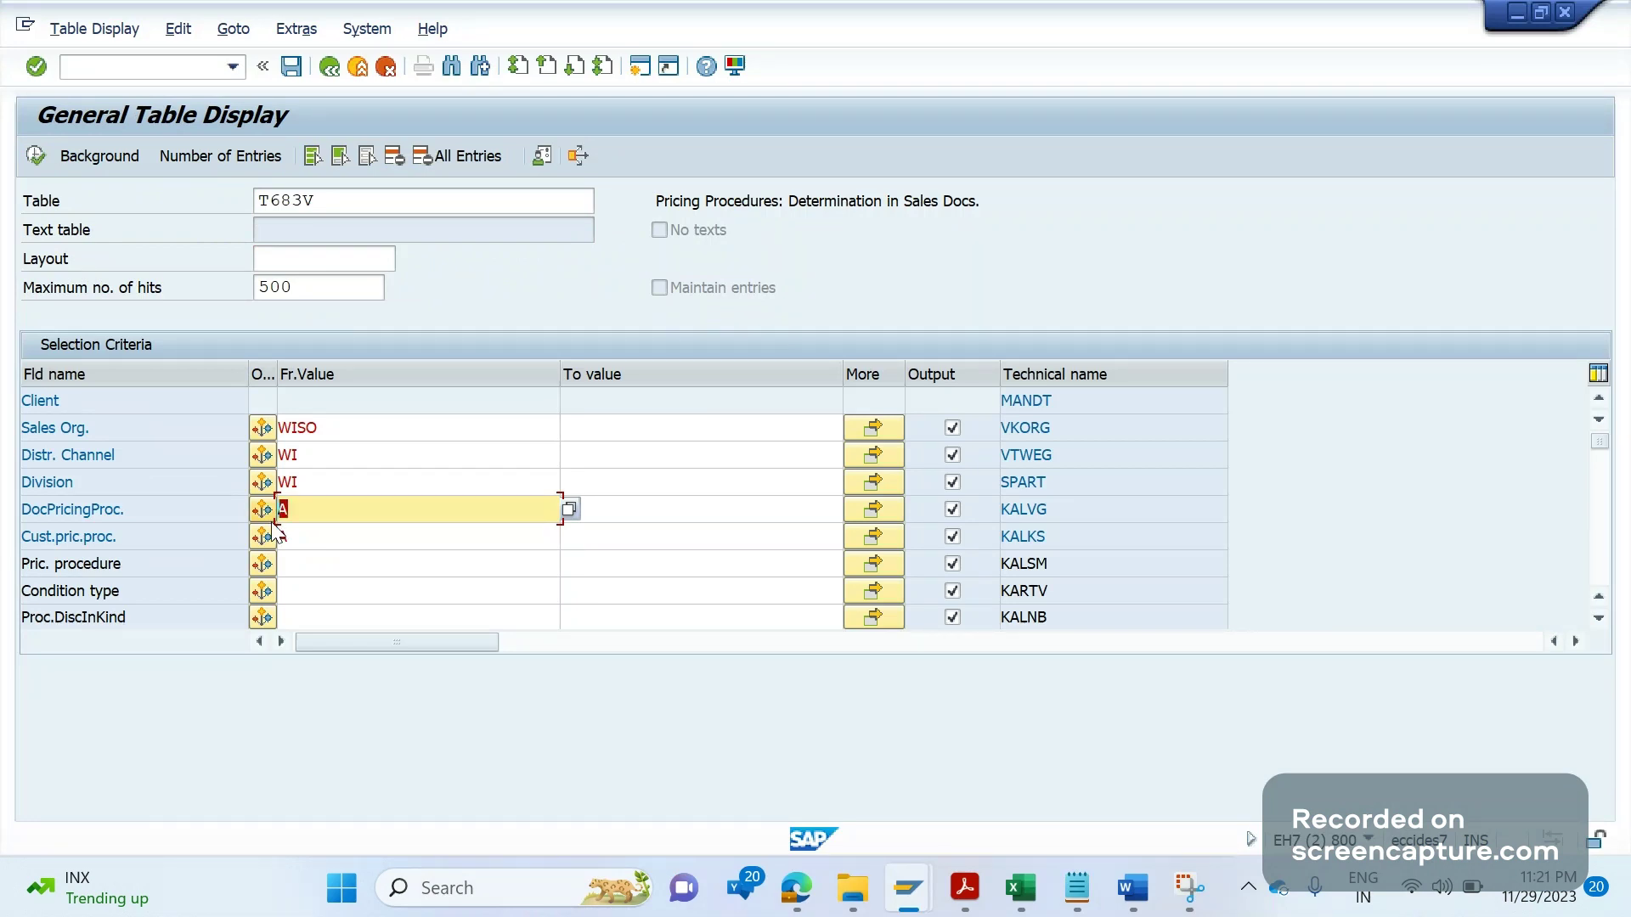
Step: Set the customer pricing procedure criterion of table T683V to A
left_click(309, 544)
left_click_drag(309, 544, 282, 550)
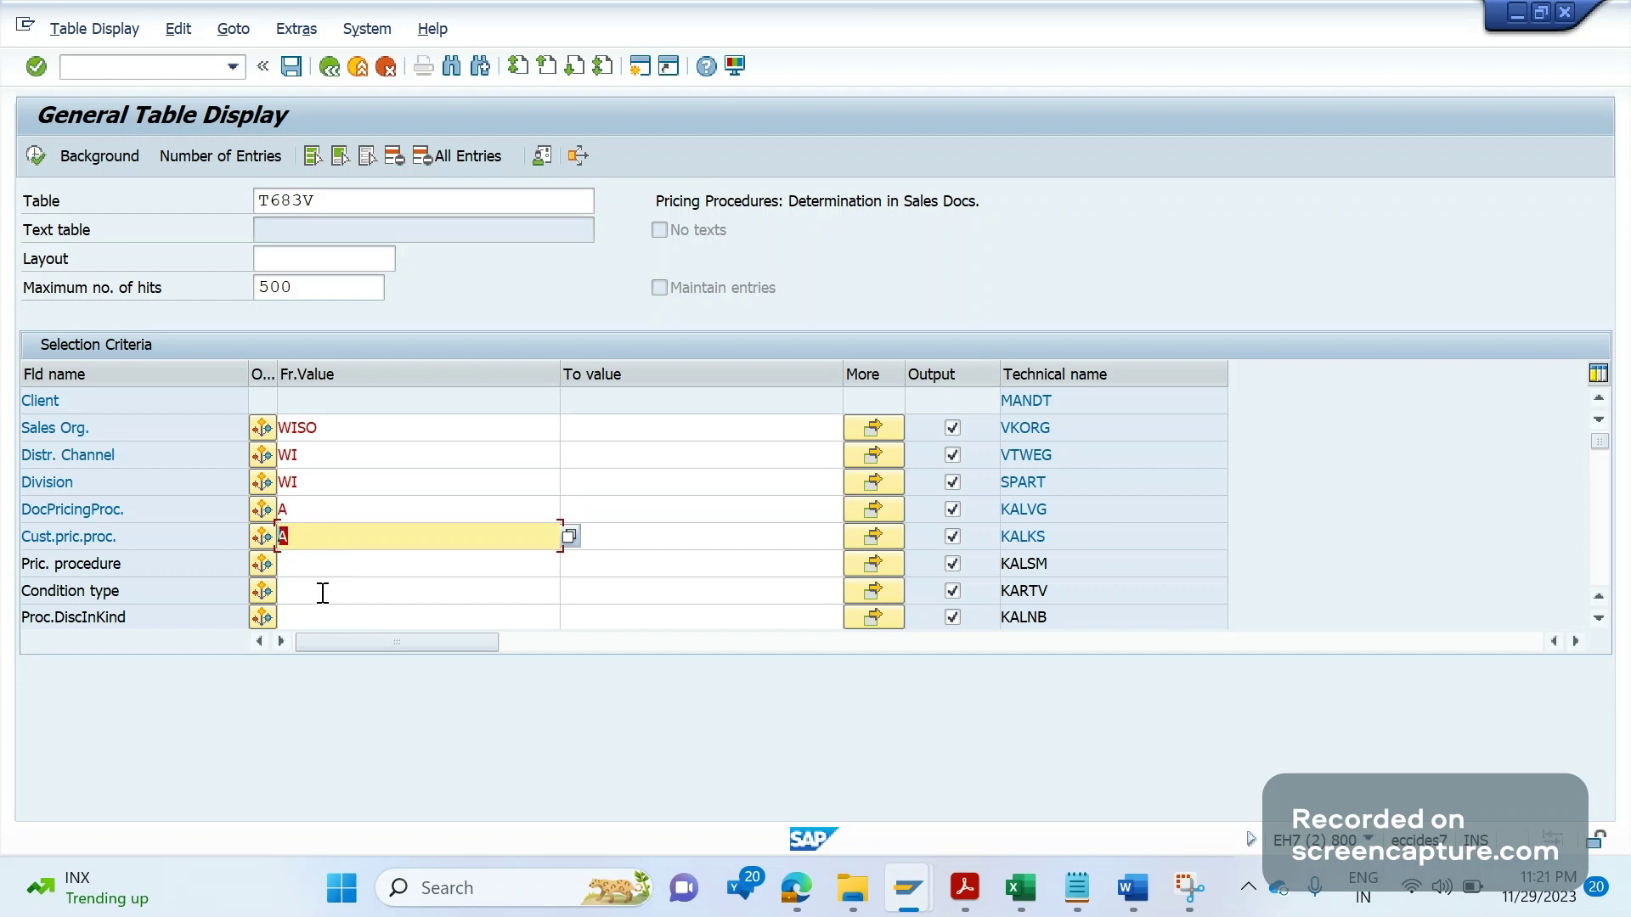
Step: In the customer display session, start the general table display and open table KNA1
left_click(889, 907)
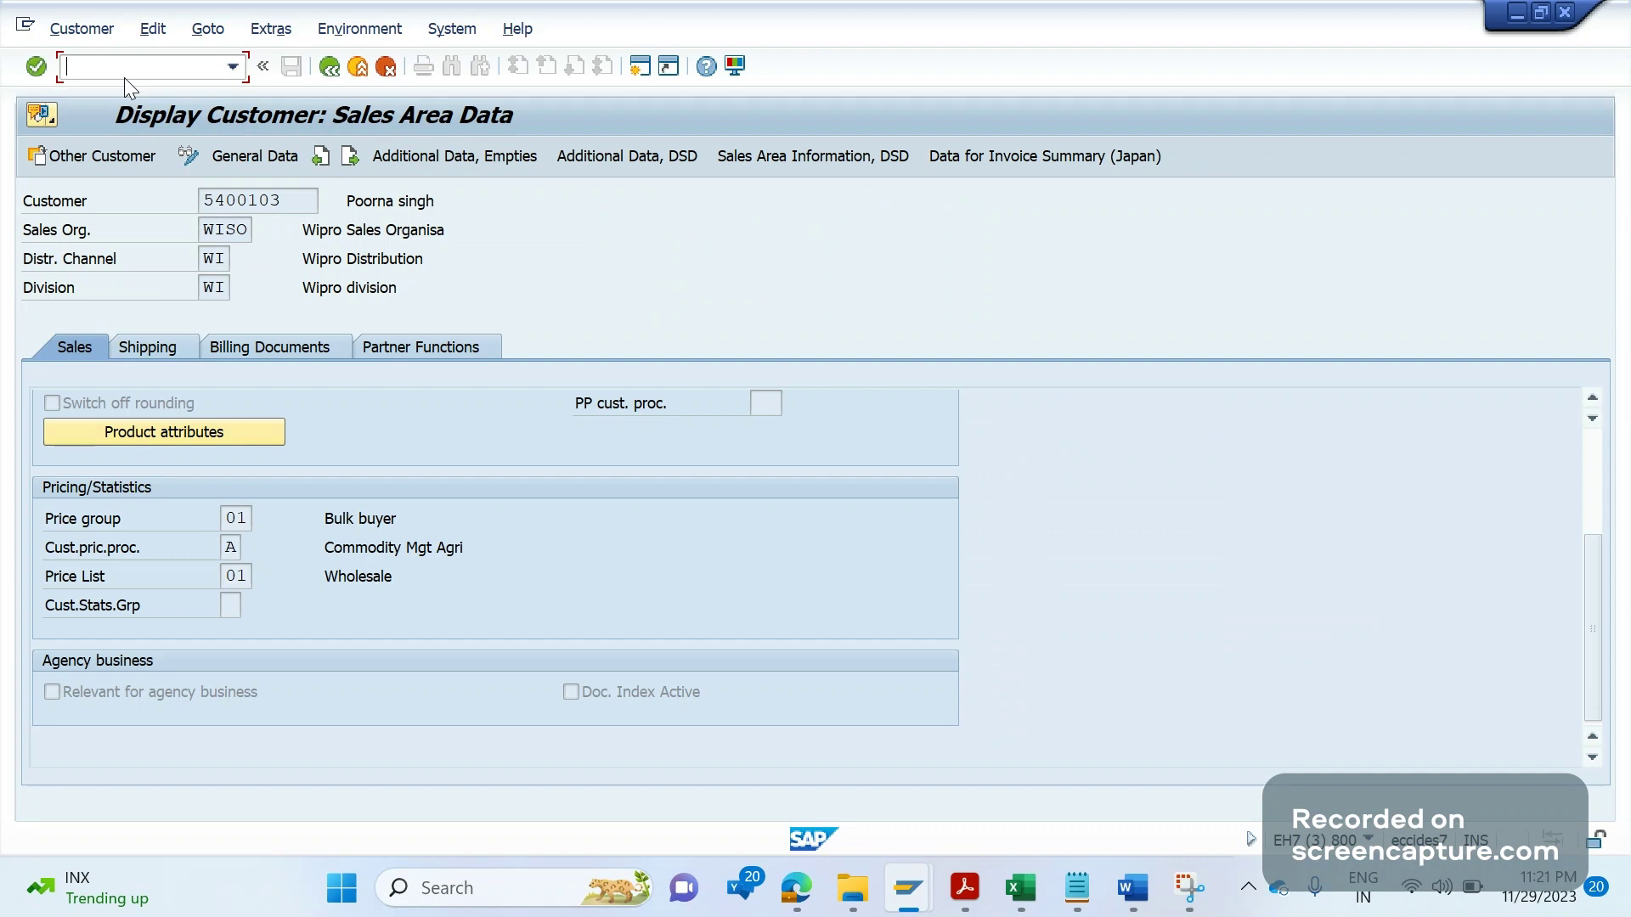
type("/NSE16")
key("Return")
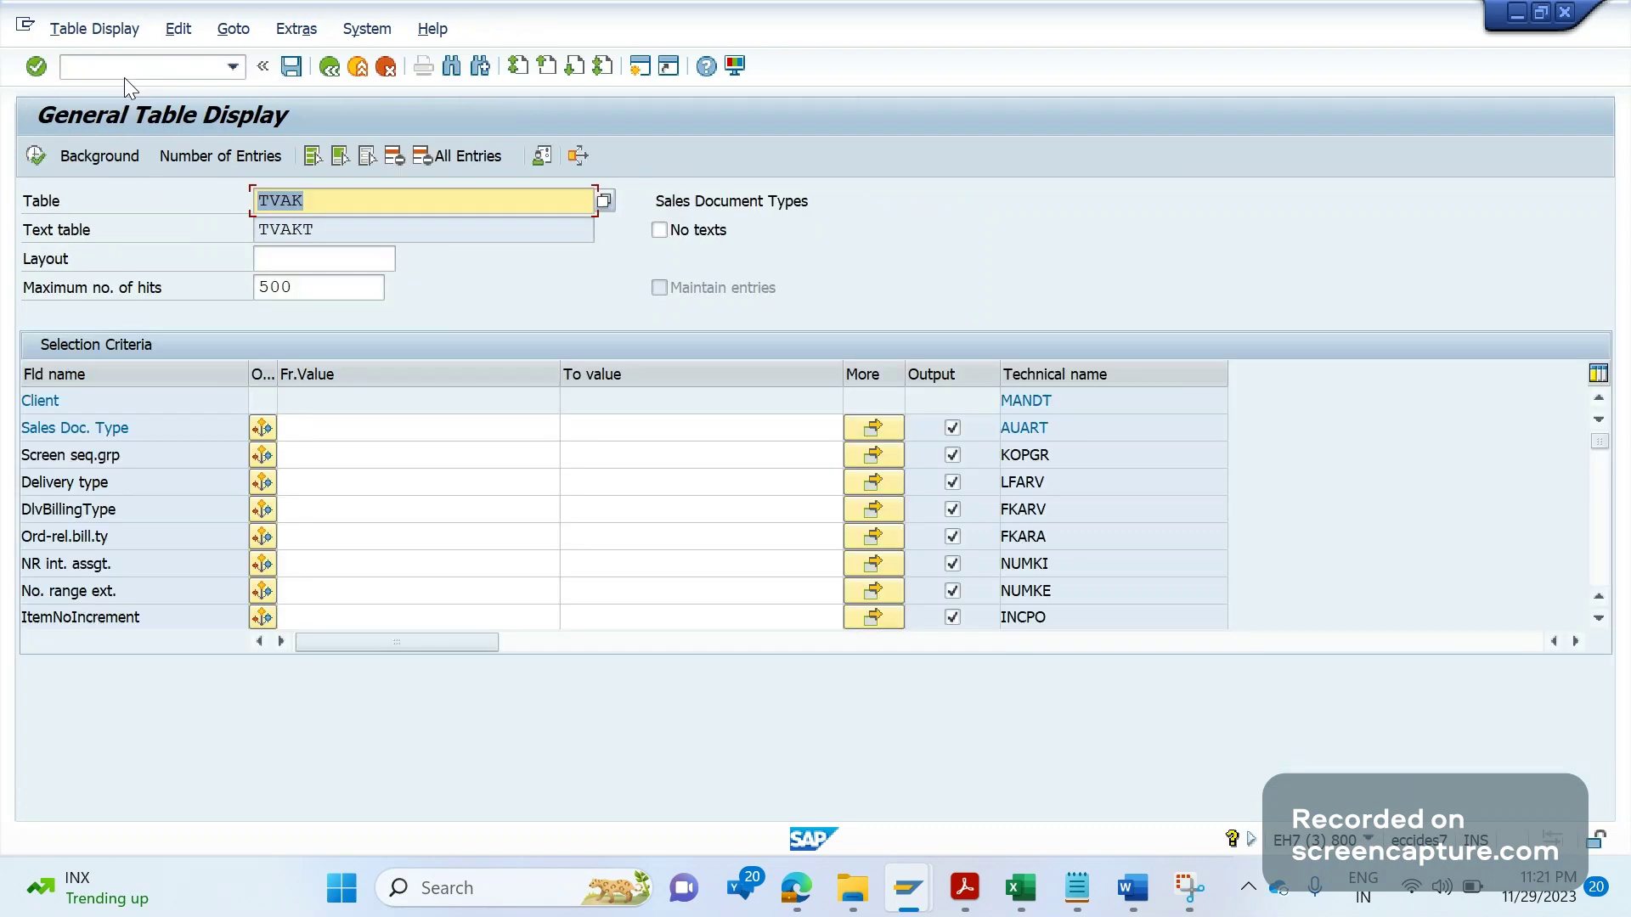
type("KNA")
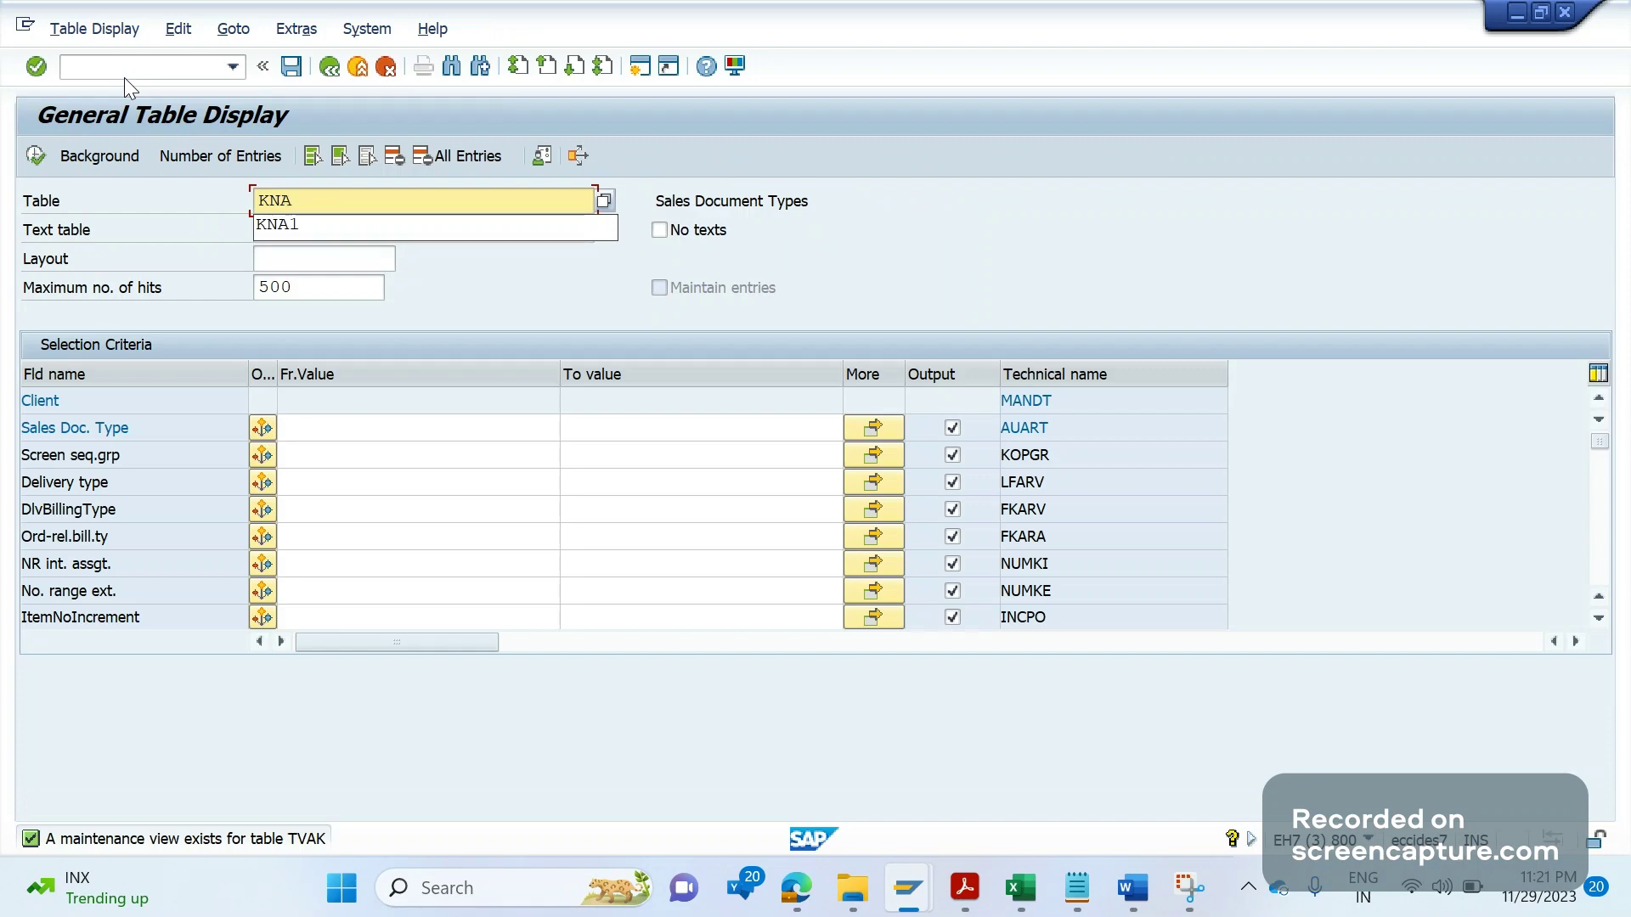
type("1")
key("Return")
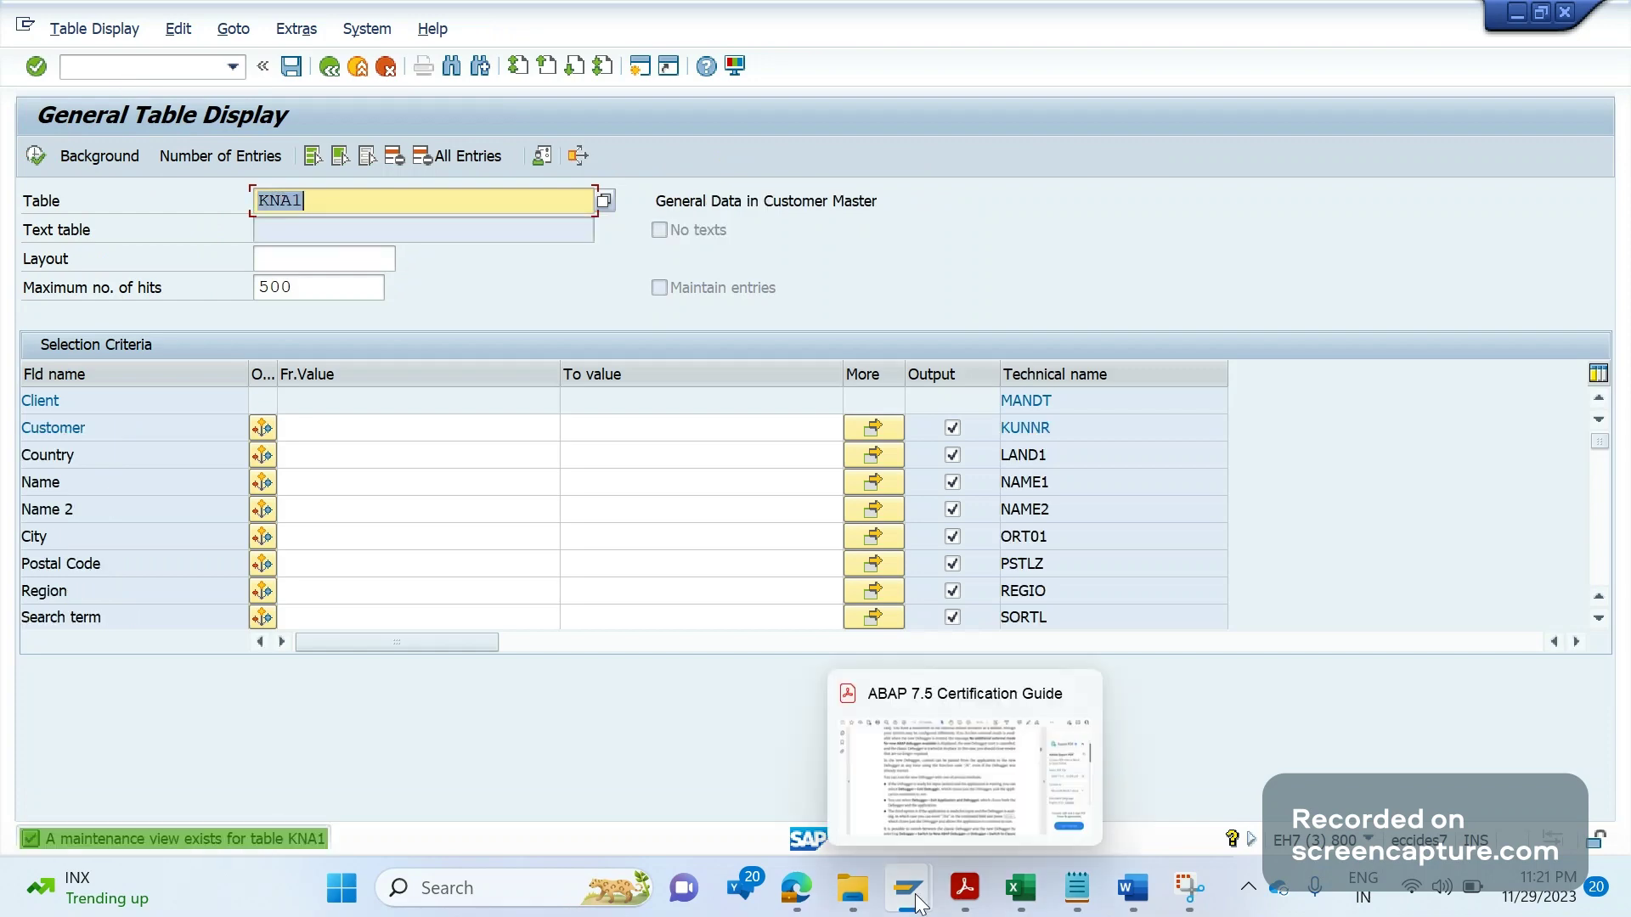
Step: Take the sold-to party number from the sales order session and search table KNA1 for that customer
mouse_move(913, 900)
left_click(706, 750)
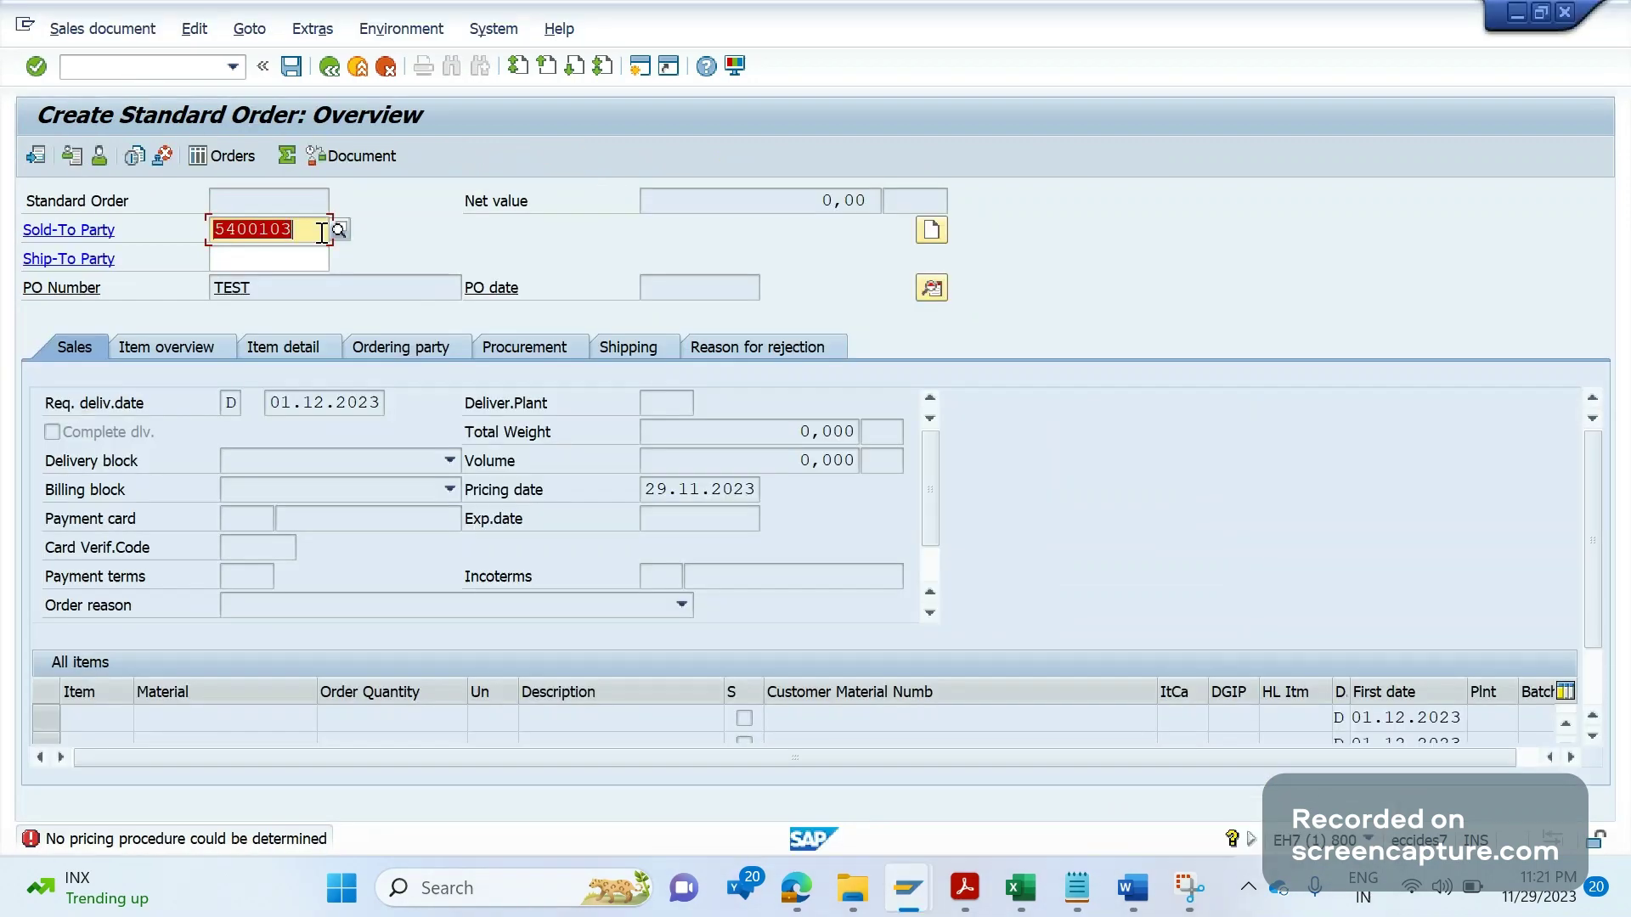
key("alt+Tab")
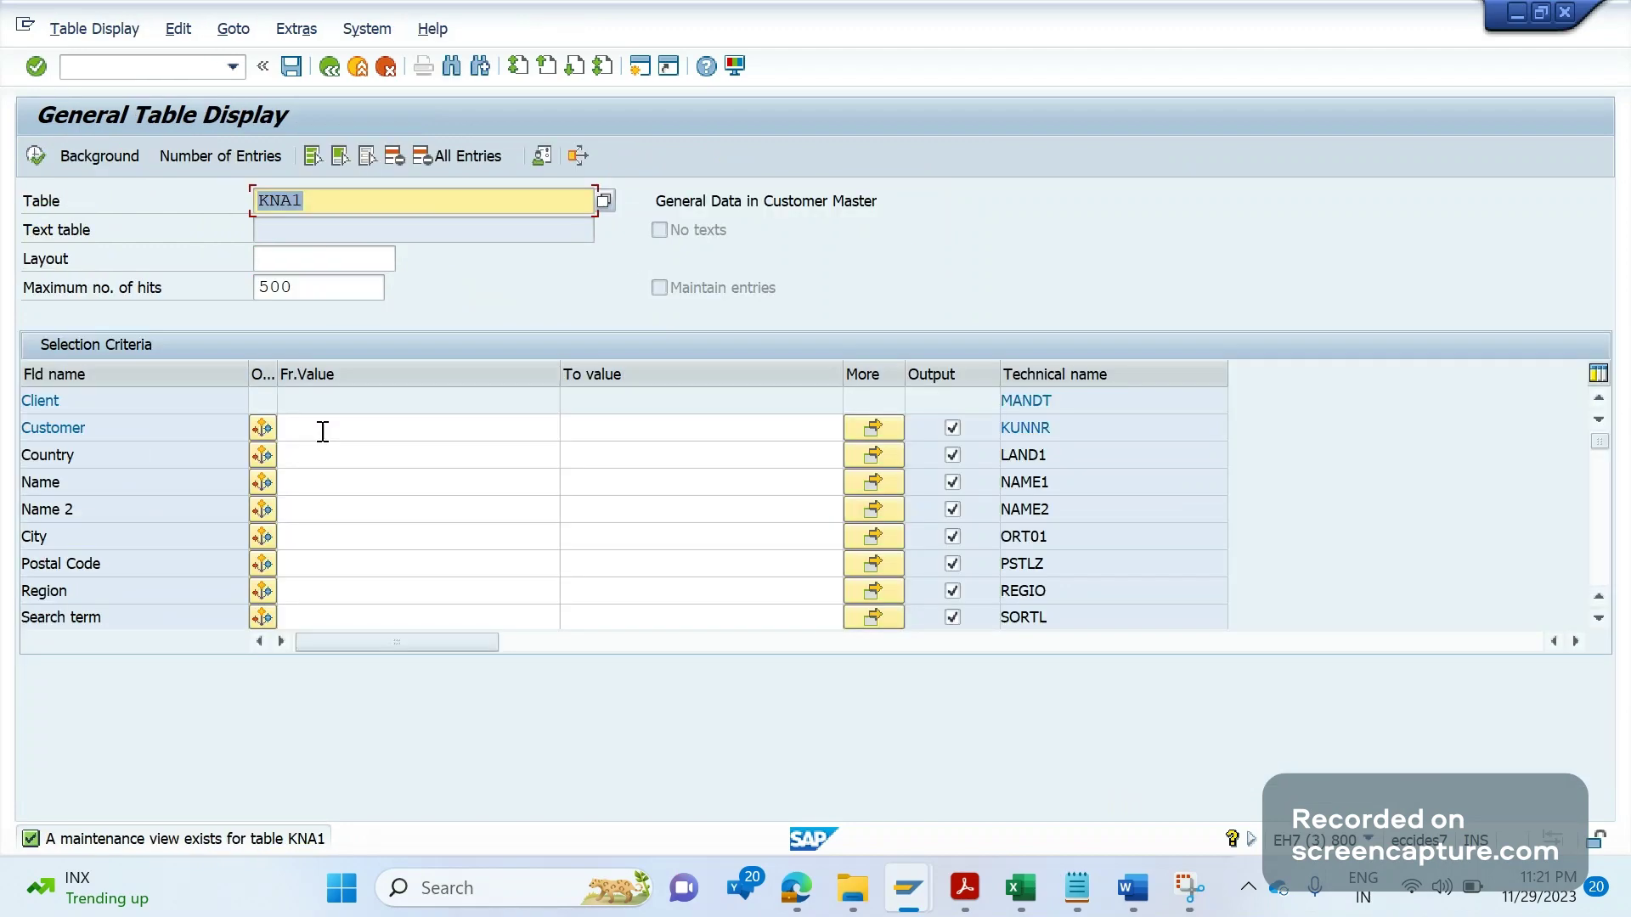
left_click(320, 430)
type("5400103")
key("F8")
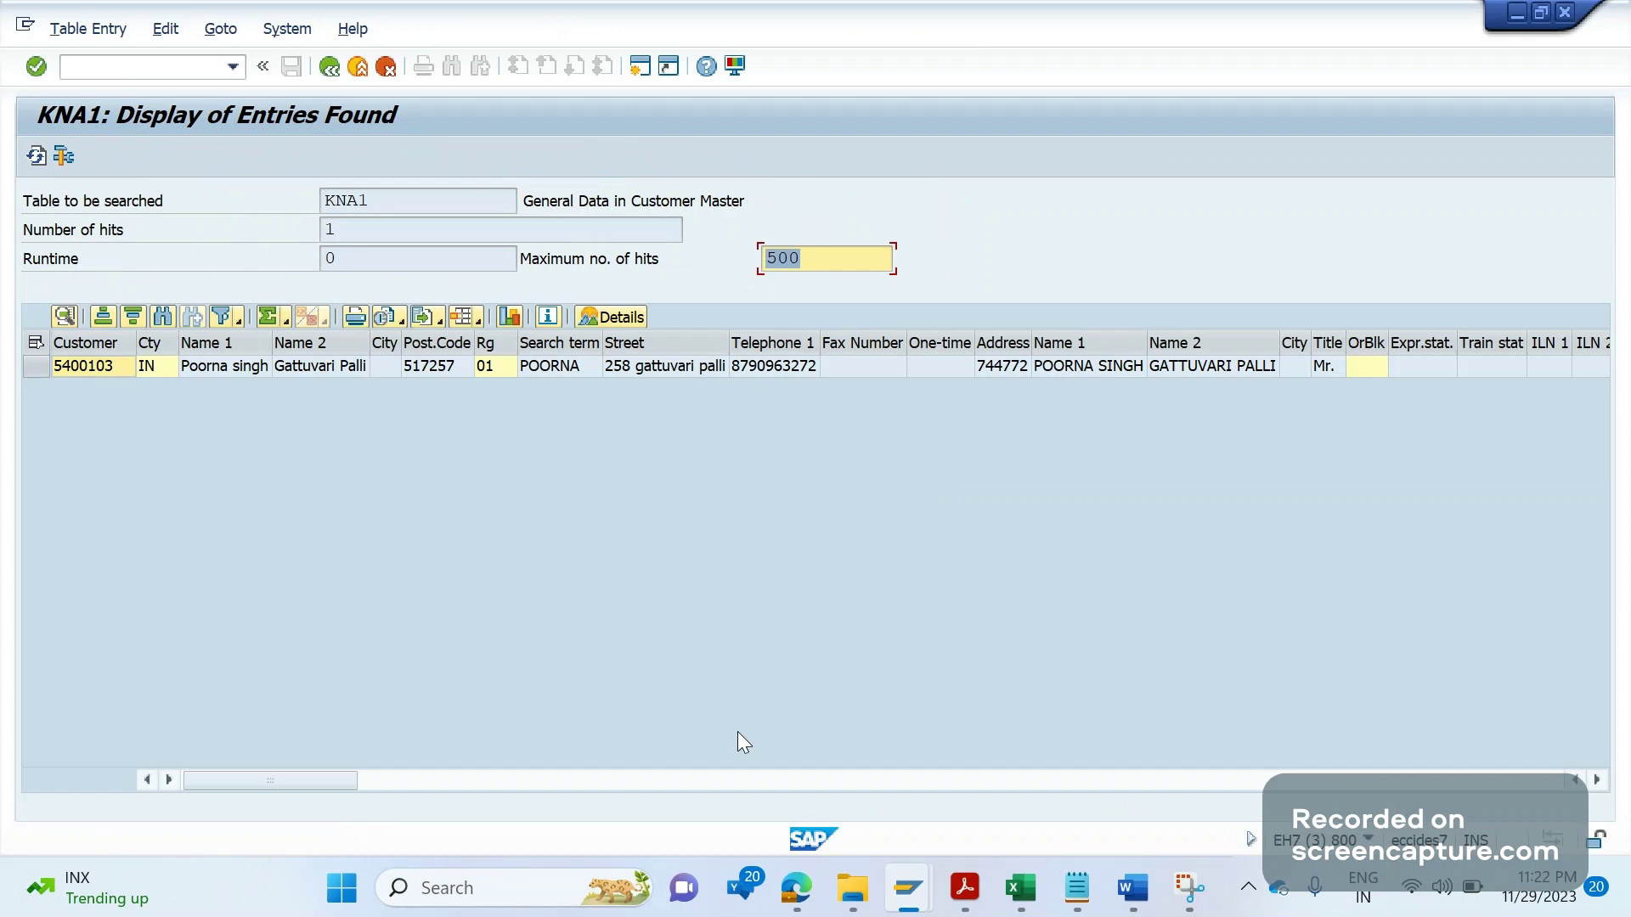
Step: Examine the columns of the customer's KNA1 entry for pricing procedure data
left_click_drag(323, 783, 1153, 789)
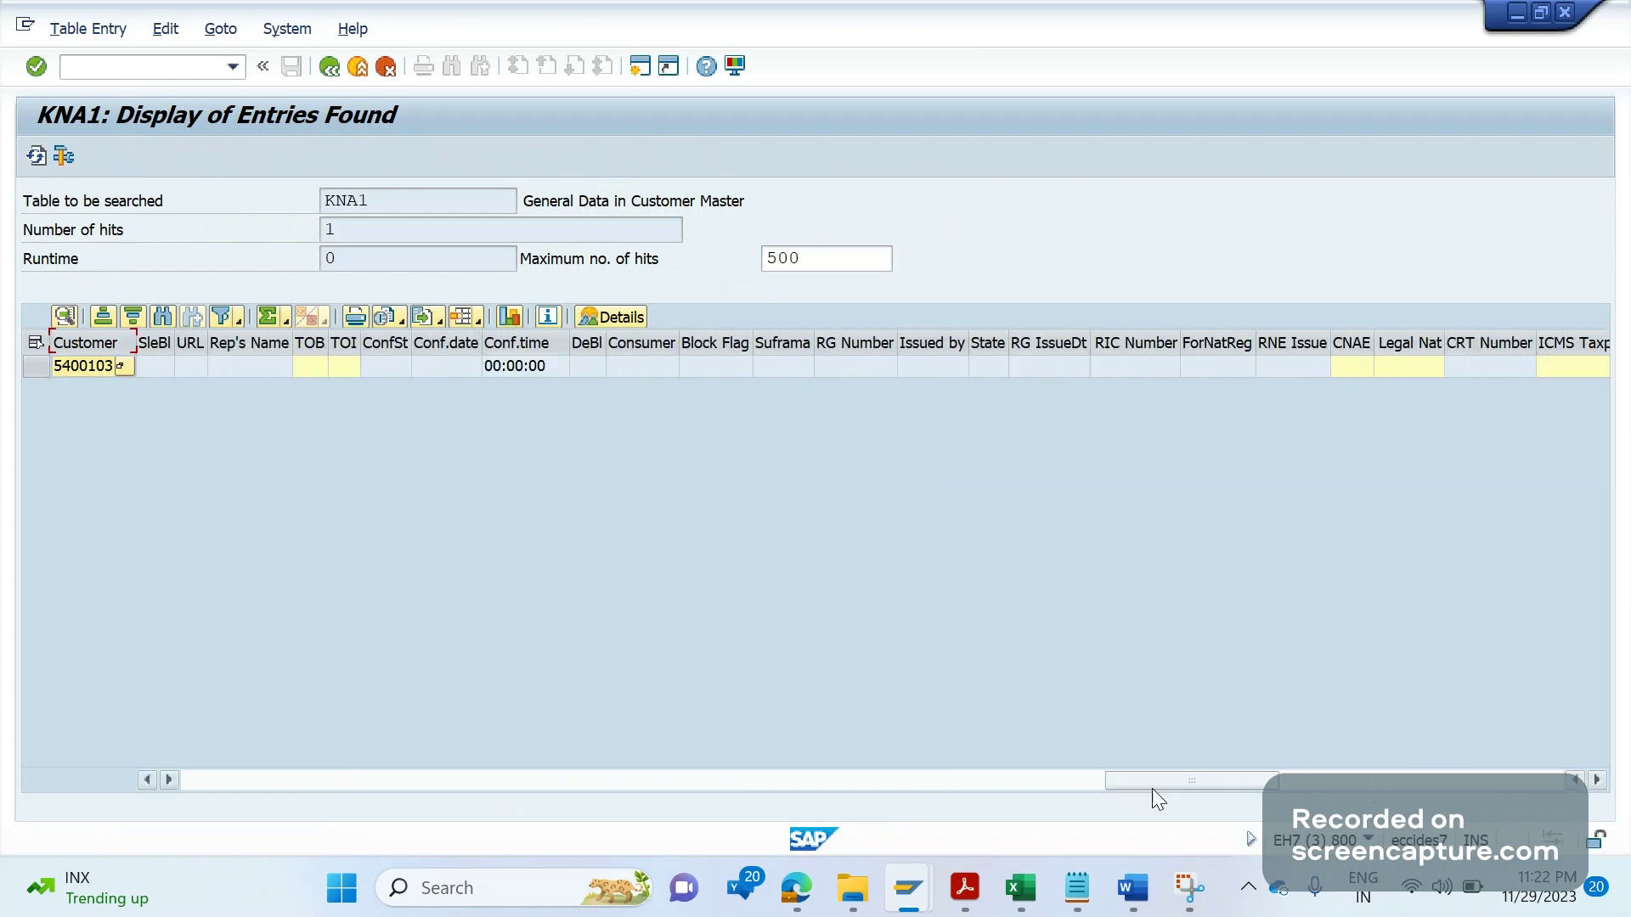
left_click(148, 779)
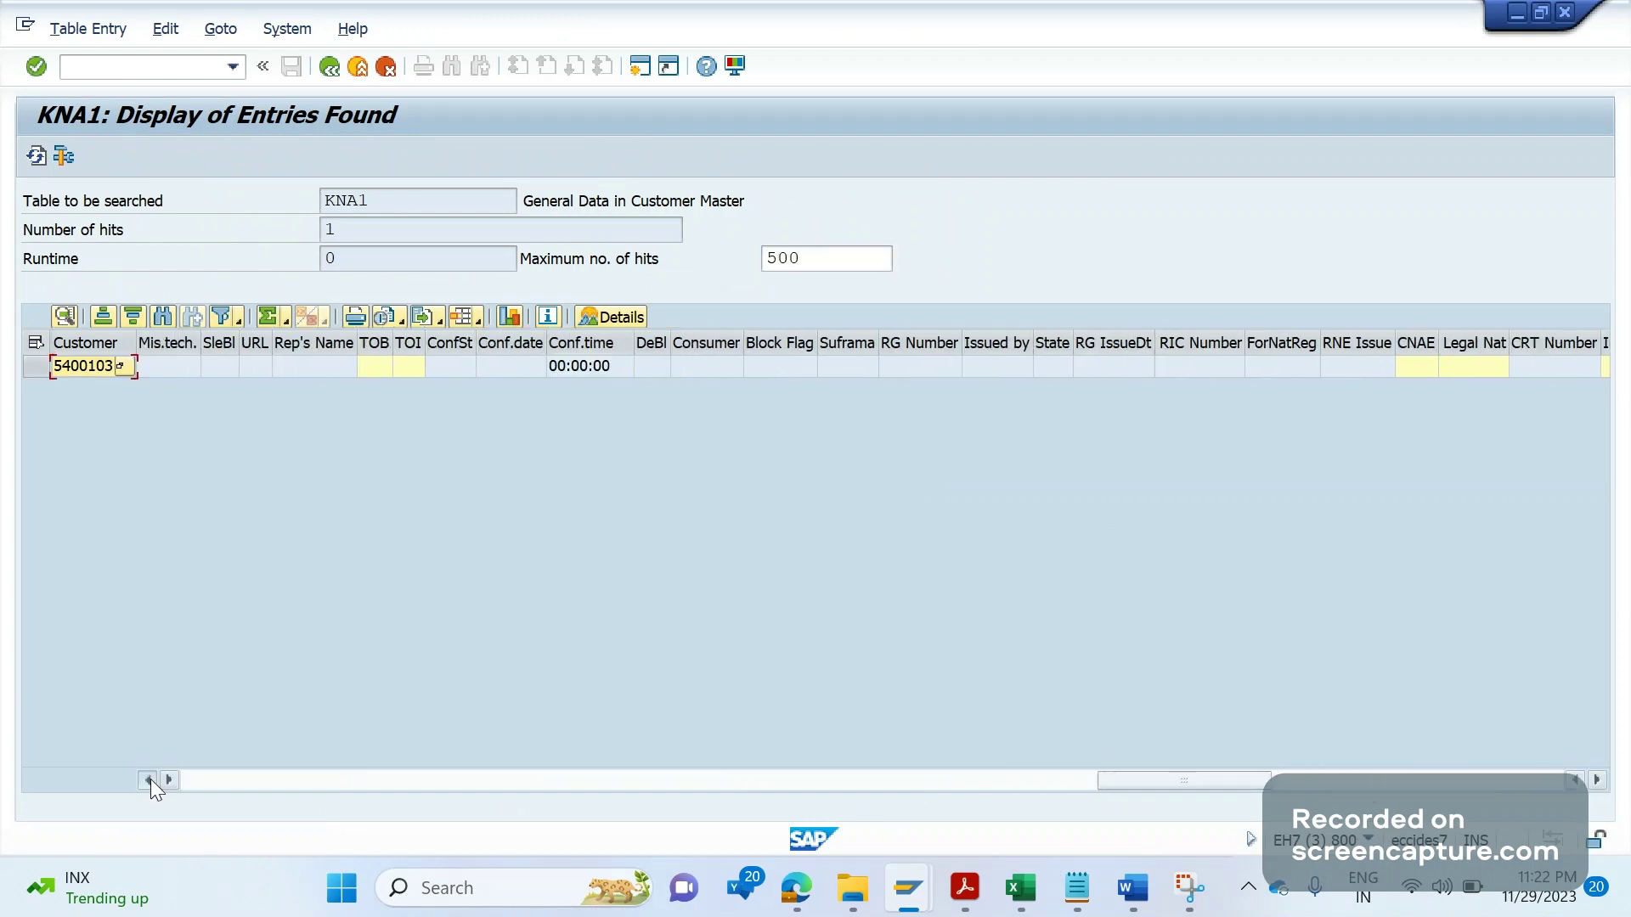
left_click(148, 779)
left_click(148, 779)
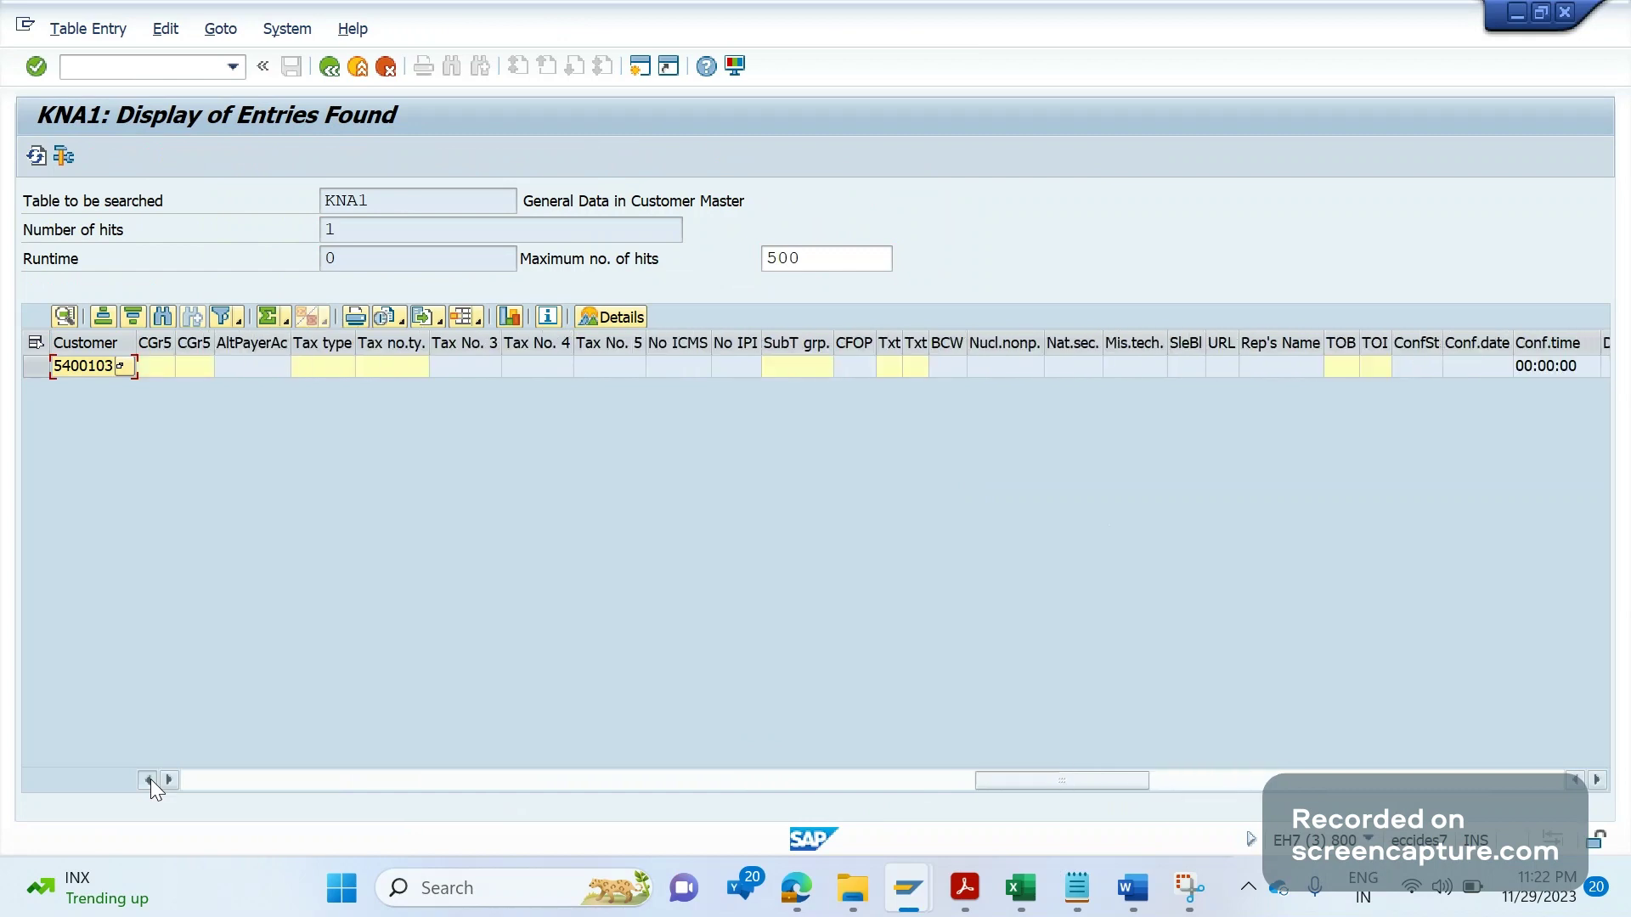
left_click(148, 779)
left_click(148, 779)
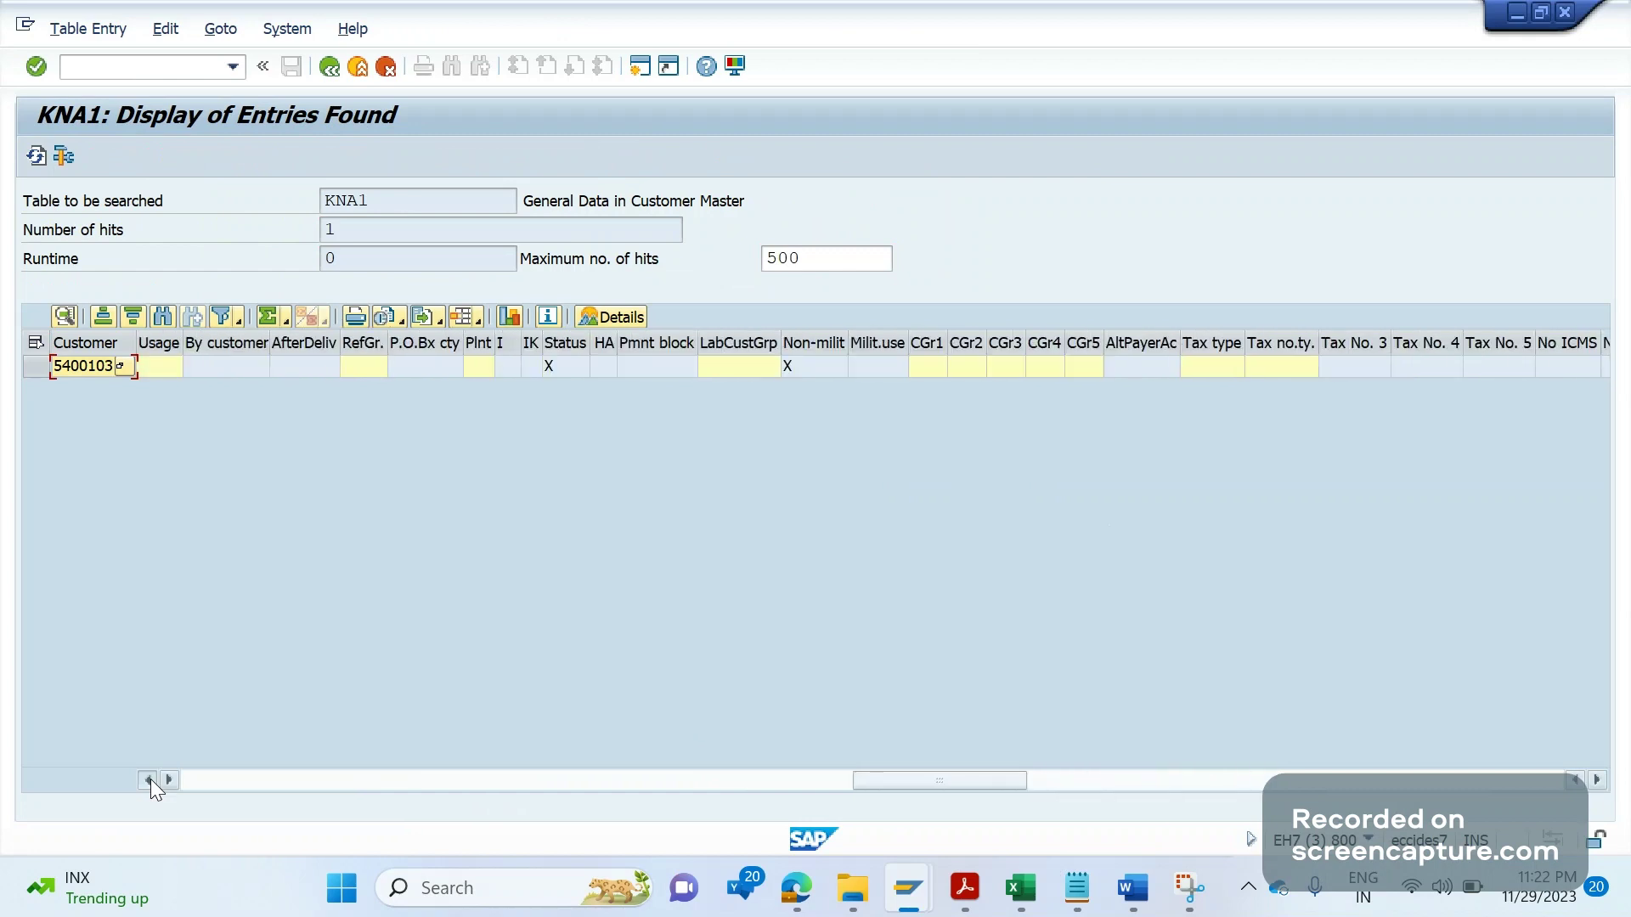
left_click(148, 779)
left_click(147, 779)
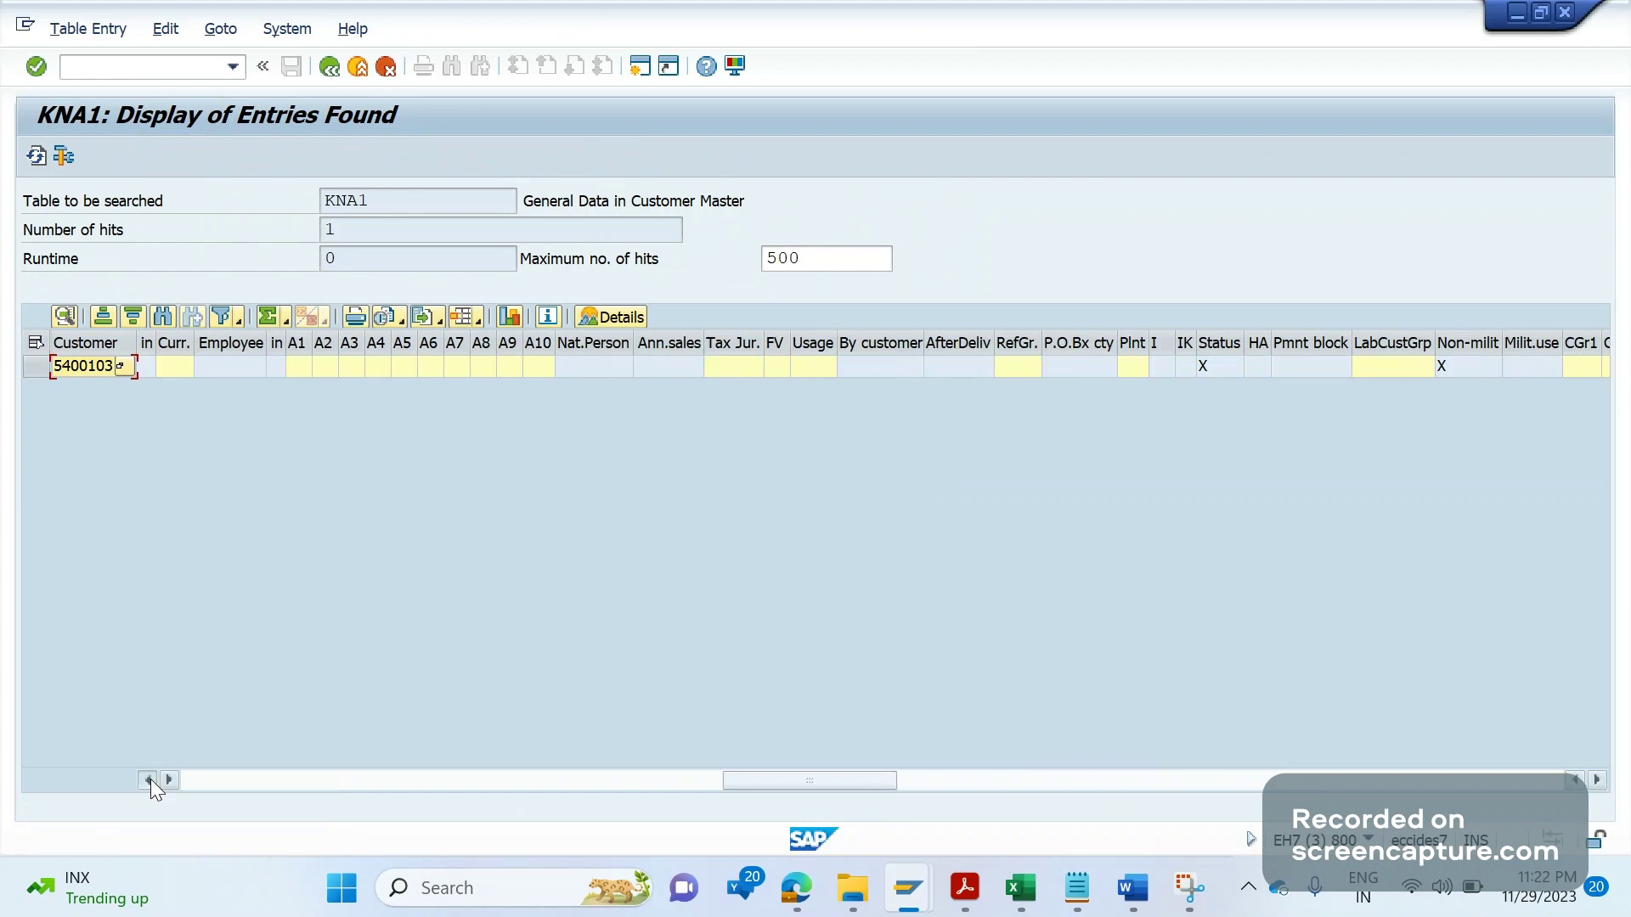
left_click(147, 779)
left_click(148, 779)
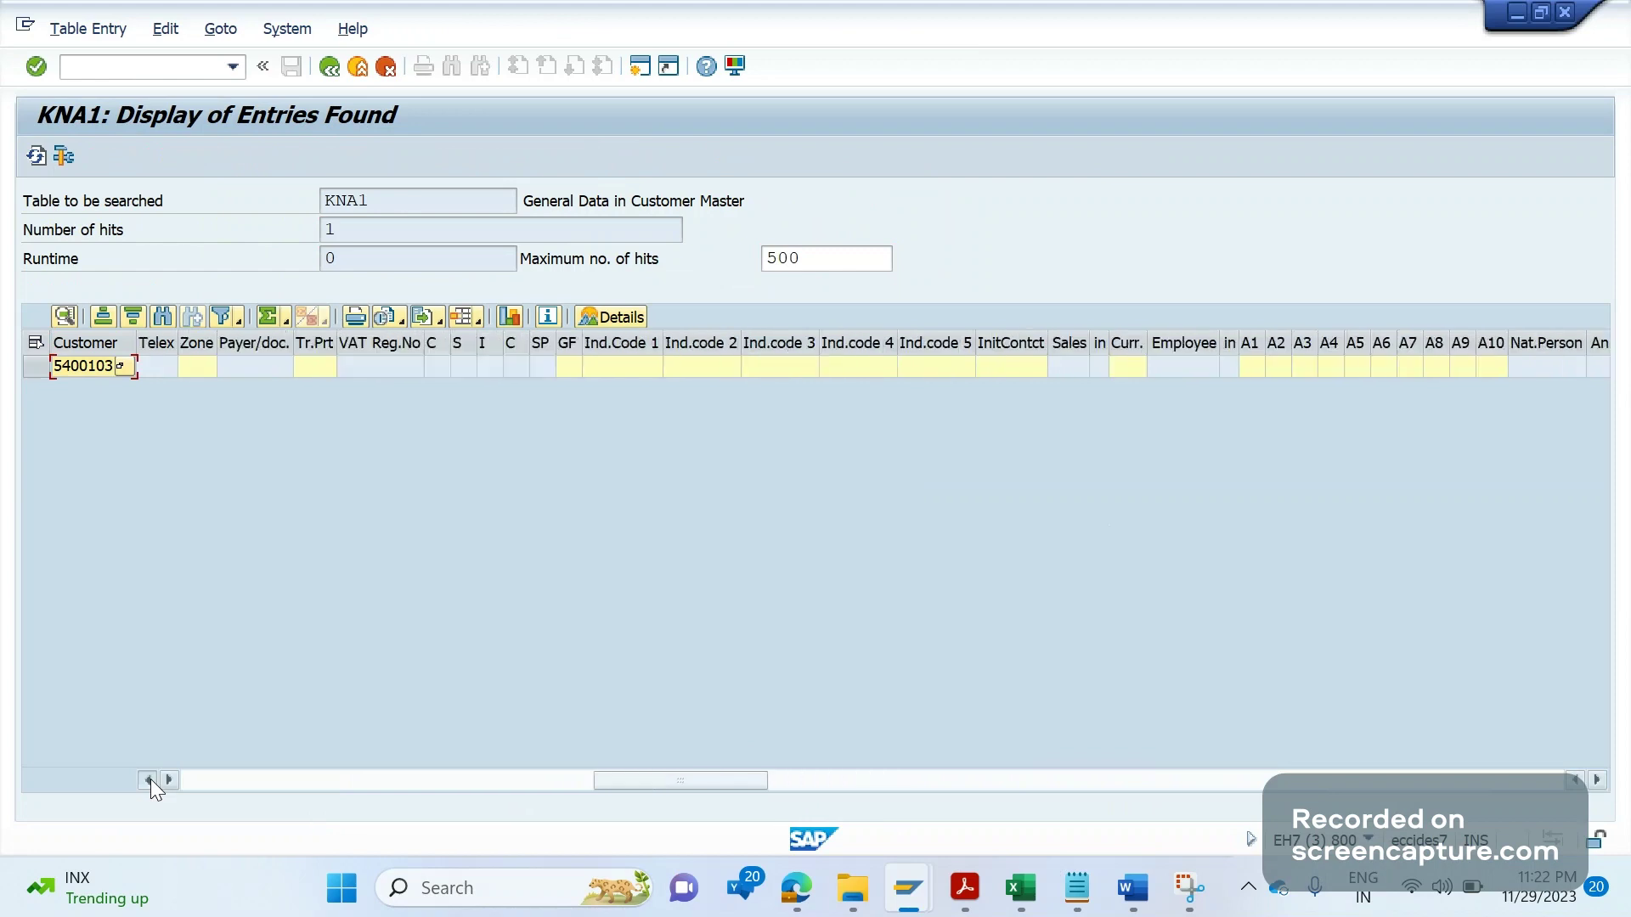
left_click(148, 779)
left_click(147, 779)
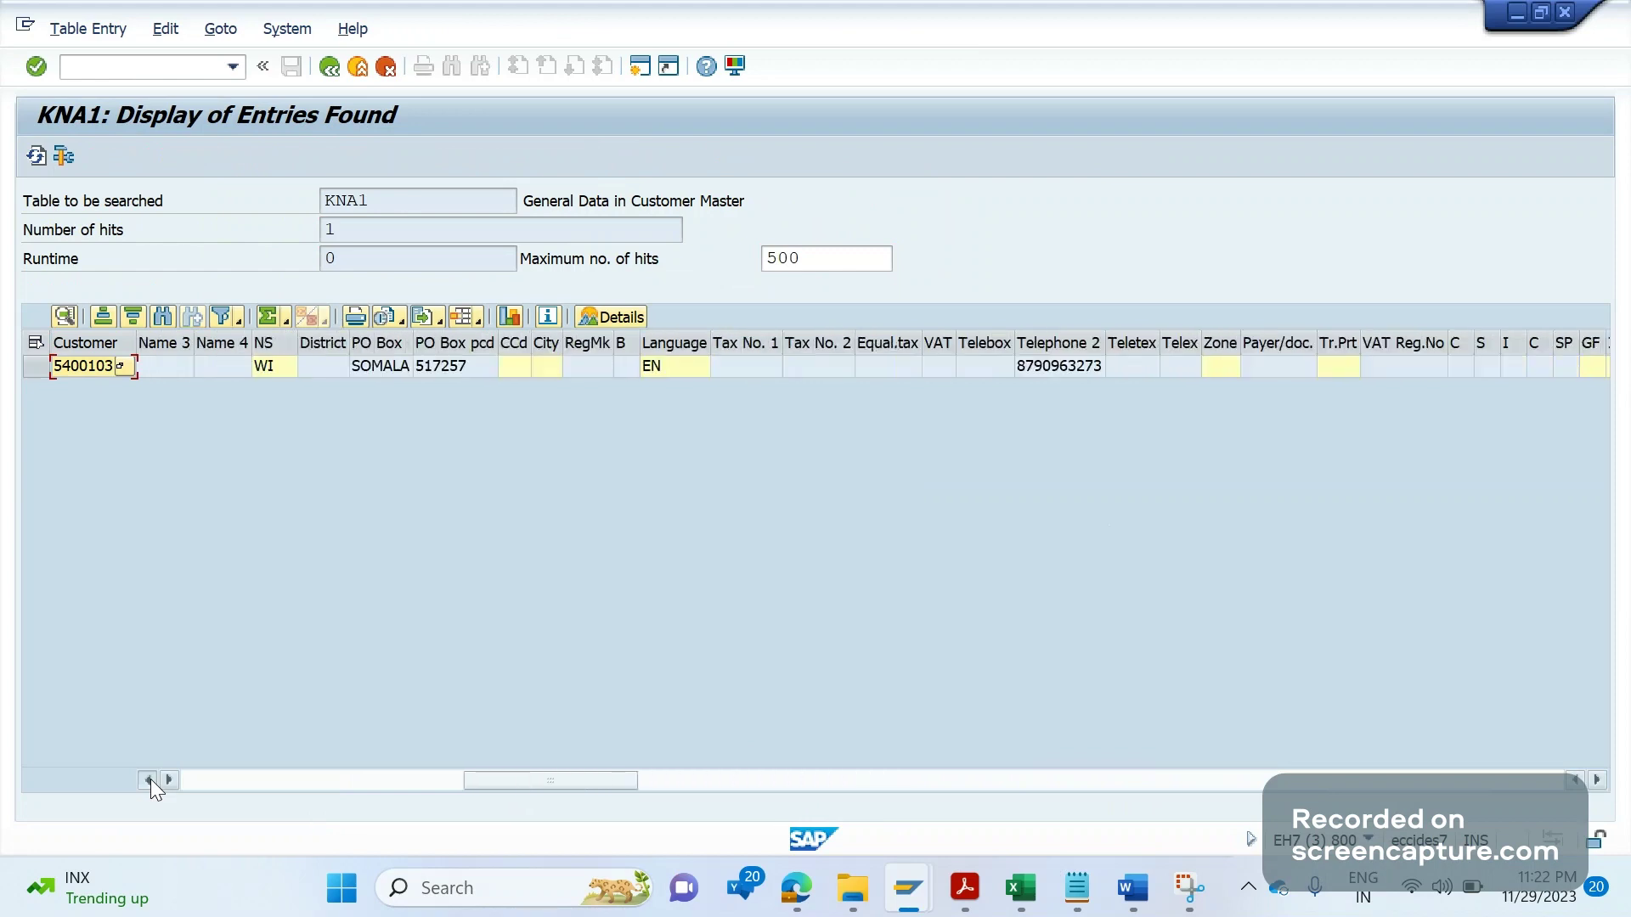
left_click(147, 779)
left_click(148, 779)
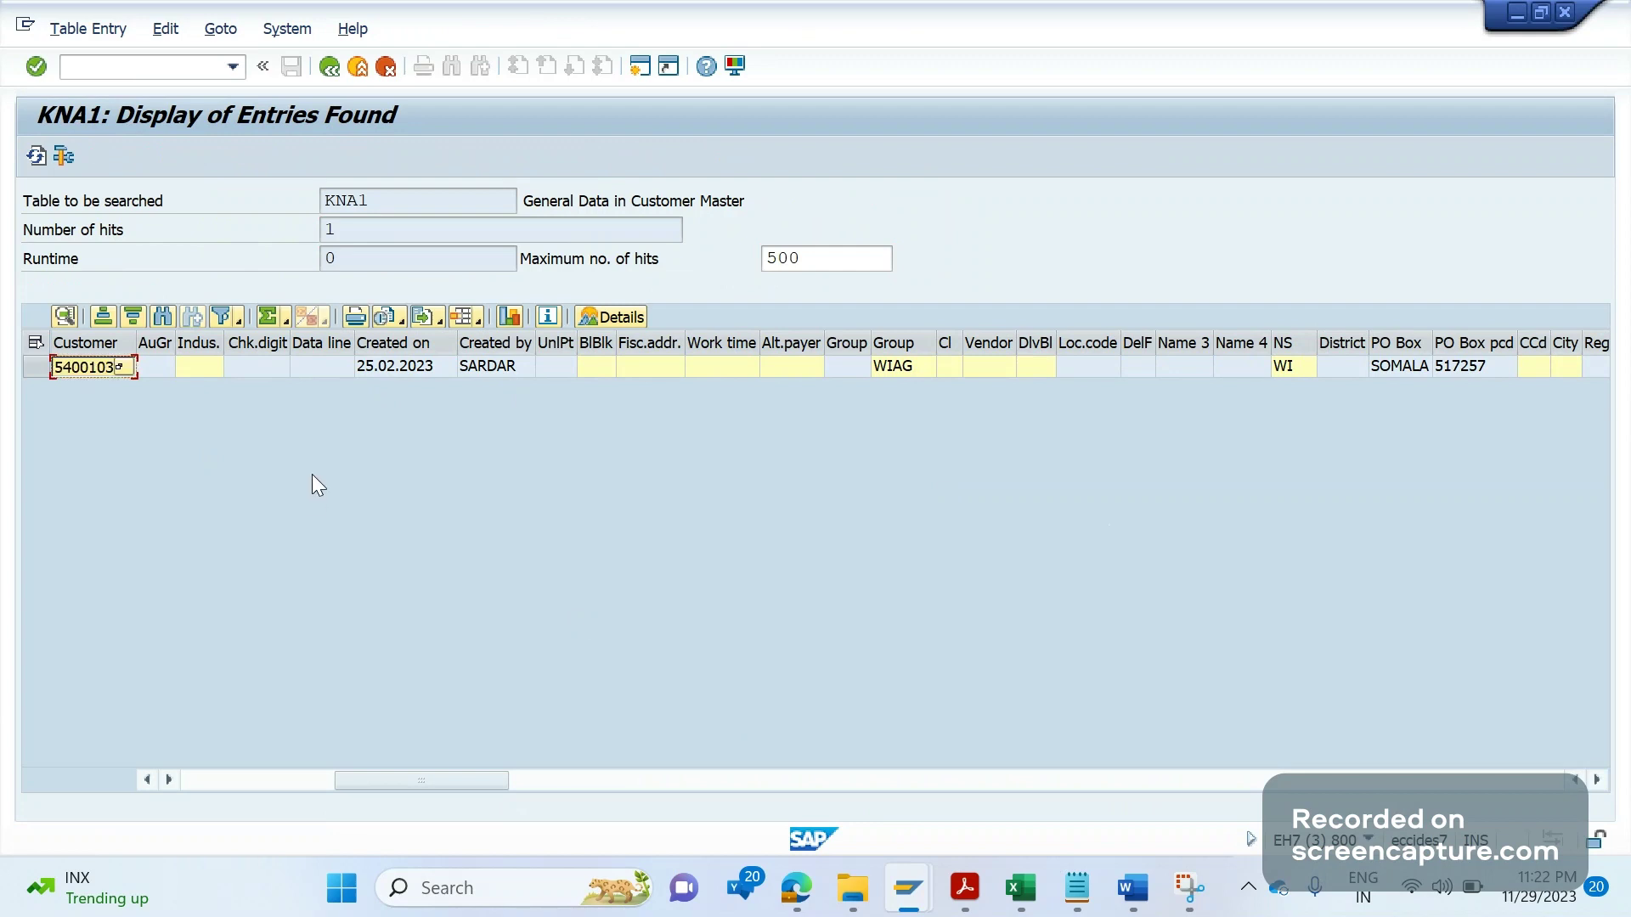
Step: Open table VBAK, find the field KUNNR, and search for sales documents with the sold-to party's customer number
left_click(330, 67)
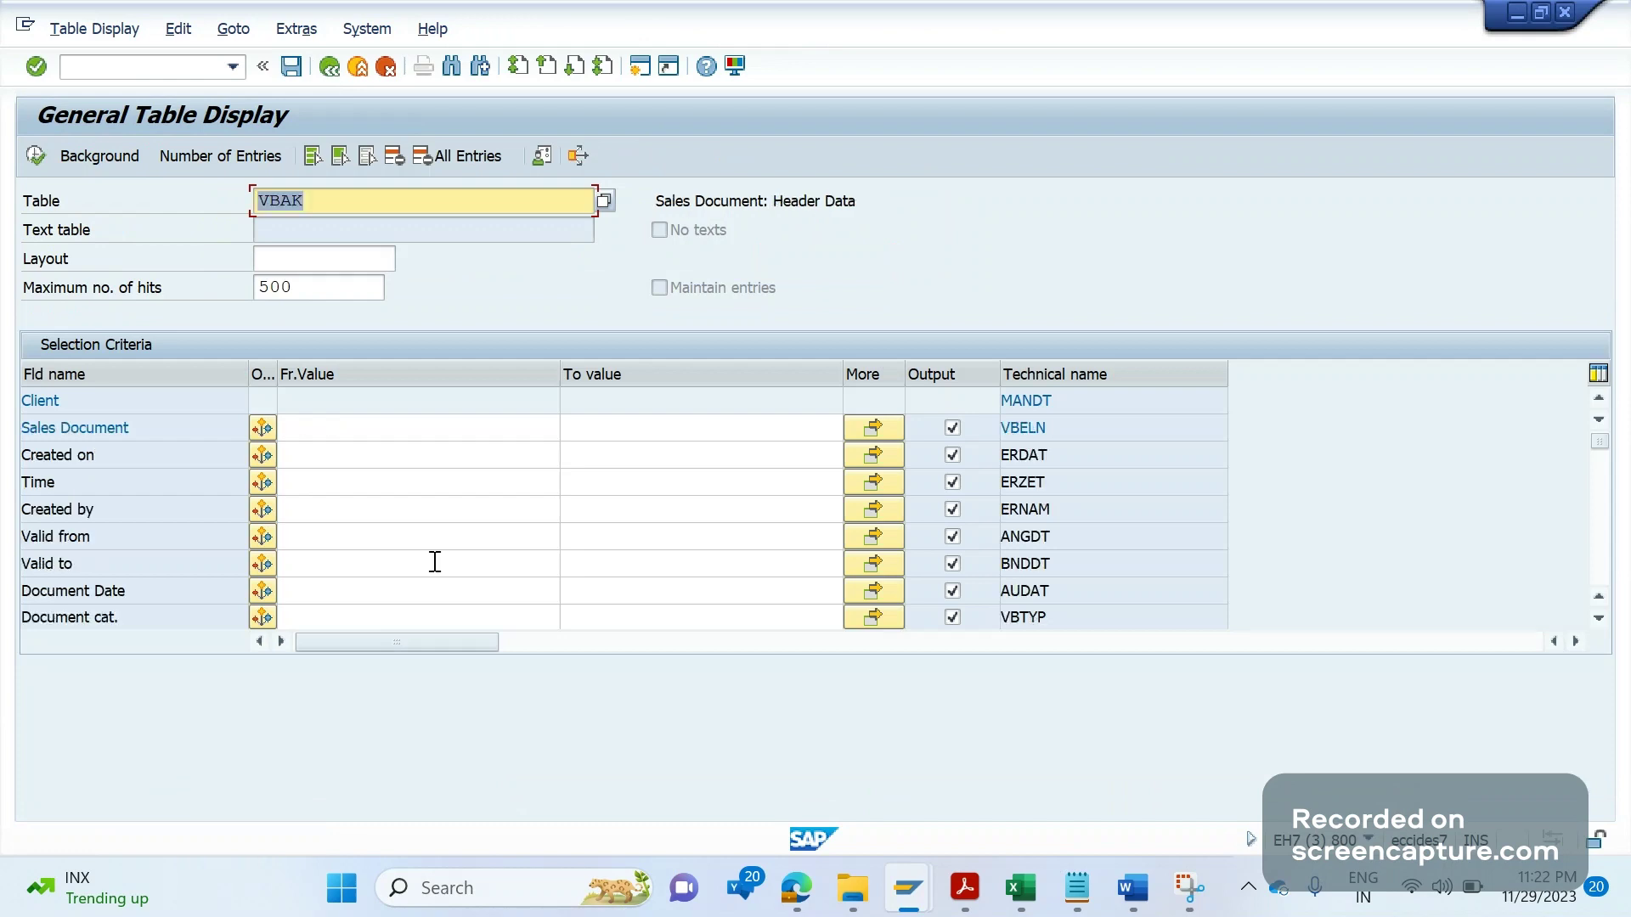
key("ctrl+f")
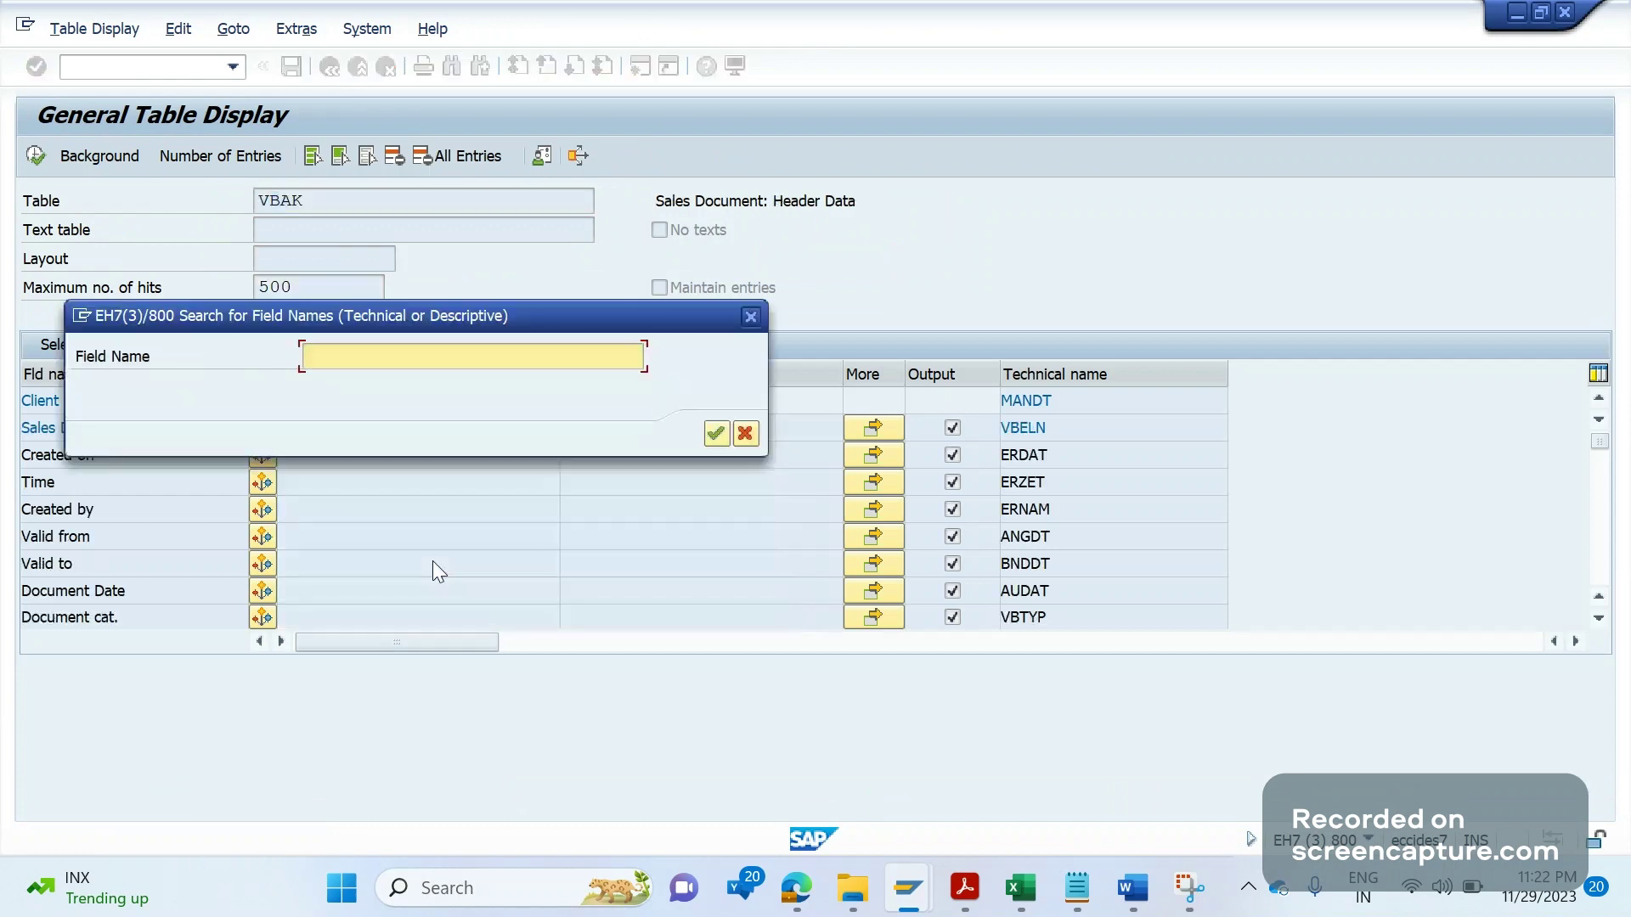
type("KUNNR")
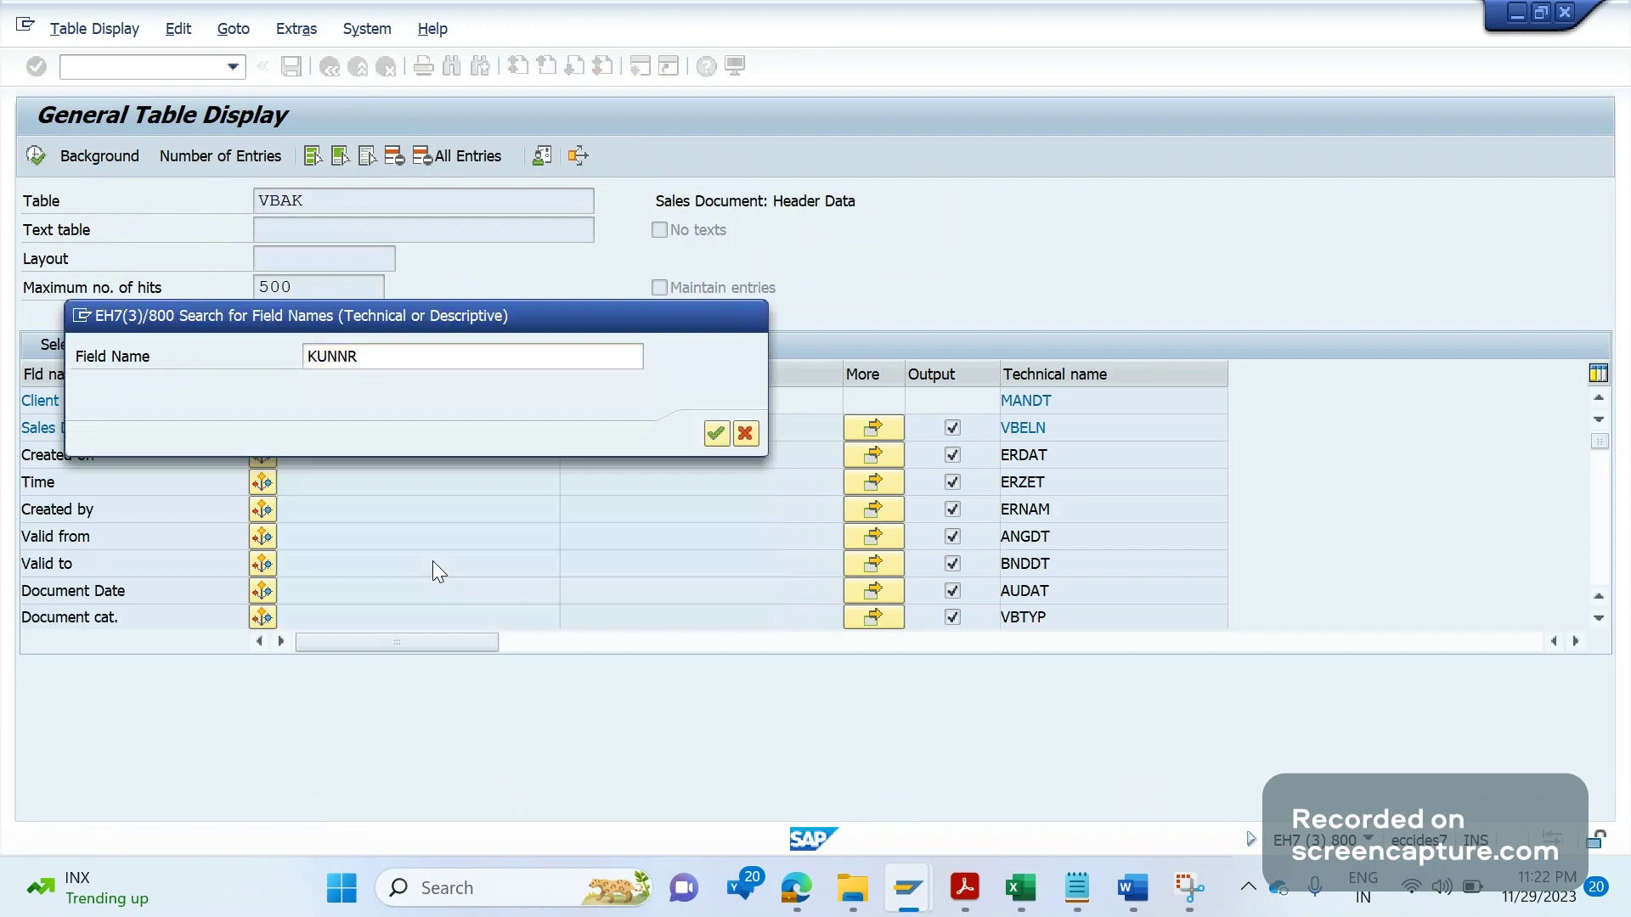
key("Return")
left_click(339, 398)
type("5400103")
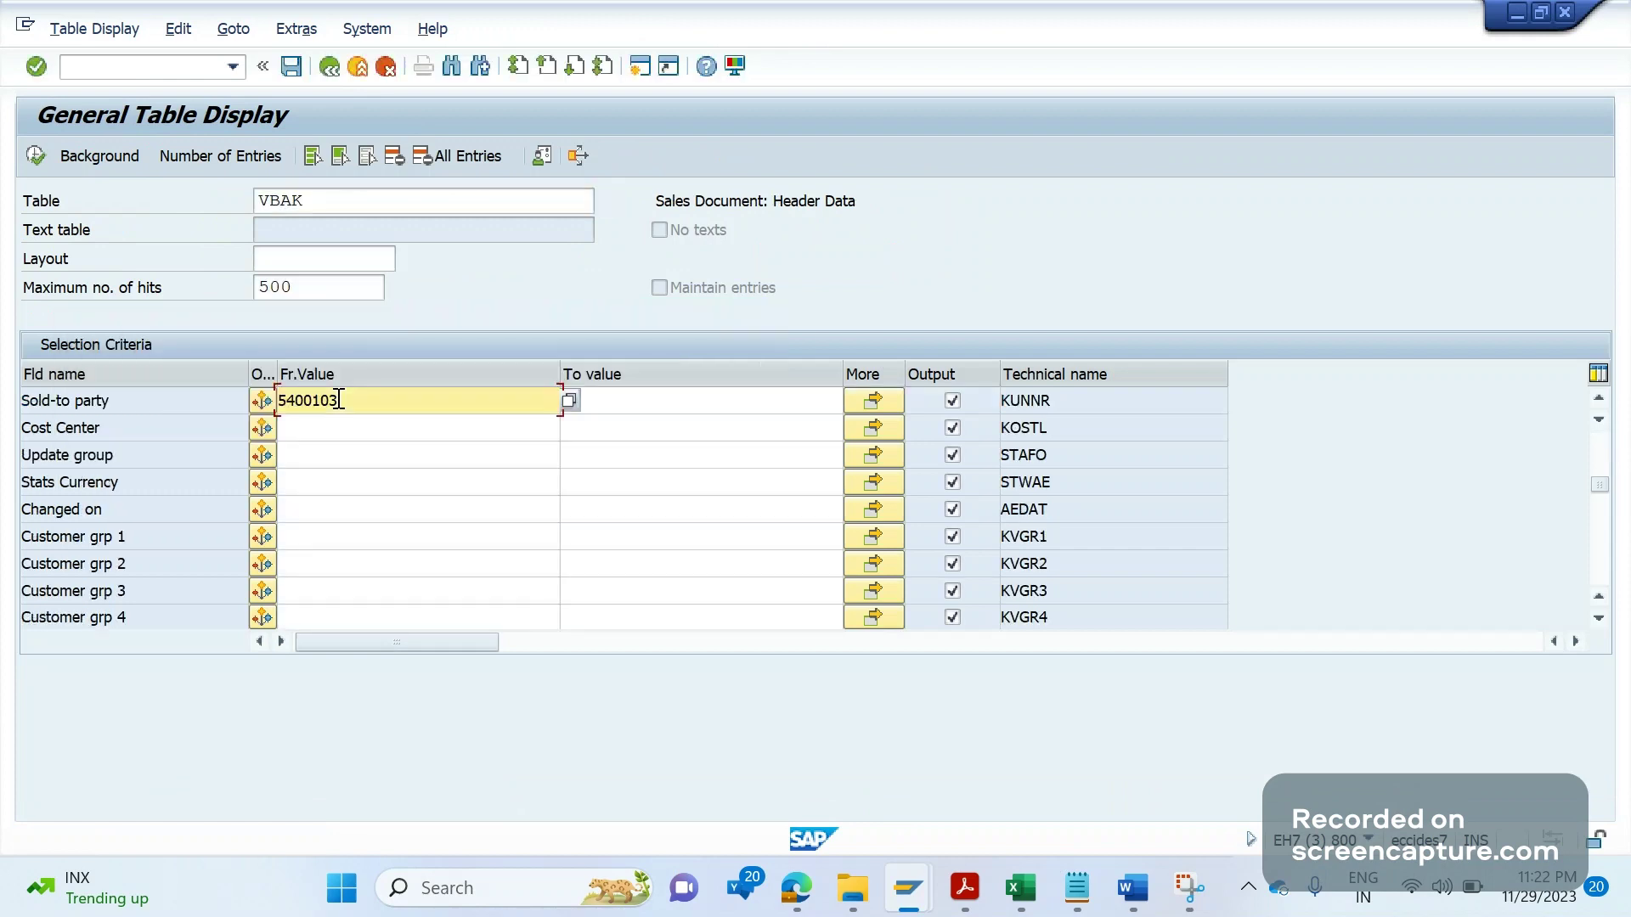
key("F8")
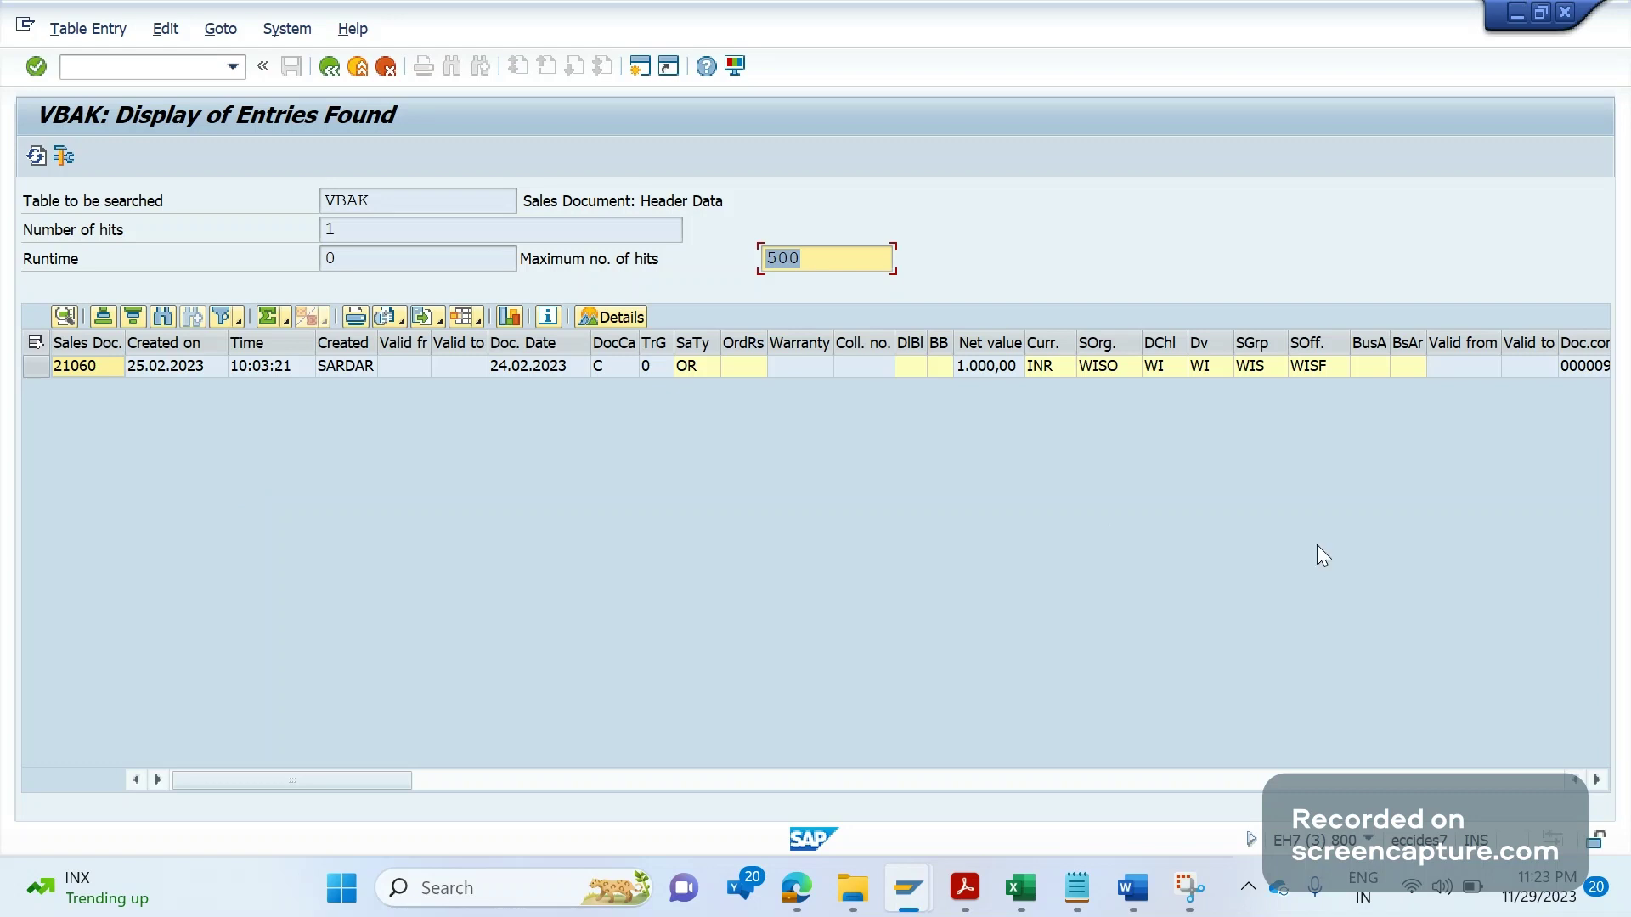
Step: Open the detailed display of the VBAK entry found and check its pricing procedure field KALSM
left_click(1604, 790)
left_click(1603, 791)
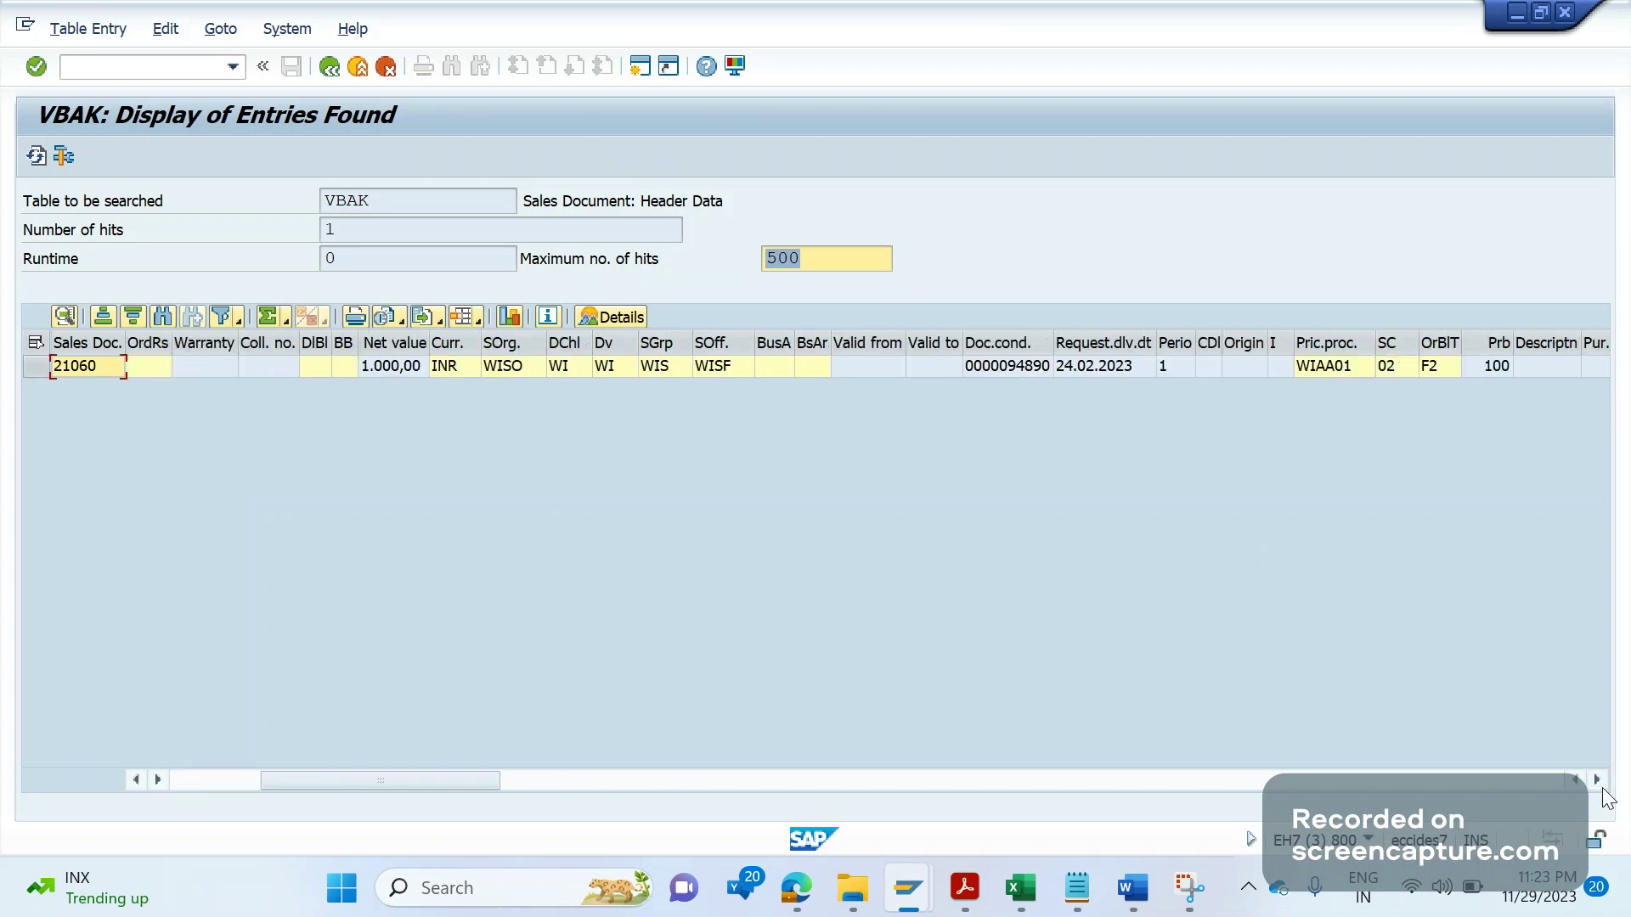
double_click(1322, 366)
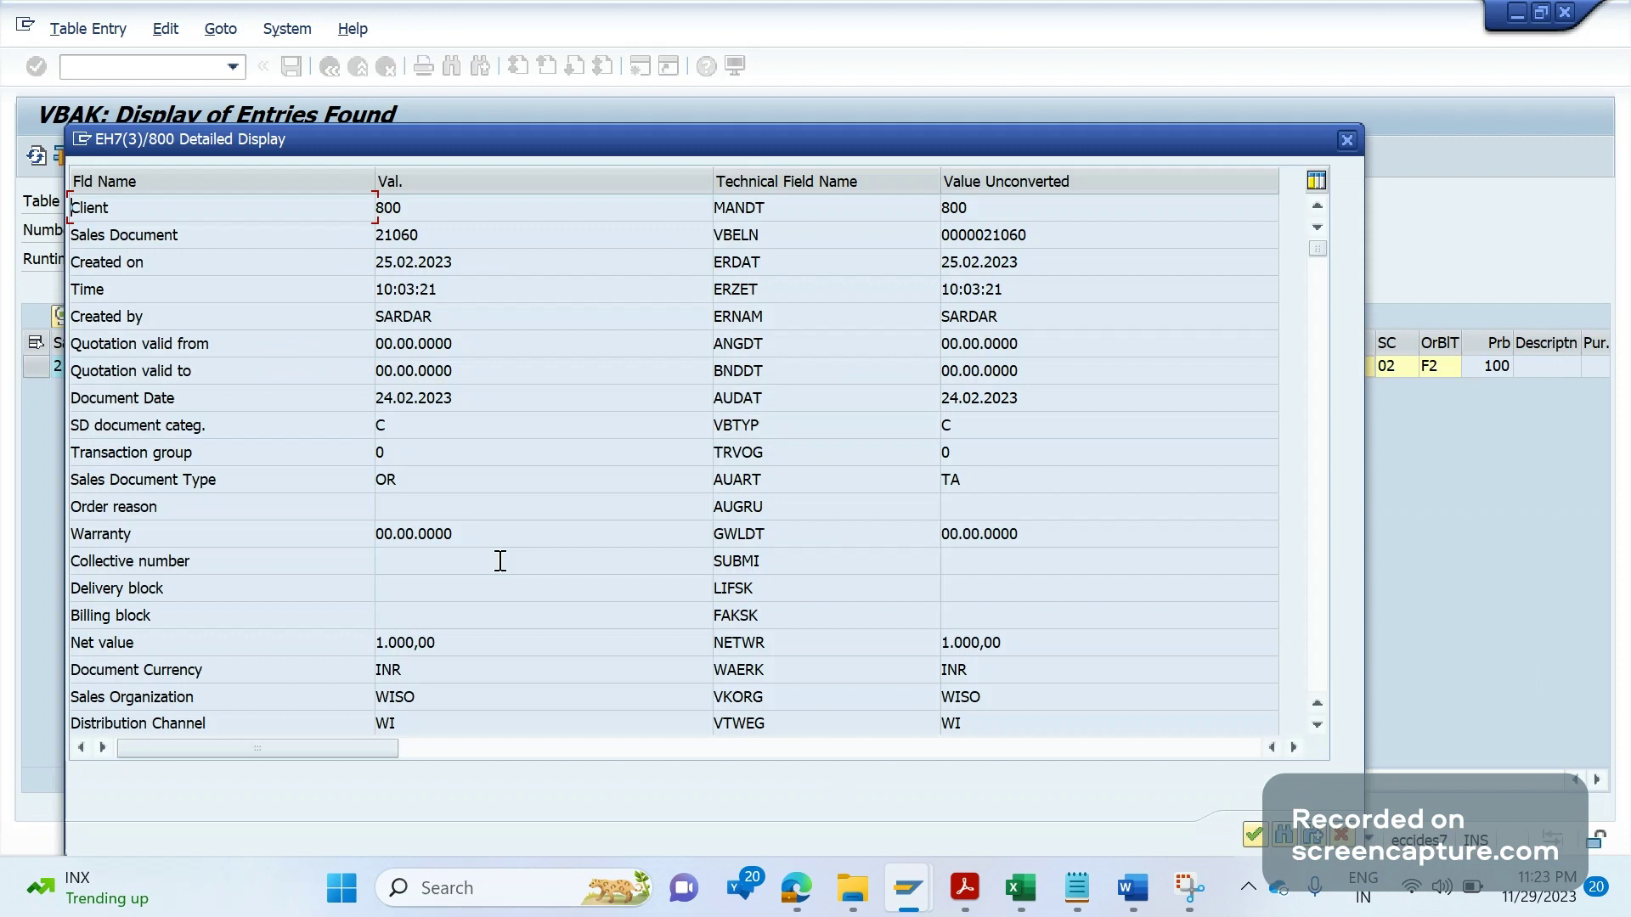
left_click(553, 633)
scroll(553, 633, "down", 5)
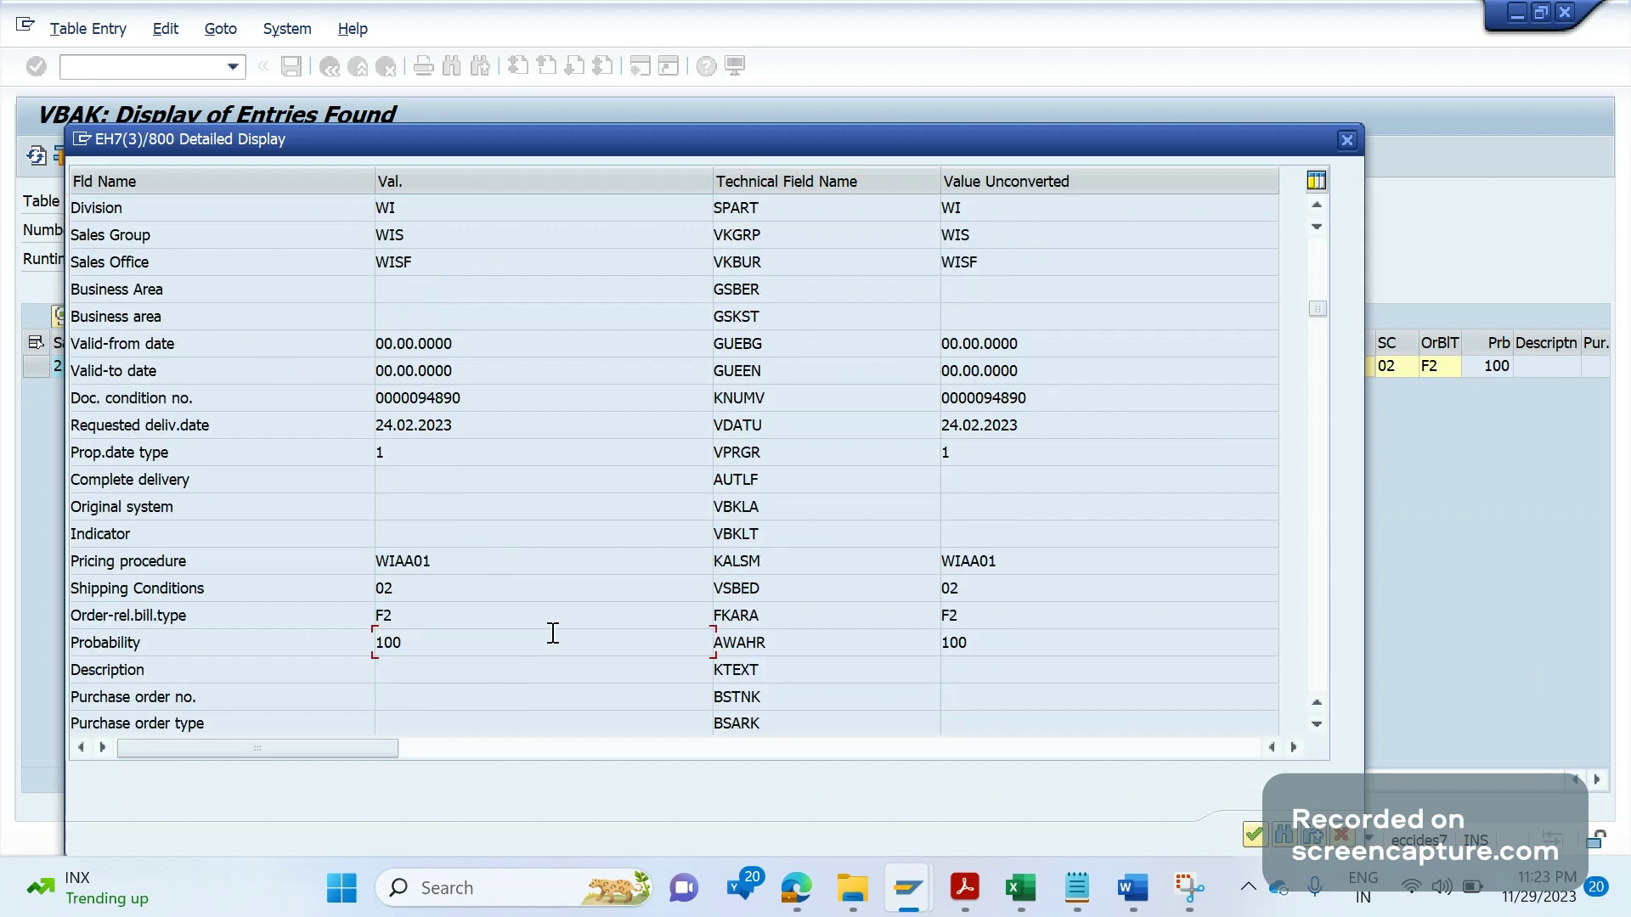
left_click_drag(187, 562, 70, 565)
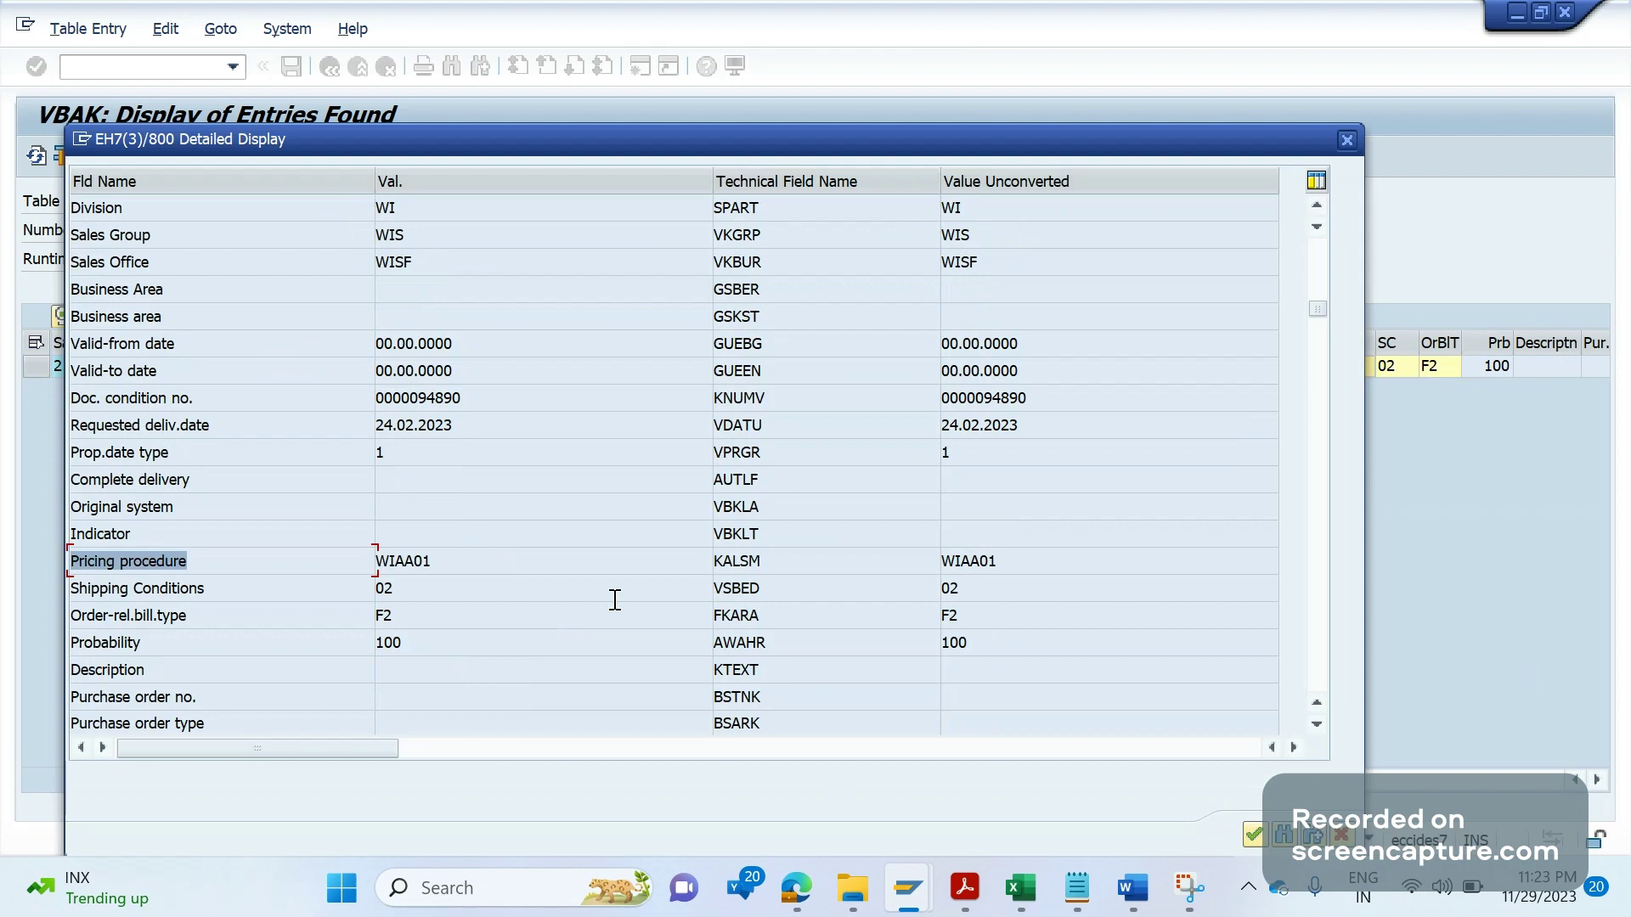
double_click(823, 561)
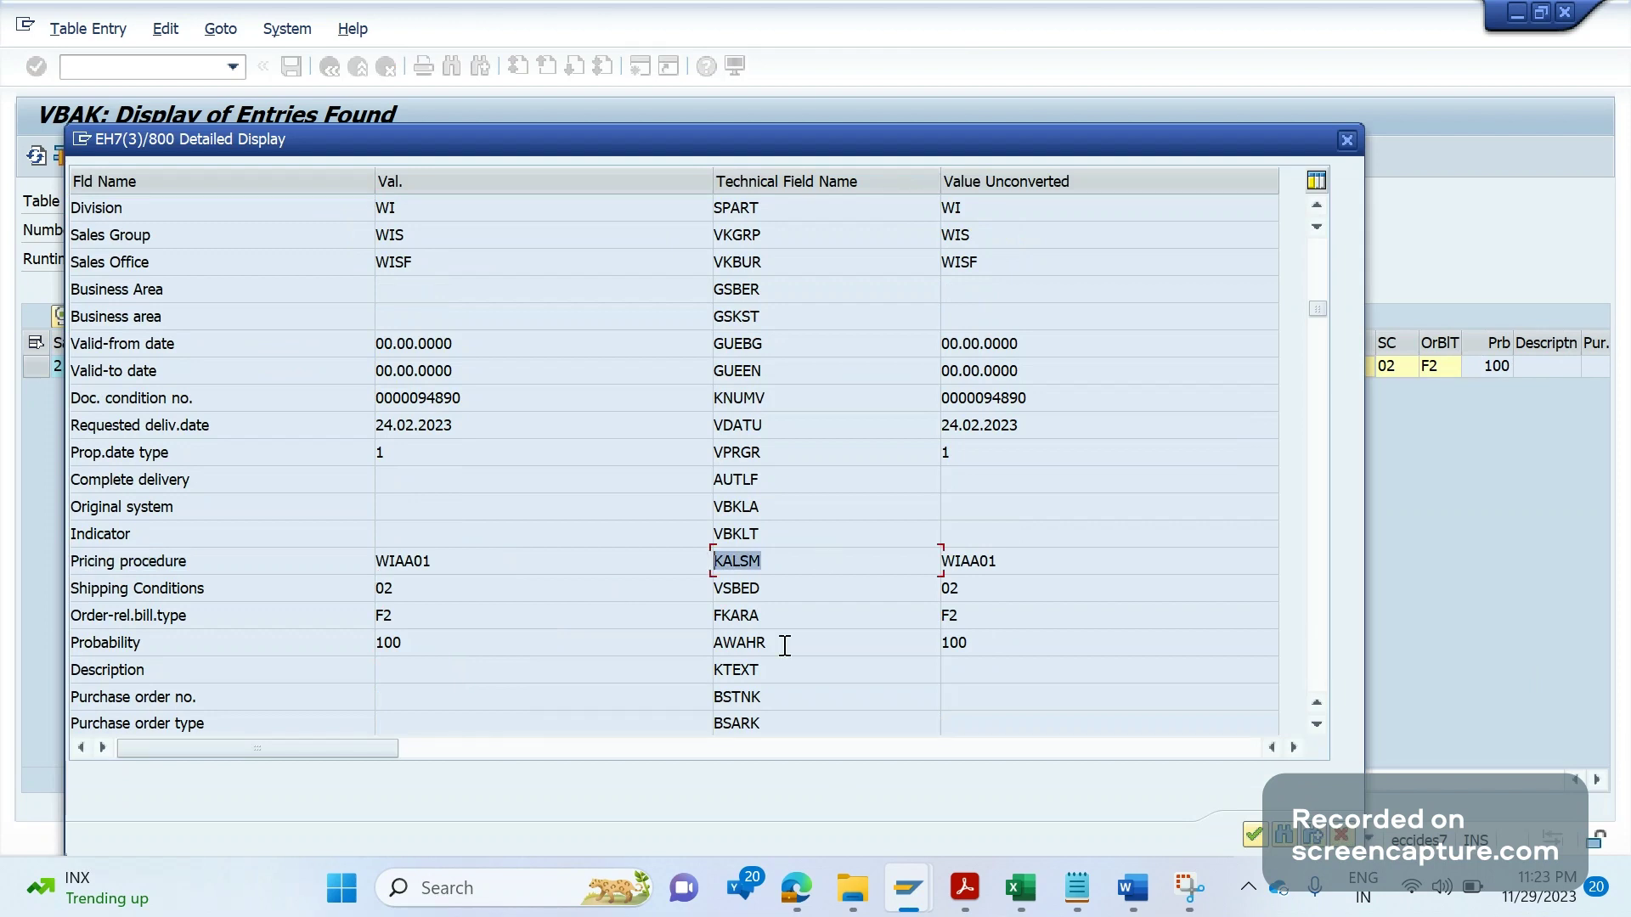
Step: In the T683V session, clear the document and customer pricing procedure criteria and search for pricing procedure WIAA01
left_click(437, 561)
mouse_move(908, 887)
left_click(985, 748)
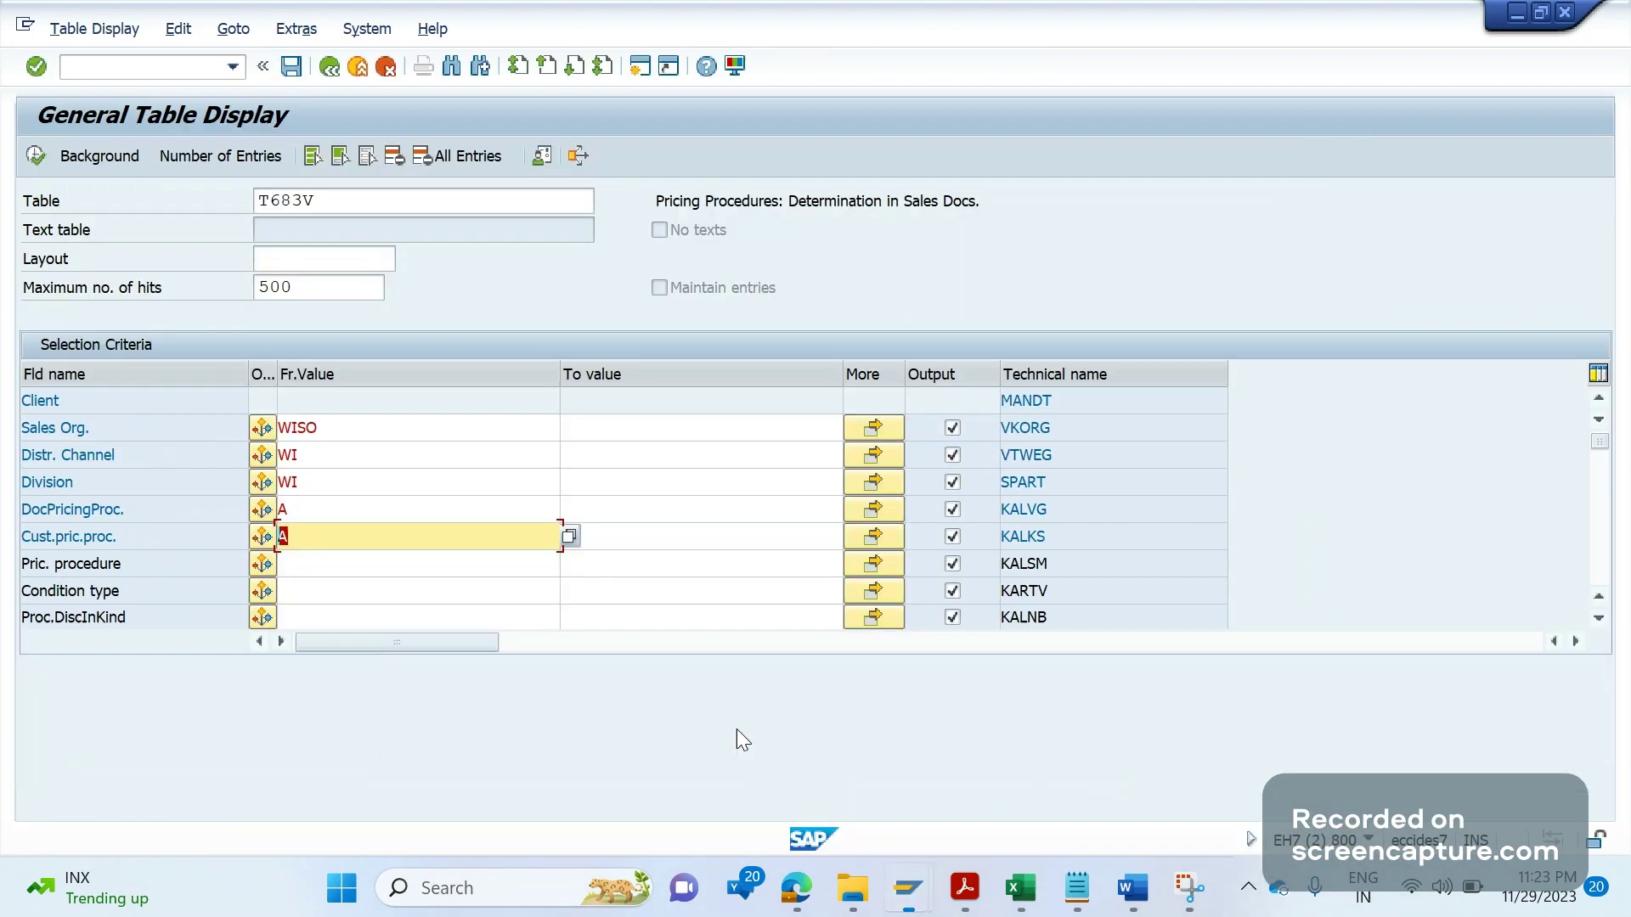
key("Delete")
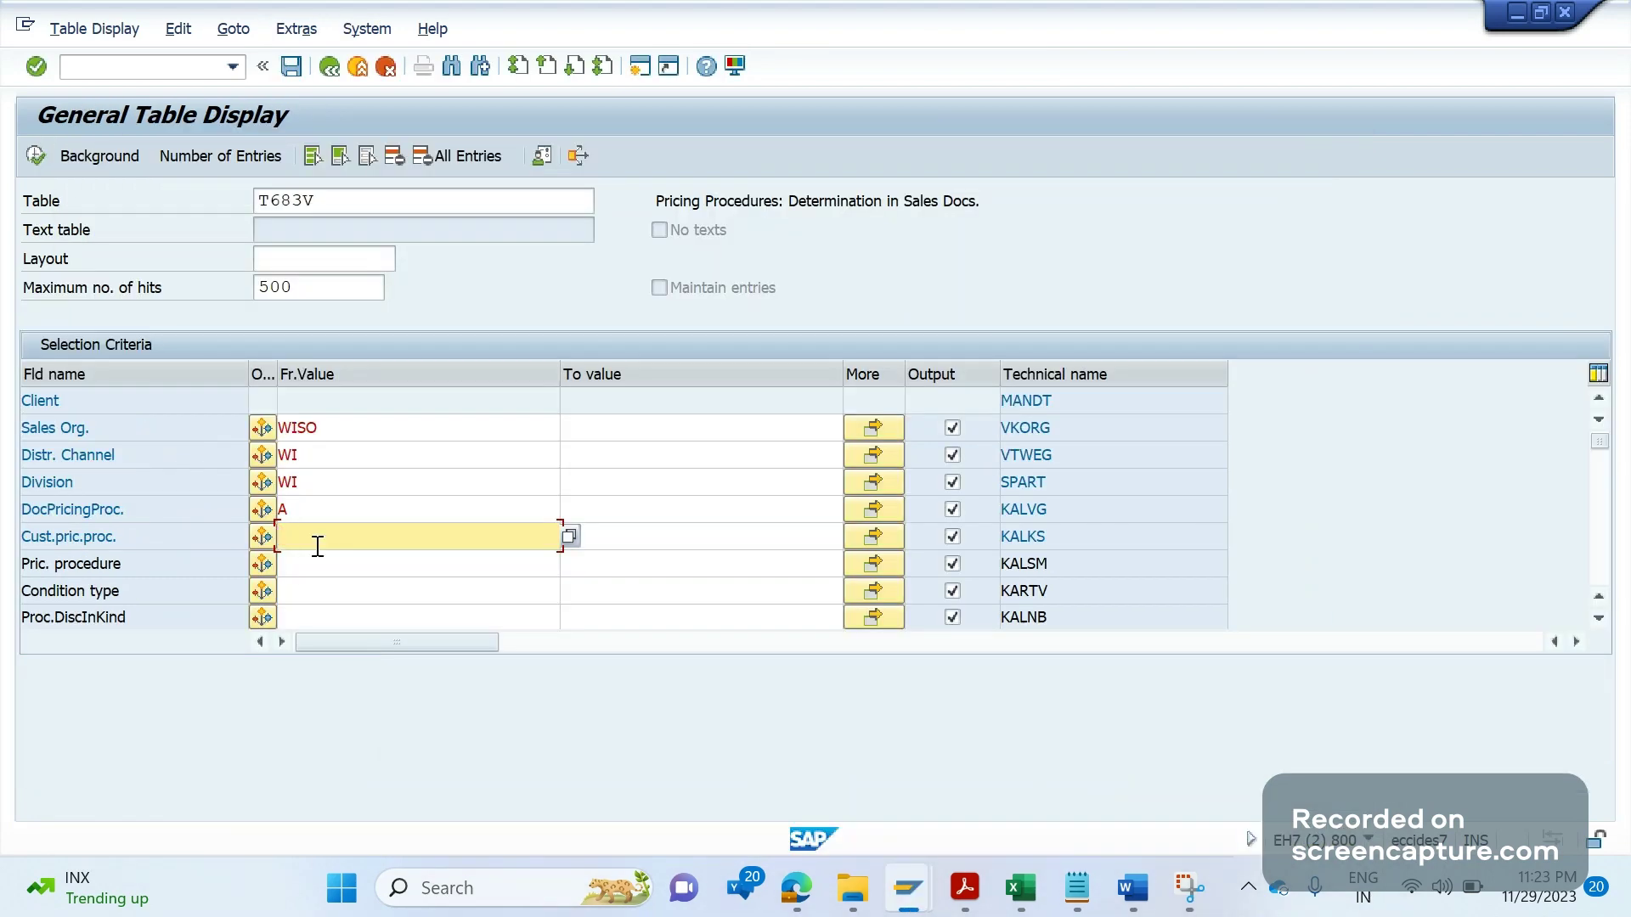
key("Up")
key("Delete")
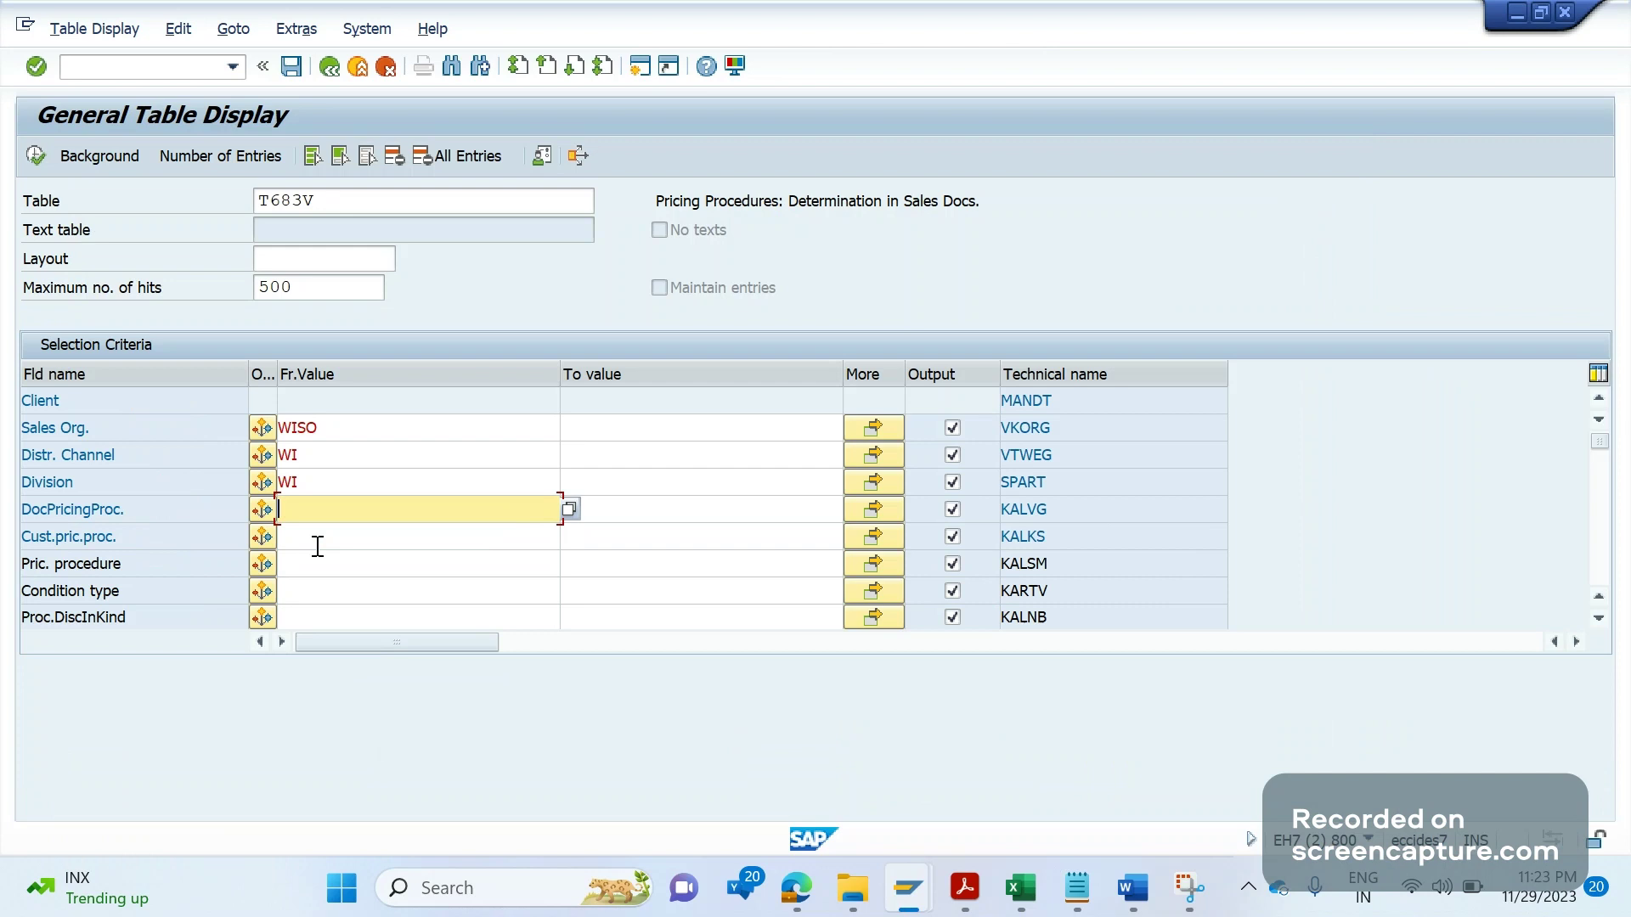
left_click(308, 558)
type("WIAA01")
key("F8")
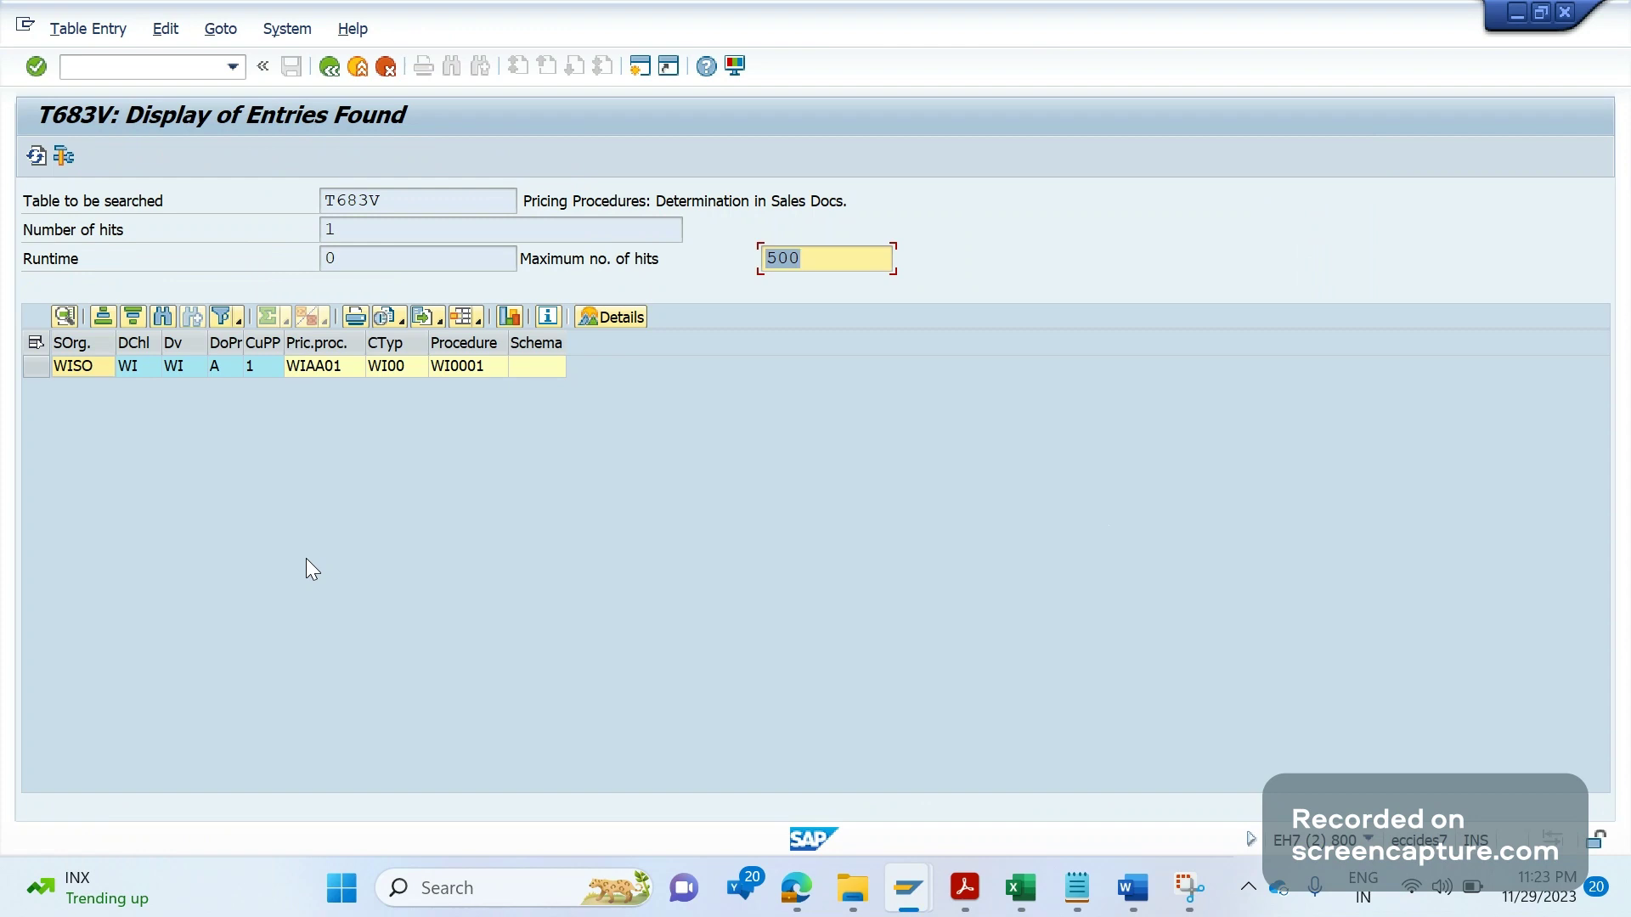
Step: Display the details of the sales order's pricing error and compare its keys with the T683V entry found
left_click(924, 909)
left_click(762, 771)
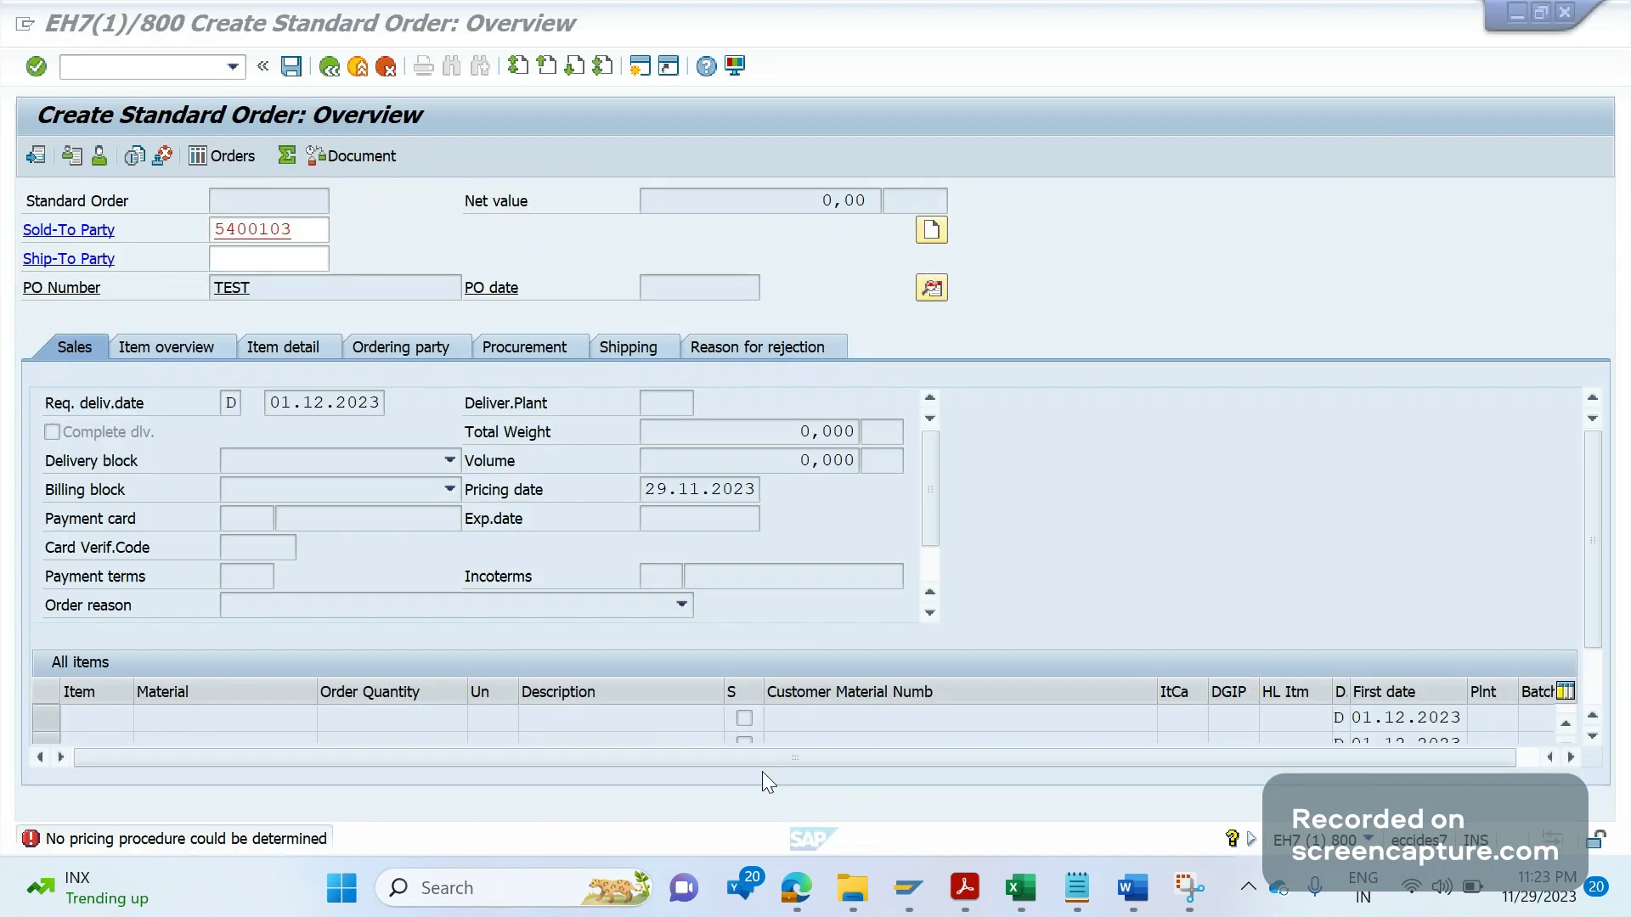
double_click(276, 838)
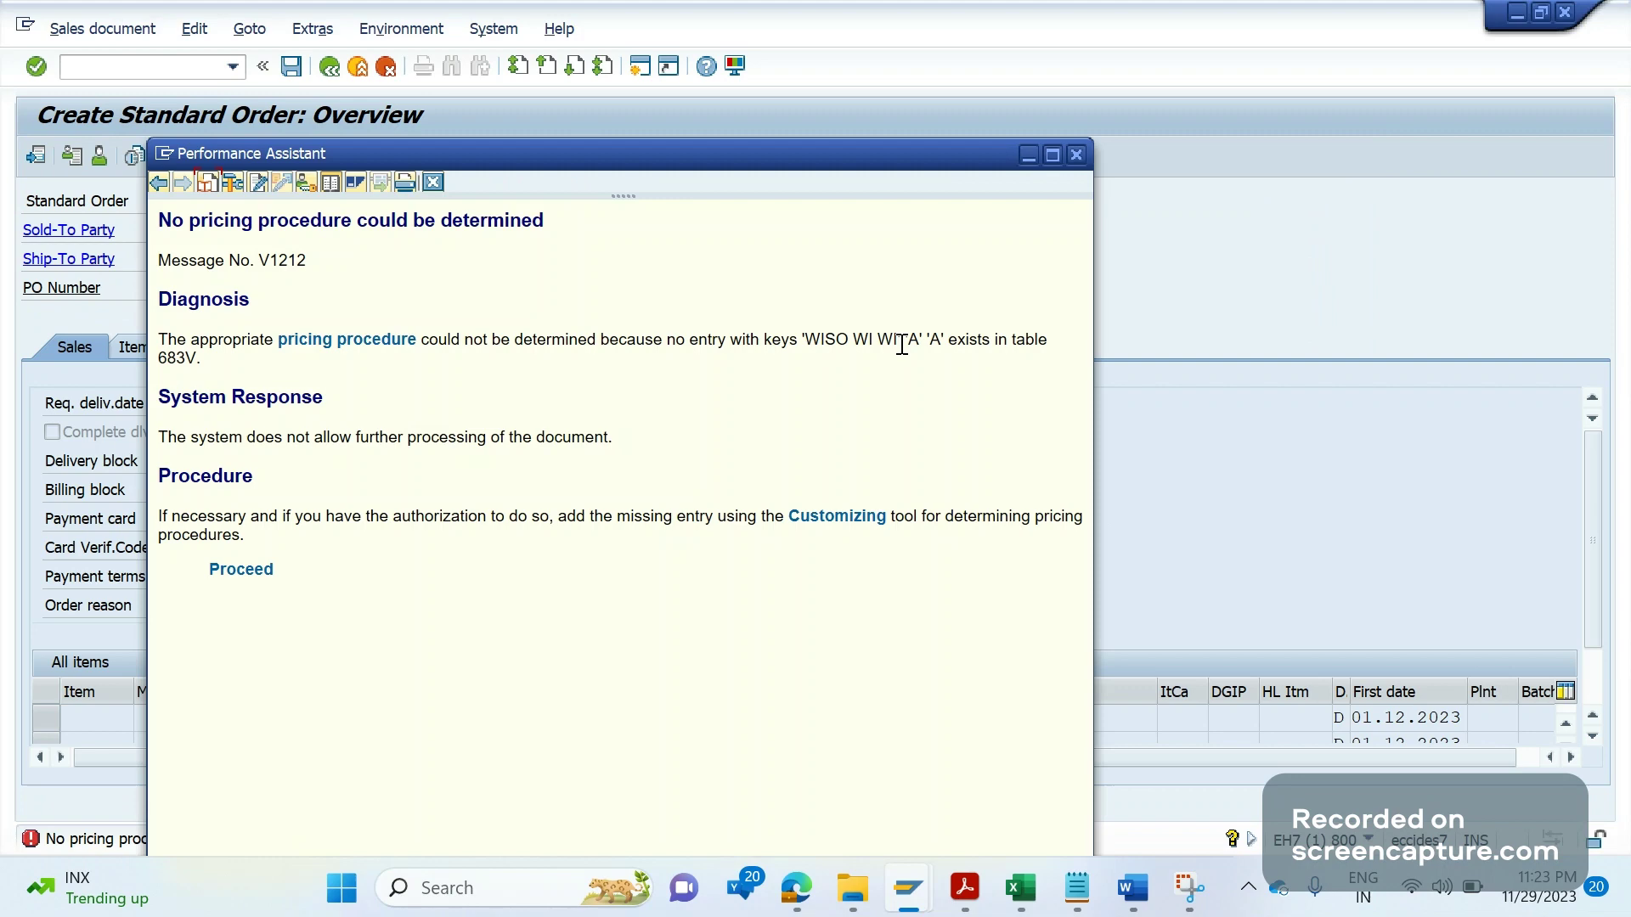
key("alt+Tab")
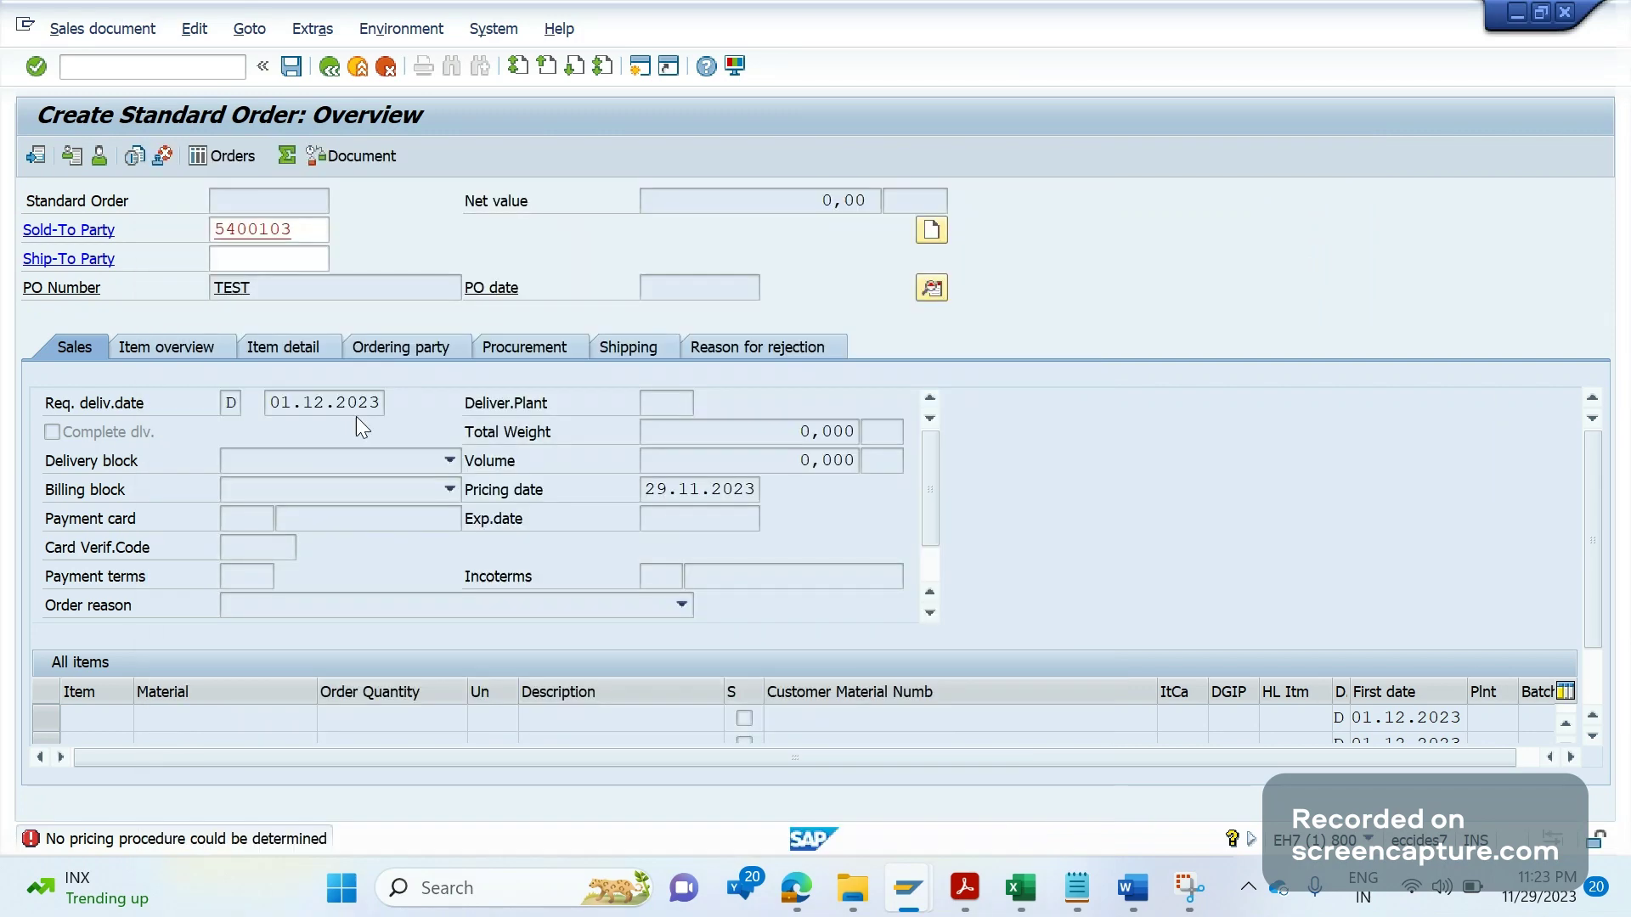
key("alt+Tab")
key("alt+Tab")
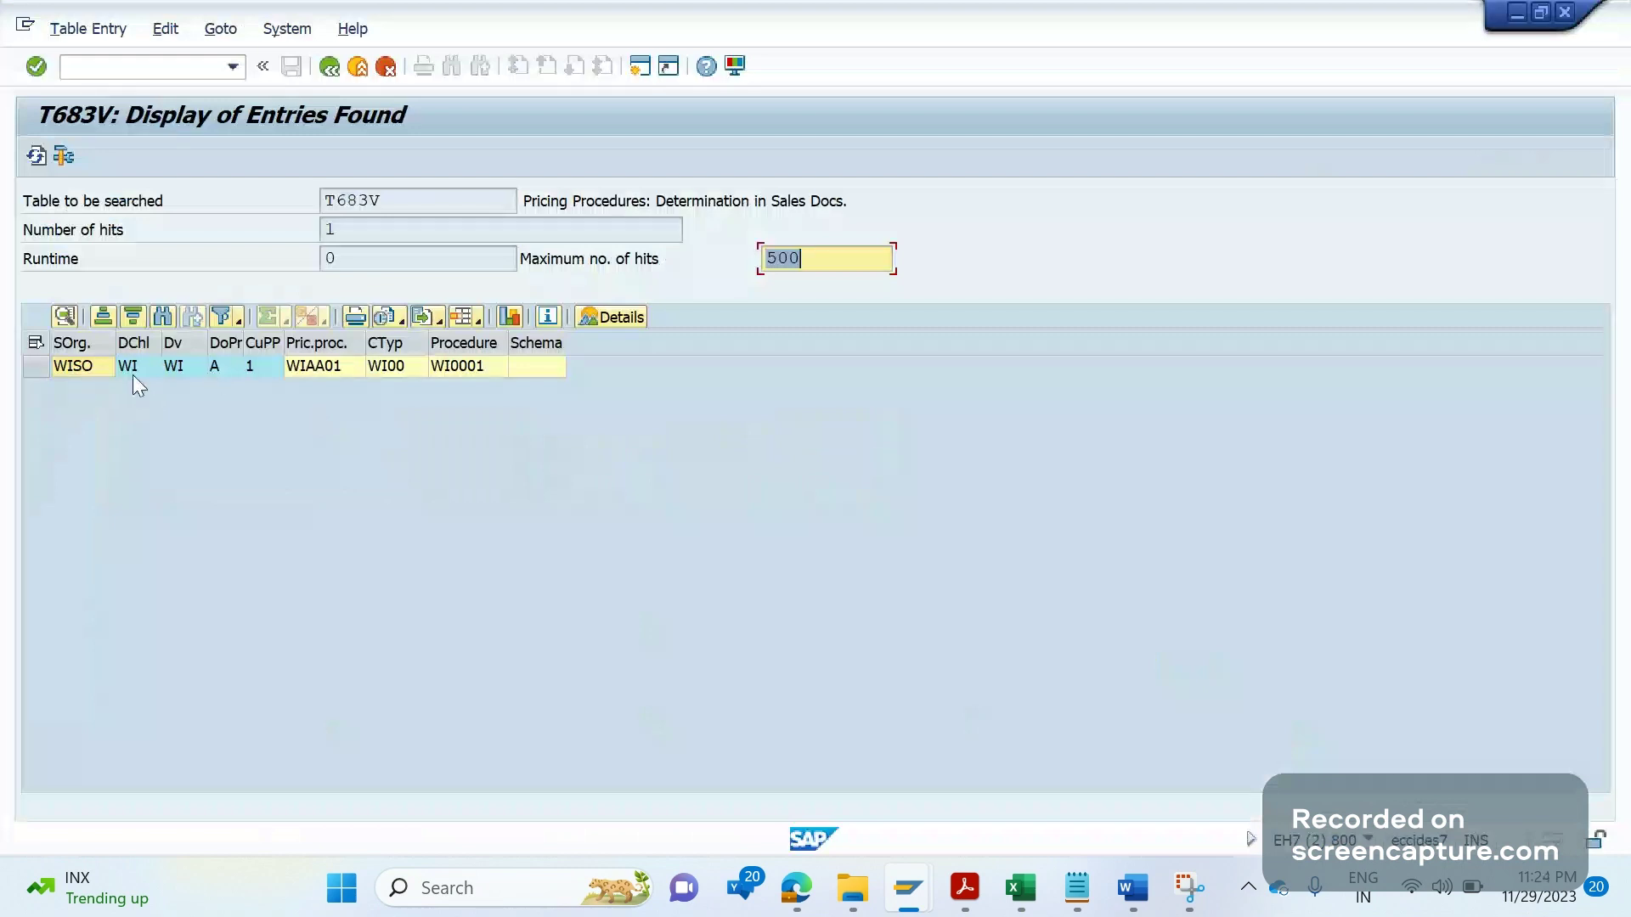
Step: Compare the customer pricing procedure of the T683V entry with the keys listed in the sales order's error details
left_click(257, 369)
key("alt+Tab")
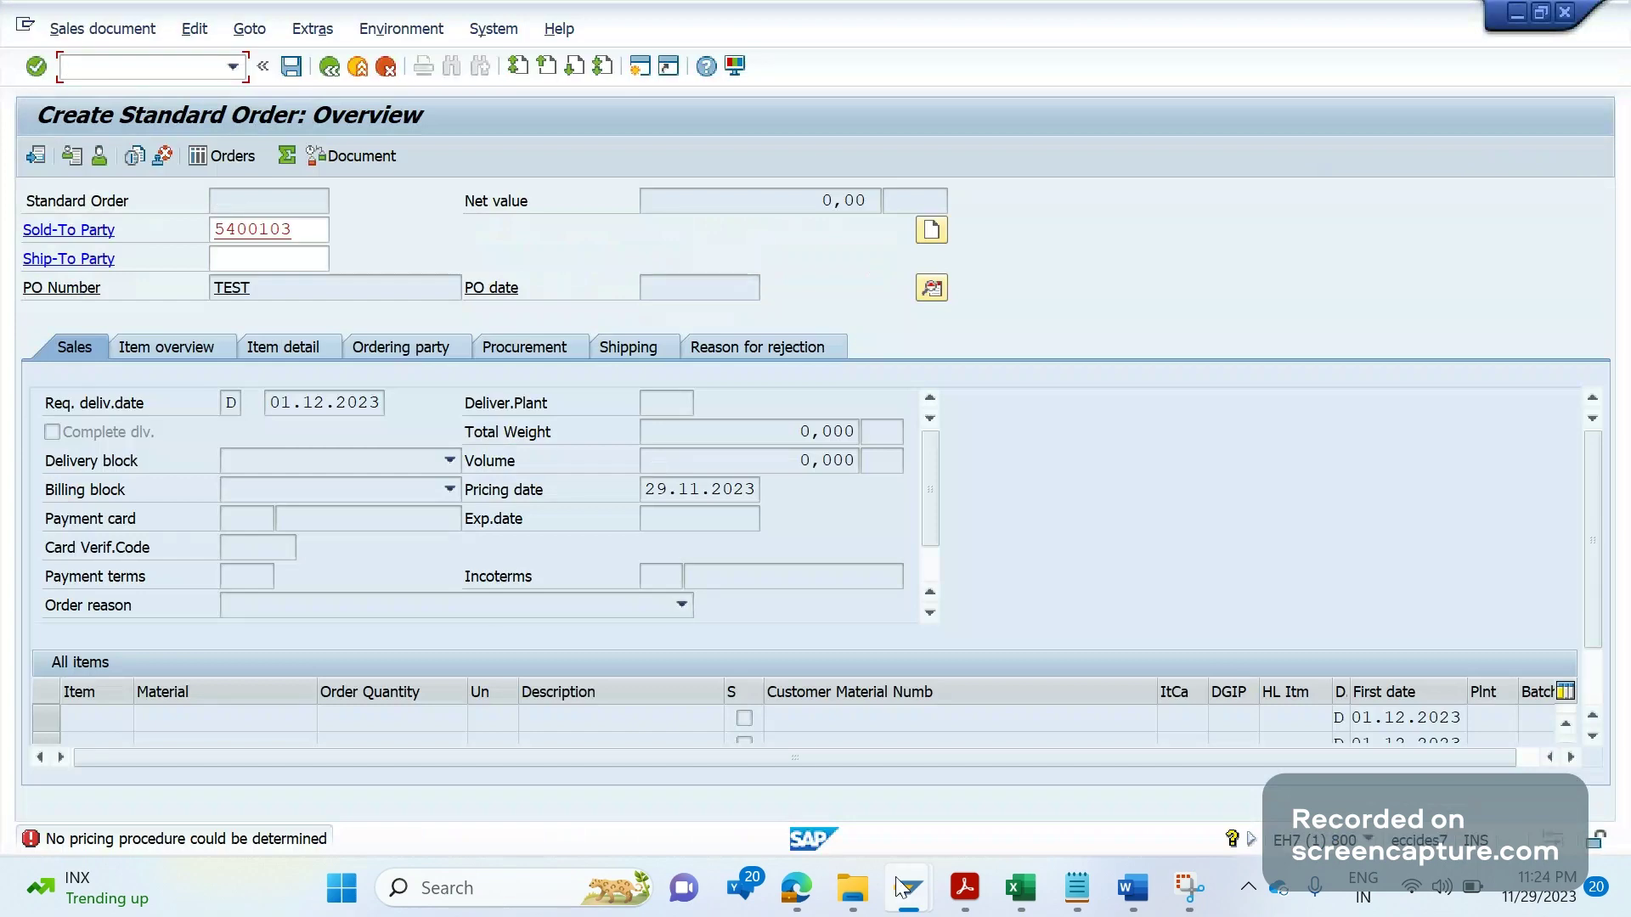
mouse_move(907, 887)
mouse_move(1265, 756)
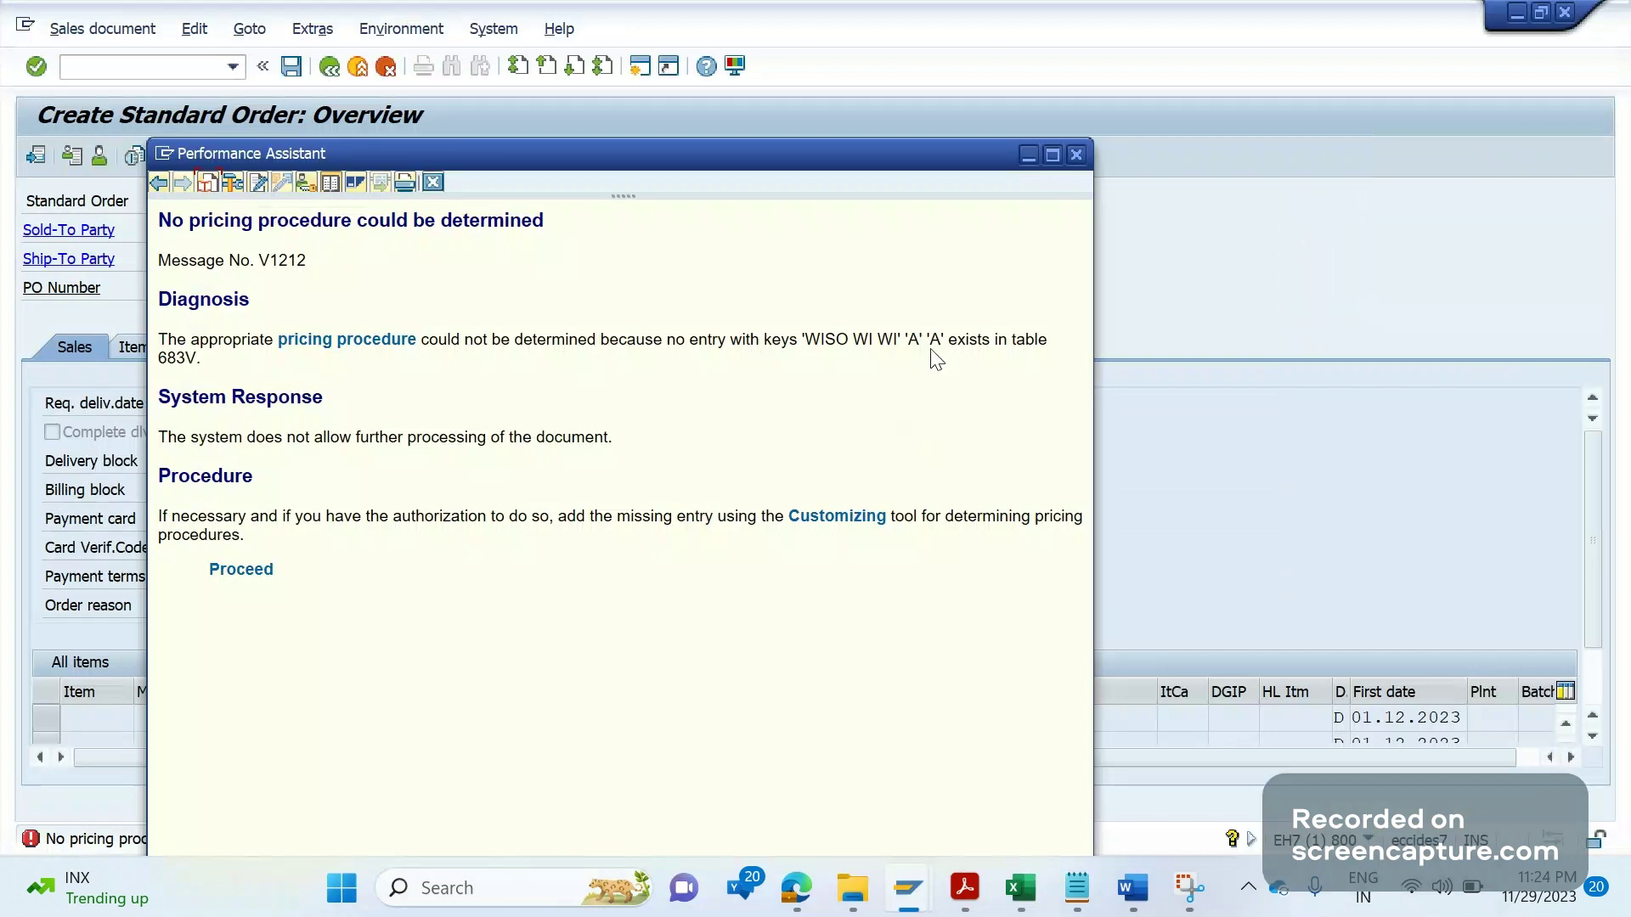
left_click(917, 890)
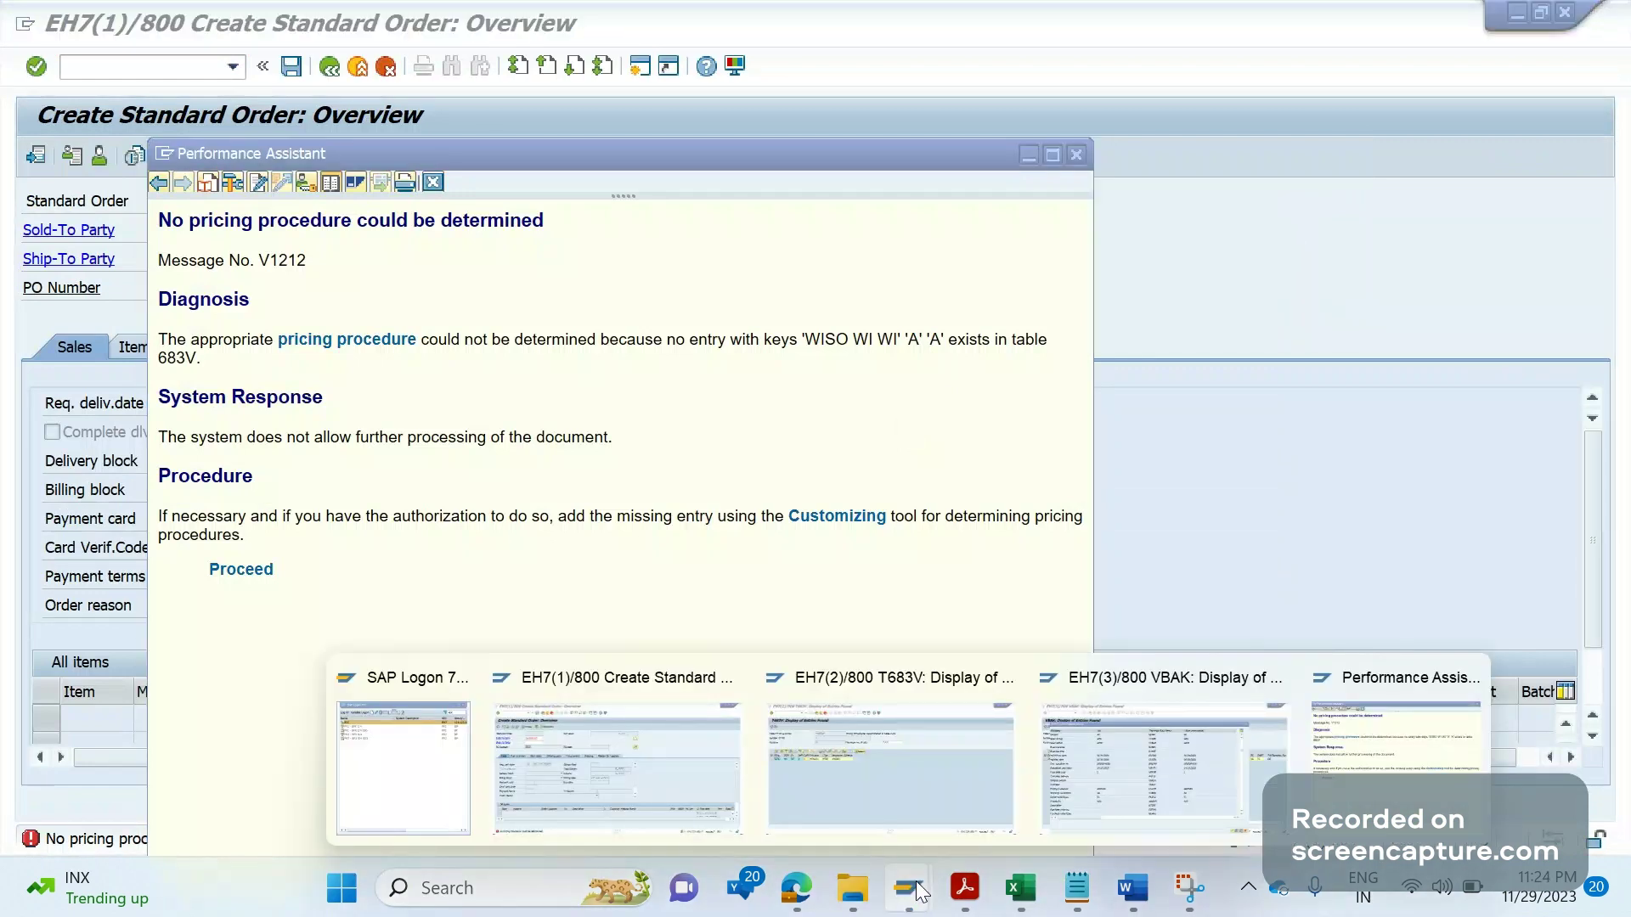
left_click(975, 775)
key("Return")
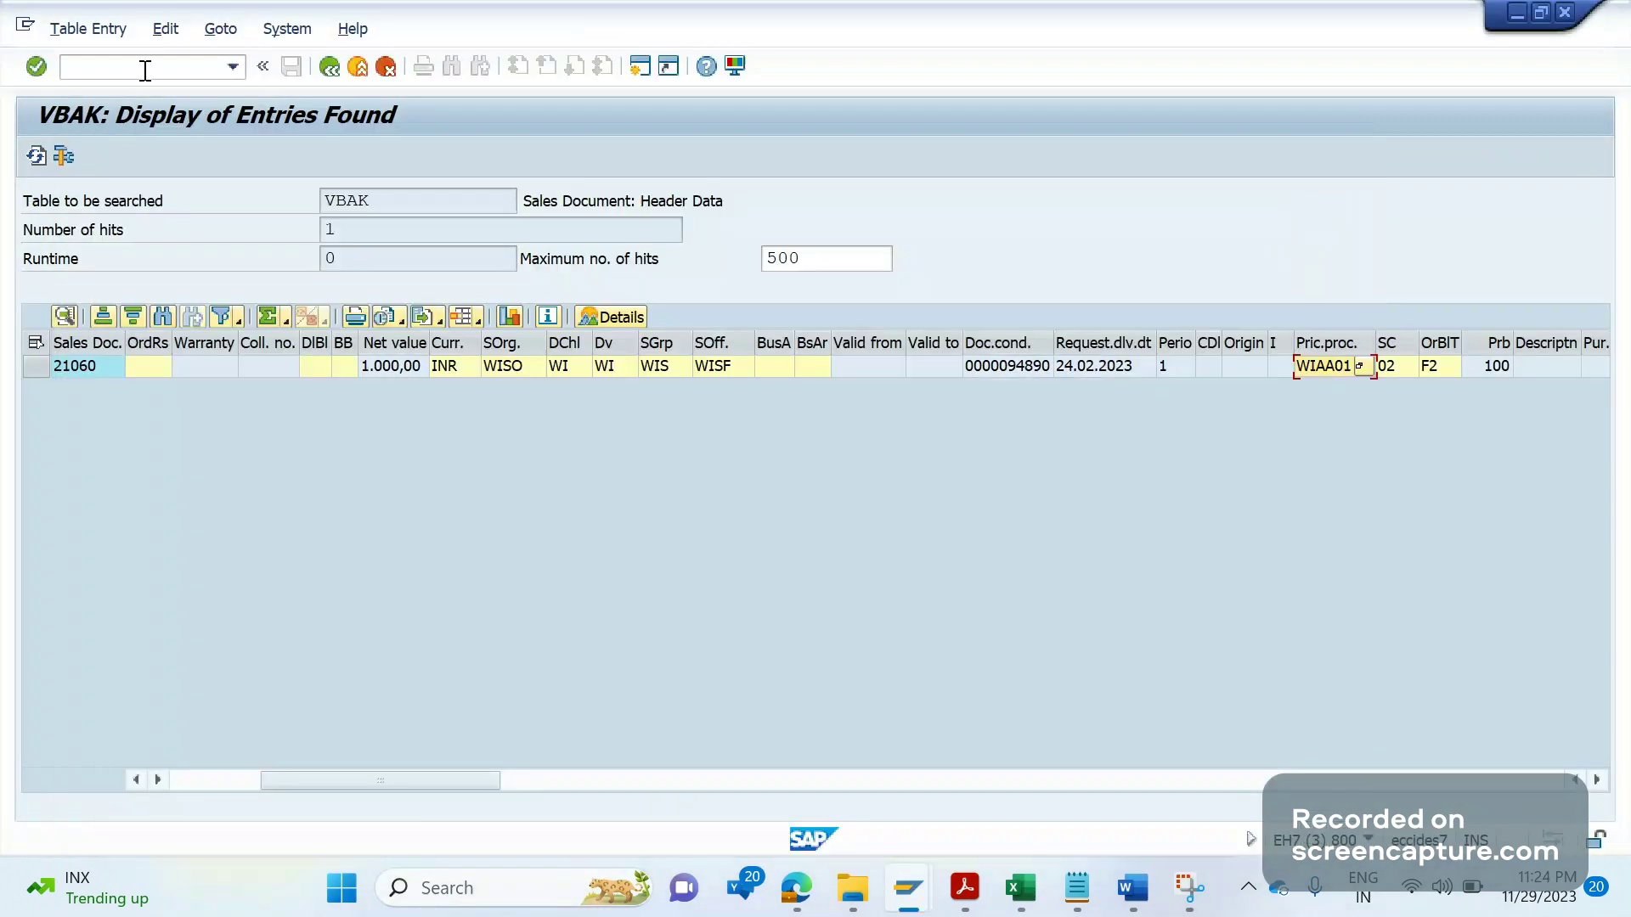
left_click(145, 70)
type("/NKNVV")
key("BackSpace")
key("BackSpace")
key("BackSpace")
key("BackSpace")
type("SE16N")
key("Return")
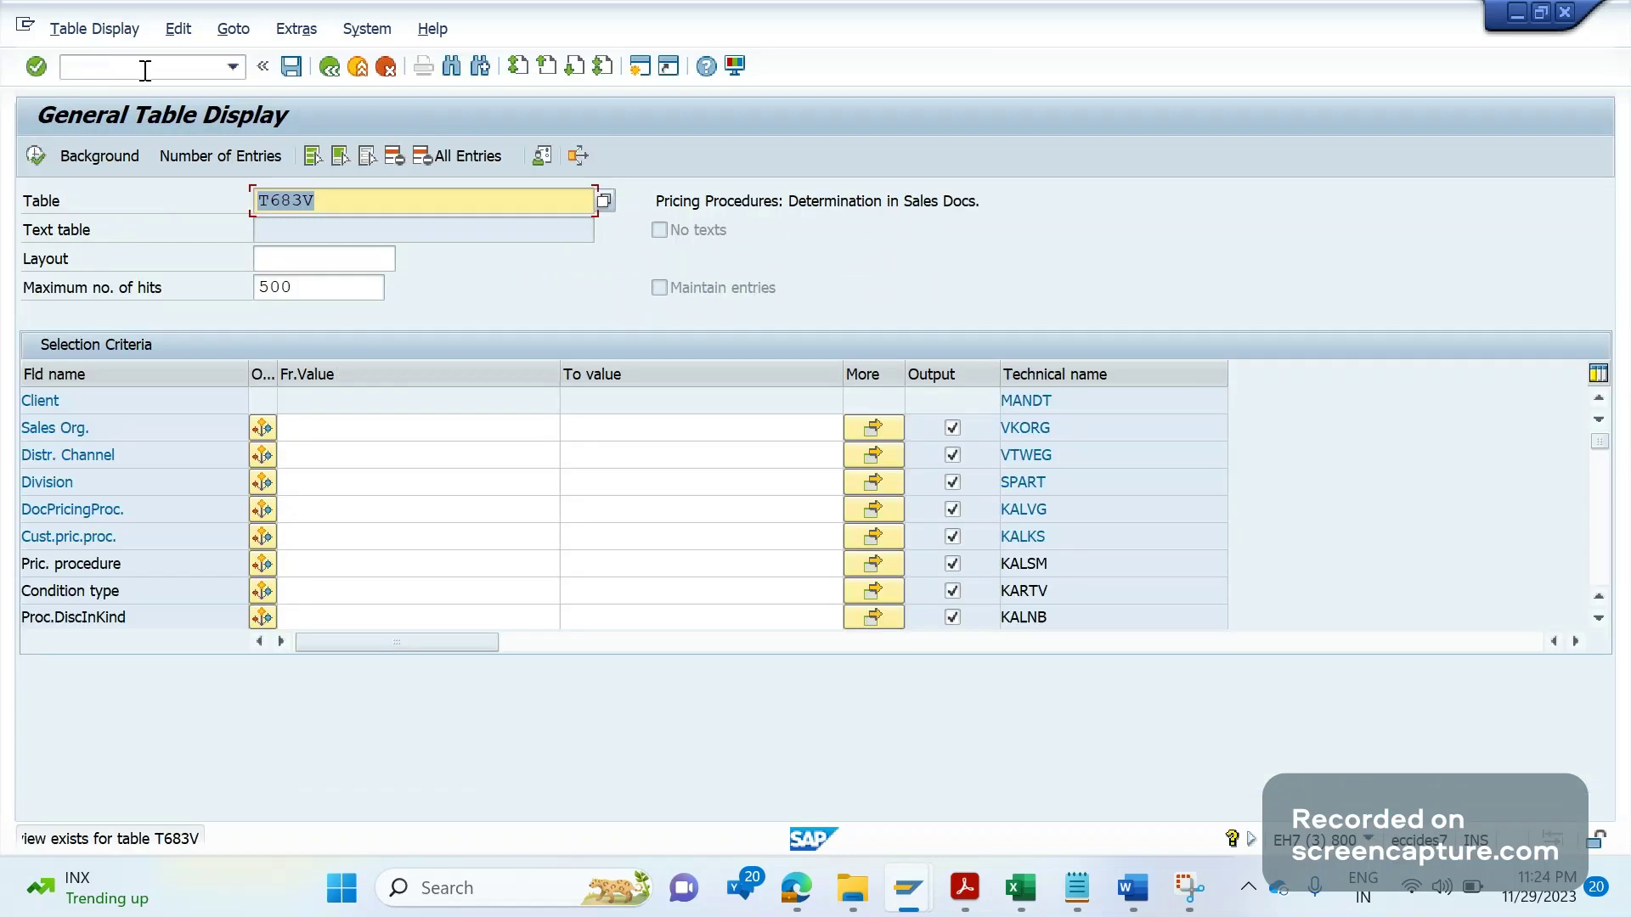
Step: Display the customer in VD03 for sales area WISO/WI/WI and check the customer pricing procedure field
left_click(145, 71)
type("/N")
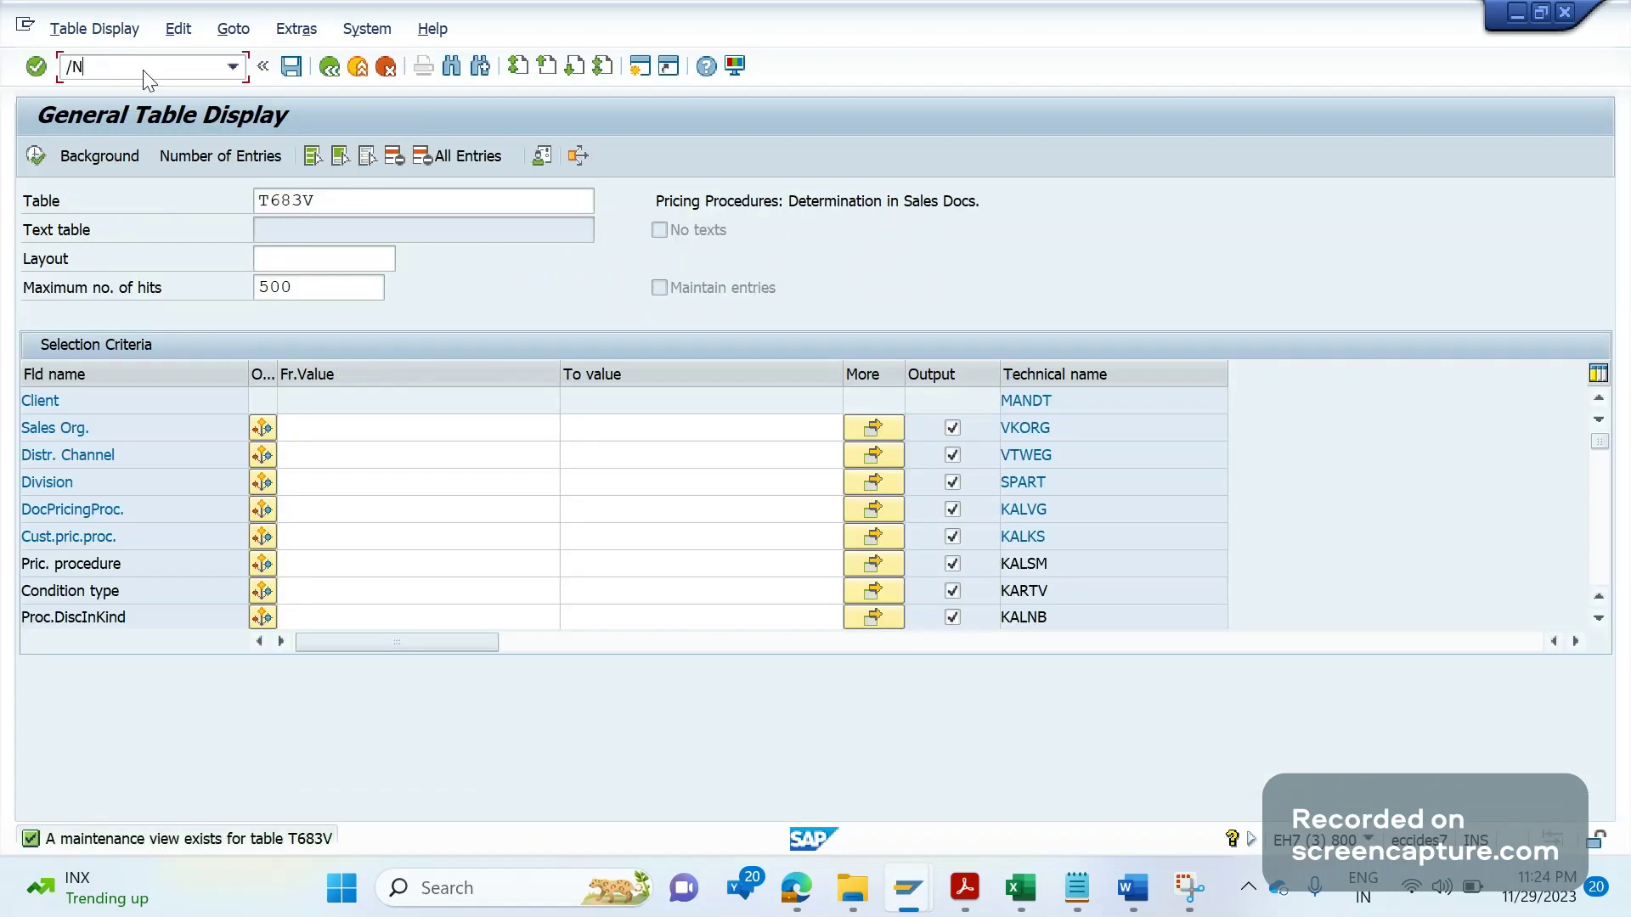
type("VD03")
key("Return")
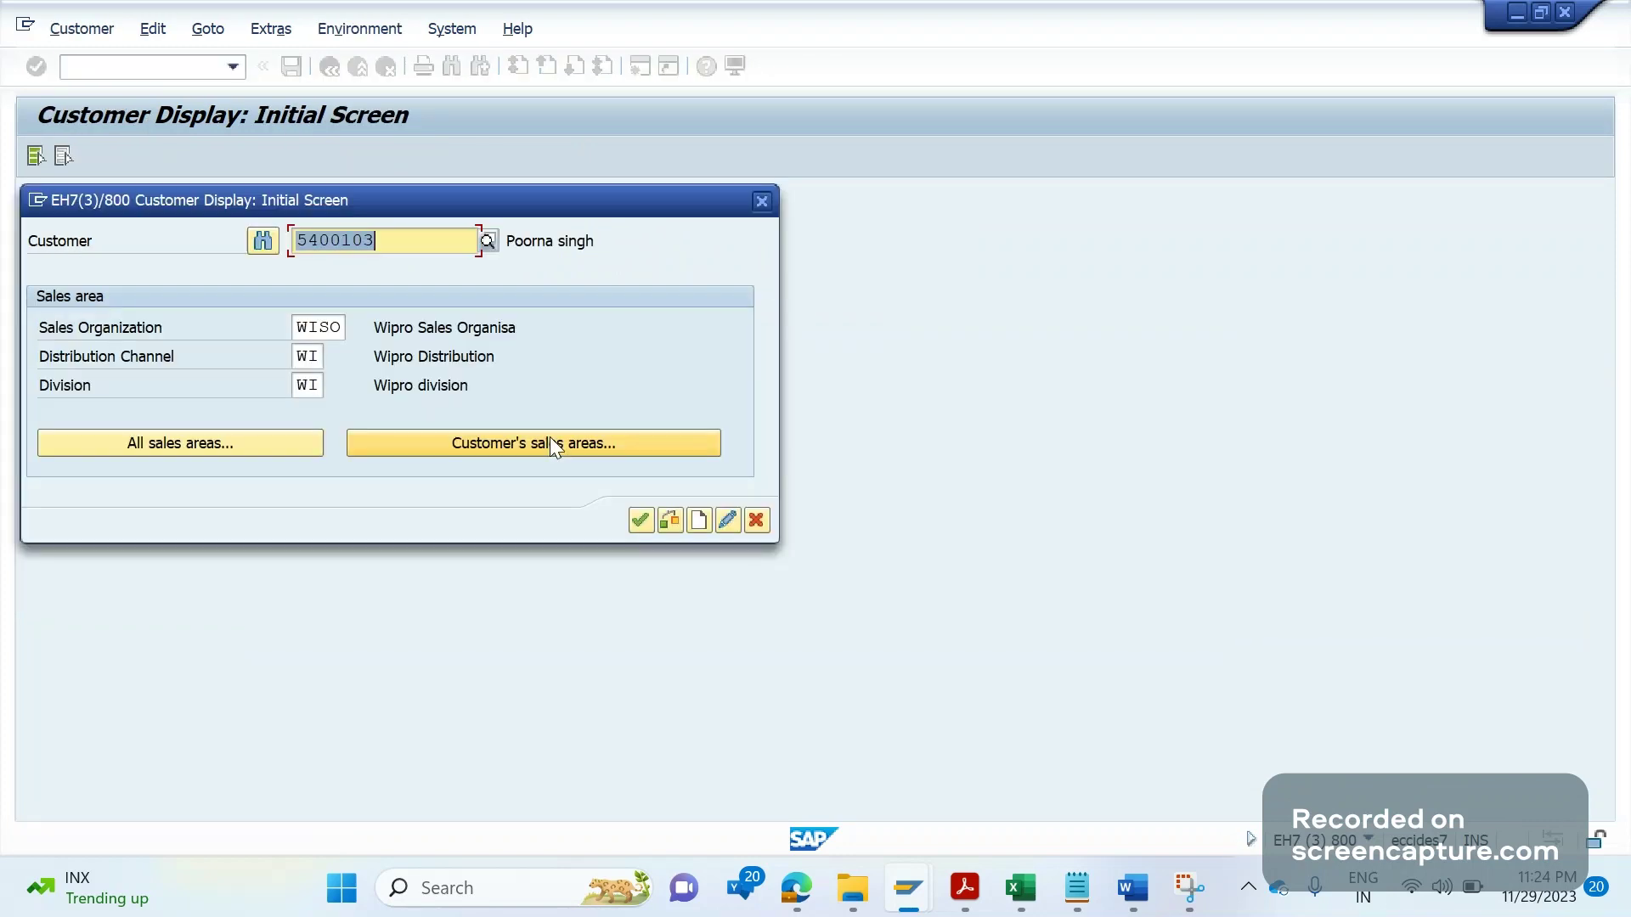
left_click(639, 520)
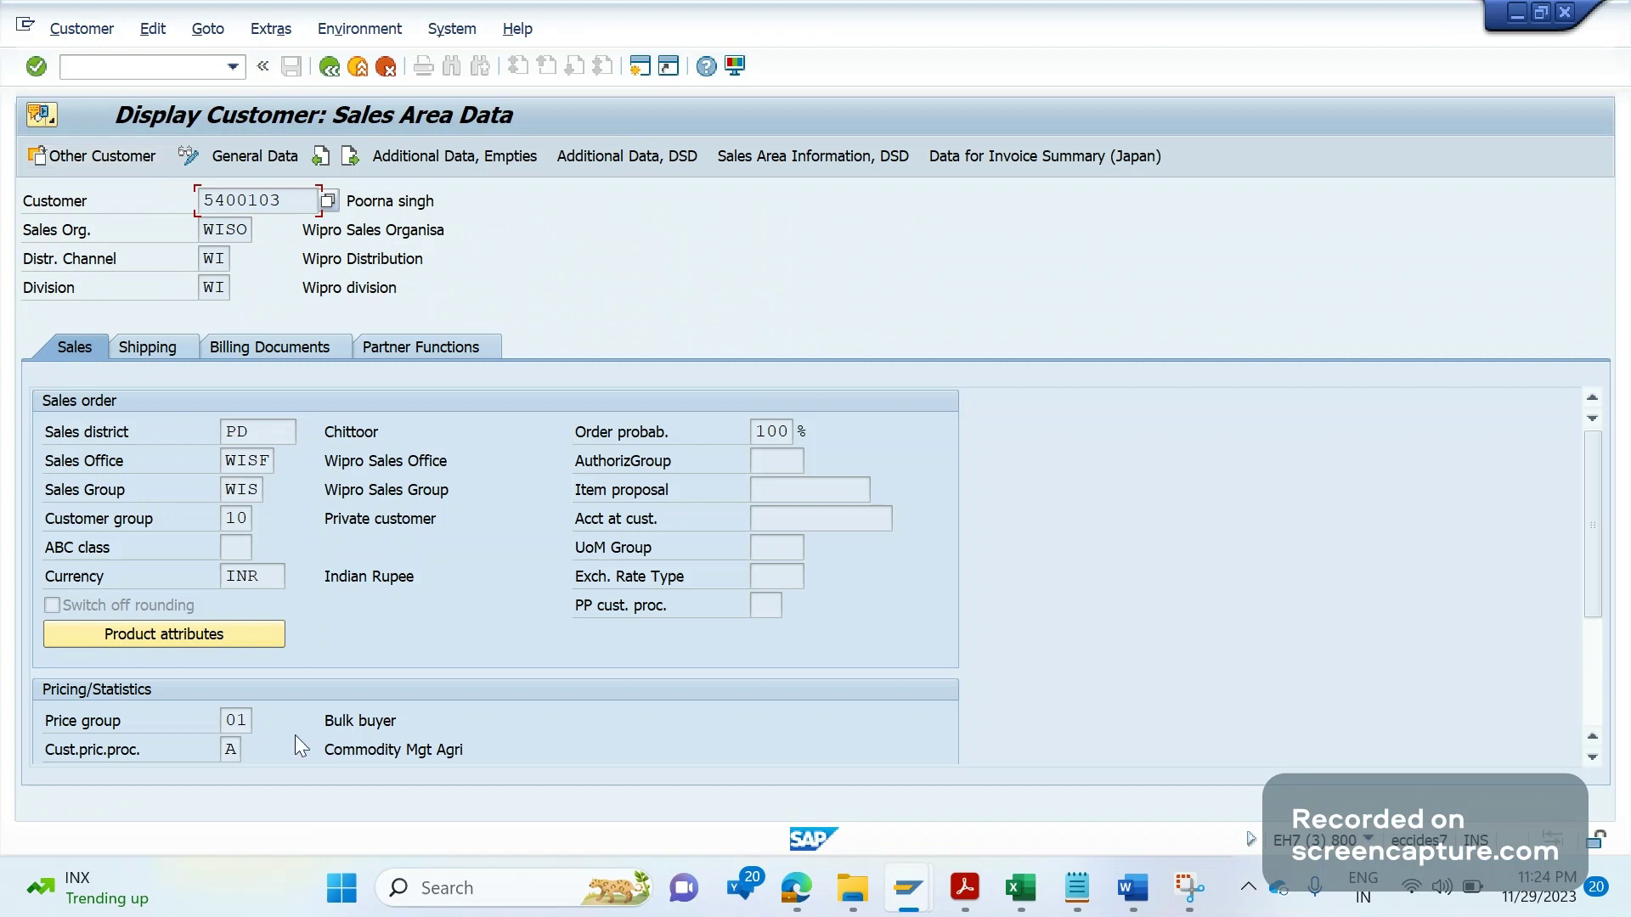
left_click(241, 748)
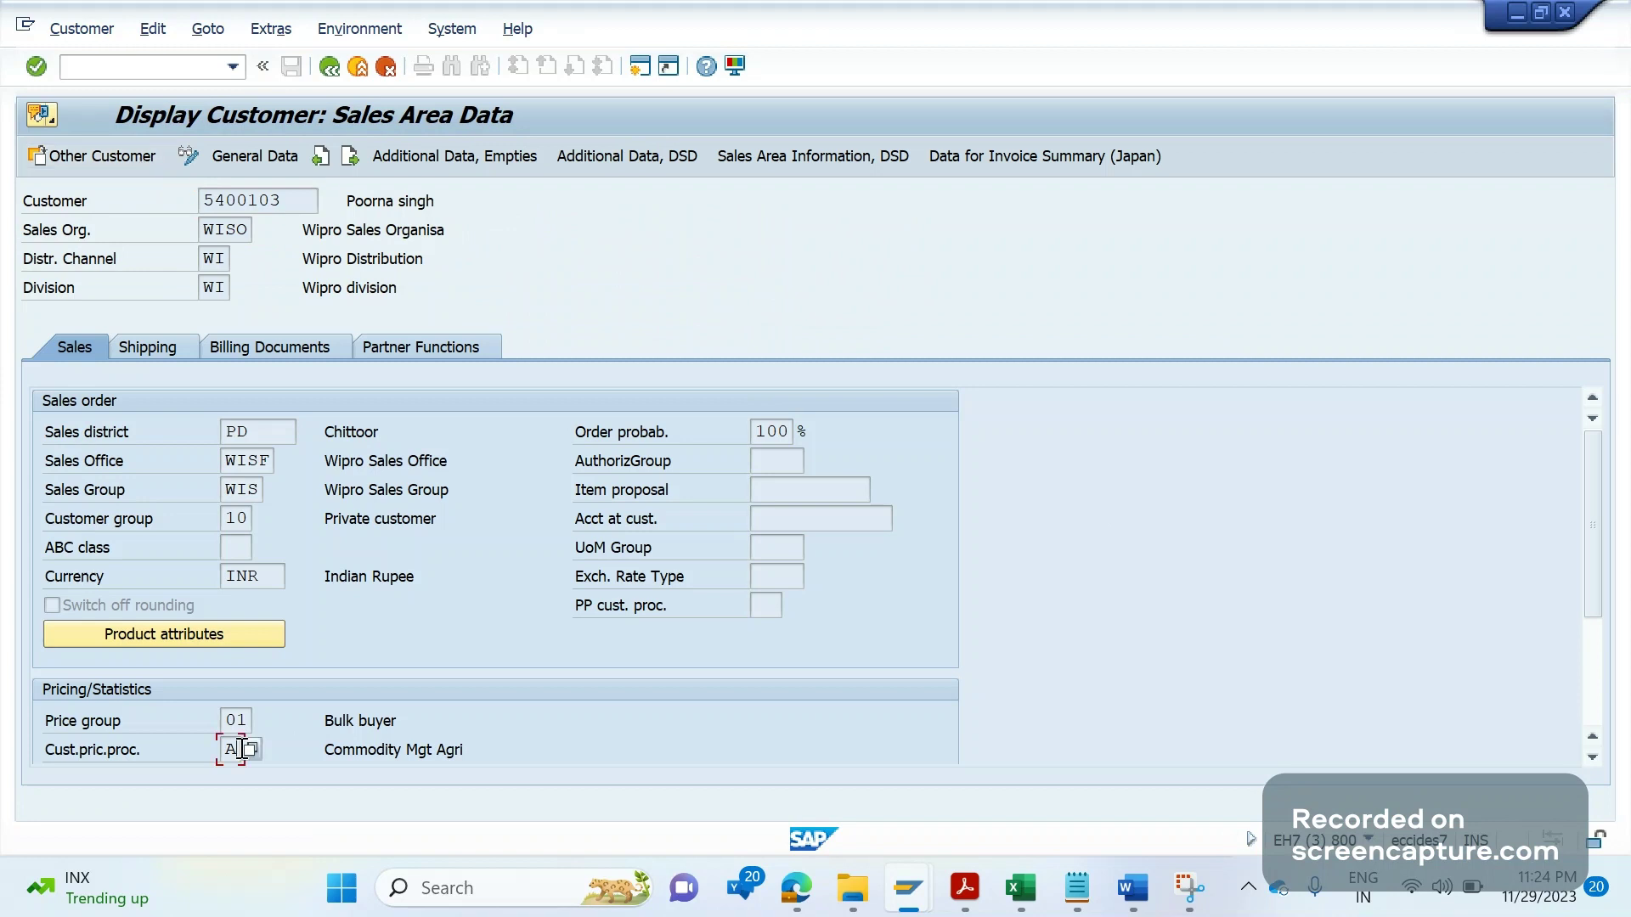
Step: Display the customer's field changes and compare the new and old values of the customer pricing procedure
left_click(327, 34)
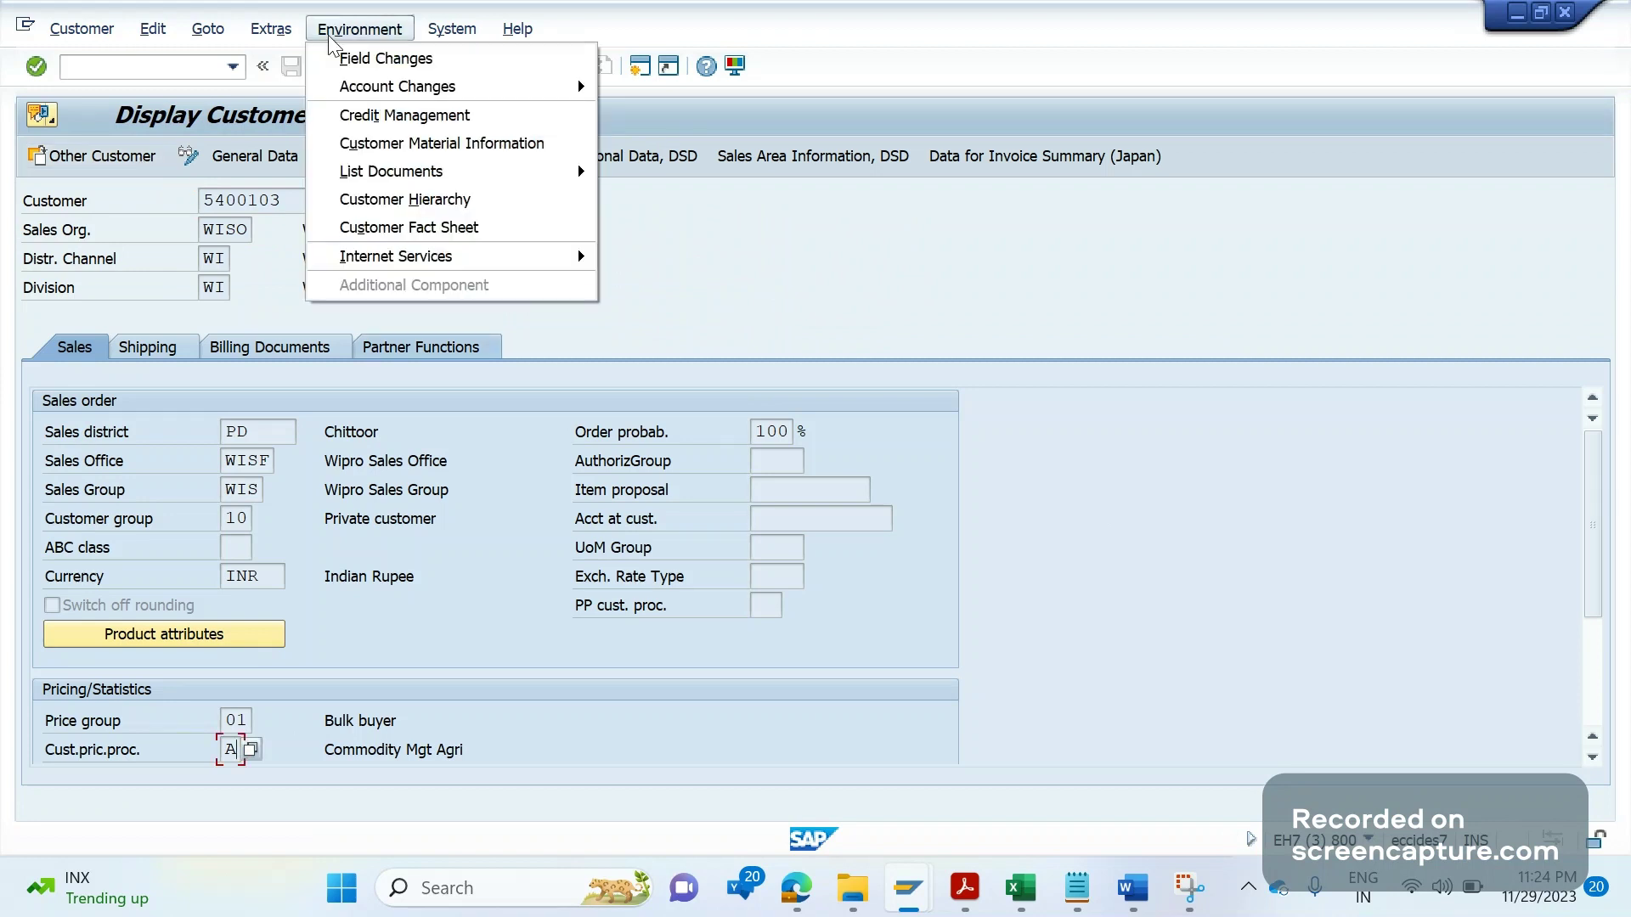
left_click(331, 53)
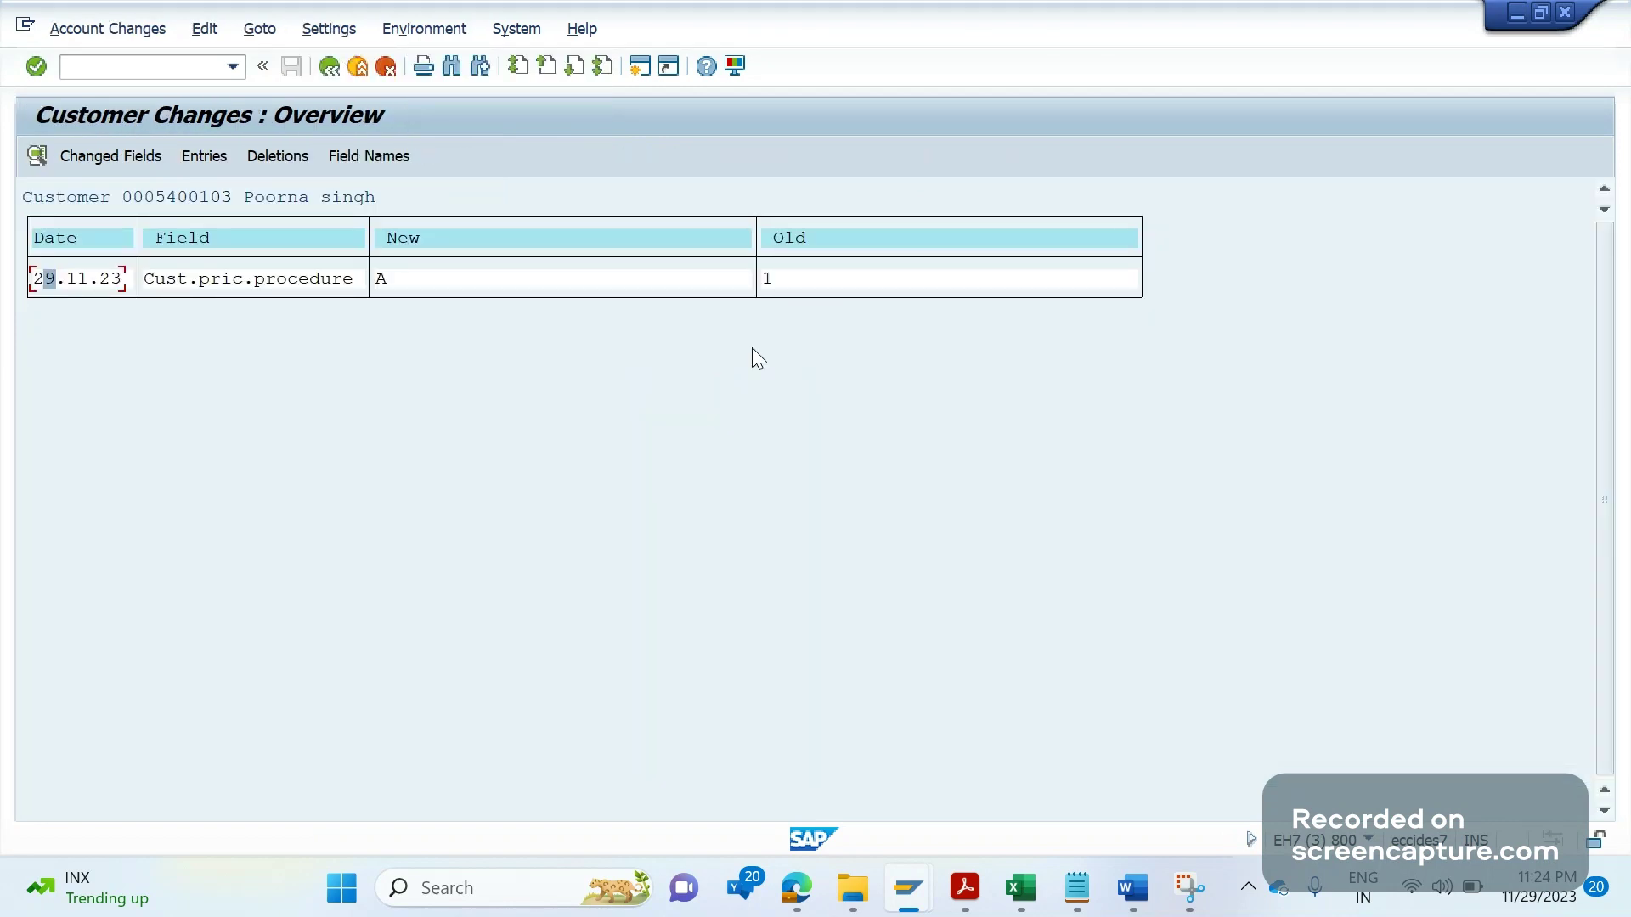
left_click(781, 286)
right_click(781, 286)
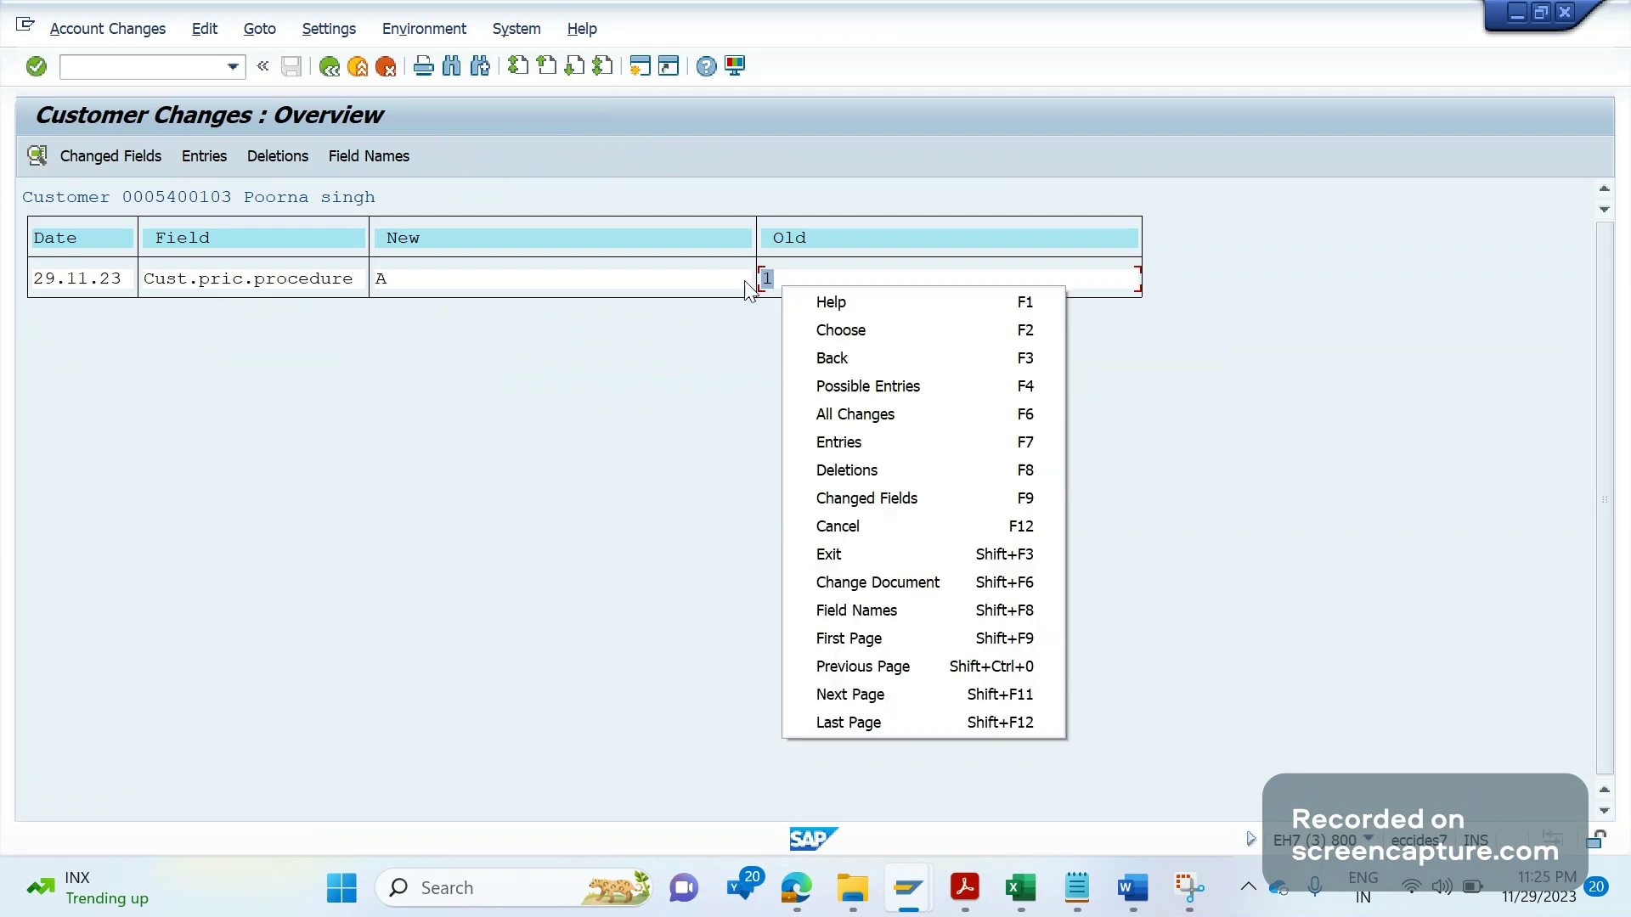
left_click(670, 285)
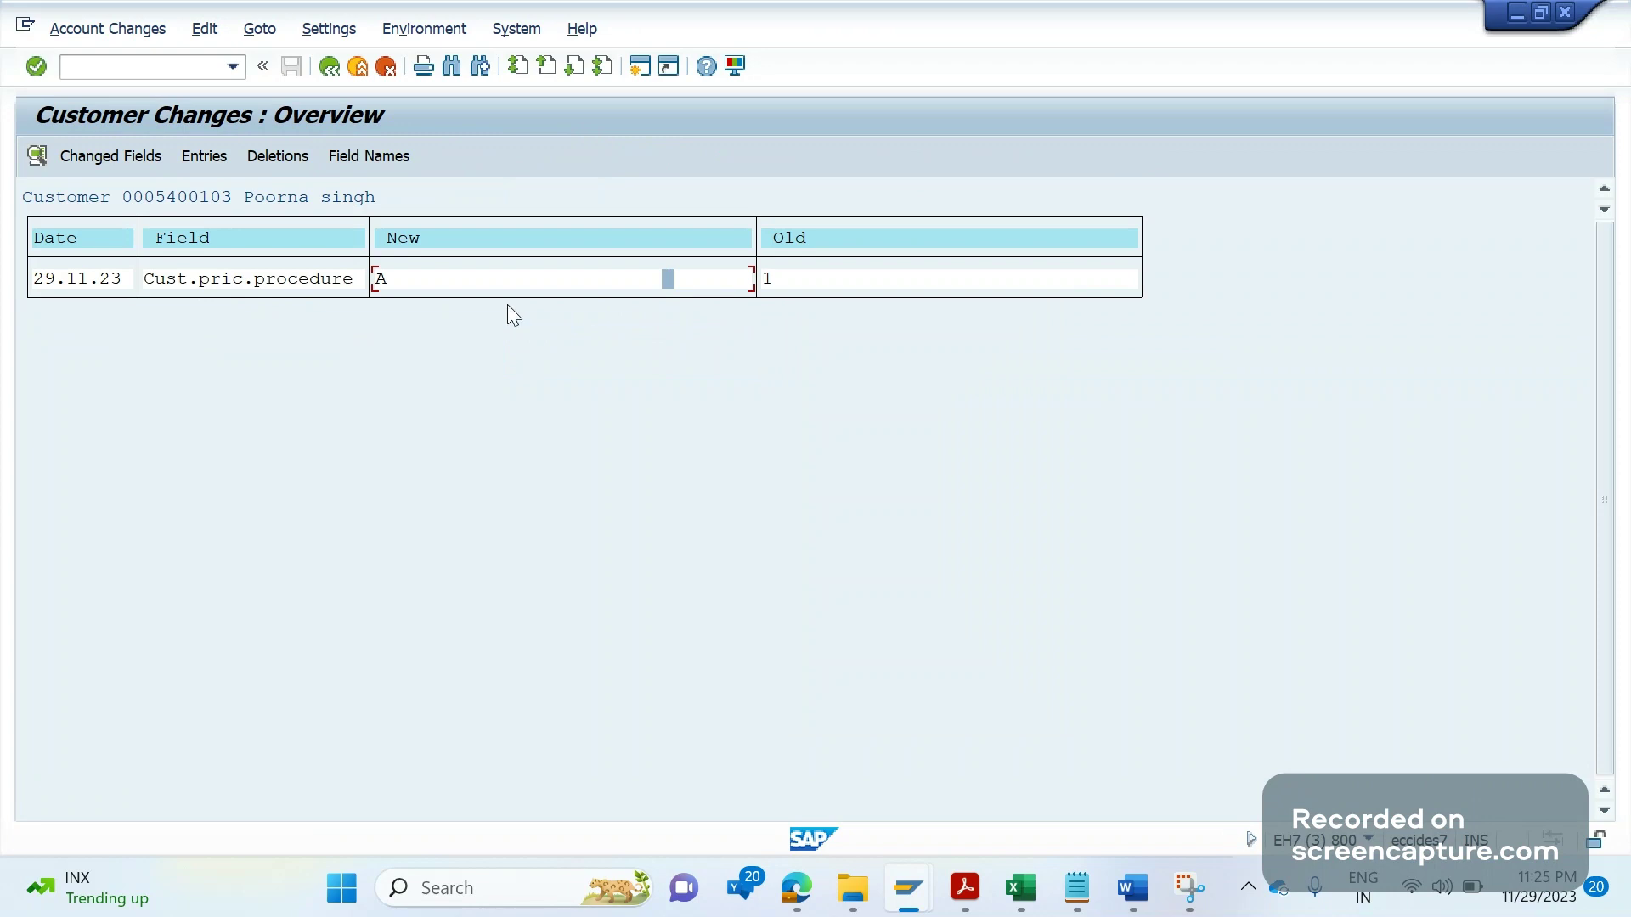
left_click(930, 907)
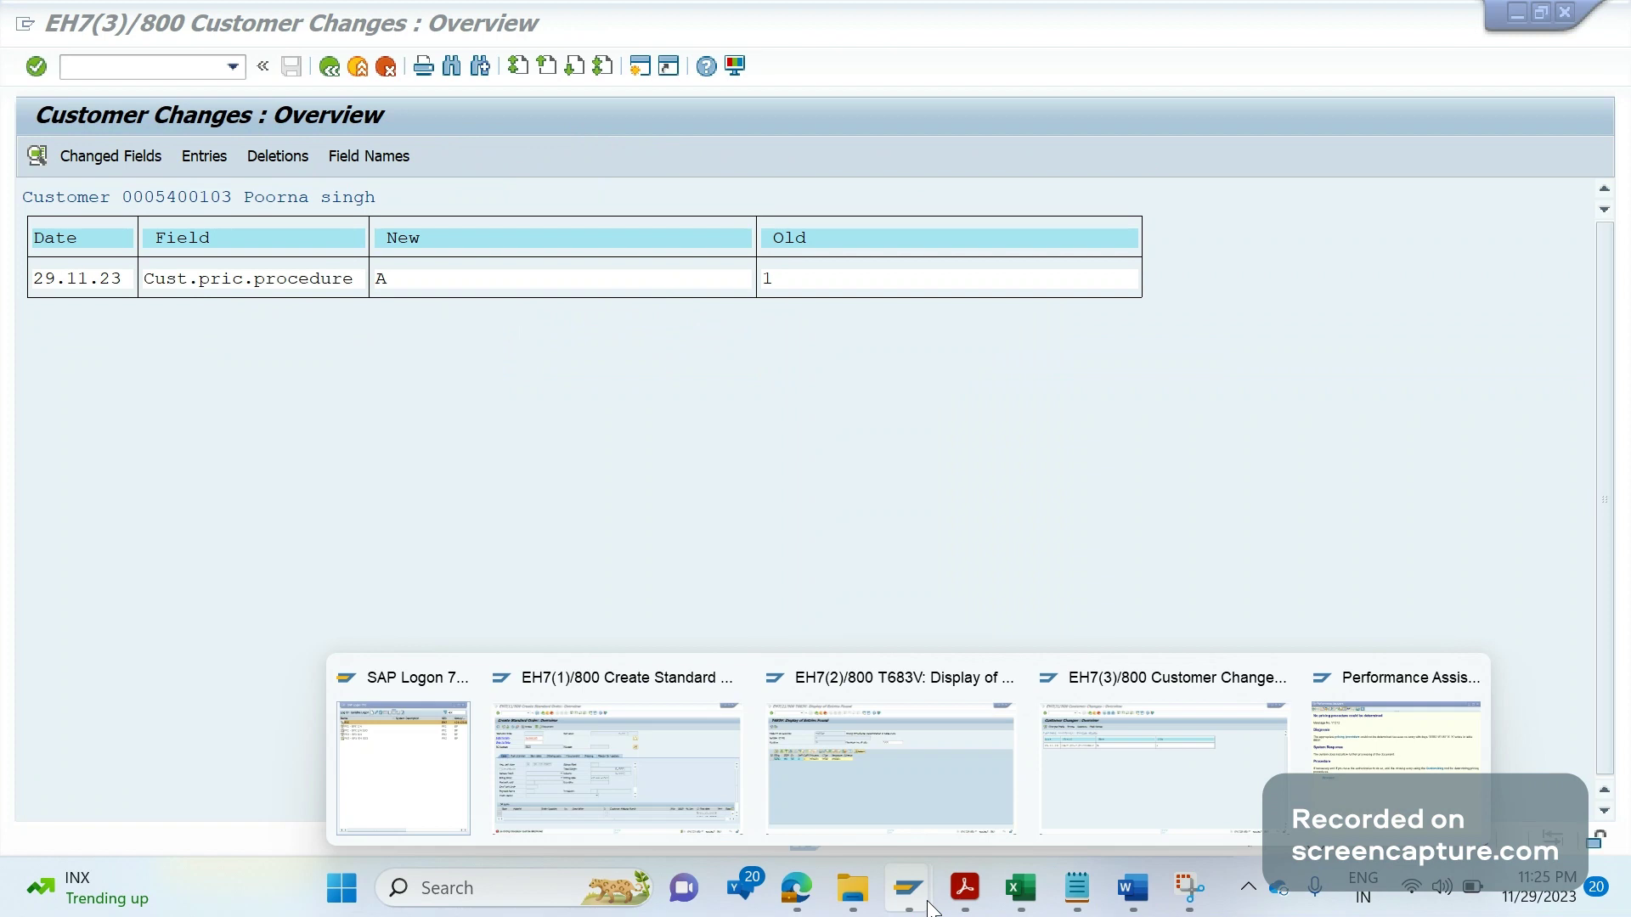
left_click(401, 244)
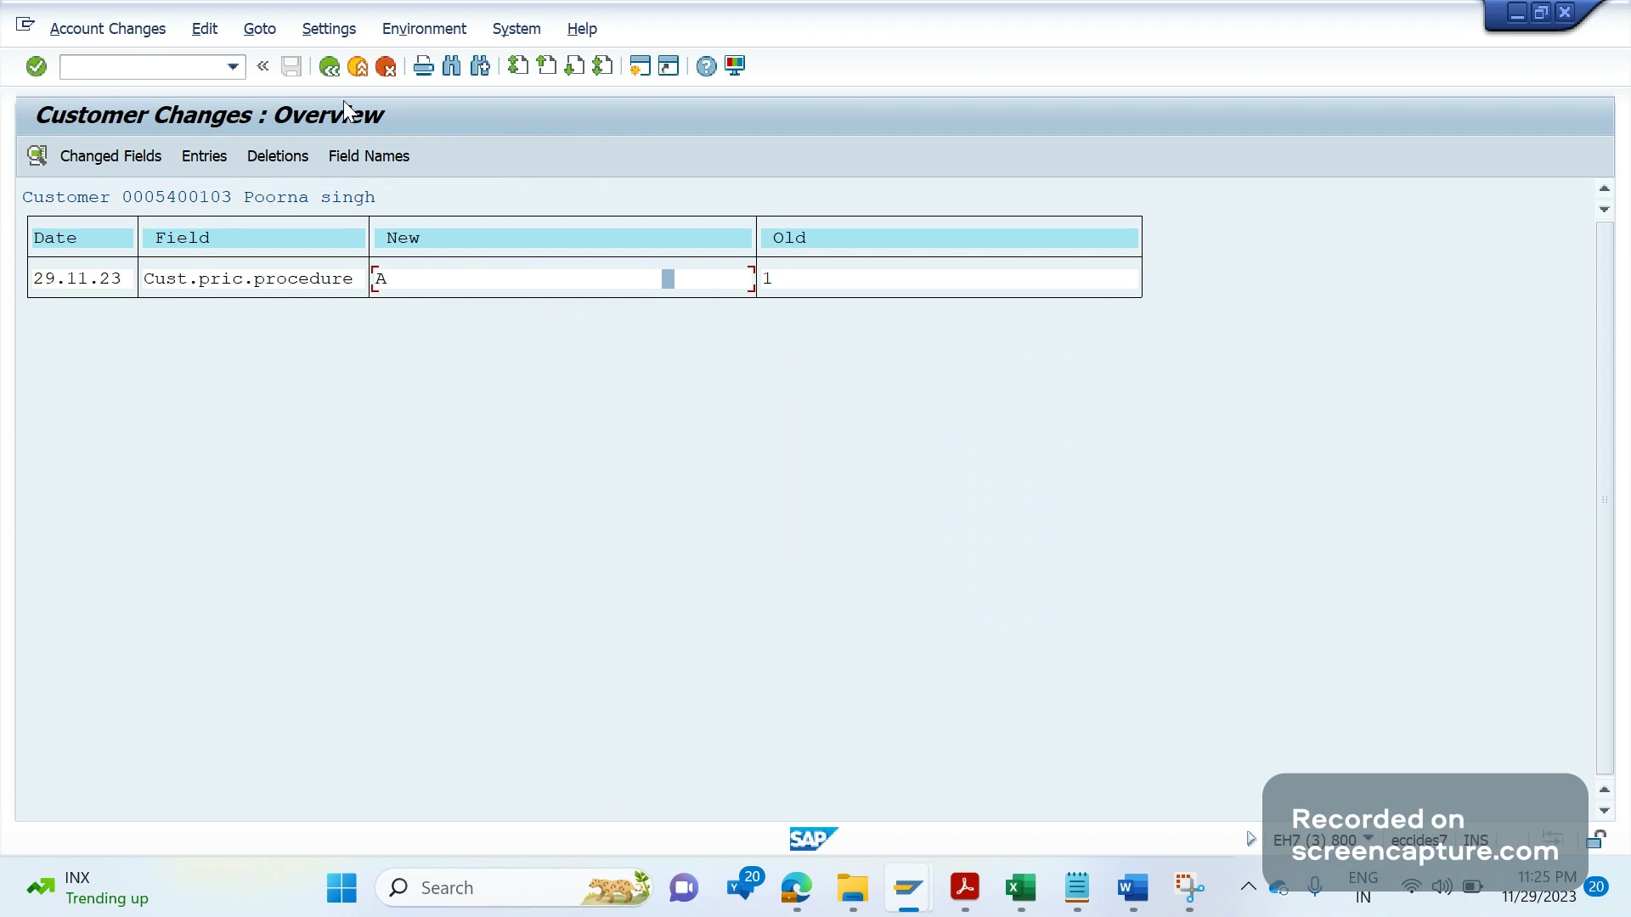
Step: Switch the customer's sales area data to change mode, set the customer pricing procedure to 1 and save
left_click(325, 70)
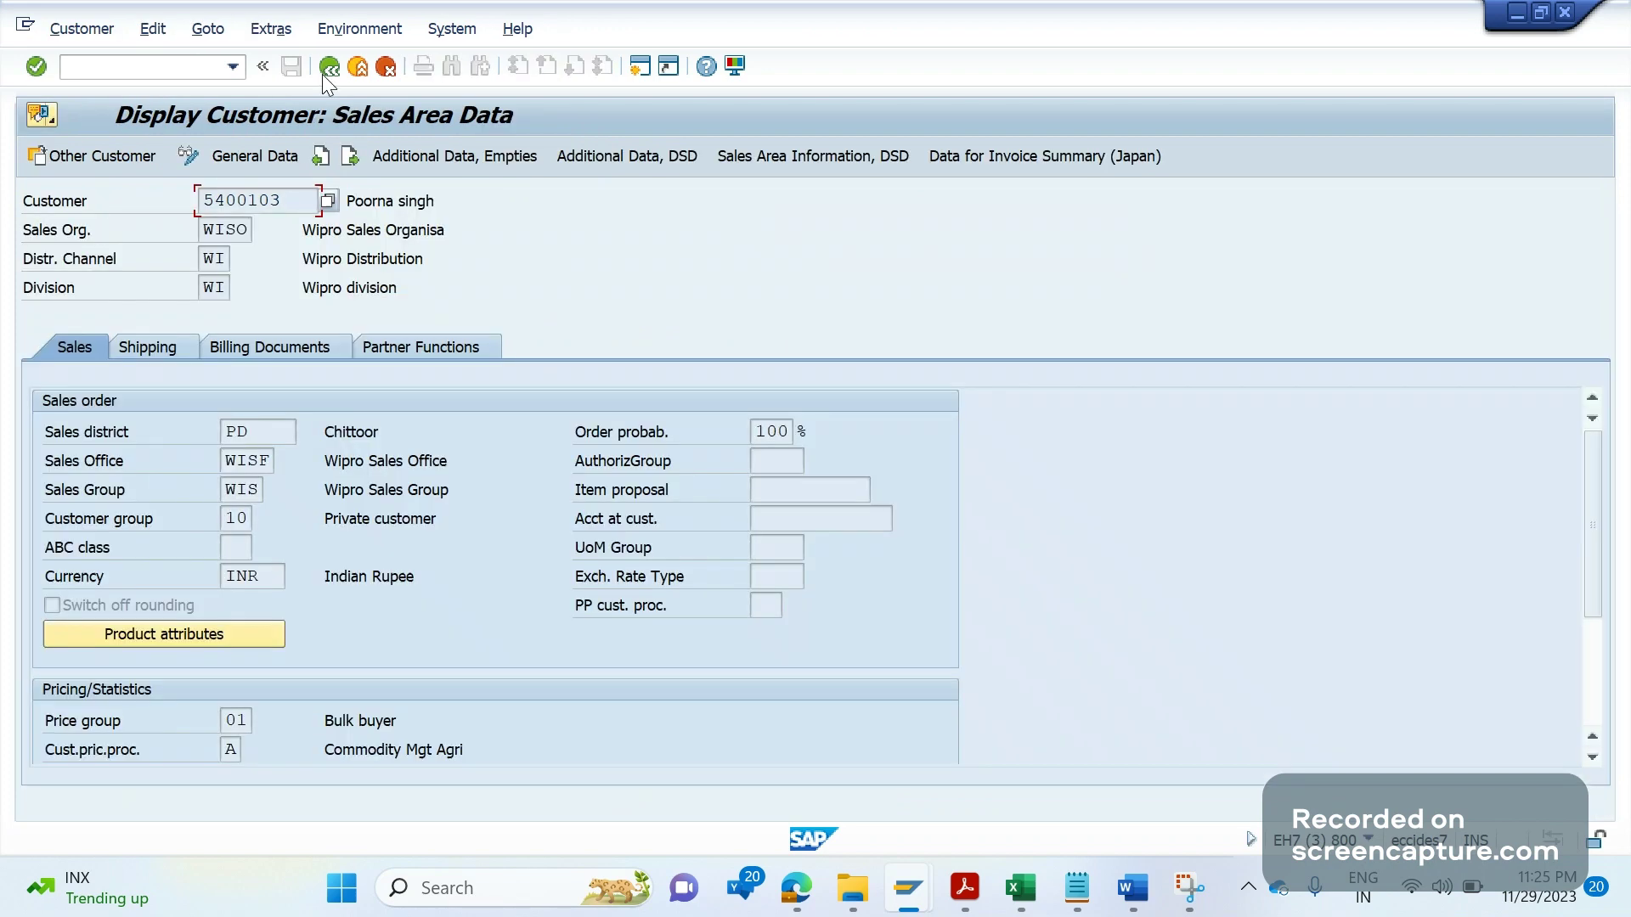
left_click(187, 156)
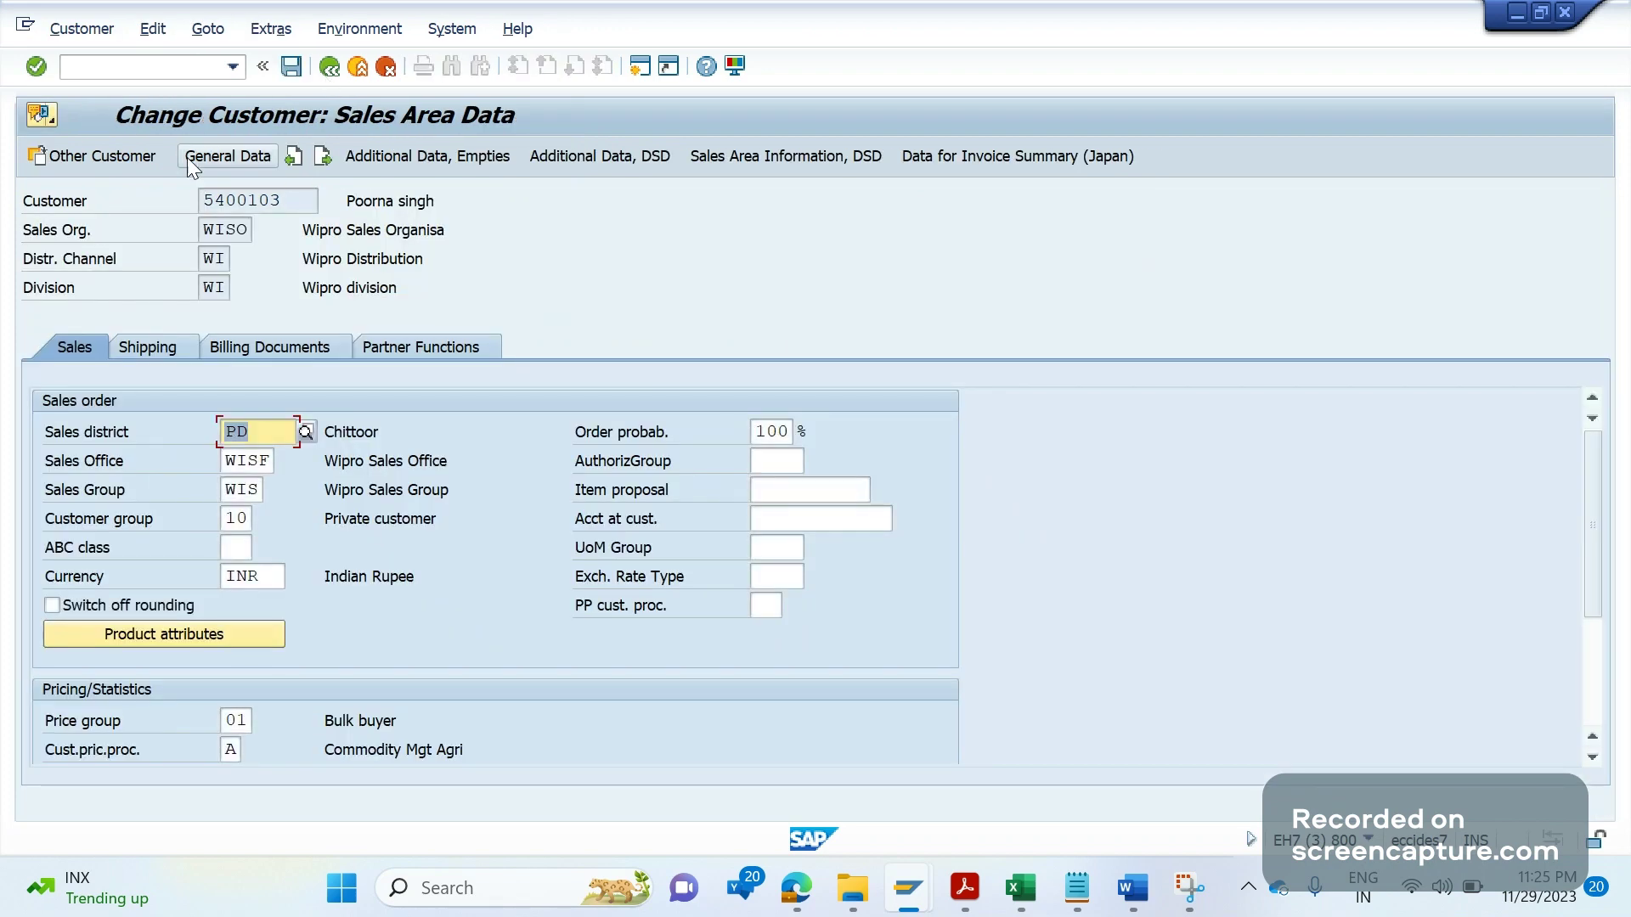
left_click(231, 753)
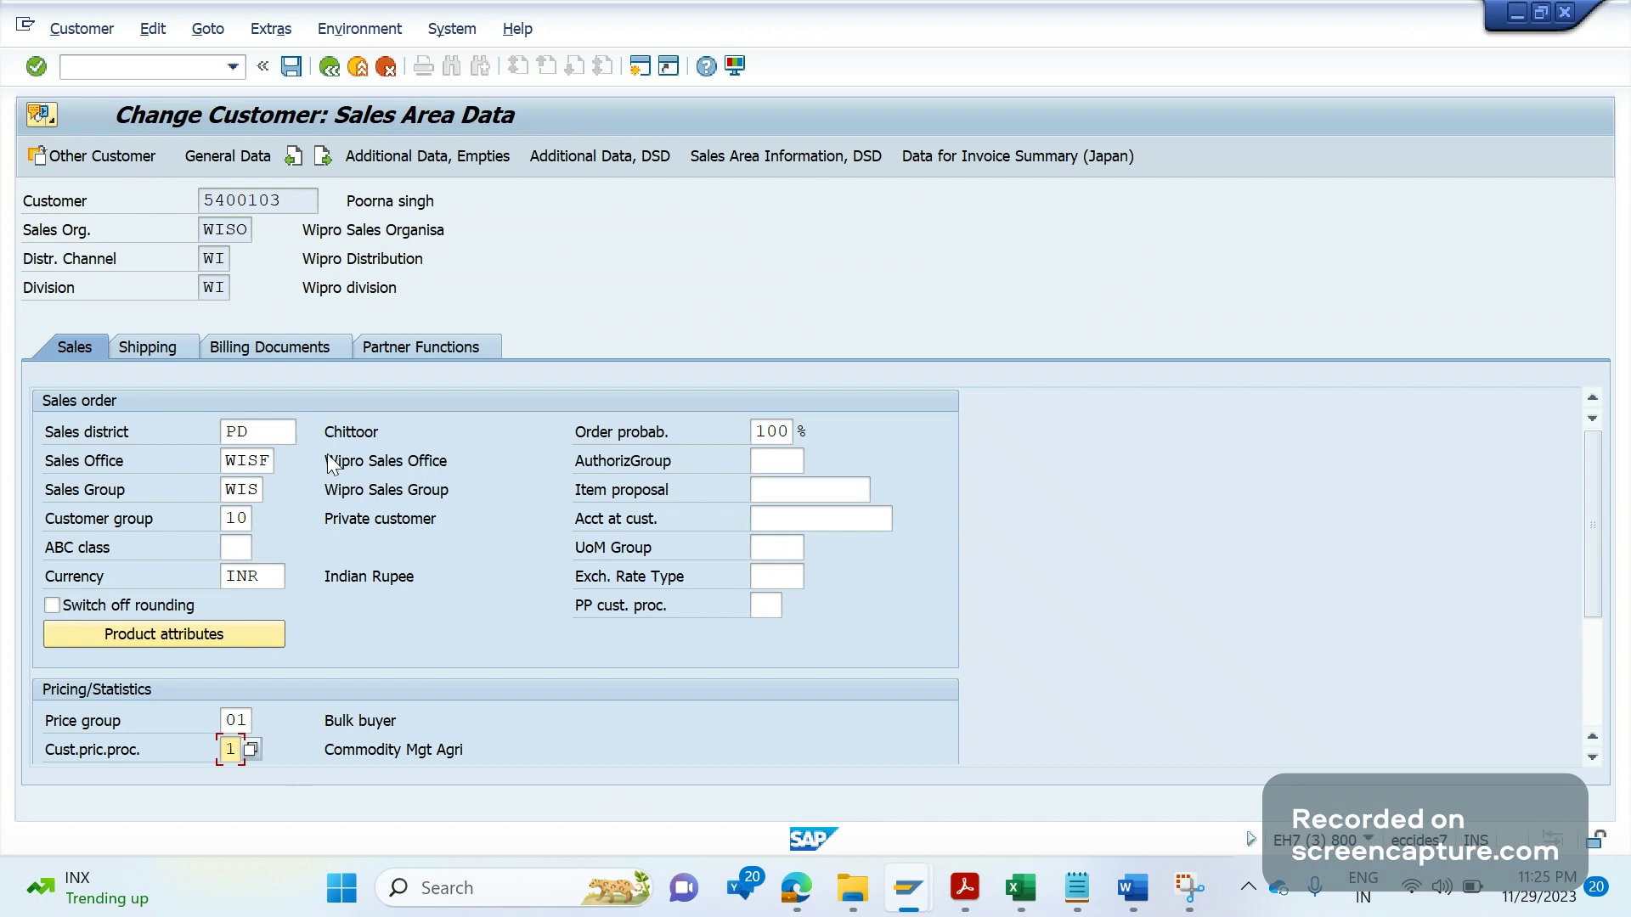
left_click(292, 67)
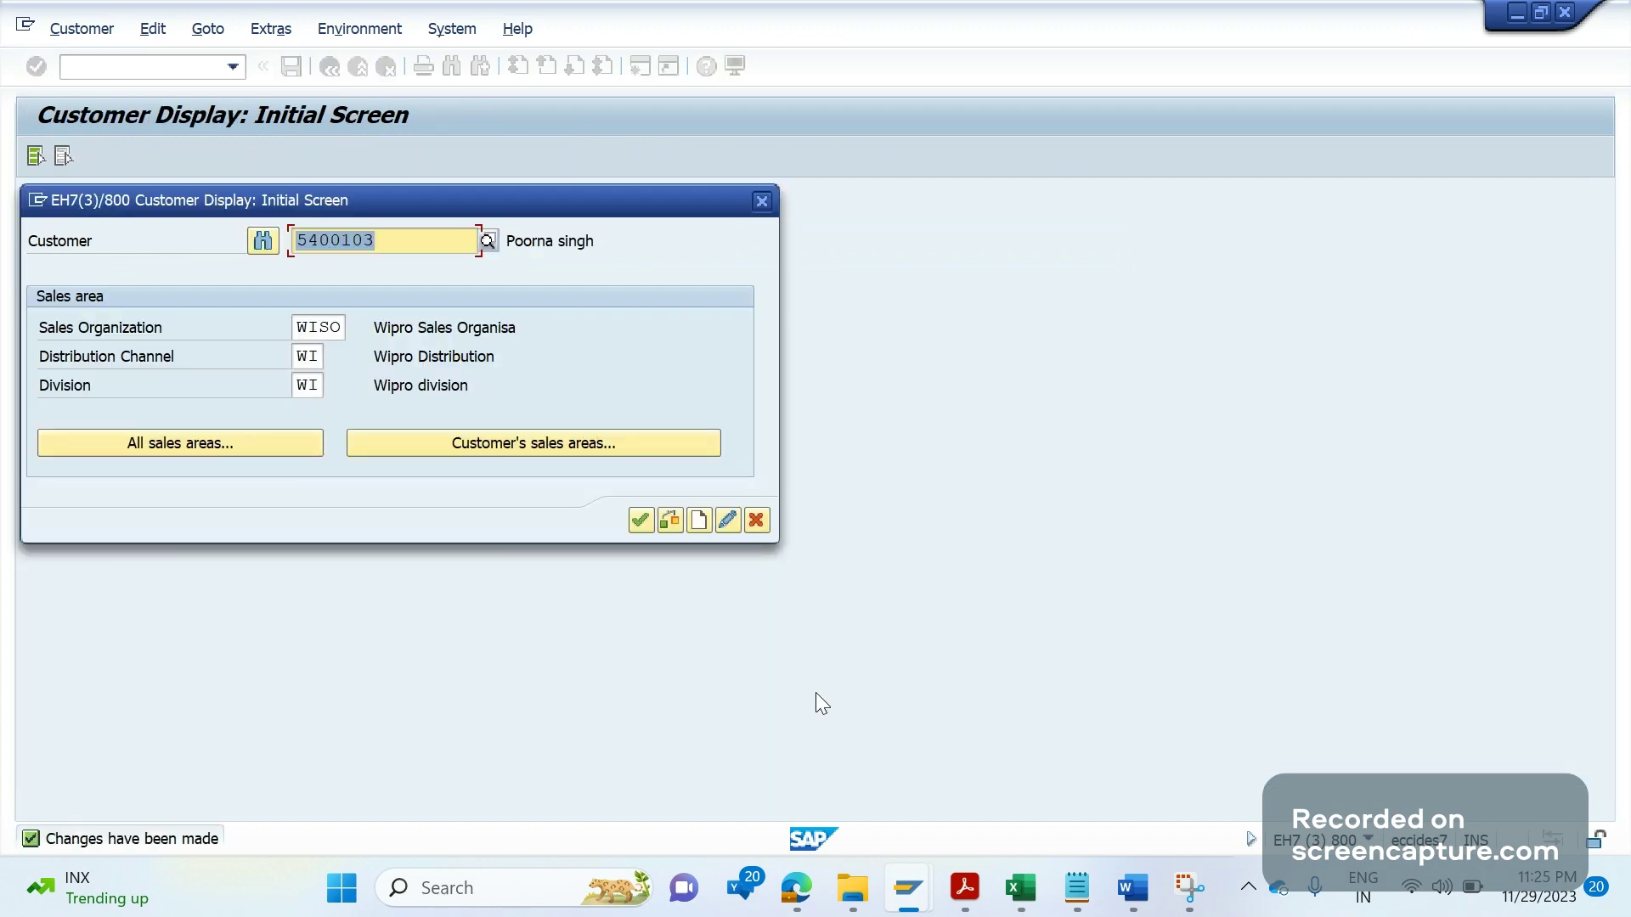
Step: Close the error details and restart VA01 in the sales order session for order type OR and sales area WISO/WI/WI
left_click(908, 888)
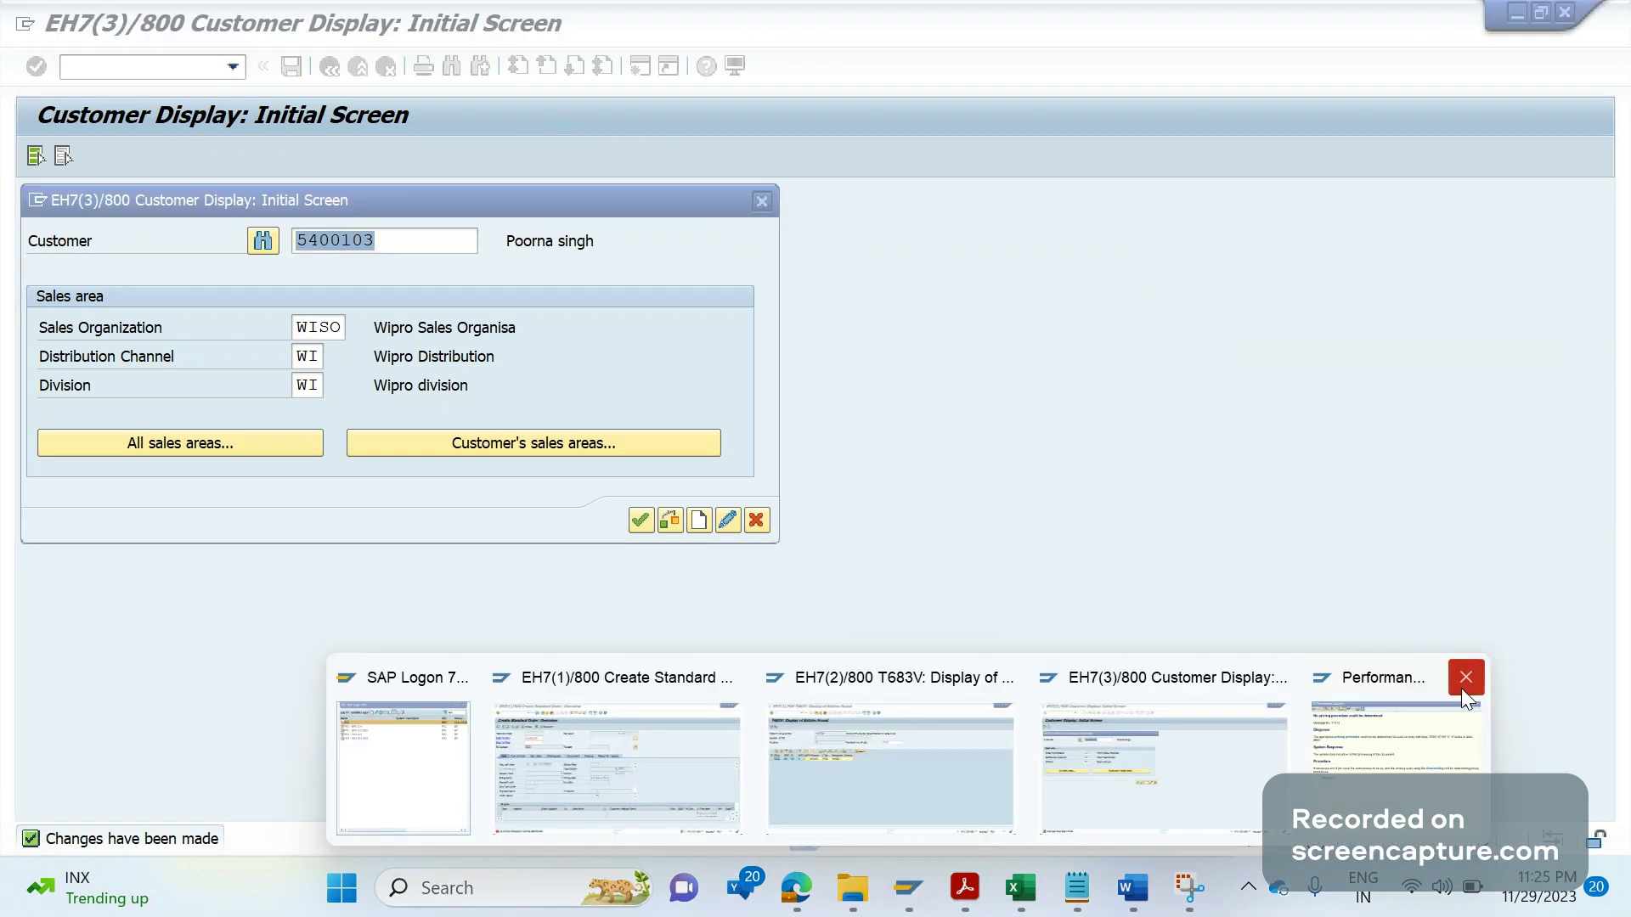
left_click(1462, 692)
left_click(815, 807)
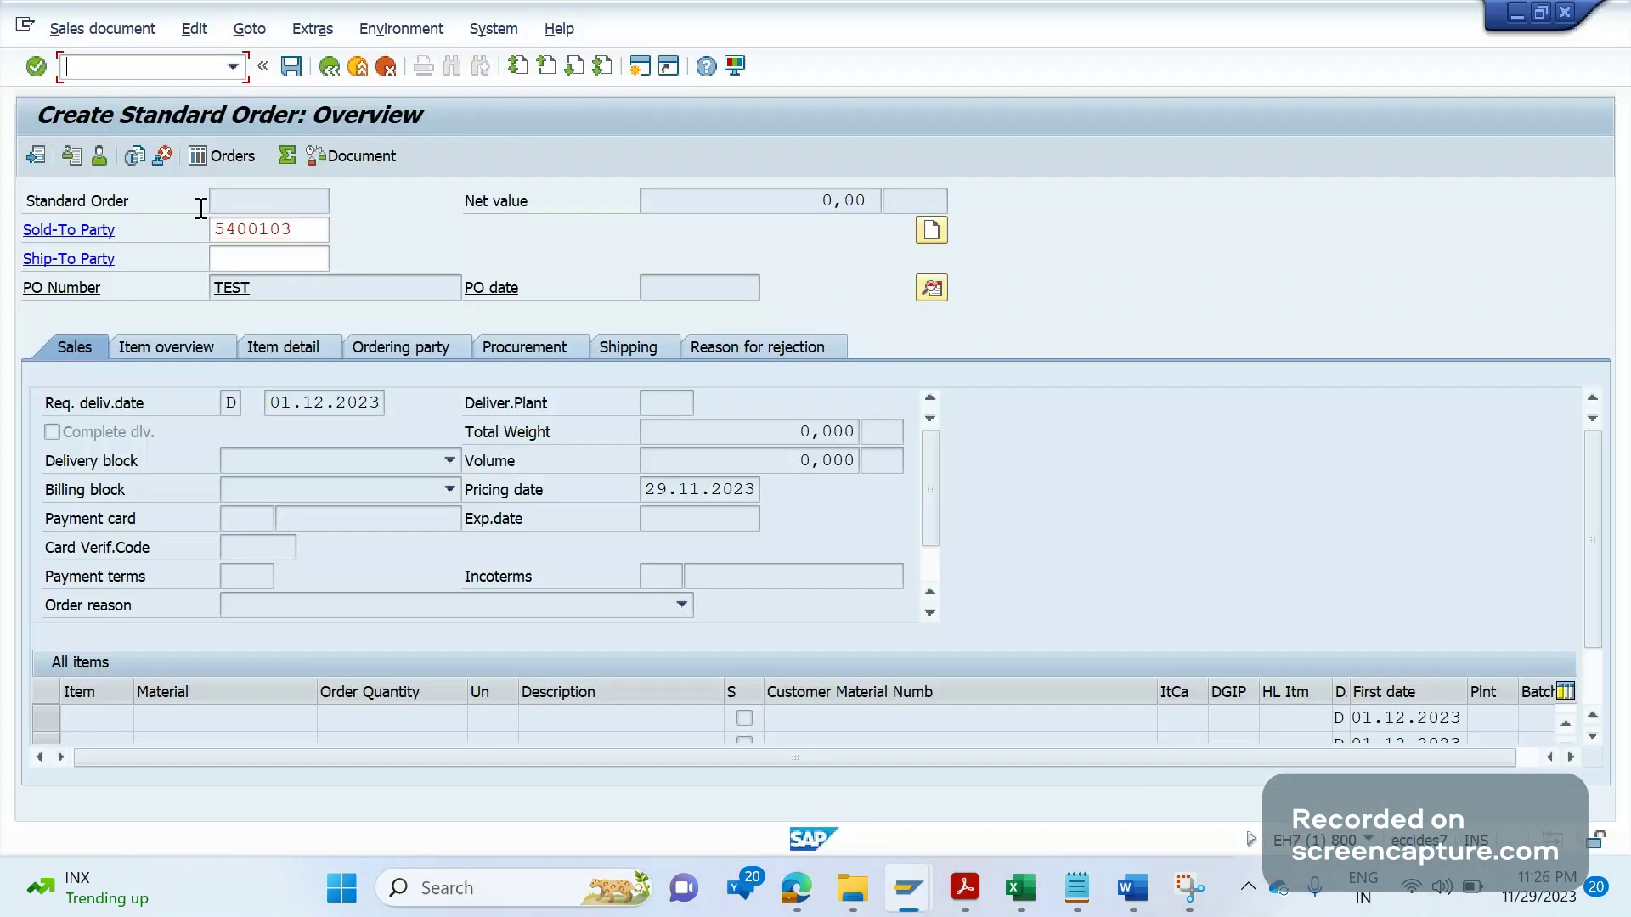
type("/nva01")
key("Return")
key("Return")
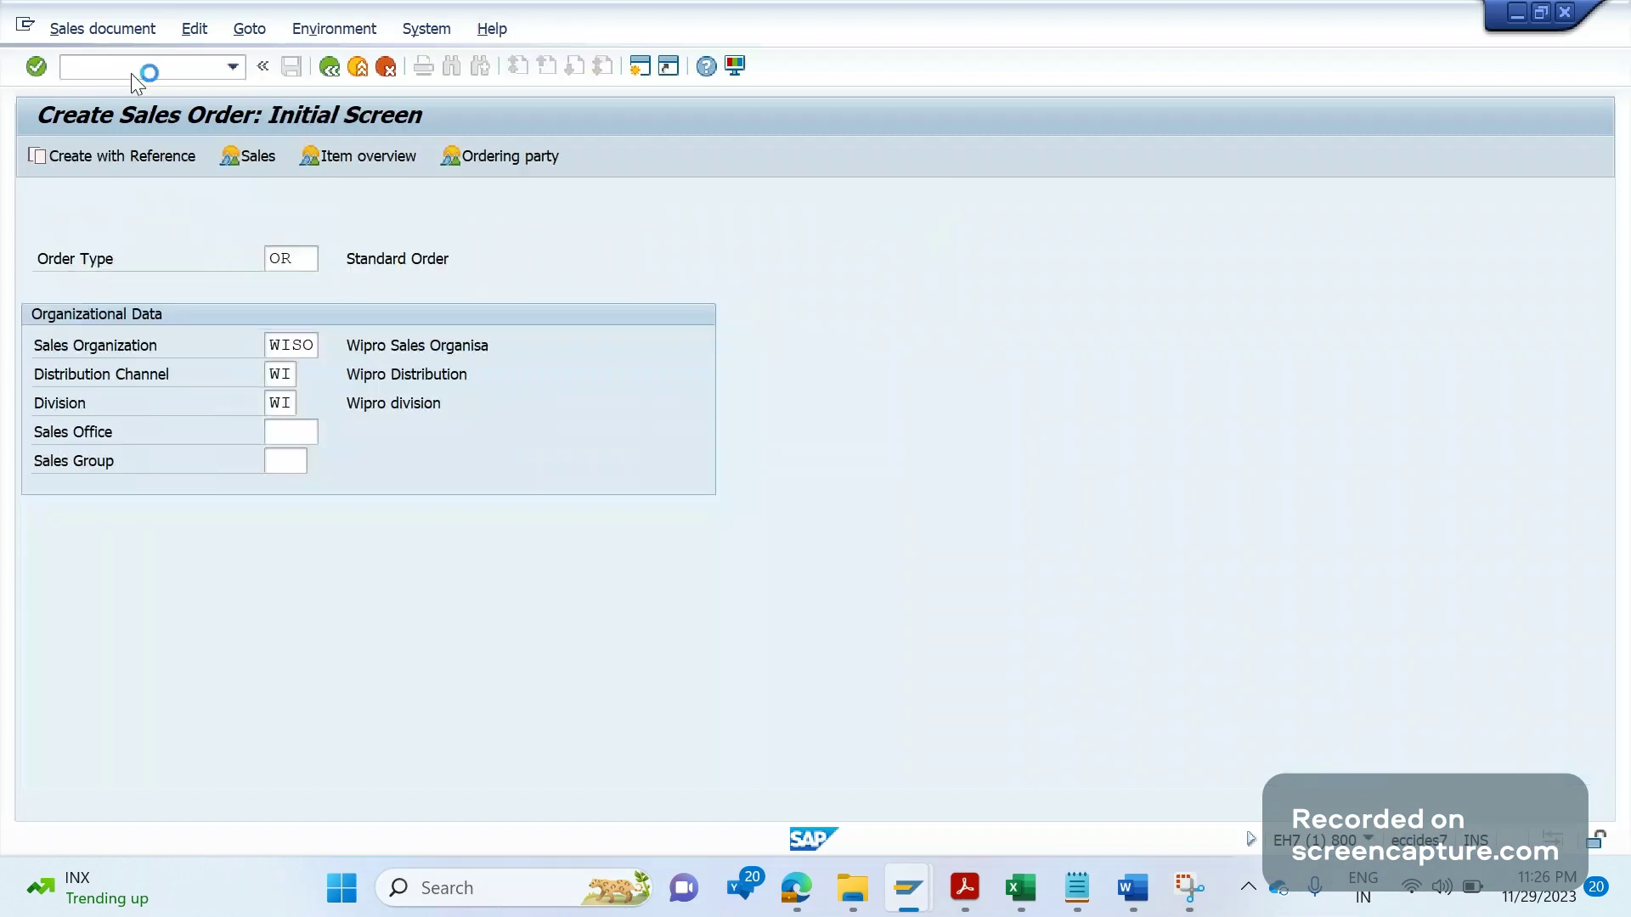
Step: Enter the customer's number as ship-to party and ASDSD as PO number in the standard order
left_click(259, 269)
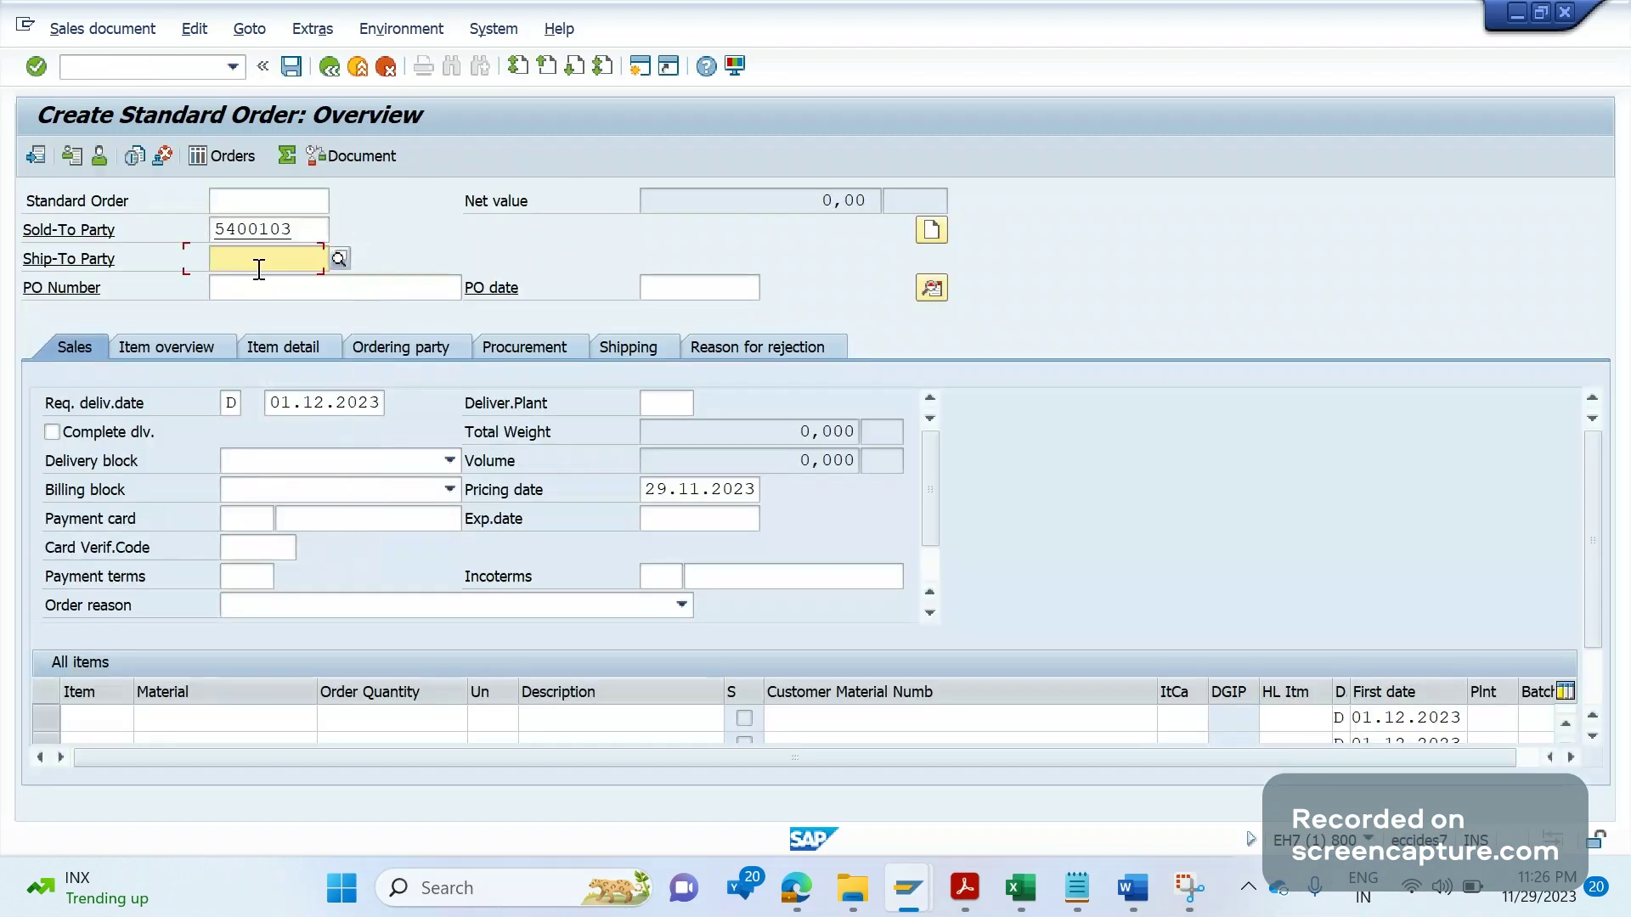
type("5400103")
key("Tab")
type("ASDSD")
key("Return")
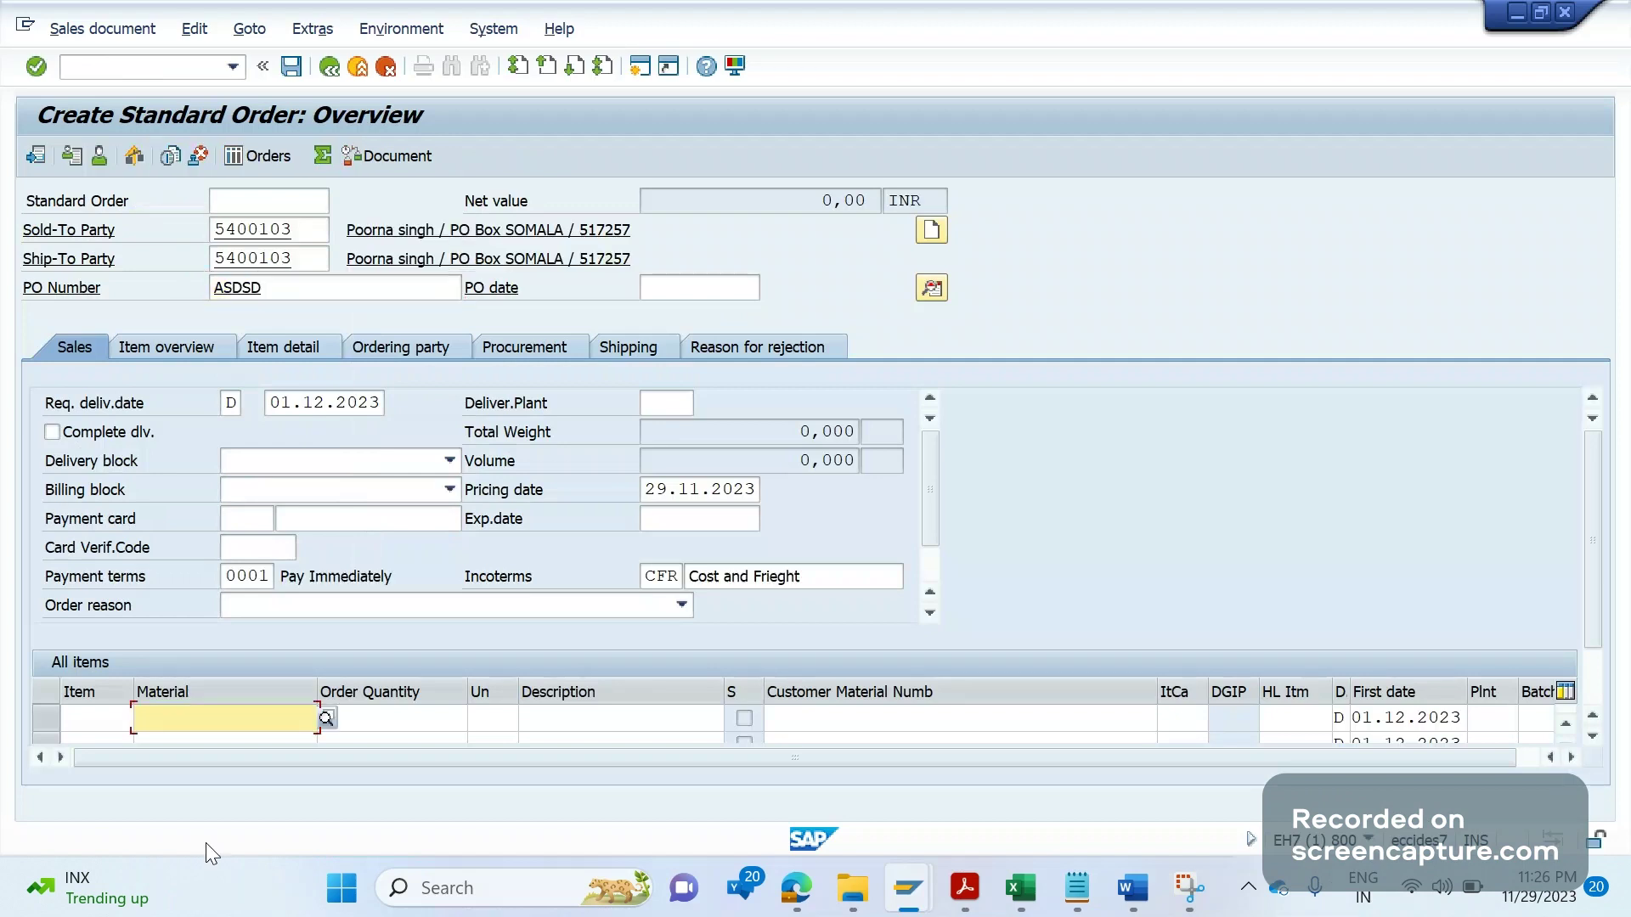
Step: Open the order's header data, check its pricing procedure and compare it with the T683V entry
left_click(932, 288)
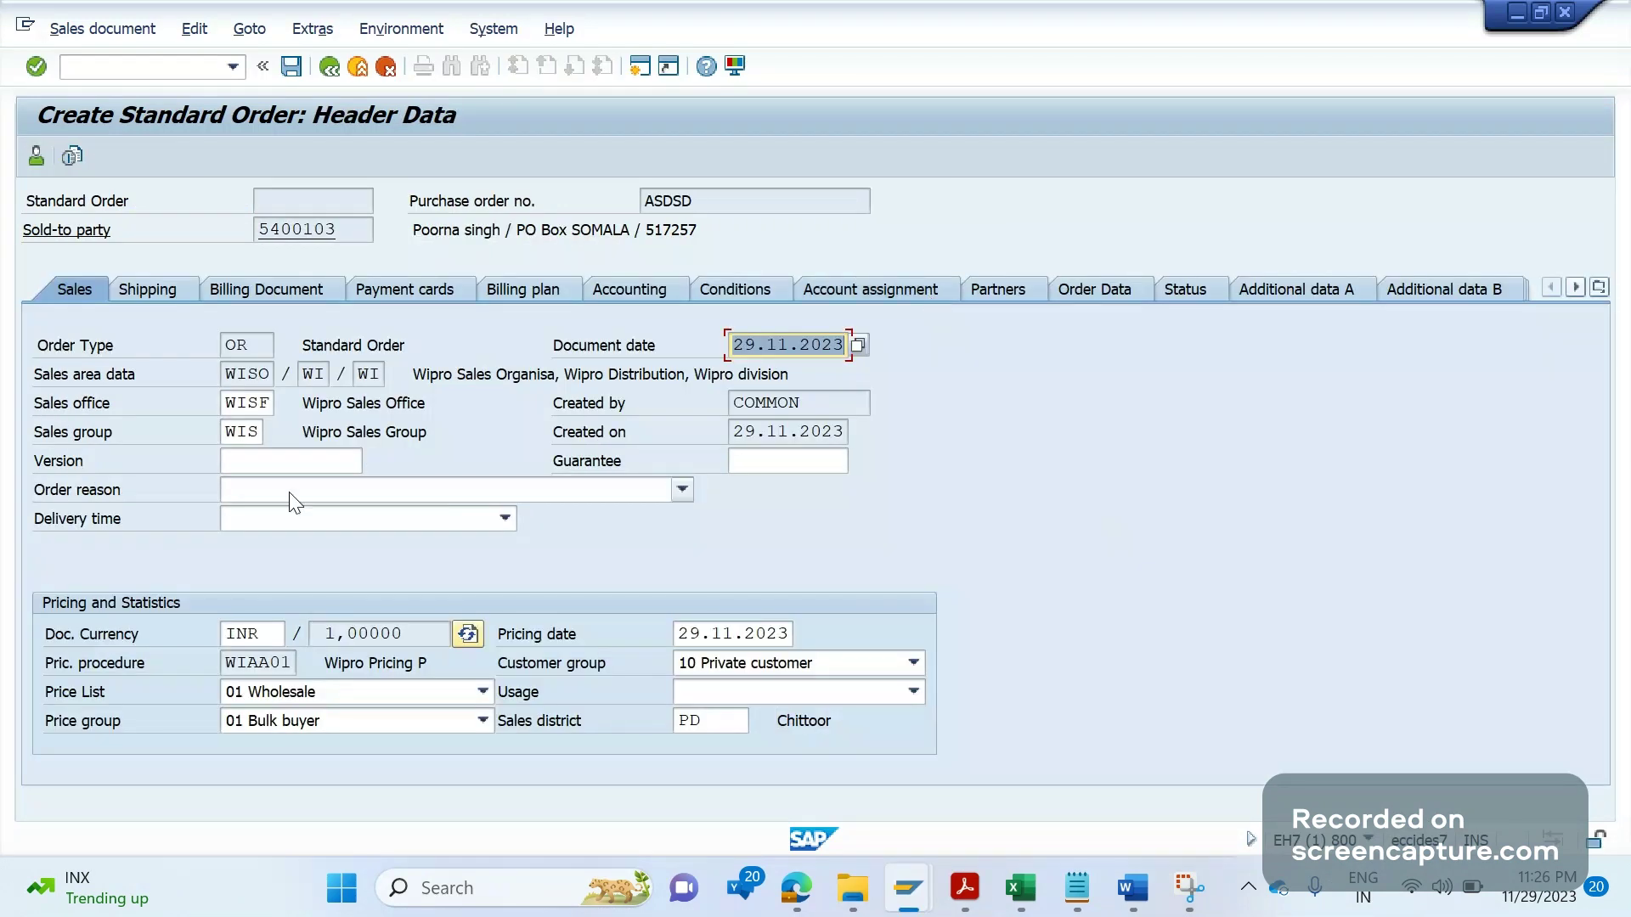
left_click(229, 662)
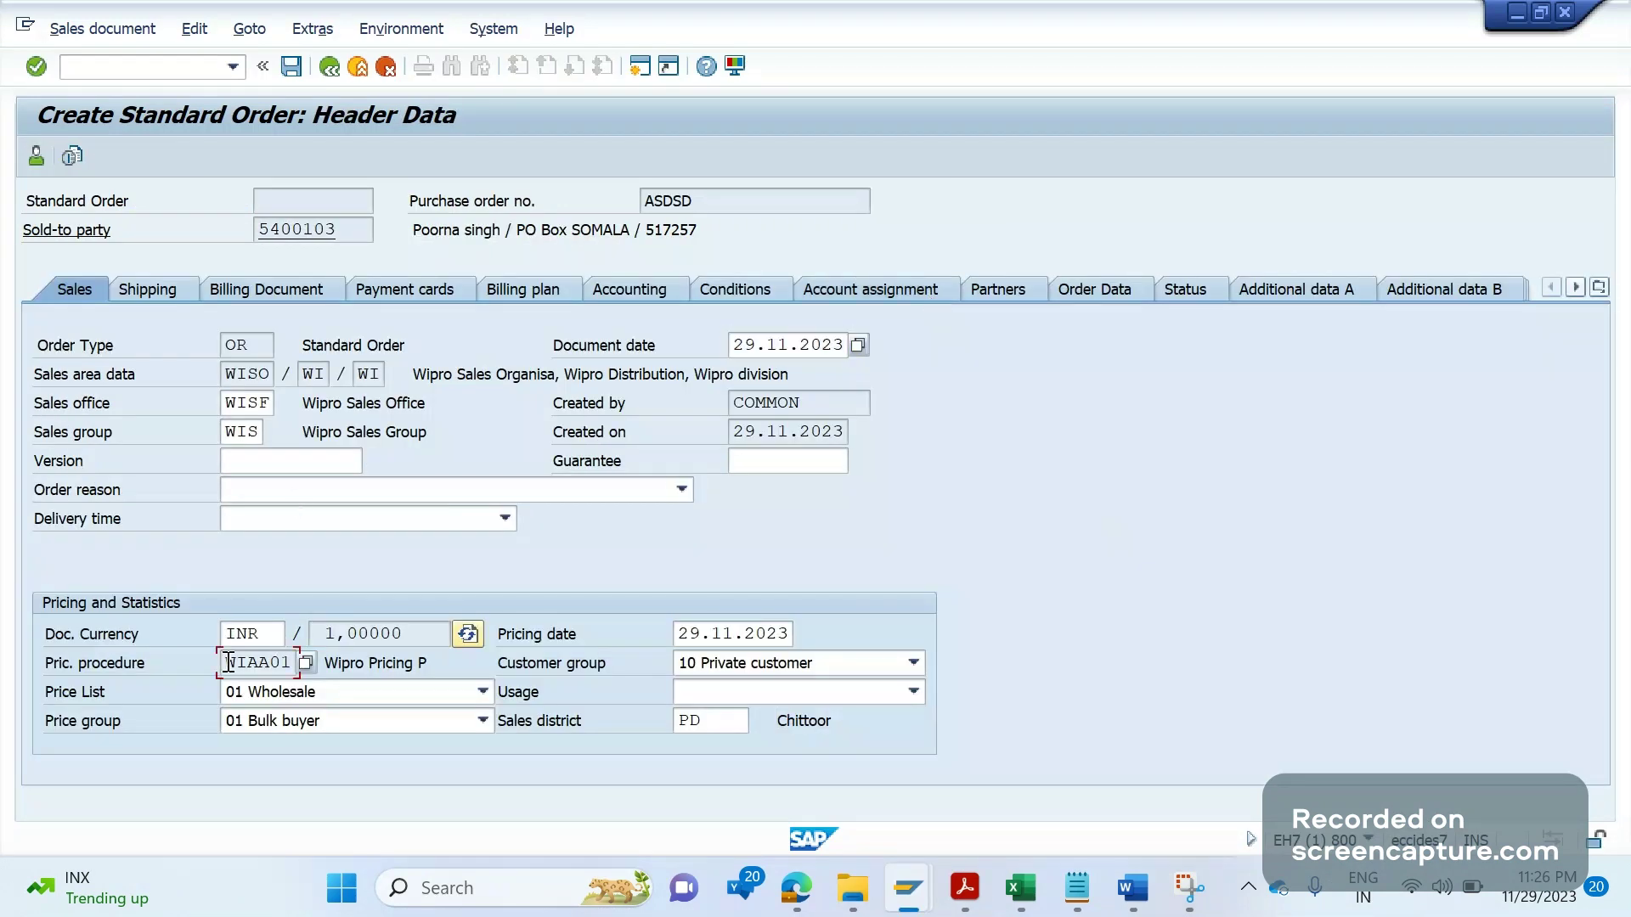
left_click_drag(229, 662, 294, 669)
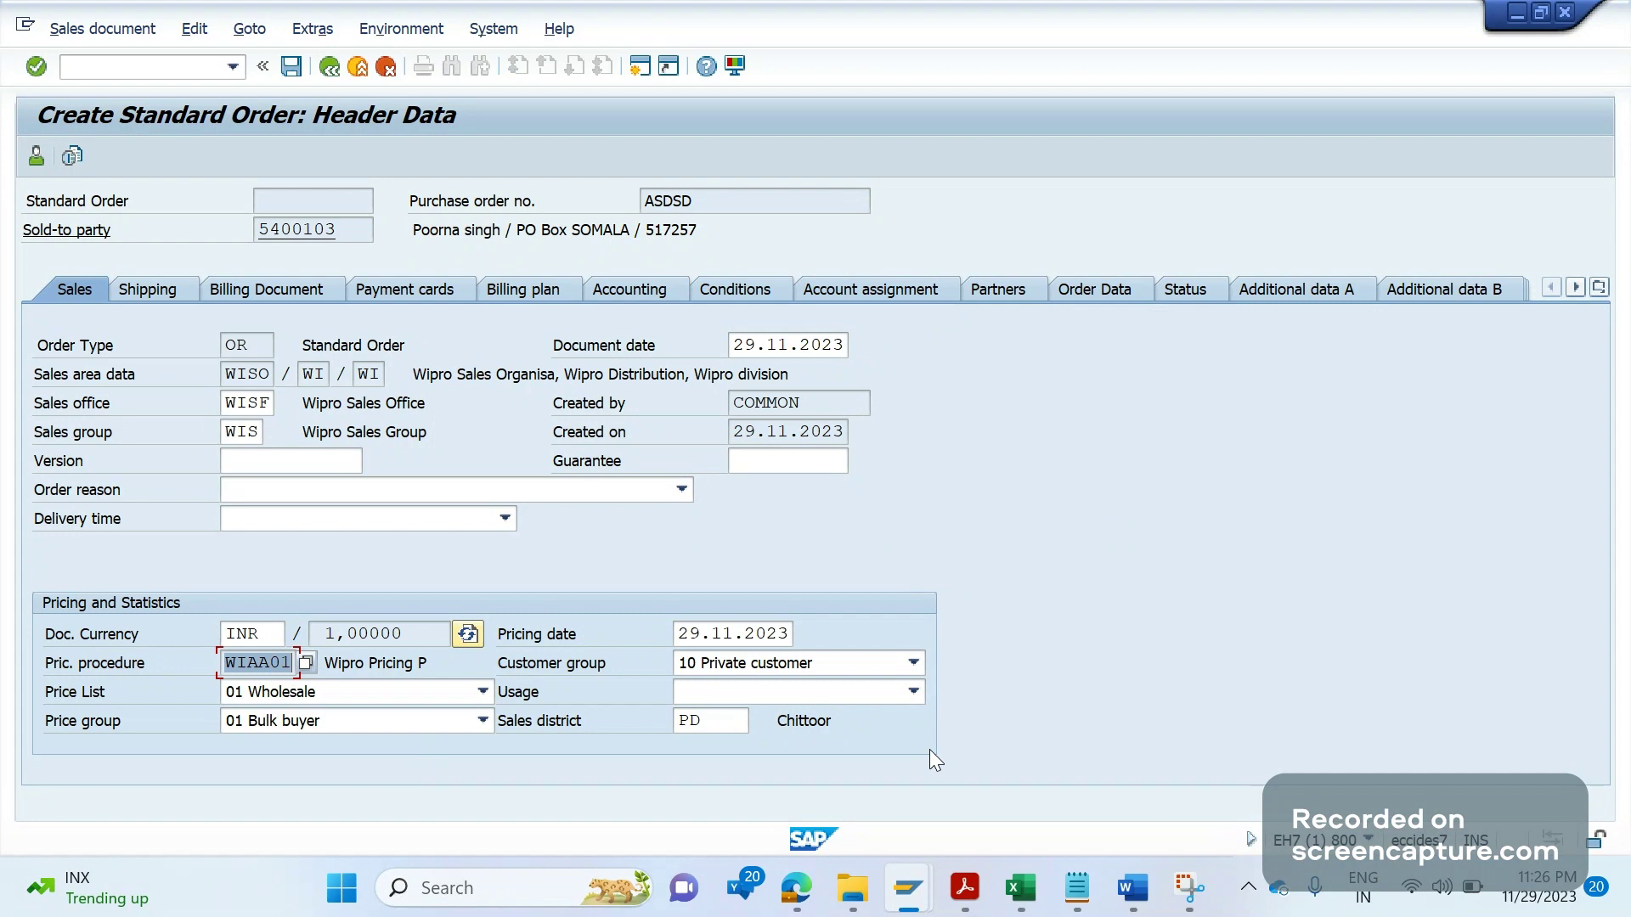
left_click(913, 896)
left_click(934, 815)
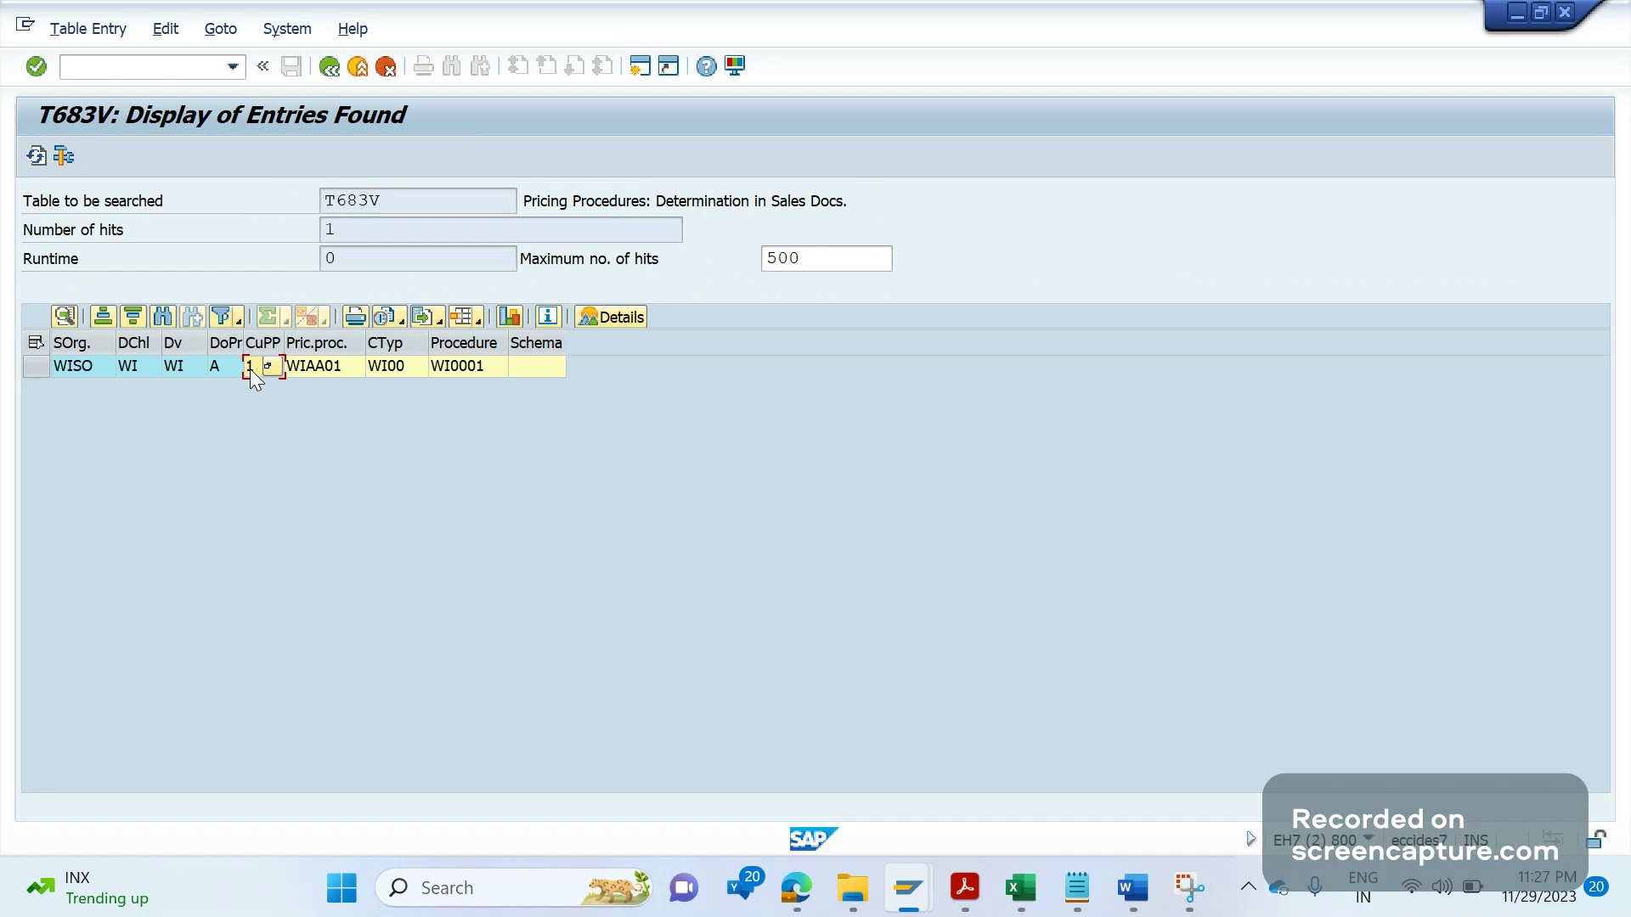
Step: In the Word ticket notes, add TVAK to the Table line of Ticket 6 and insert the line "Fields: PP (KALSM)" below
left_click(1133, 887)
left_click(1507, 756)
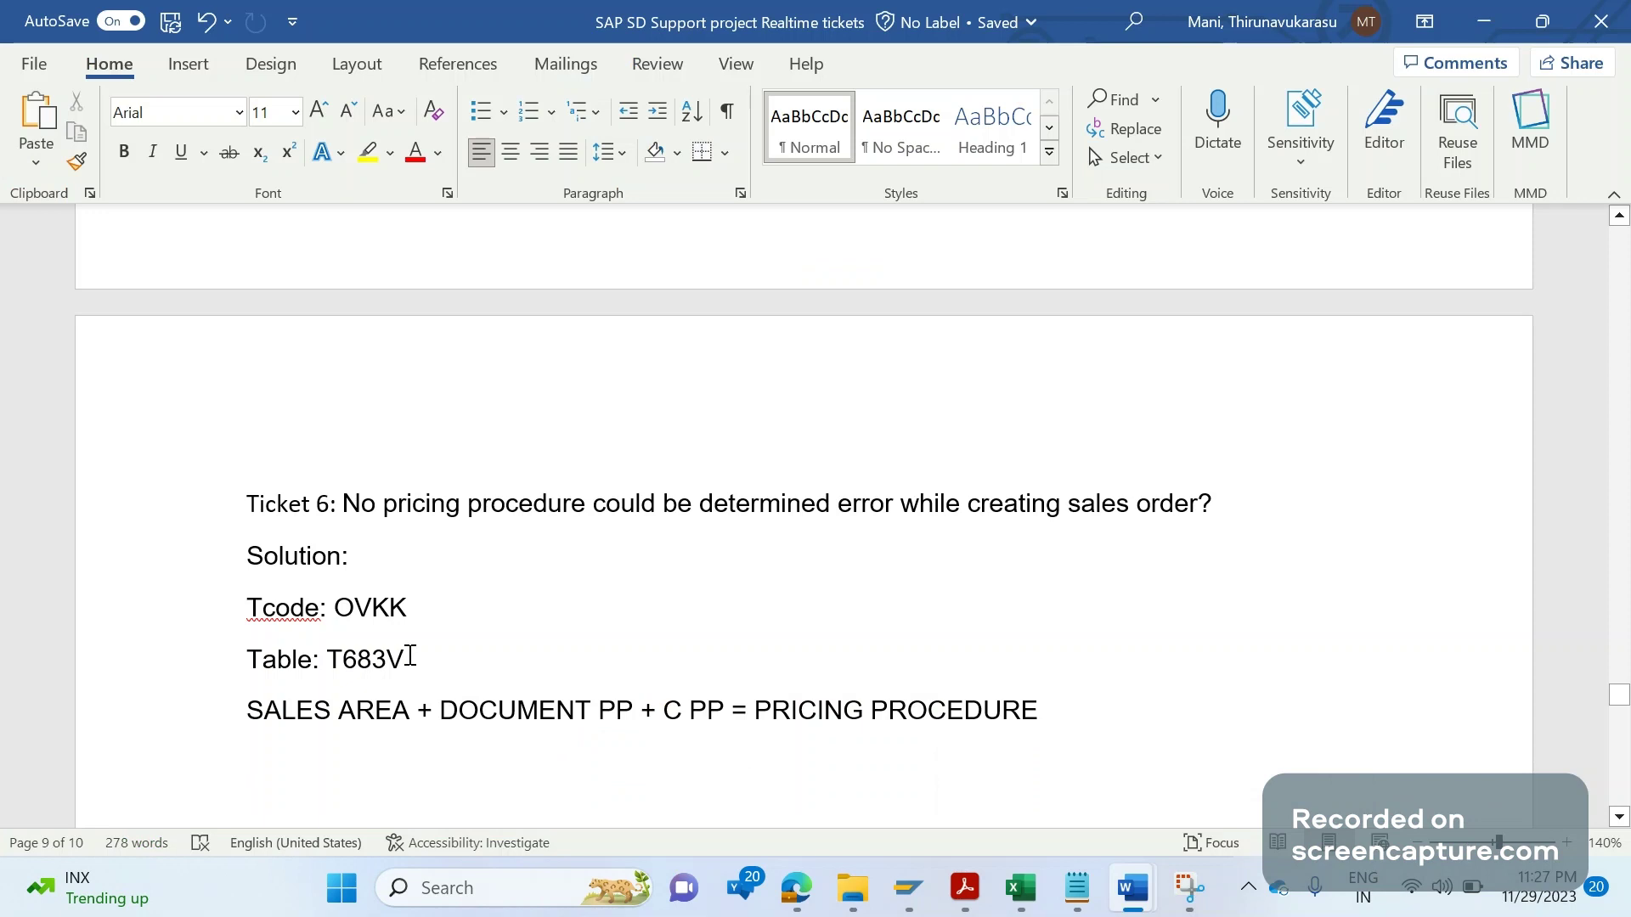
key("ctrl+z")
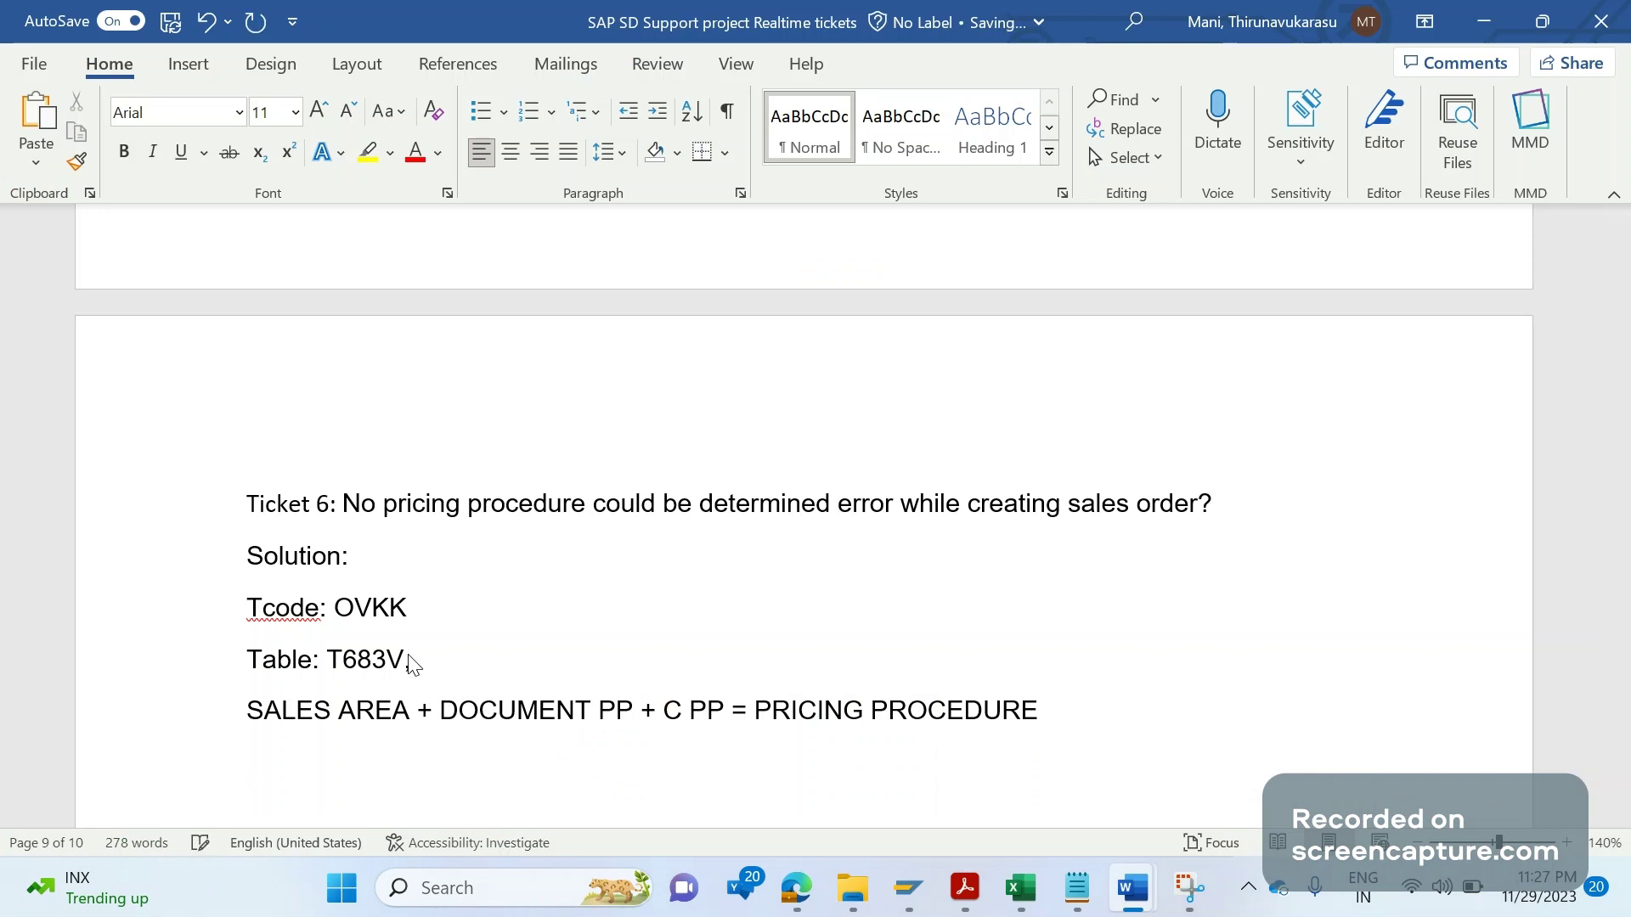
type("TVAK")
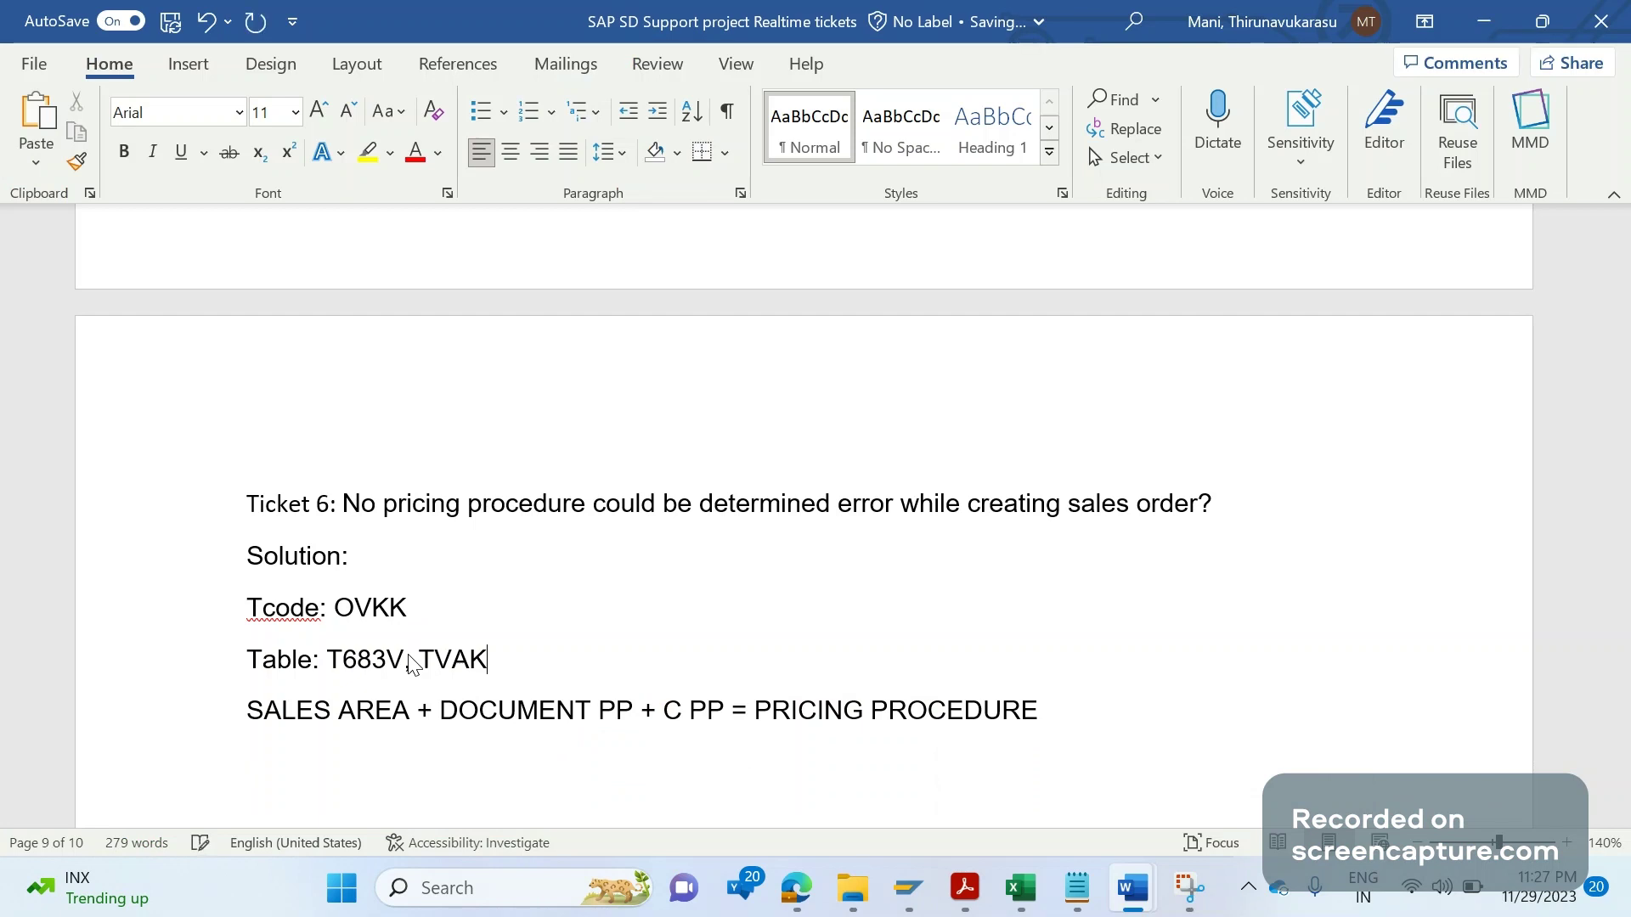
key("Return")
type("Fields")
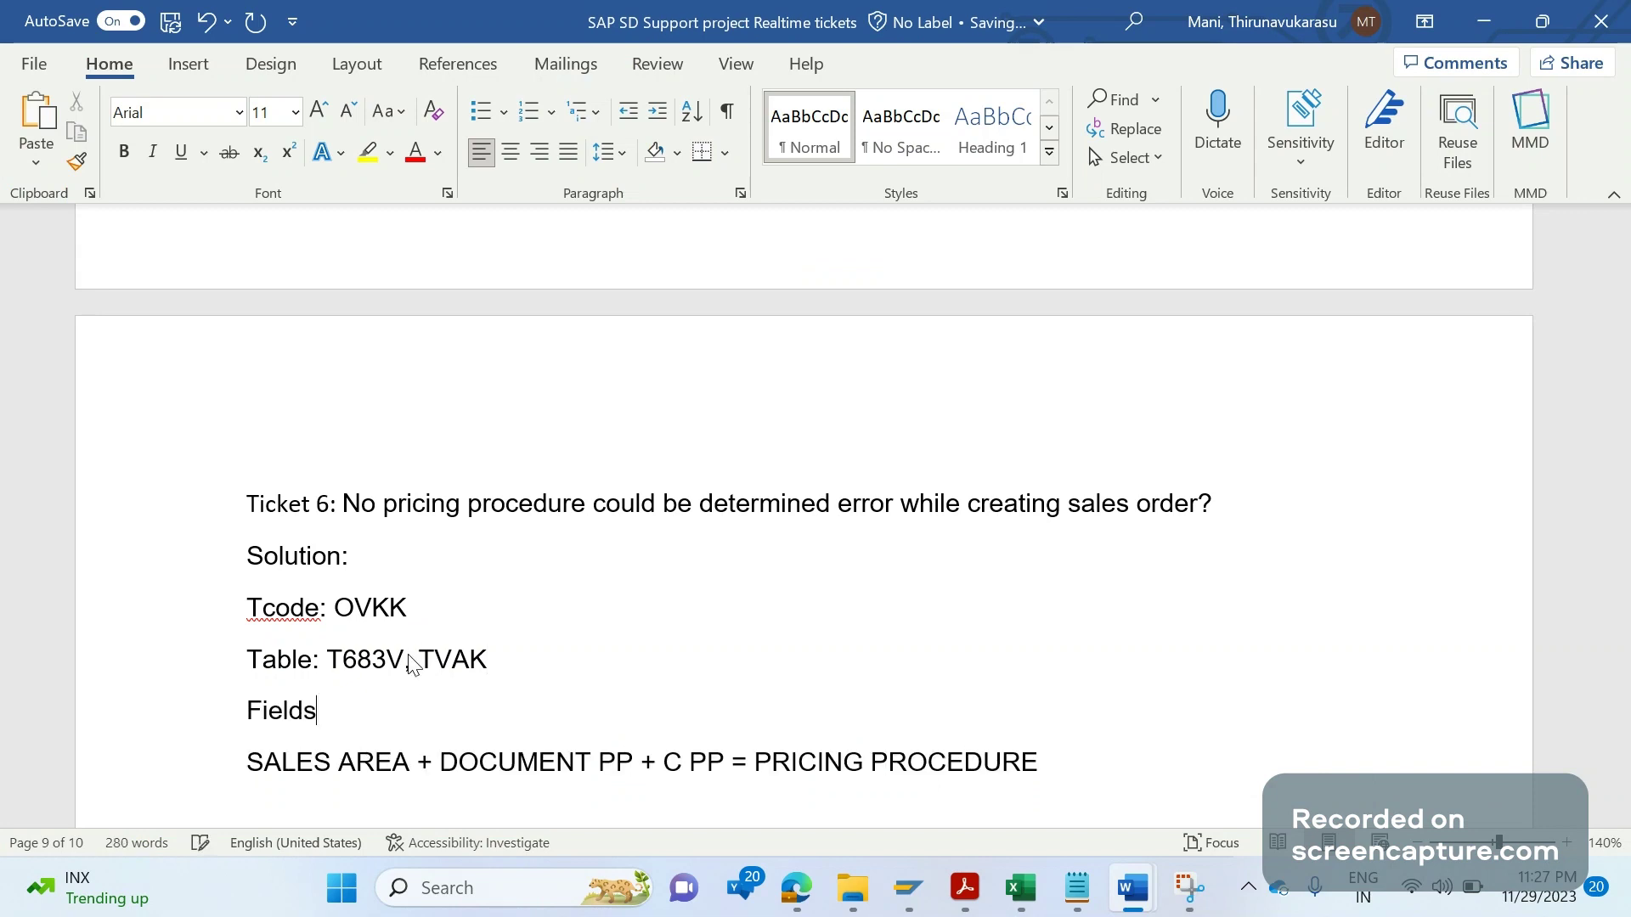
type(": PP (KALSM)")
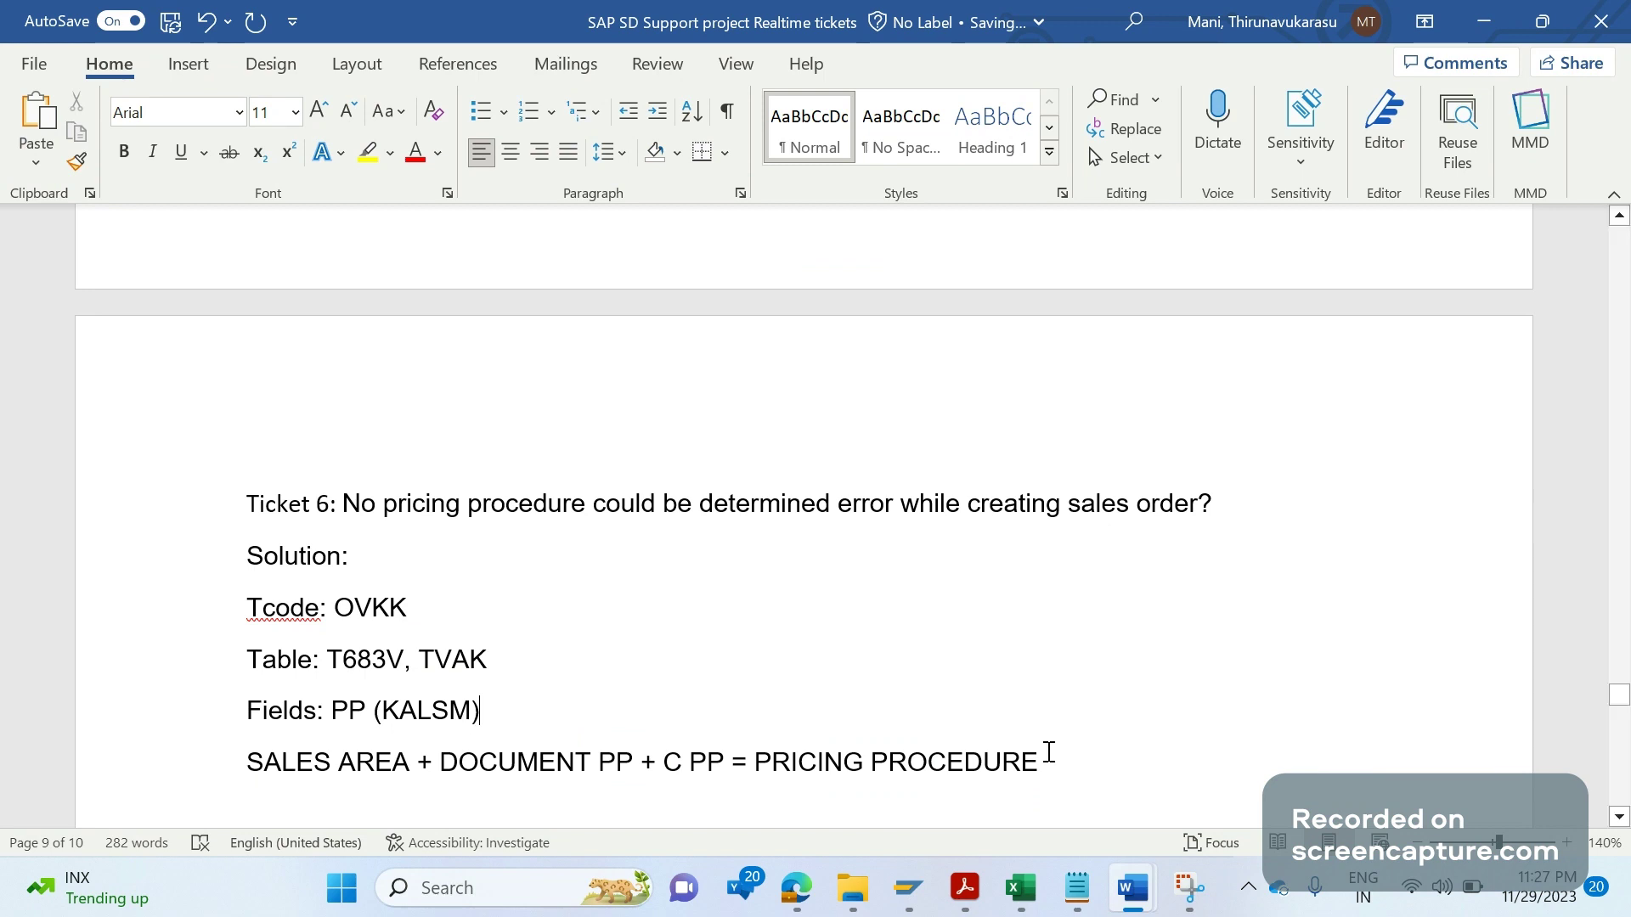
Step: In the T683V session, open transaction OVKK and examine the columns of the pricing procedure determination
mouse_move(909, 891)
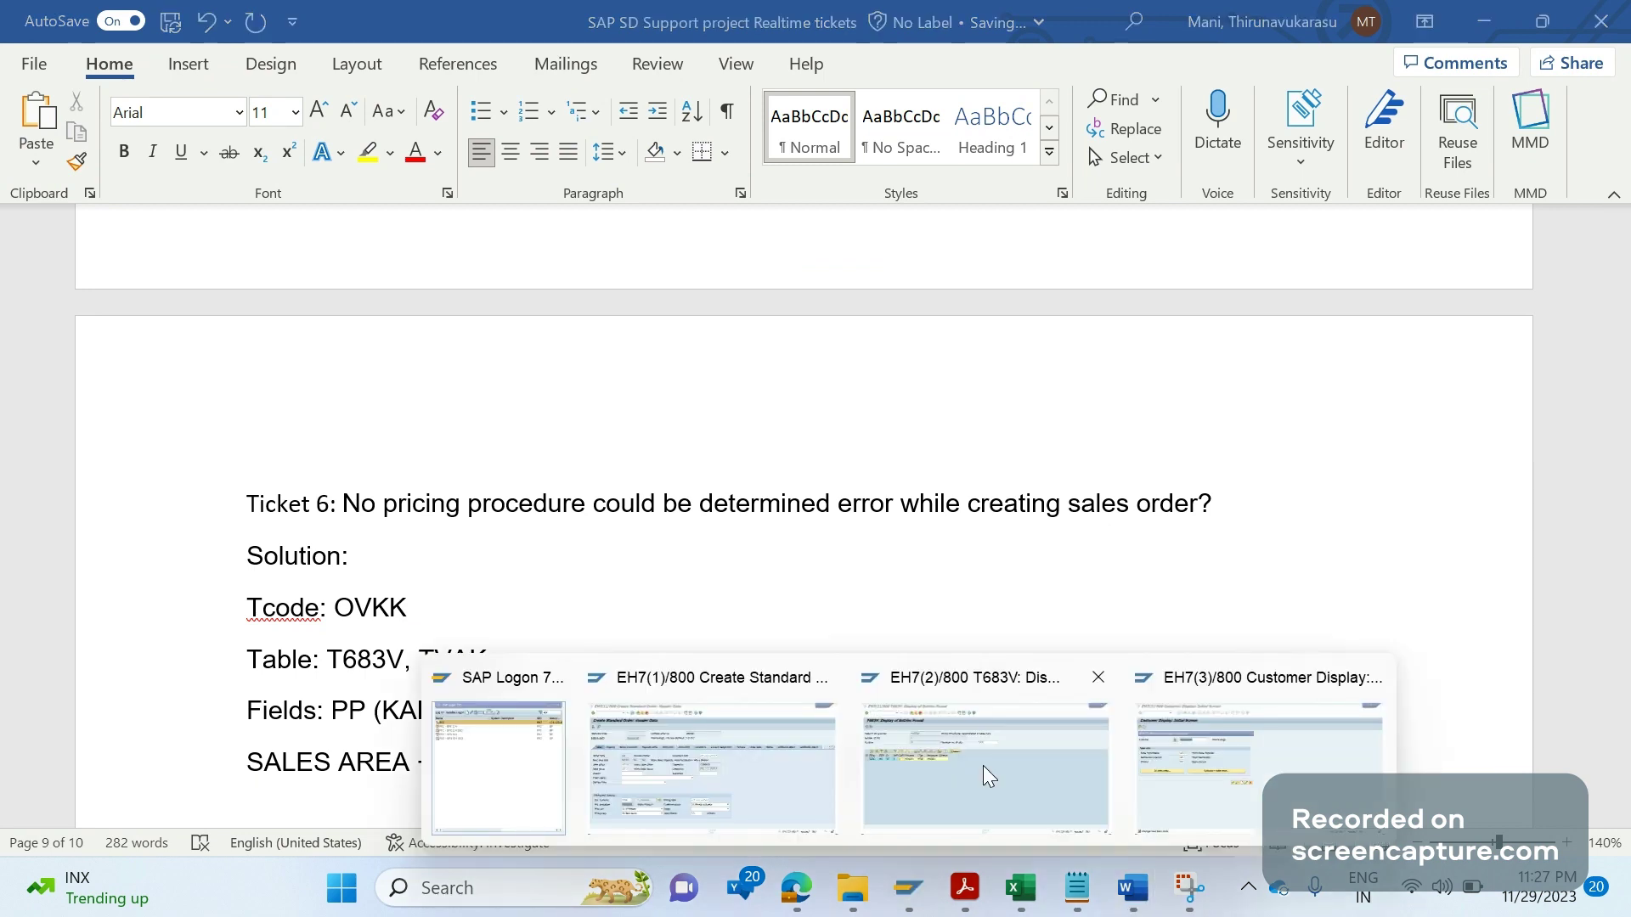
left_click(987, 776)
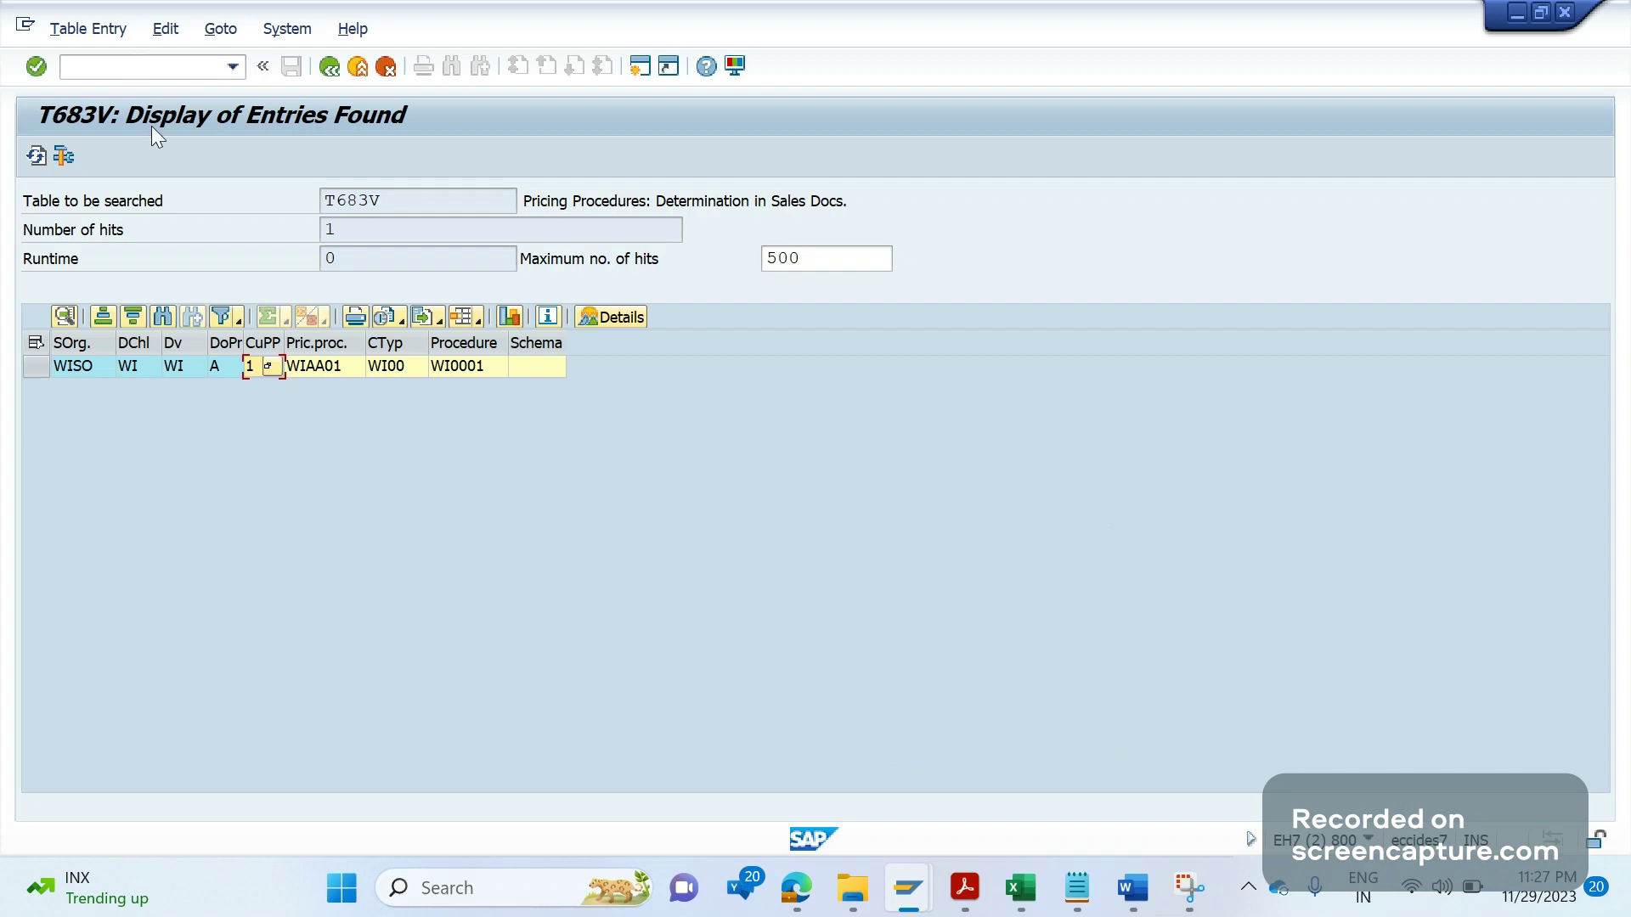
left_click(140, 61)
type("/NOVKK")
key("Return")
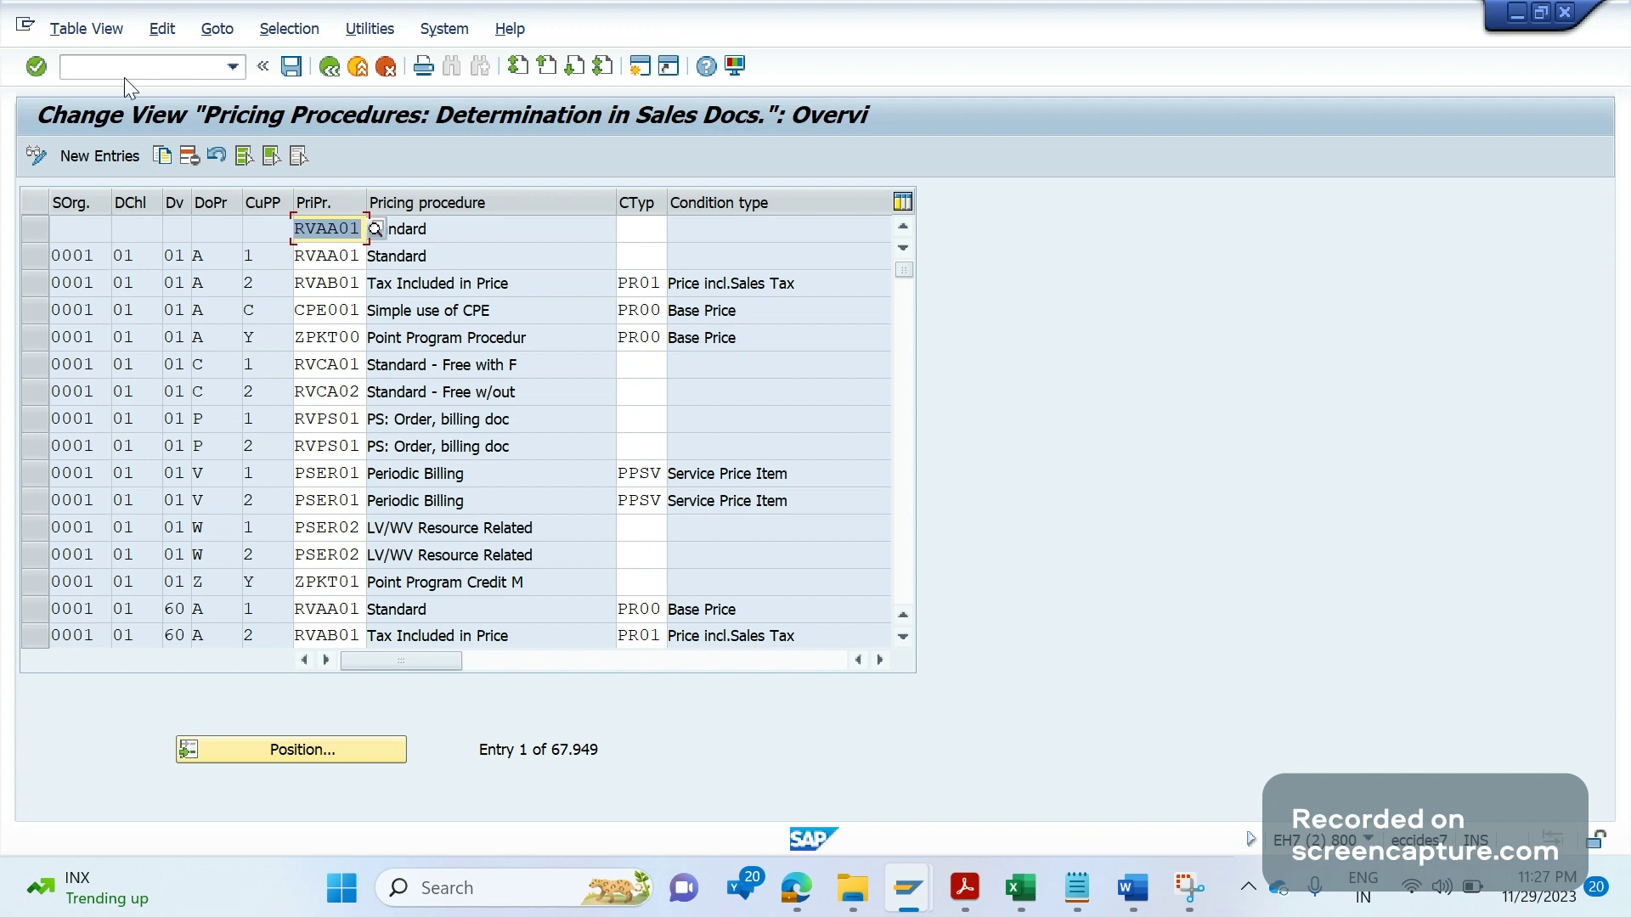
left_click(880, 660)
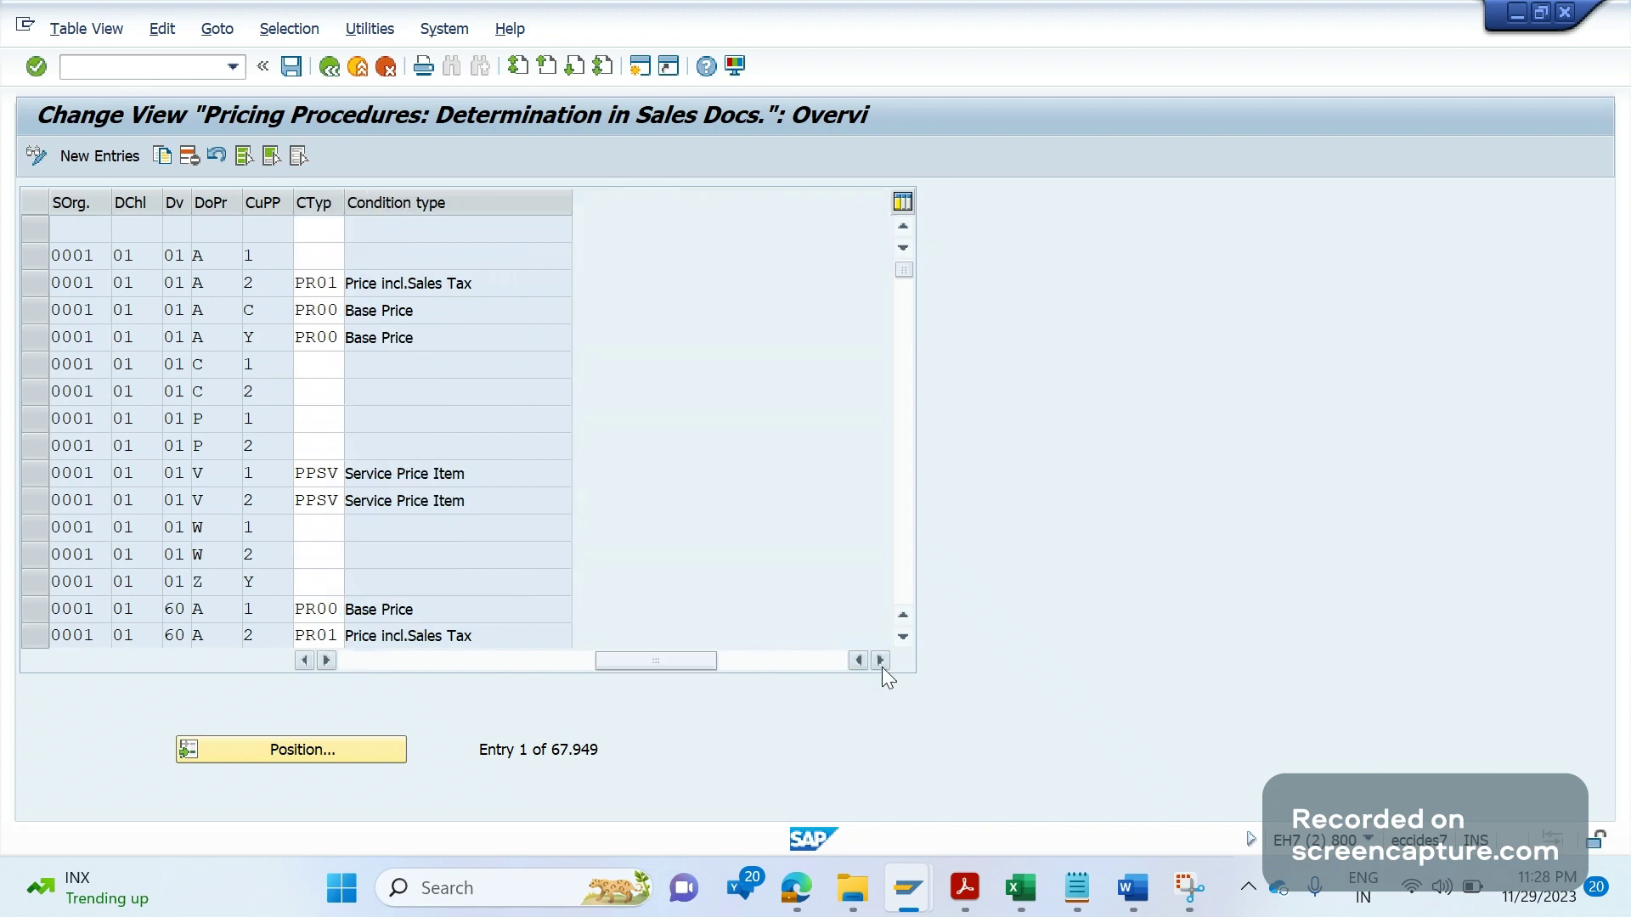
Step: Return to the Table line of the Ticket 6 notes in Word and switch back to the SAP customer session
left_click(1138, 907)
left_click(1389, 782)
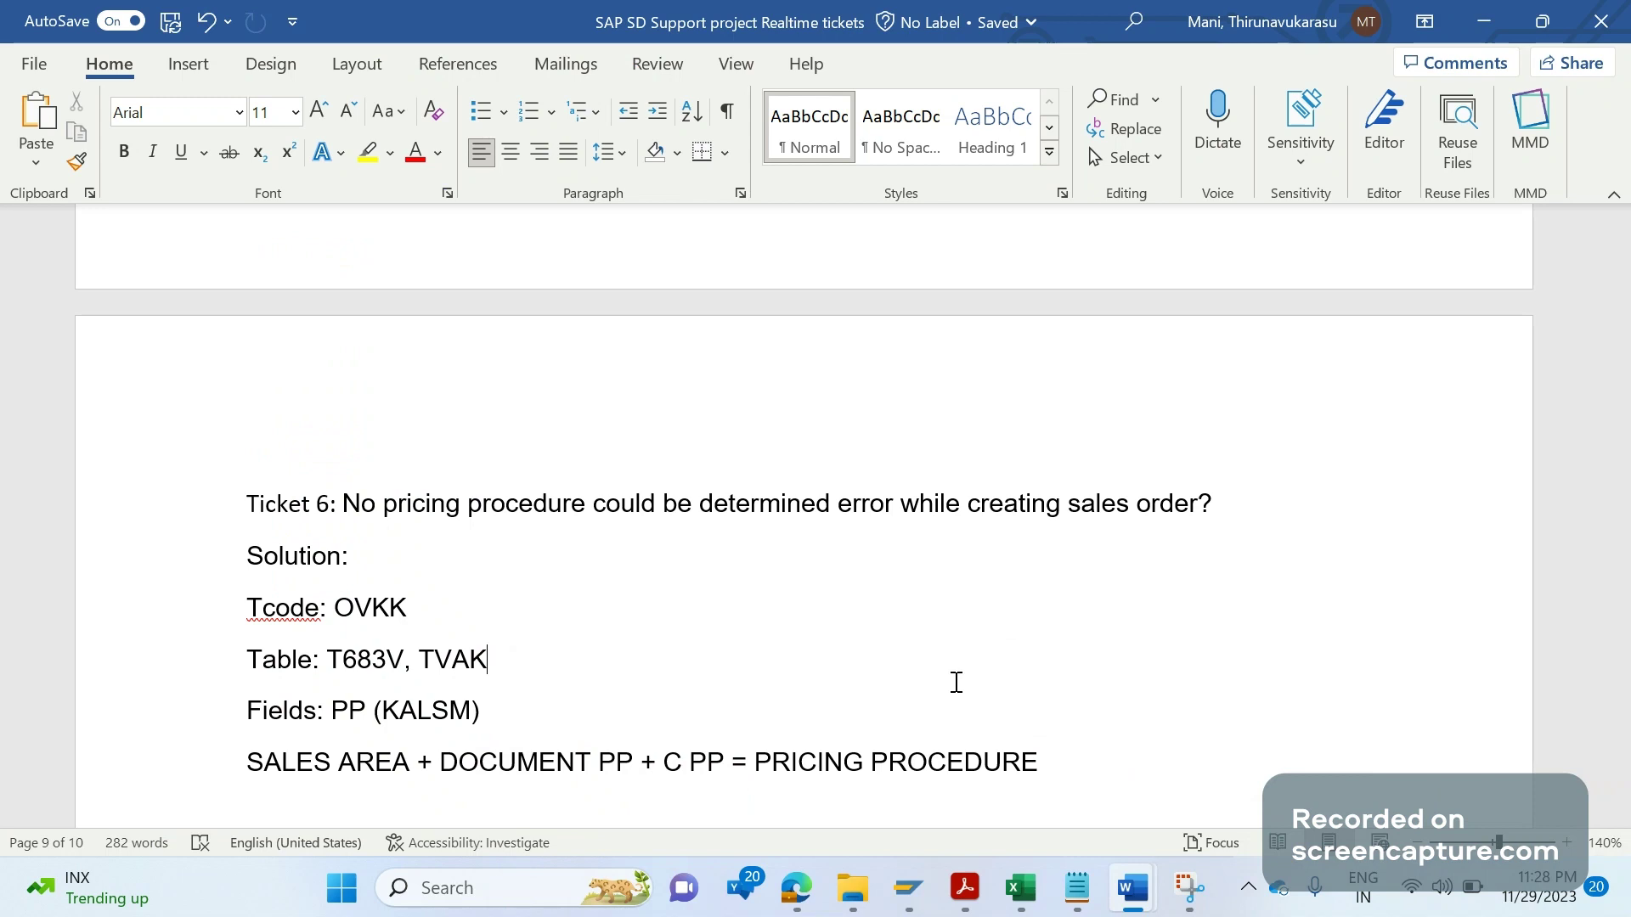
key("alt+Tab")
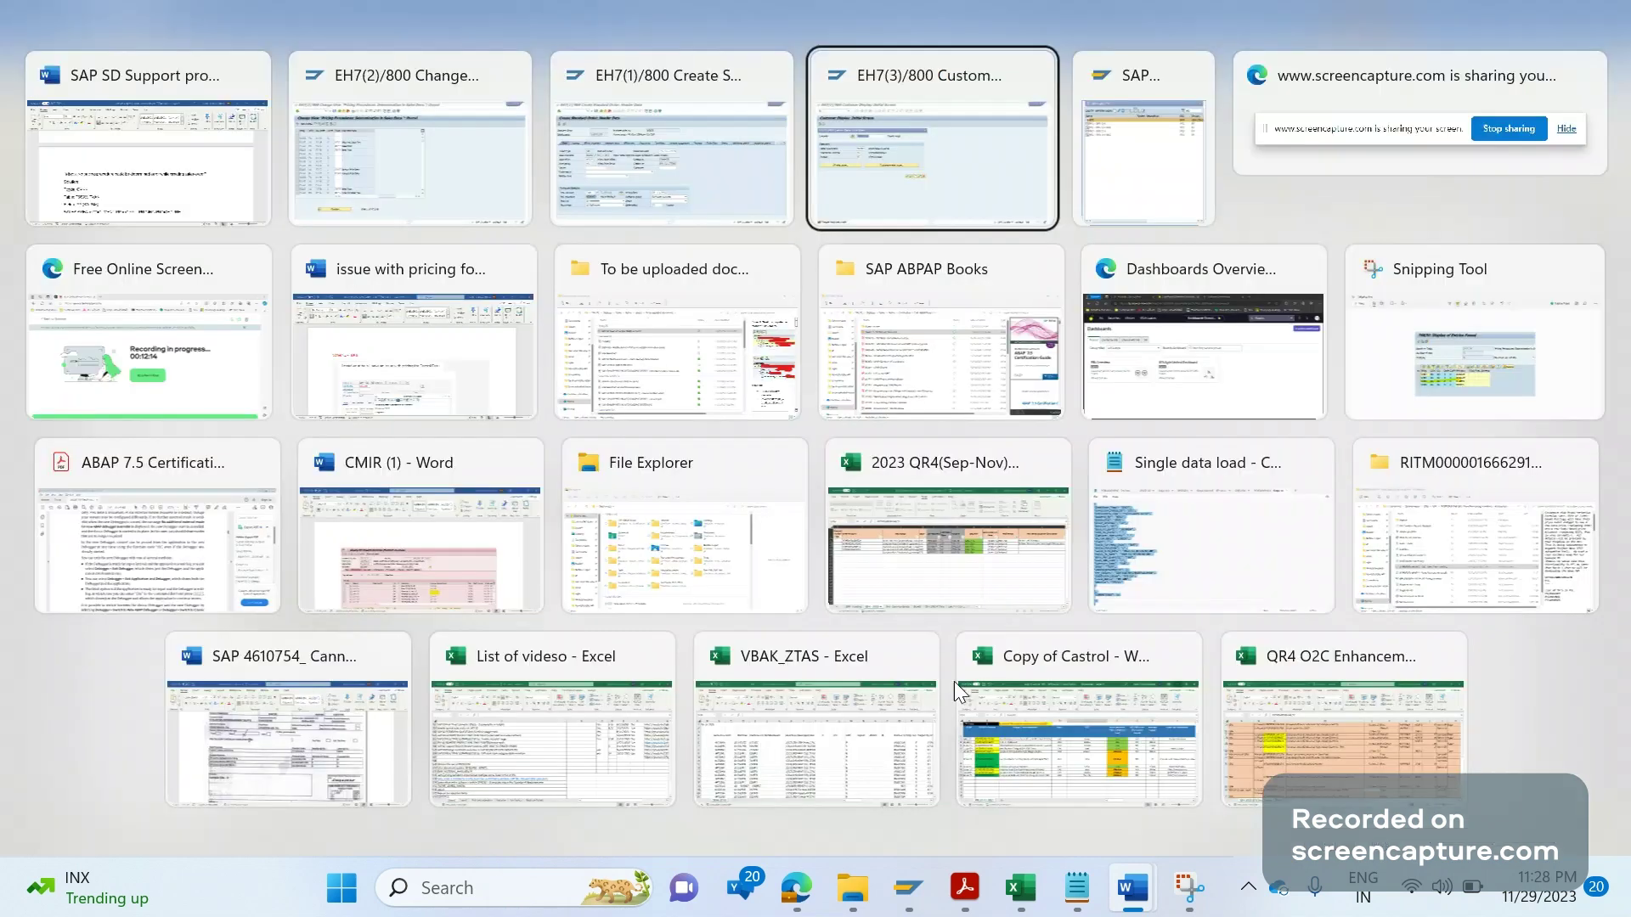